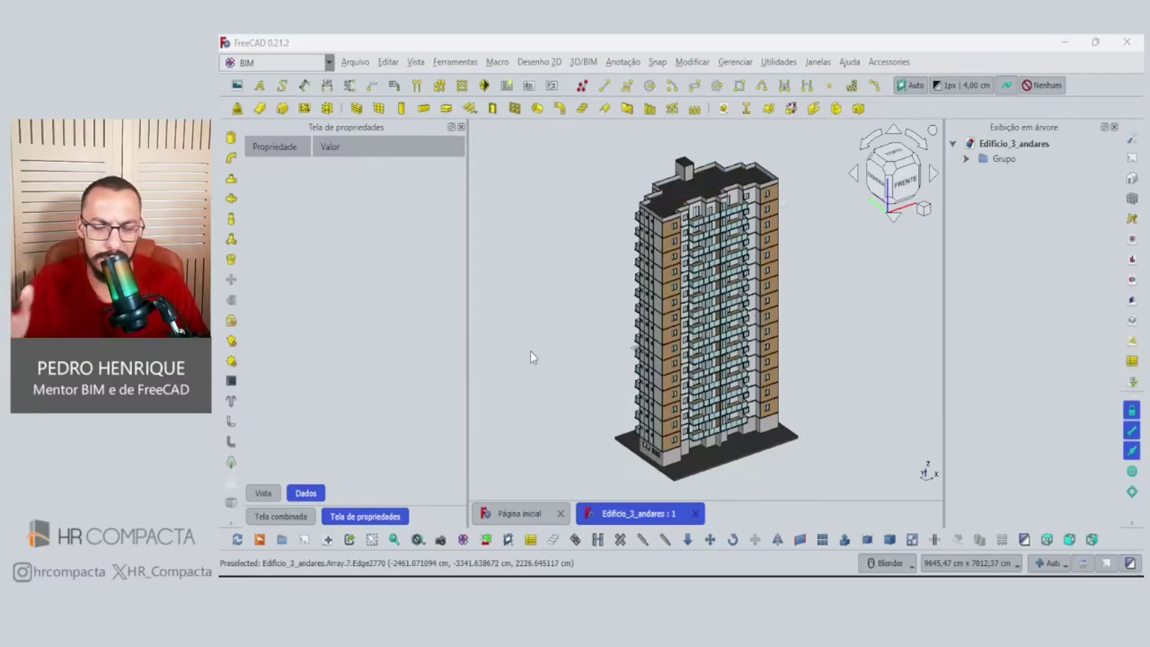
Orbit the building model to view it from another side.
{"action": "mouse_move", "coordinate": [552, 335]}
{"action": "middle_mouse_down"}
{"action": "mouse_move", "coordinate": [565, 354]}
{"action": "mouse_move", "coordinate": [783, 344]}
{"action": "mouse_move", "coordinate": [820, 363]}
{"action": "mouse_move", "coordinate": [752, 372]}
{"action": "middle_mouse_up"}
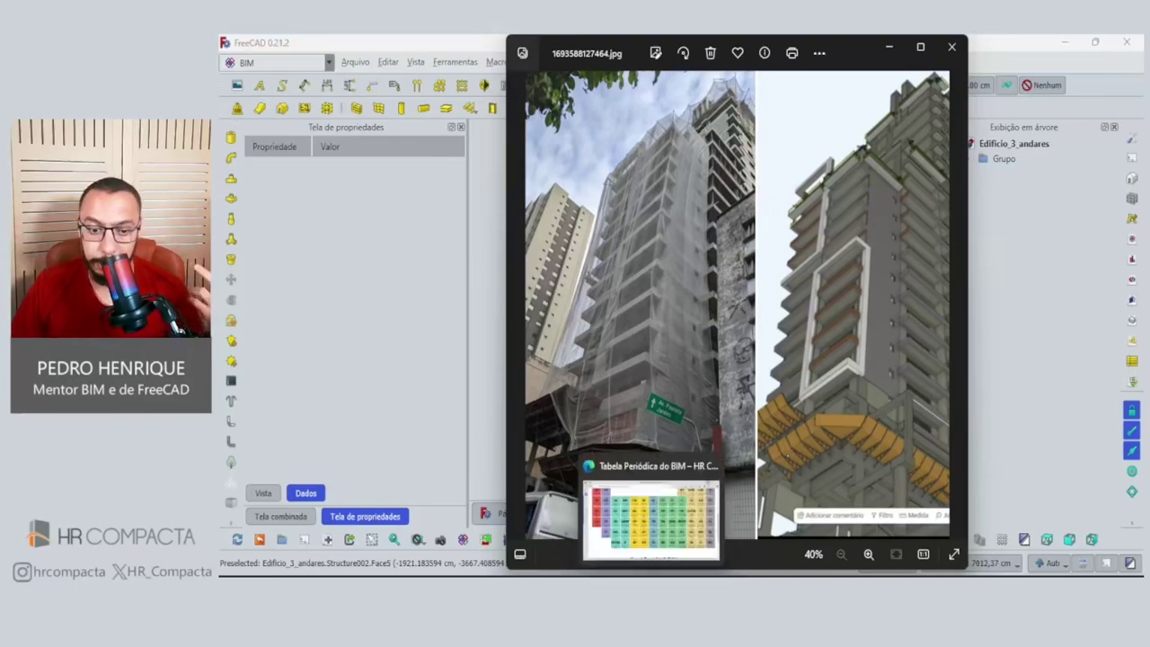
Bring the Tabela Periódica do BIM page forward and scroll through the table.
{"action": "left_click", "coordinate": [663, 467]}
{"action": "scroll", "coordinate": [663, 467], "scroll_direction": "up", "scroll_amount": 1}
{"action": "scroll", "coordinate": [663, 467], "scroll_direction": "up", "scroll_amount": 2}
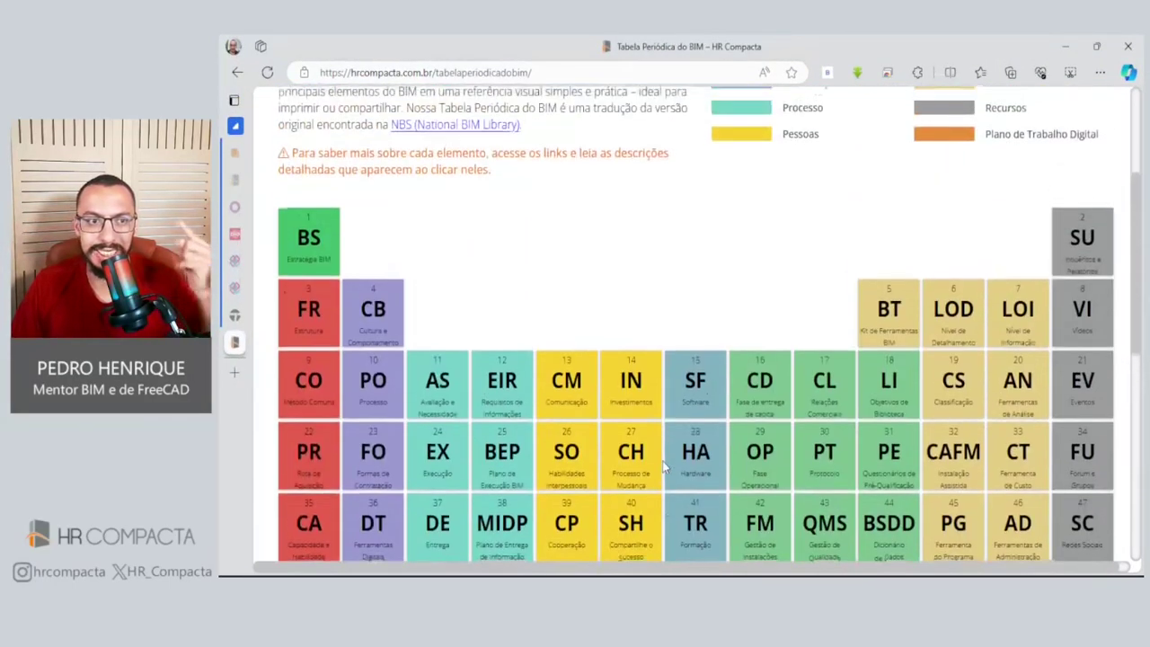
{"action": "scroll", "coordinate": [663, 467], "scroll_direction": "up", "scroll_amount": 2}
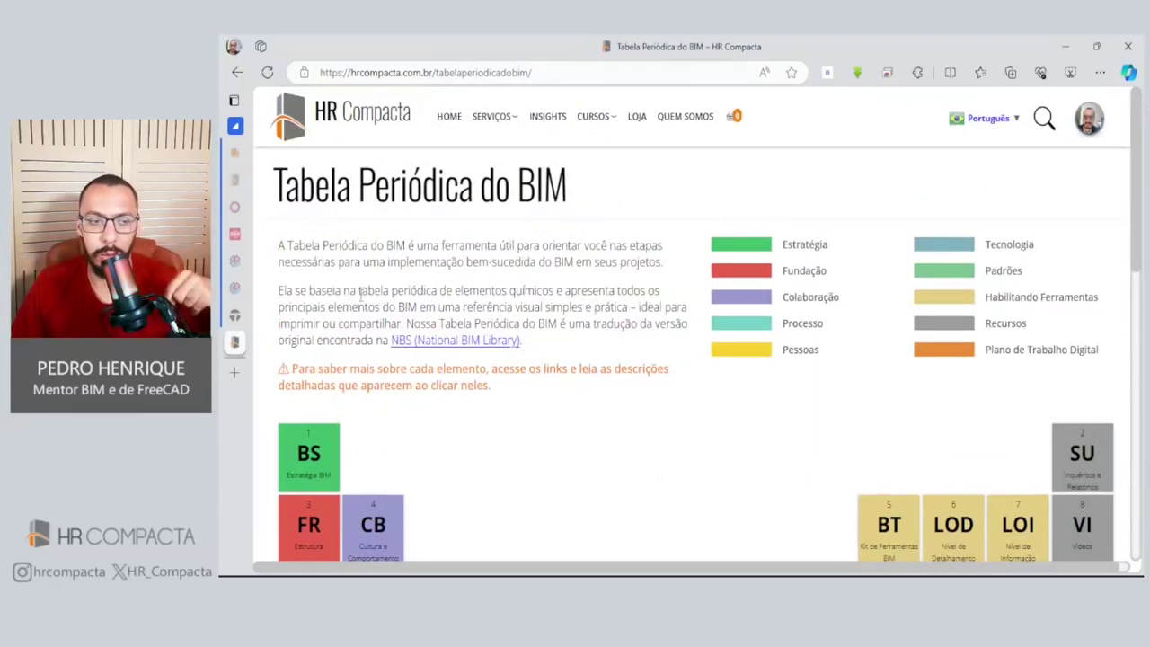
{"action": "scroll", "coordinate": [359, 293], "scroll_direction": "down", "scroll_amount": 1}
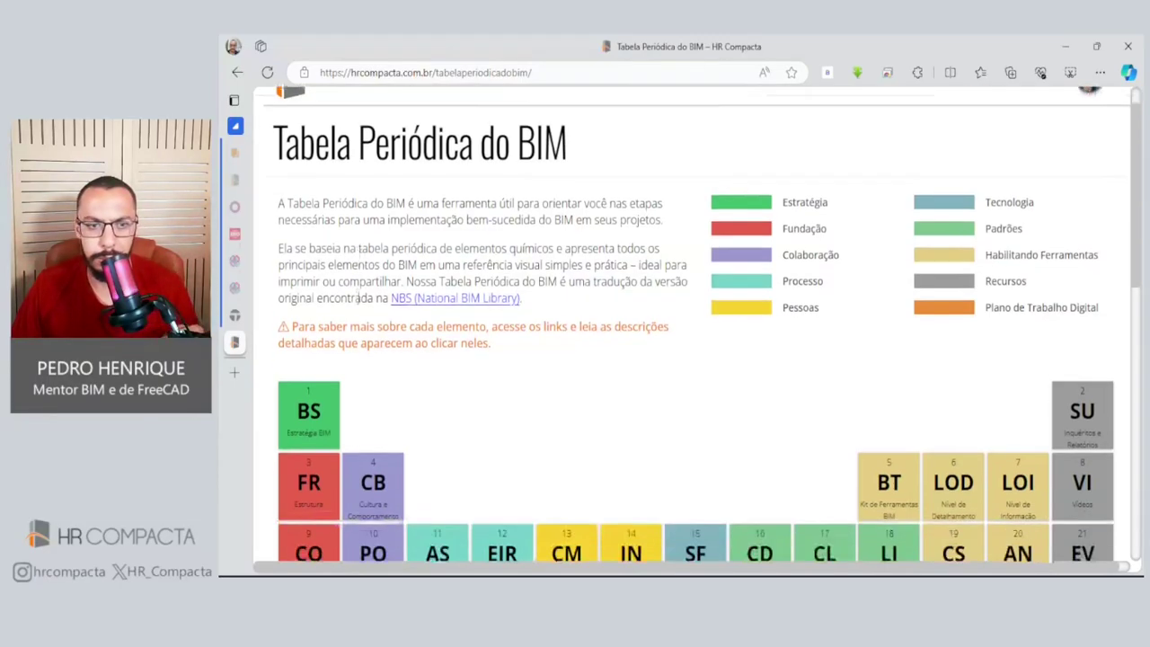
{"action": "scroll", "coordinate": [359, 296], "scroll_direction": "down", "scroll_amount": 2}
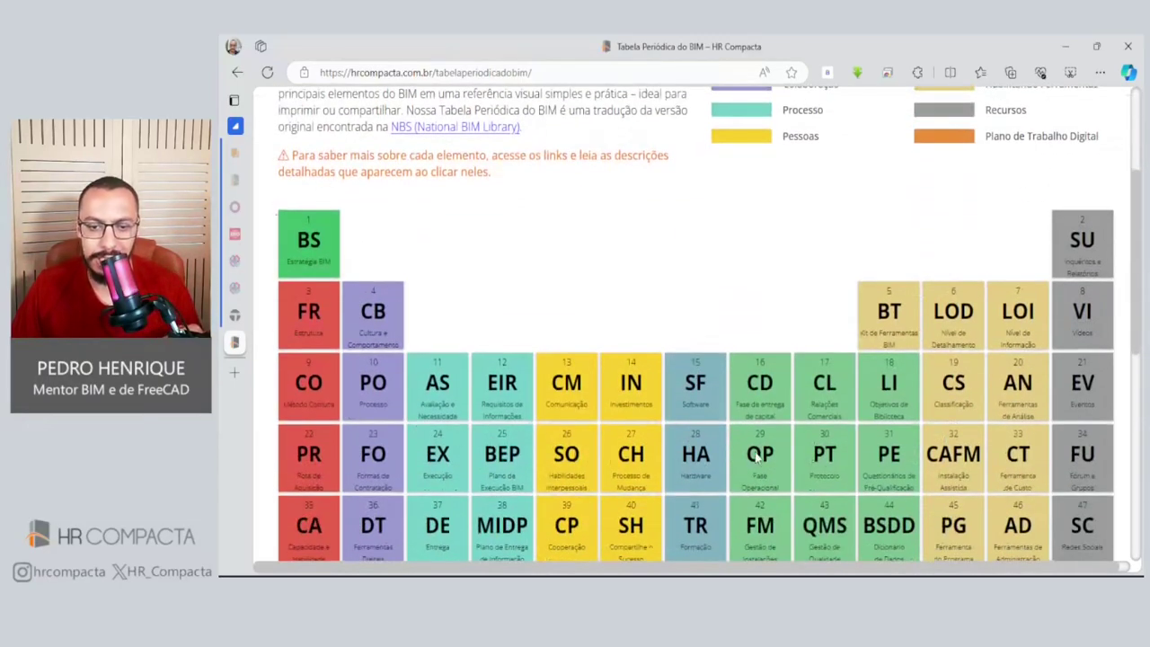
{"action": "scroll", "coordinate": [757, 456], "scroll_direction": "down", "scroll_amount": 2}
{"action": "scroll", "coordinate": [899, 378], "scroll_direction": "down", "scroll_amount": 2}
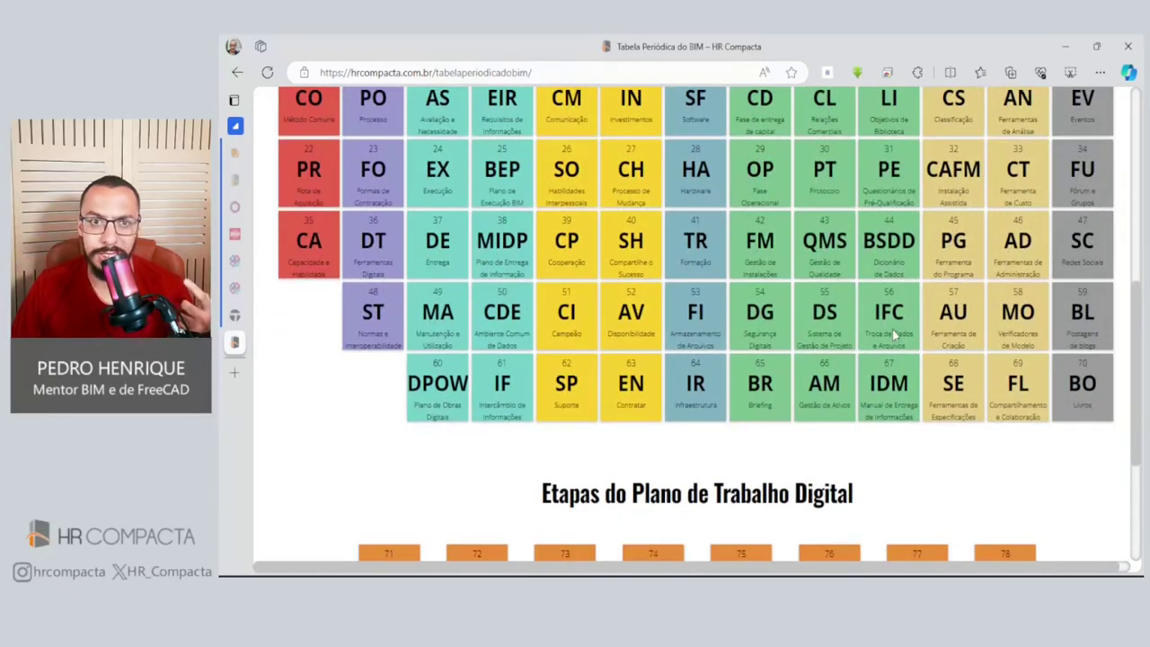
{"action": "scroll", "coordinate": [888, 342], "scroll_direction": "up", "scroll_amount": 2}
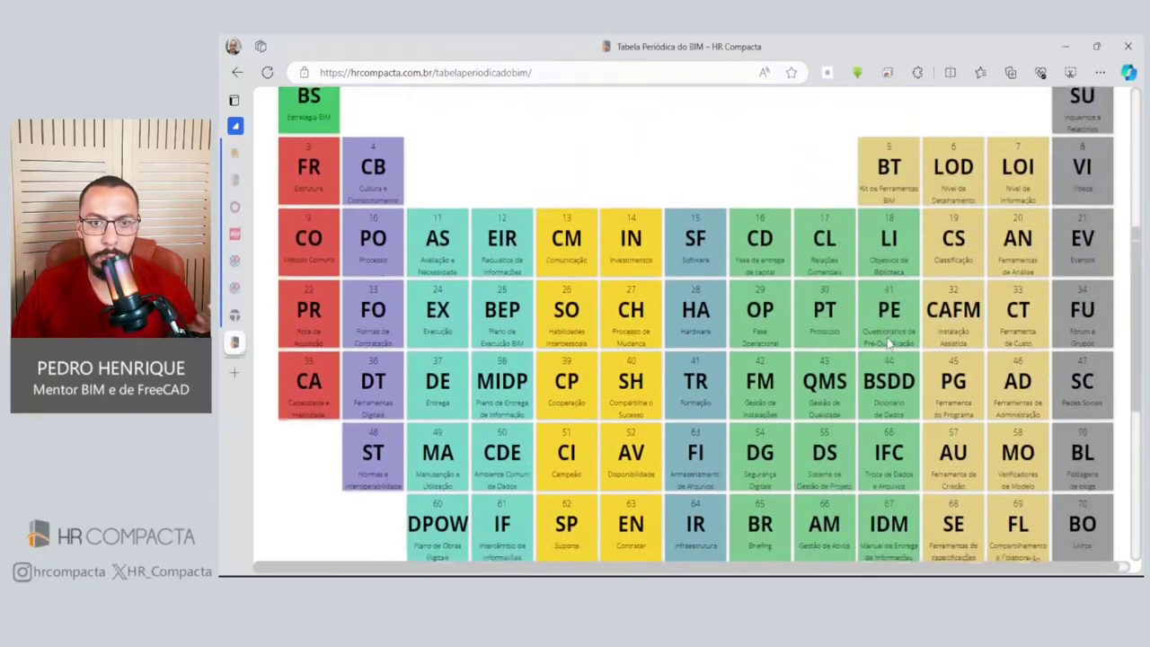
{"action": "scroll", "coordinate": [889, 342], "scroll_direction": "up", "scroll_amount": 2}
{"action": "scroll", "coordinate": [889, 342], "scroll_direction": "up", "scroll_amount": 1}
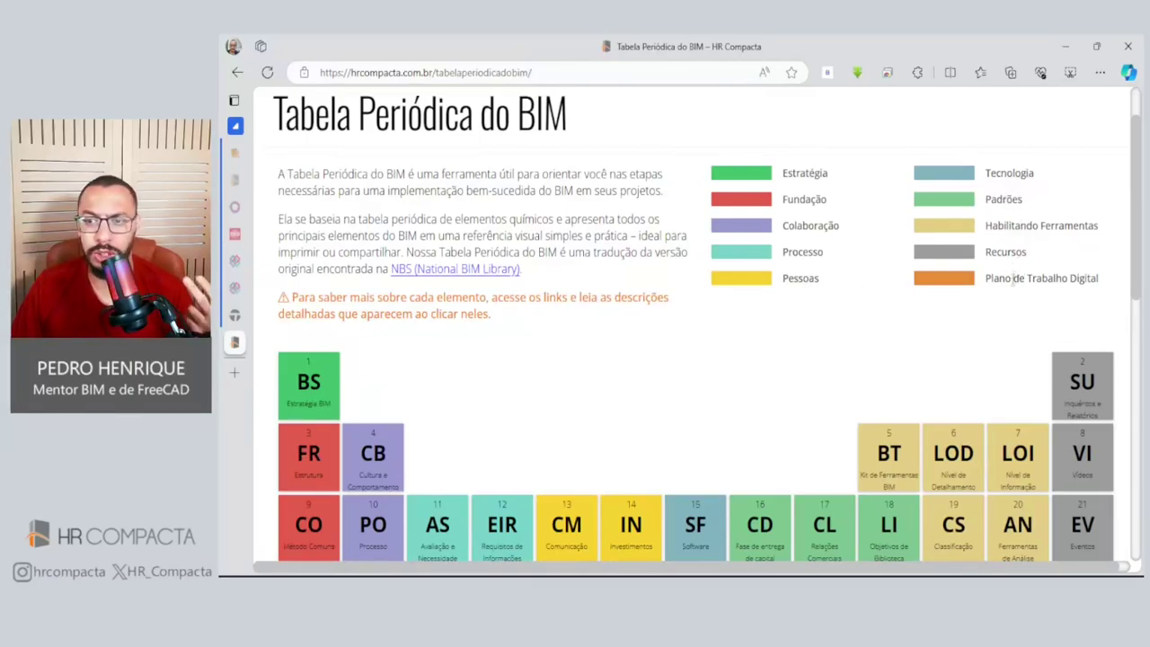
{"action": "scroll", "coordinate": [1008, 292], "scroll_direction": "down", "scroll_amount": 4}
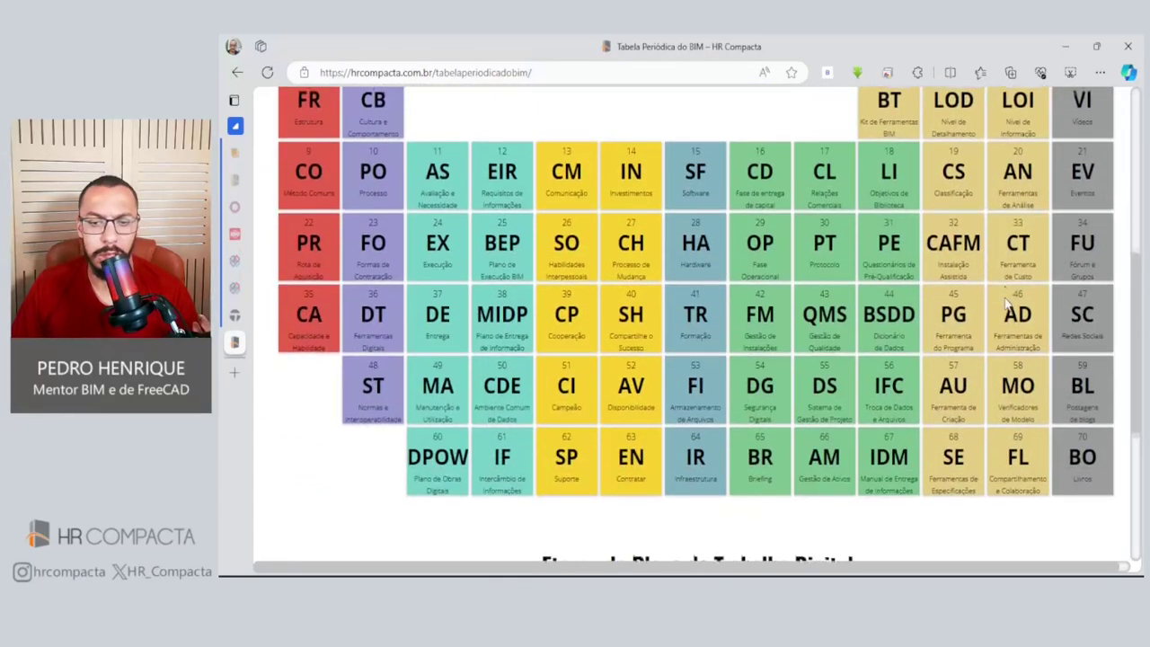
{"action": "scroll", "coordinate": [845, 288], "scroll_direction": "down", "scroll_amount": 2}
{"action": "scroll", "coordinate": [718, 269], "scroll_direction": "up", "scroll_amount": 2}
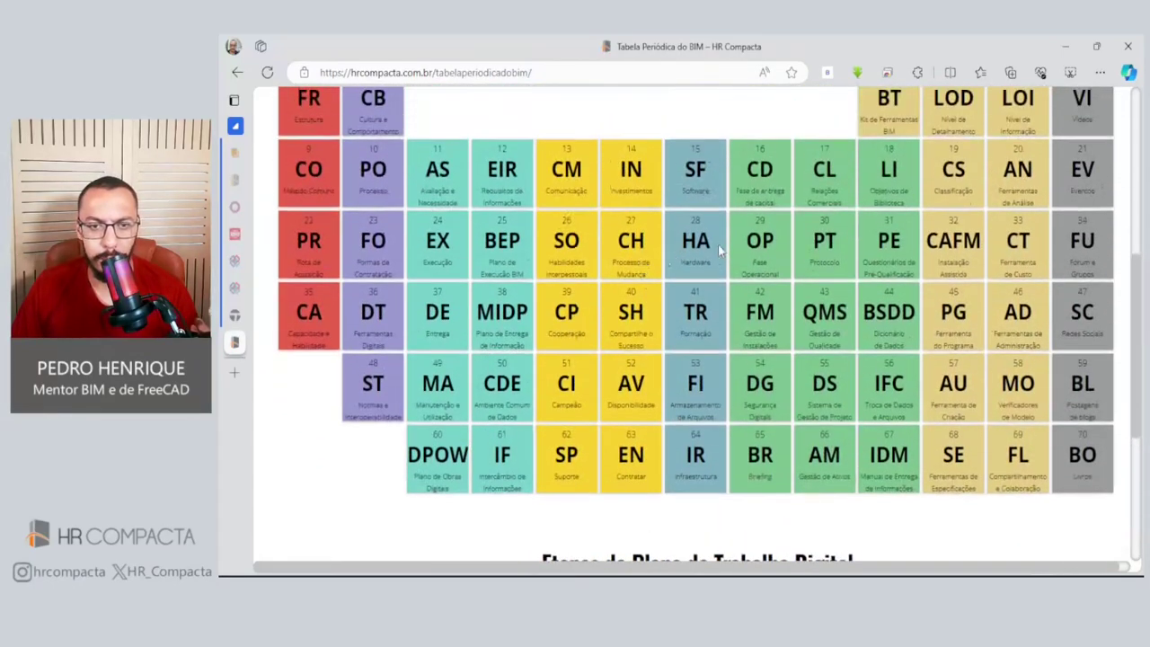
Read the HA Hardware and CT Ferramenta de Custo descriptions, then return to FreeCAD.
{"action": "left_click", "coordinate": [710, 246]}
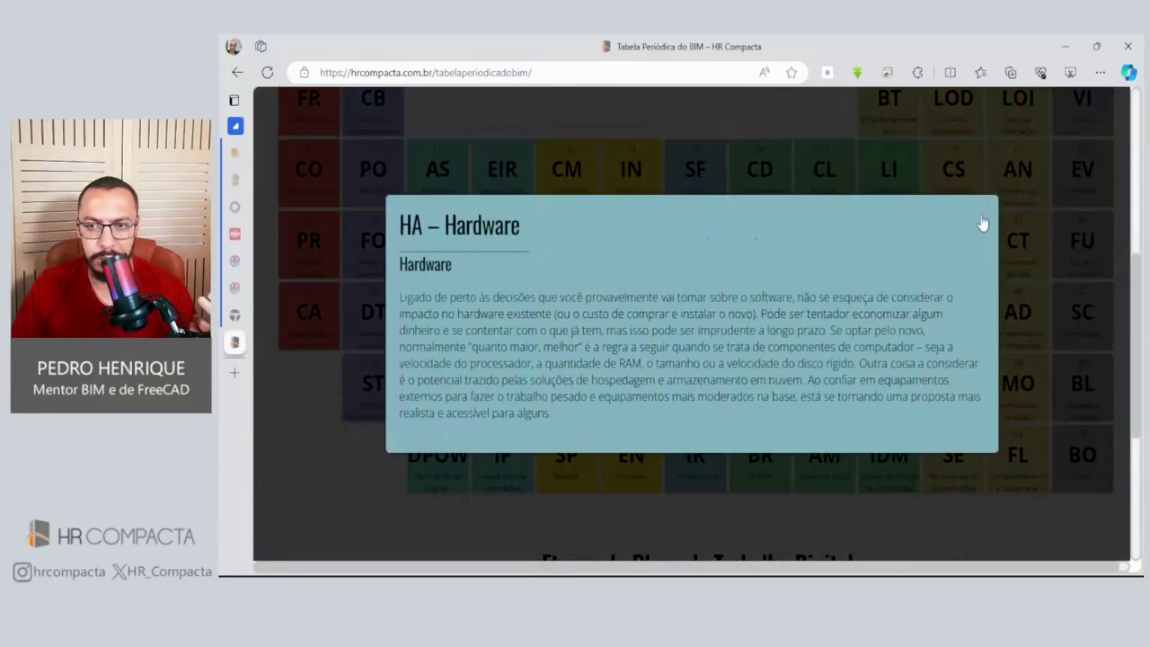
{"action": "left_click", "coordinate": [982, 223]}
{"action": "left_click", "coordinate": [1021, 247]}
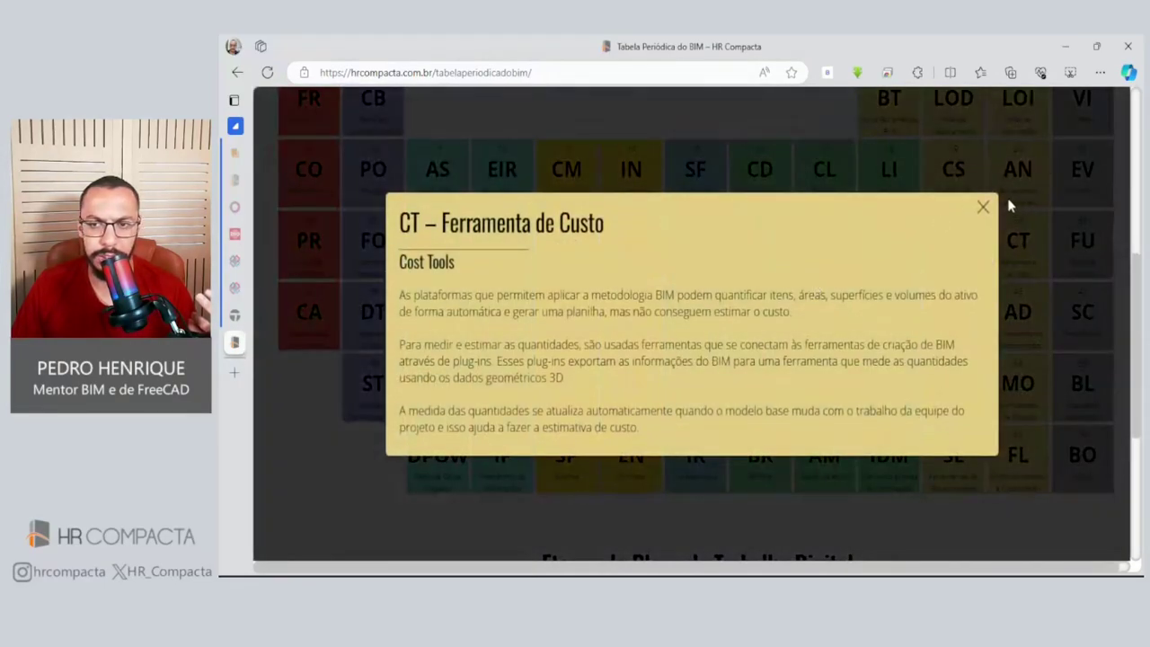
{"action": "left_click", "coordinate": [990, 213]}
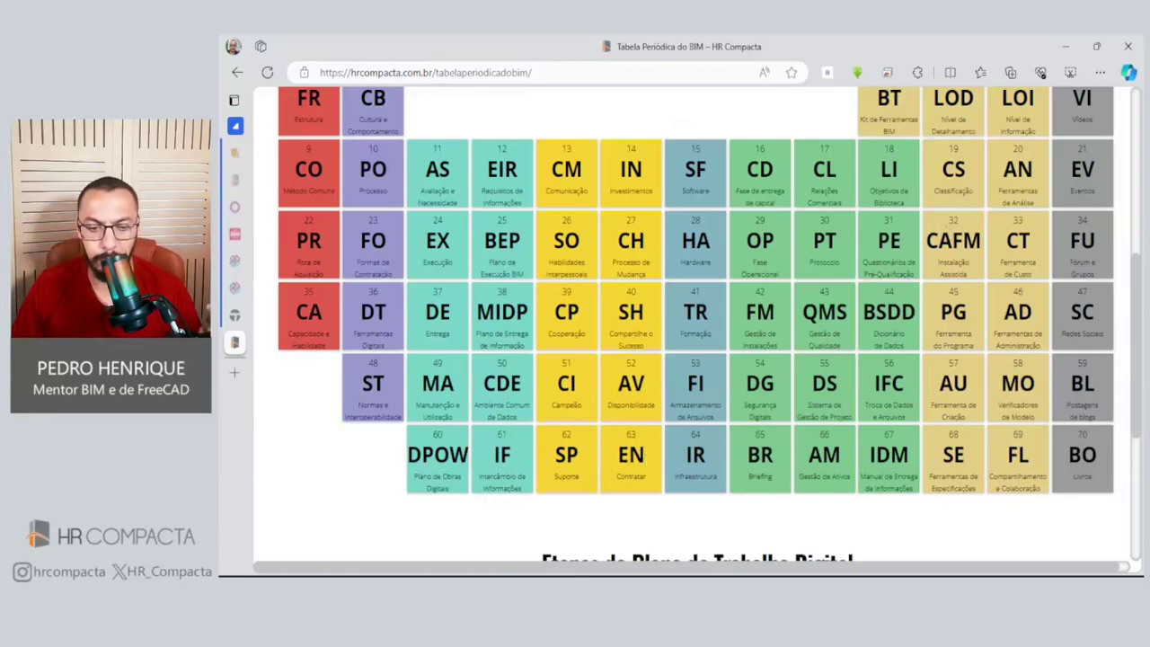
{"action": "key", "text": "alt+Tab"}
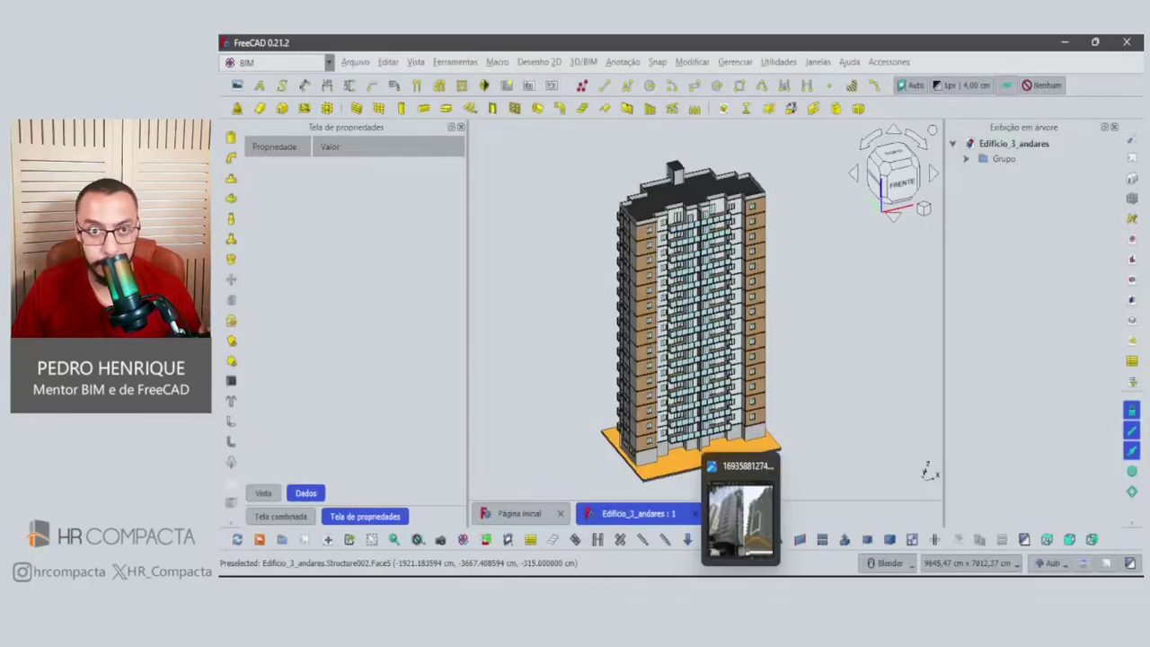
Bring the reference photo 1693588127464.jpg back in front of FreeCAD.
{"action": "left_click", "coordinate": [740, 519]}
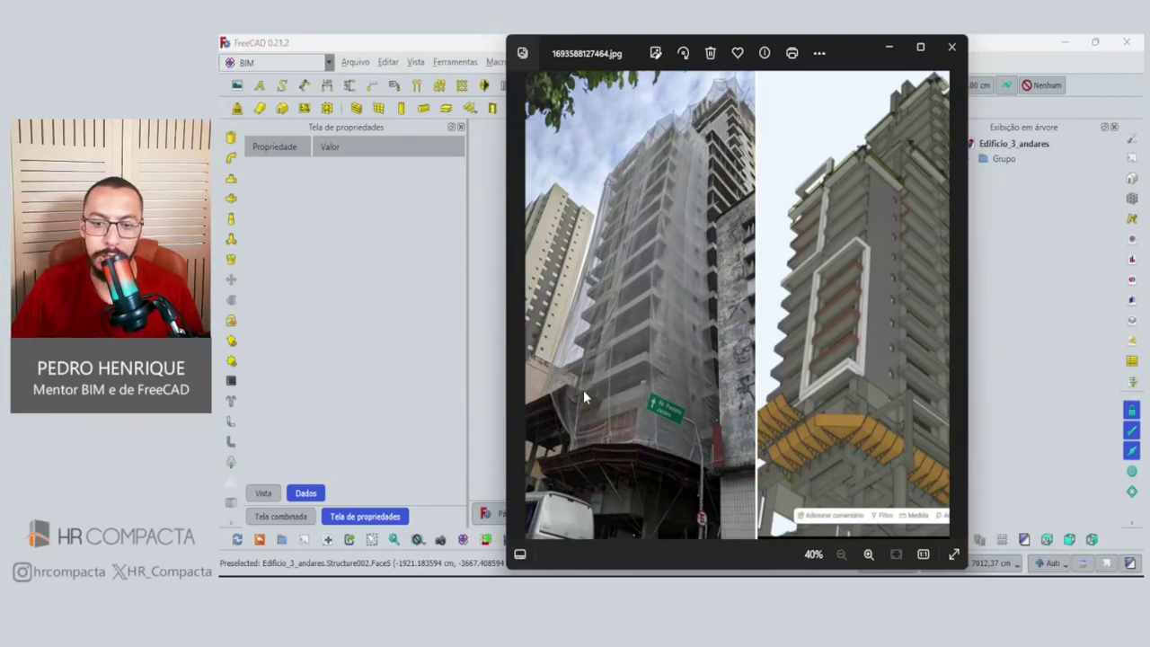
Zoom the photo to about 146% on the yellow trusses, zoom out, and return to FreeCAD.
{"action": "scroll", "coordinate": [870, 446], "scroll_direction": "up", "scroll_amount": 1}
{"action": "scroll", "coordinate": [869, 446], "scroll_direction": "up", "scroll_amount": 3}
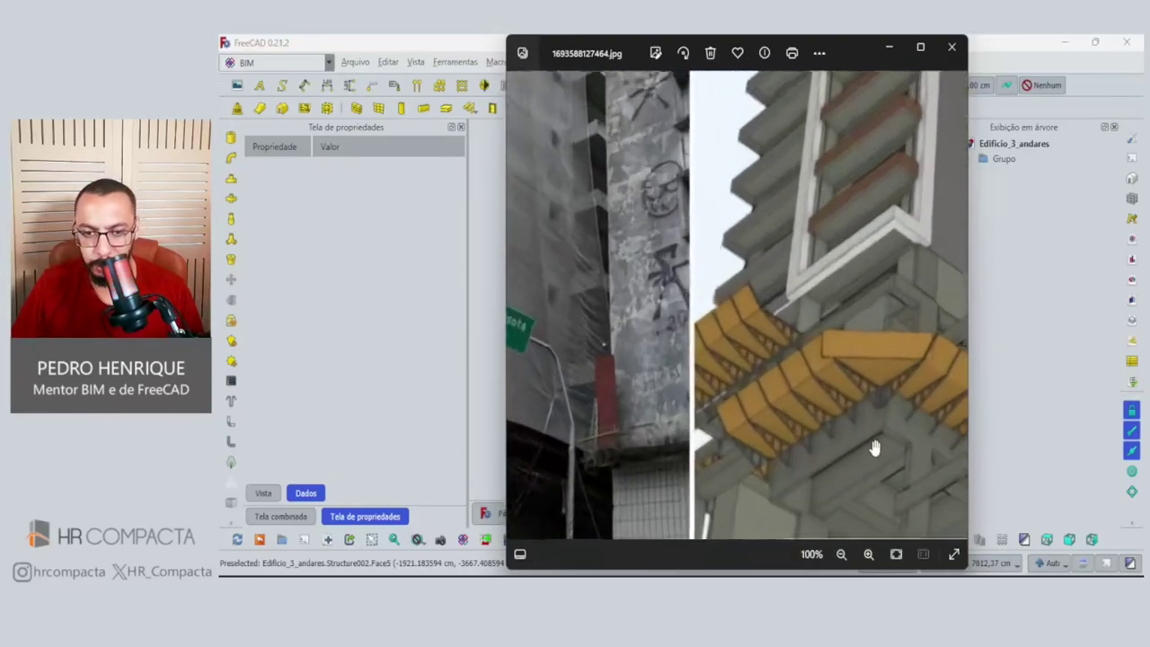
{"action": "scroll", "coordinate": [870, 447], "scroll_direction": "up", "scroll_amount": 1}
{"action": "scroll", "coordinate": [870, 446], "scroll_direction": "up", "scroll_amount": 1}
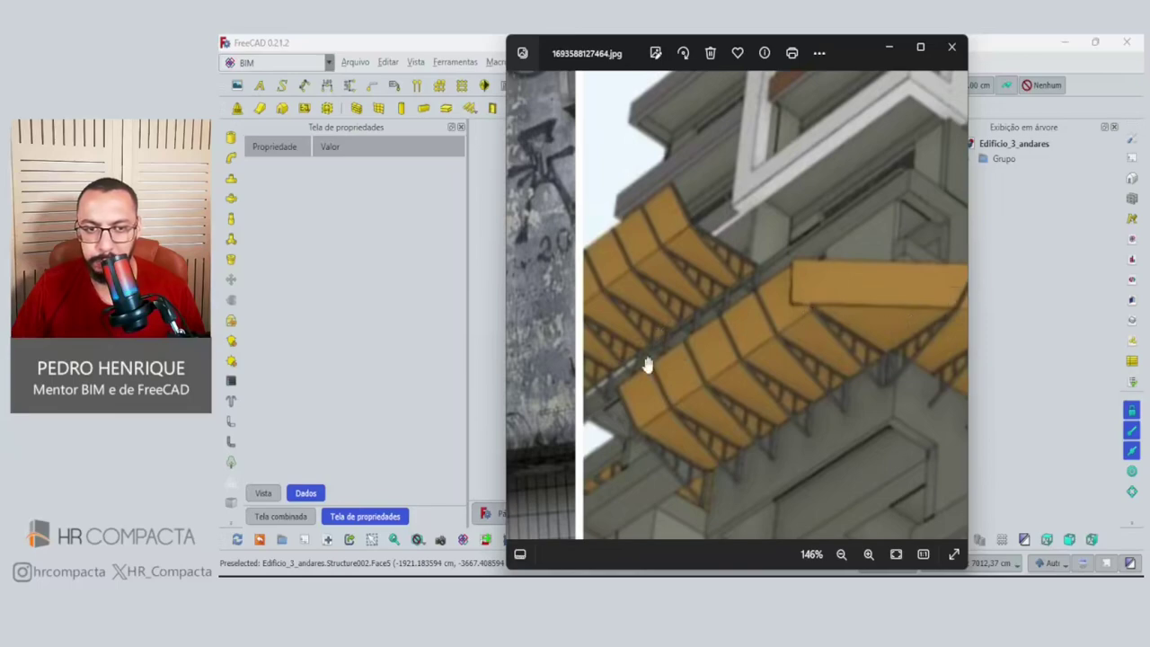
{"action": "scroll", "coordinate": [798, 367], "scroll_direction": "down", "scroll_amount": 3}
{"action": "scroll", "coordinate": [798, 367], "scroll_direction": "down", "scroll_amount": 2}
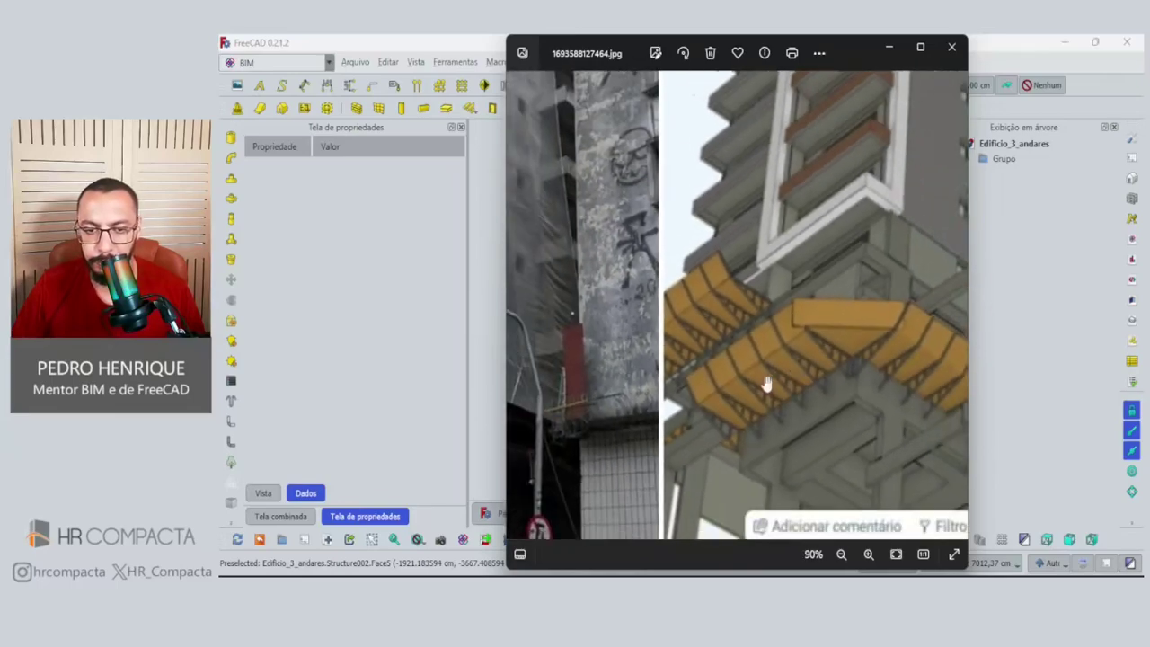
{"action": "left_click", "coordinate": [484, 398]}
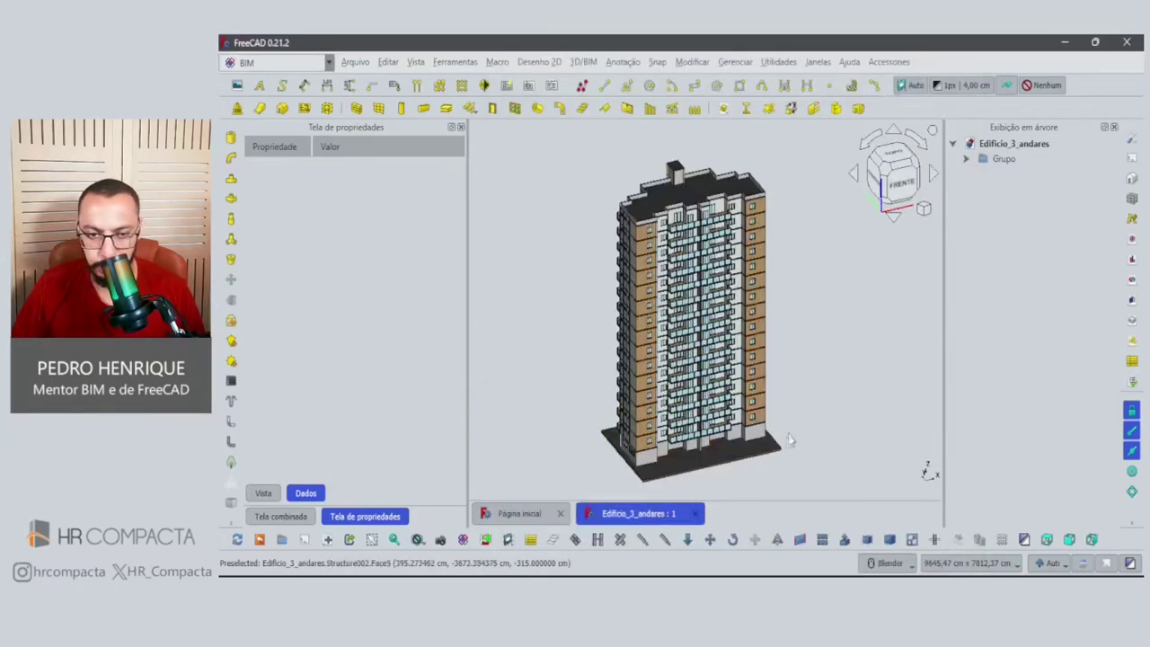
Orbit and zoom the 3D view to inspect the building's base.
{"action": "mouse_move", "coordinate": [788, 441]}
{"action": "middle_mouse_down"}
{"action": "mouse_move", "coordinate": [791, 418]}
{"action": "mouse_move", "coordinate": [929, 467]}
{"action": "mouse_move", "coordinate": [719, 427]}
{"action": "middle_mouse_up"}
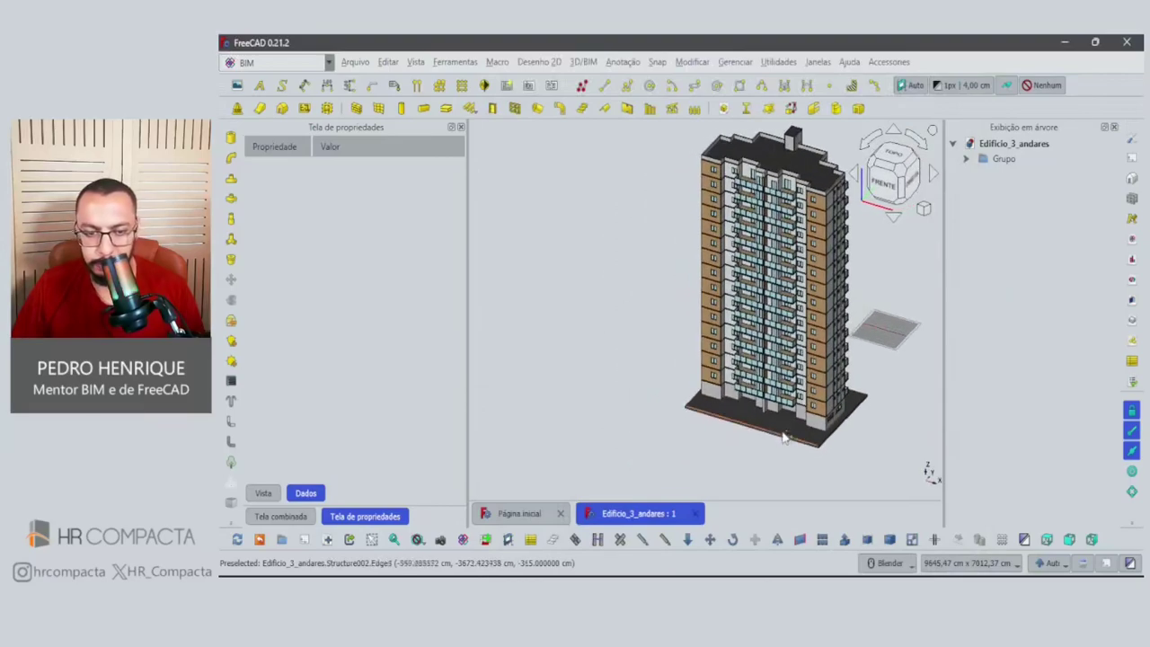
{"action": "scroll", "coordinate": [808, 406], "scroll_direction": "up", "scroll_amount": 4}
{"action": "scroll", "coordinate": [808, 407], "scroll_direction": "up", "scroll_amount": 1}
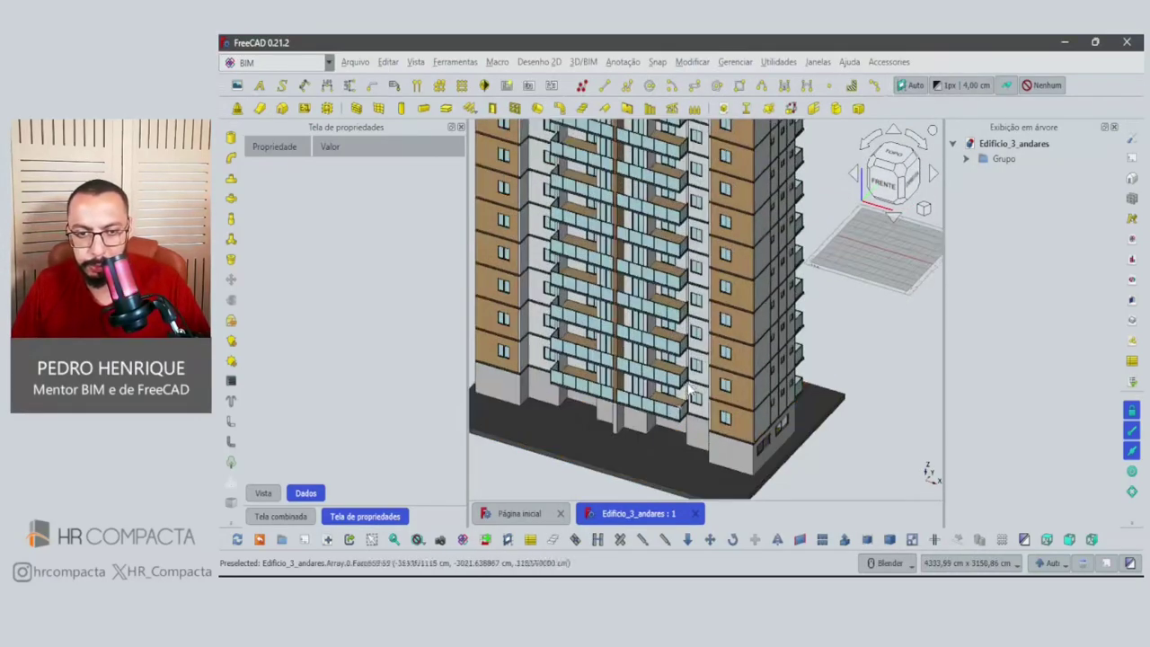
{"action": "scroll", "coordinate": [785, 161], "scroll_direction": "down", "scroll_amount": 1}
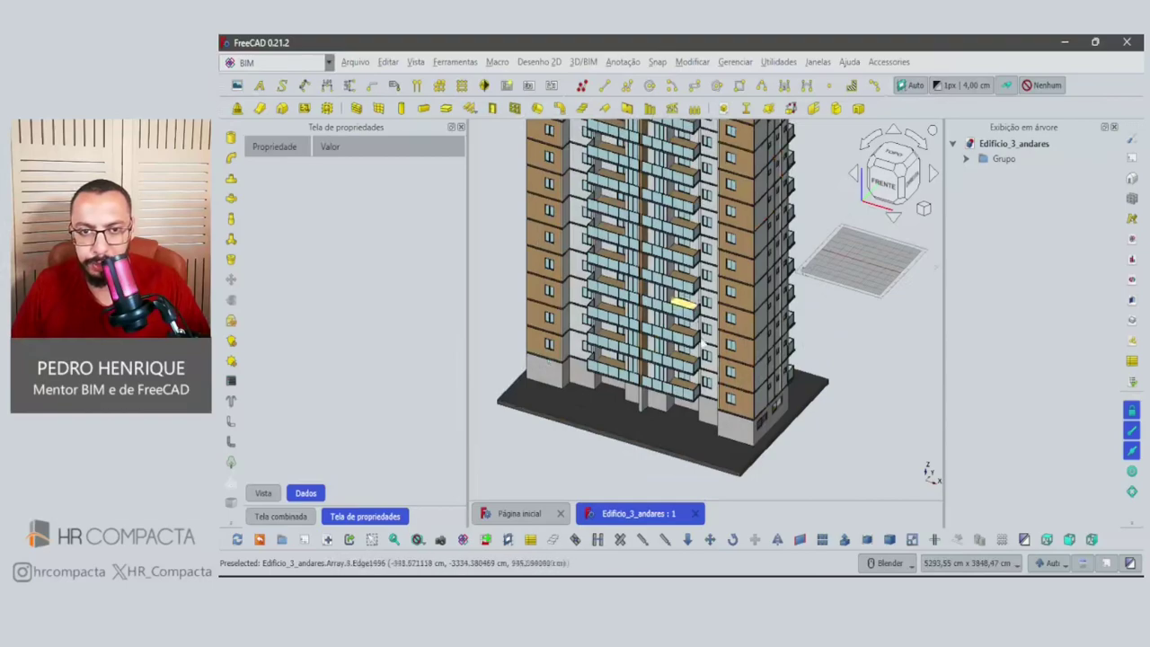
{"action": "scroll", "coordinate": [732, 310], "scroll_direction": "up", "scroll_amount": 3}
{"action": "scroll", "coordinate": [744, 364], "scroll_direction": "up", "scroll_amount": 2}
{"action": "scroll", "coordinate": [744, 364], "scroll_direction": "down", "scroll_amount": 3}
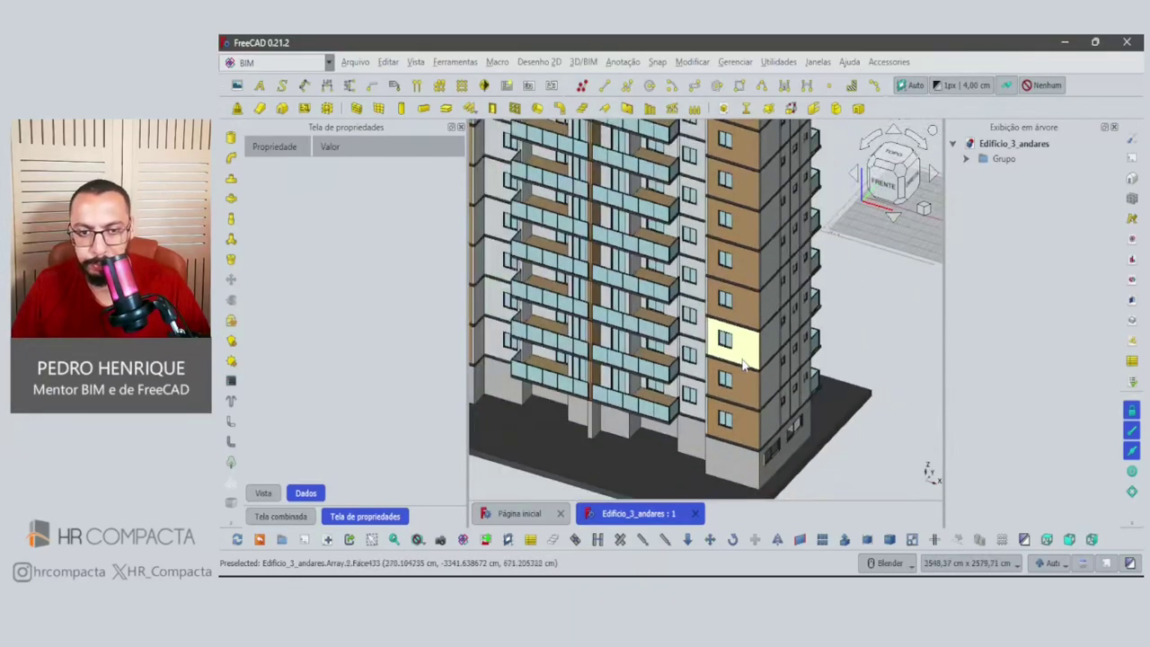
{"action": "scroll", "coordinate": [744, 364], "scroll_direction": "down", "scroll_amount": 2}
{"action": "scroll", "coordinate": [692, 408], "scroll_direction": "up", "scroll_amount": 2}
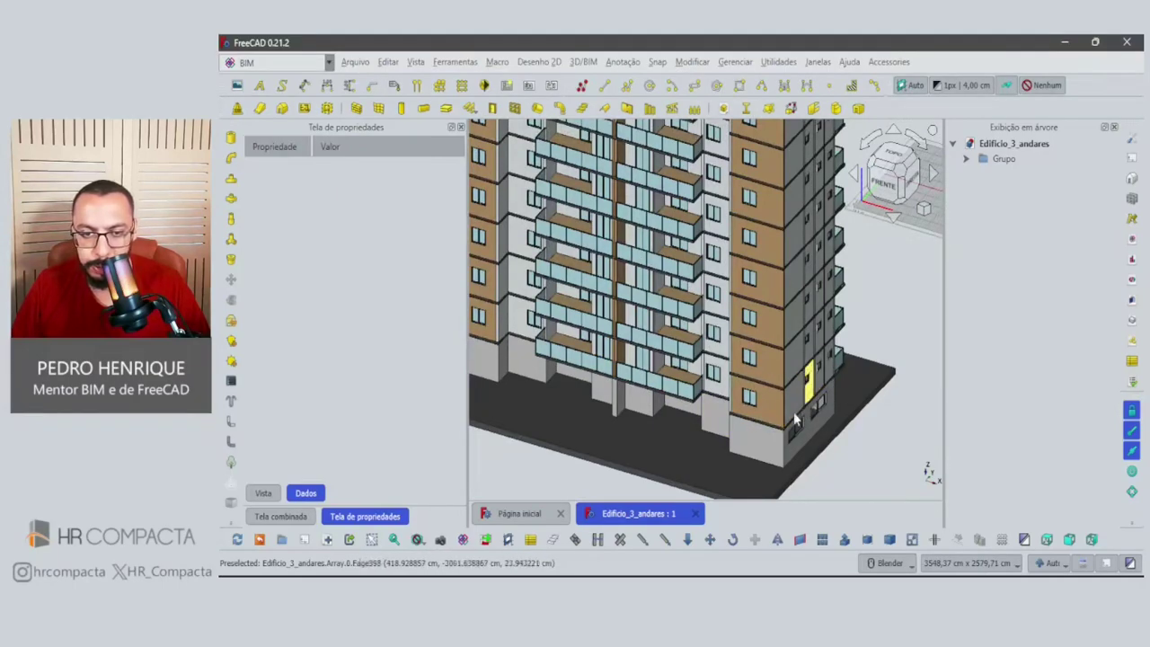
{"action": "middle_click_drag", "start_coordinate": [816, 376], "coordinate": [791, 389], "text": "shift"}
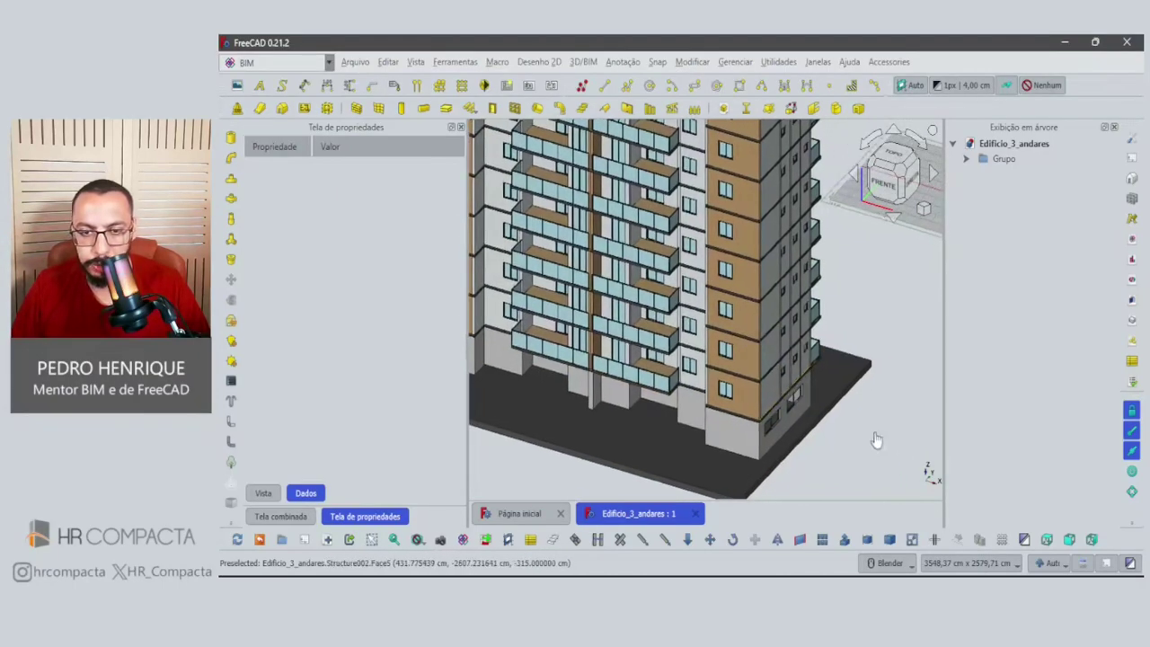
Show the ground floor from the top view, then bring the reference photo back.
{"action": "left_click", "coordinate": [893, 158]}
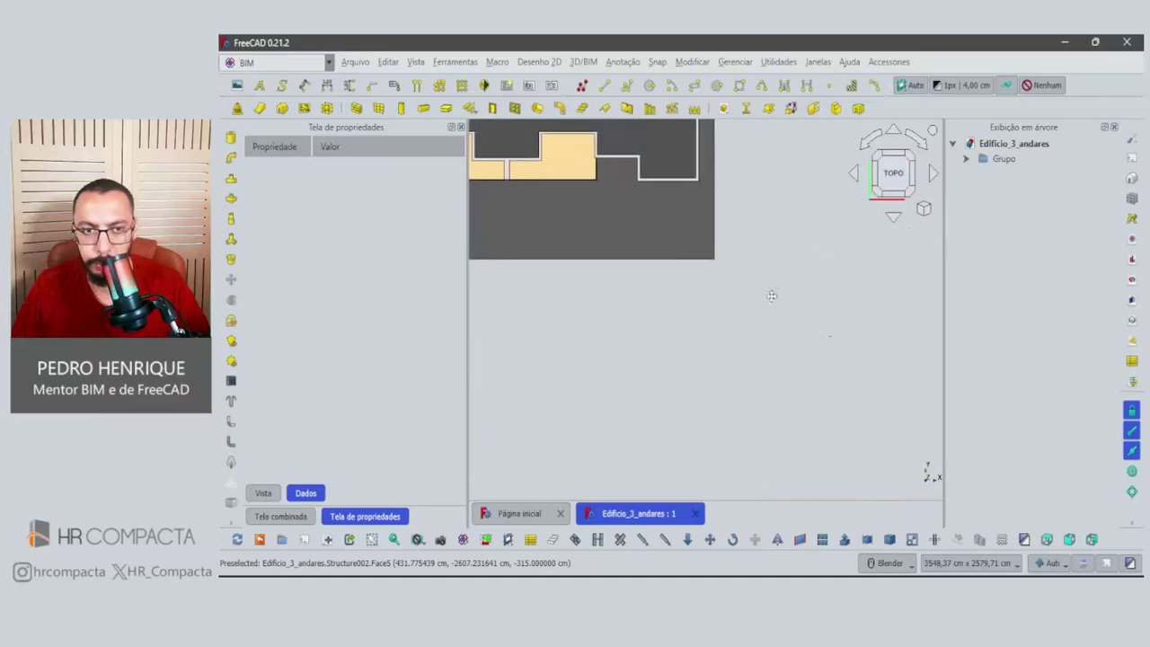
{"action": "middle_click_drag", "start_coordinate": [770, 296], "coordinate": [780, 384], "text": "shift"}
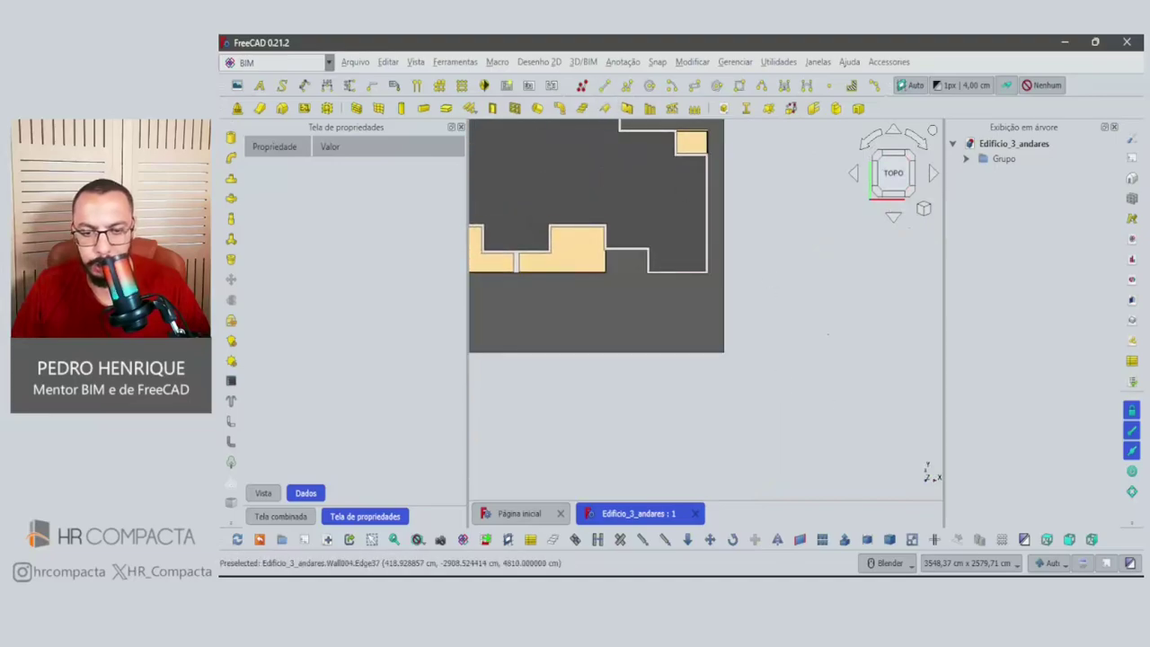
{"action": "key", "text": "alt+Tab"}
Zoom the photo in and out around the lower floors, then return to the FreeCAD plan.
{"action": "scroll", "coordinate": [585, 372], "scroll_direction": "down", "scroll_amount": 2}
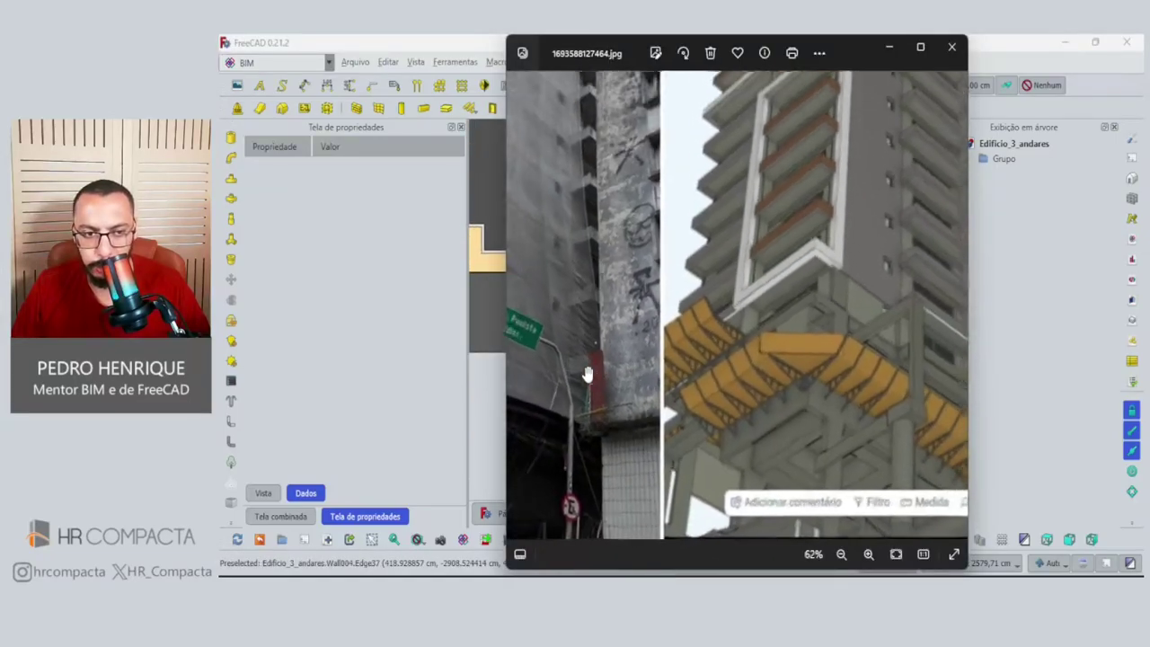
{"action": "scroll", "coordinate": [592, 368], "scroll_direction": "down", "scroll_amount": 2}
{"action": "scroll", "coordinate": [603, 509], "scroll_direction": "up", "scroll_amount": 1}
{"action": "scroll", "coordinate": [603, 509], "scroll_direction": "up", "scroll_amount": 1}
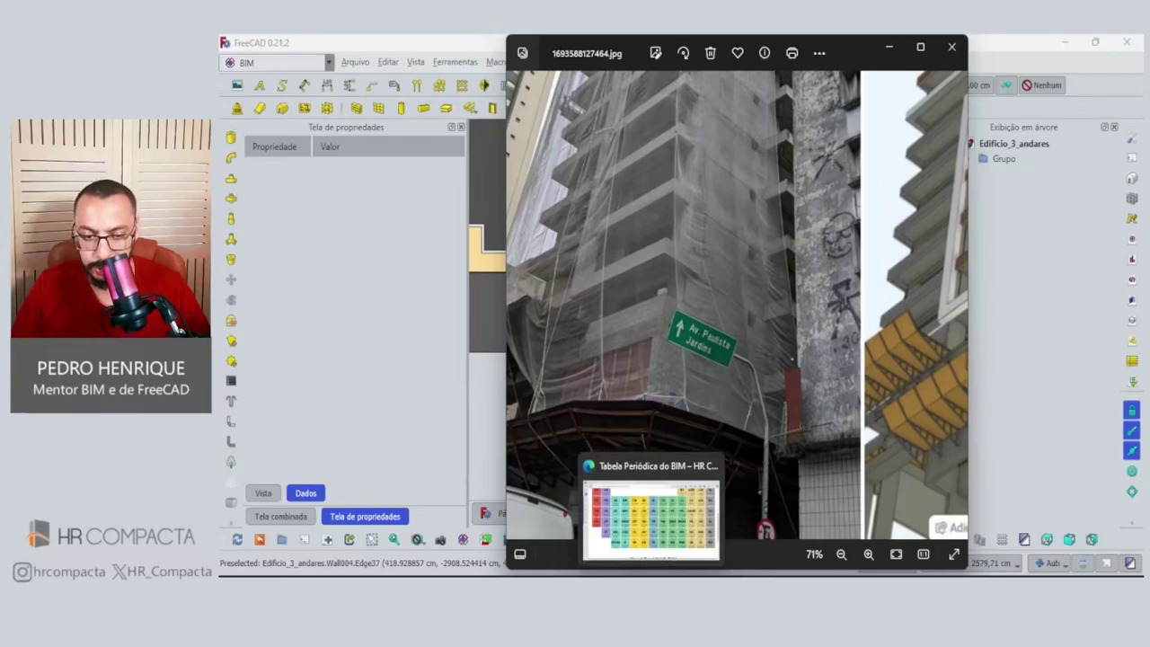
{"action": "key", "text": "alt+Tab"}
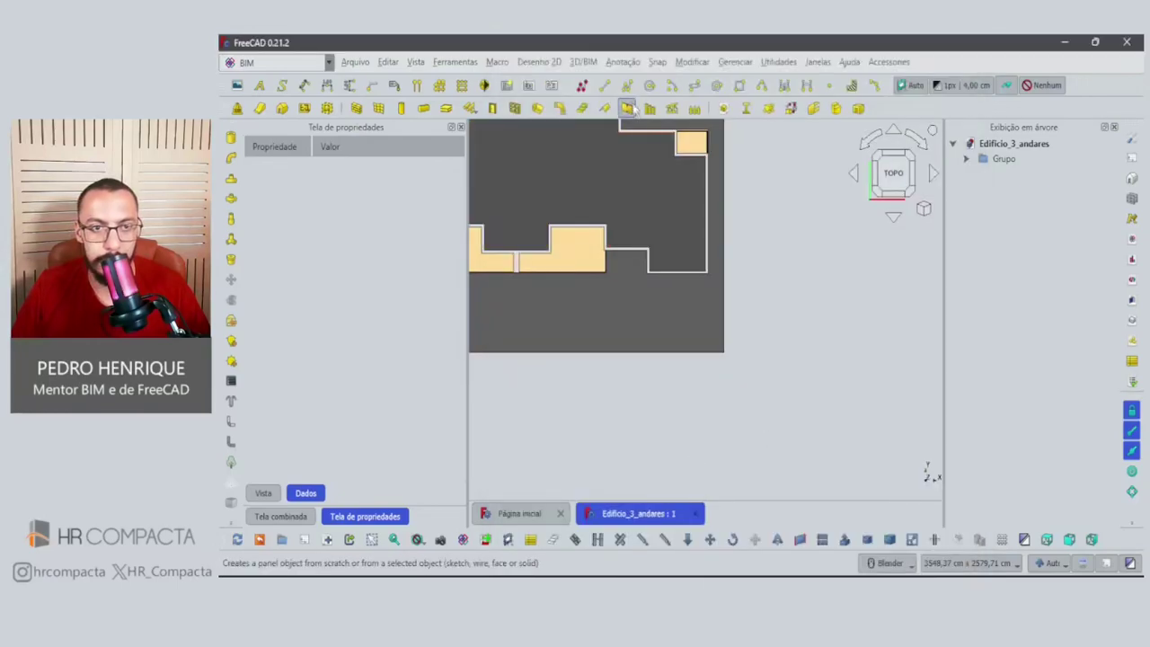
Draw a vertical line beside the building's ground-floor plan with the BIM Line tool.
{"action": "left_click", "coordinate": [582, 85]}
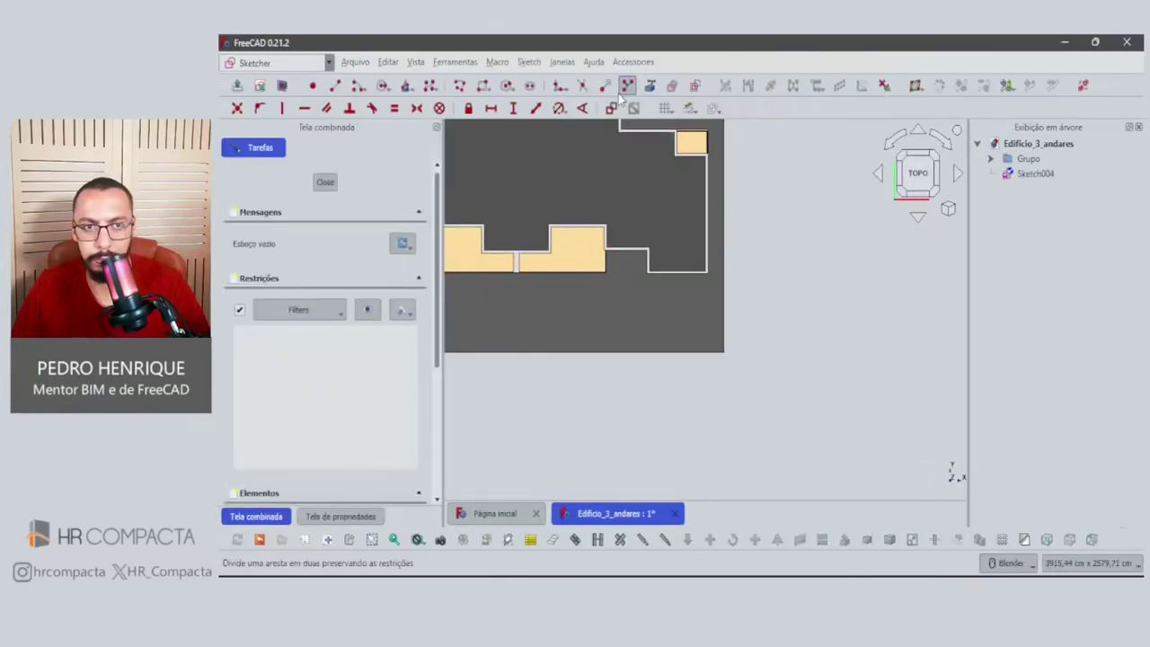
{"action": "key", "text": "Escape"}
{"action": "left_click", "coordinate": [611, 99]}
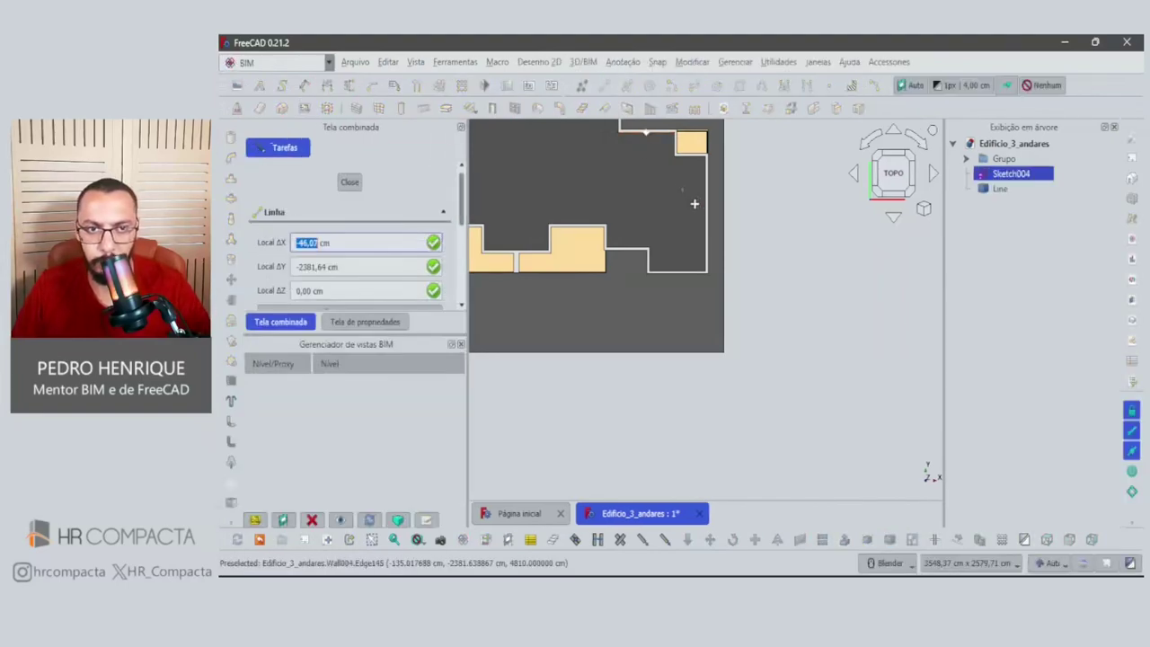
{"action": "left_click", "coordinate": [753, 280]}
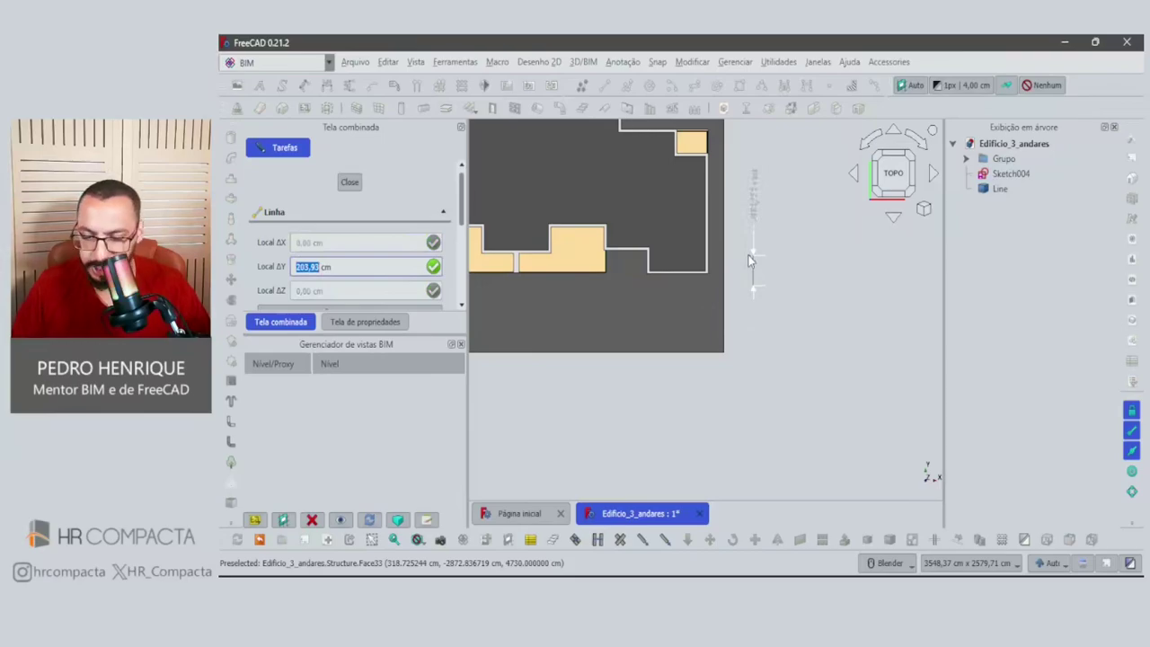
{"action": "type", "text": "300"}
{"action": "key", "text": "Return"}
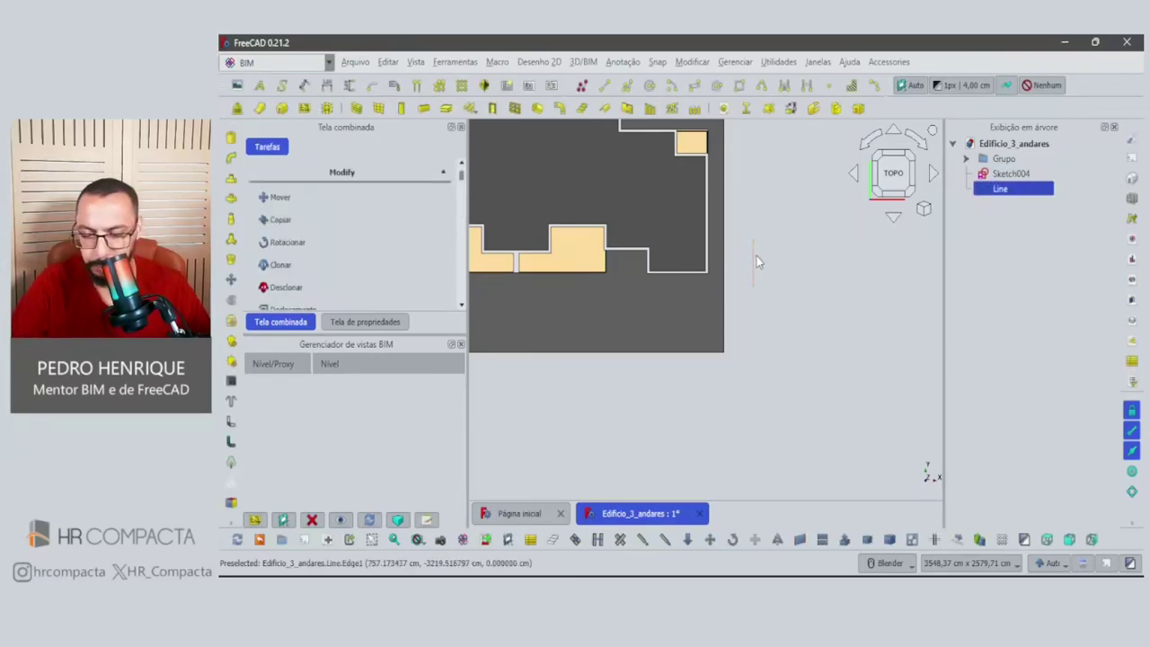
Change the line's Length property from 300 cm to 250 cm.
{"action": "left_click", "coordinate": [460, 344]}
{"action": "left_click", "coordinate": [375, 516]}
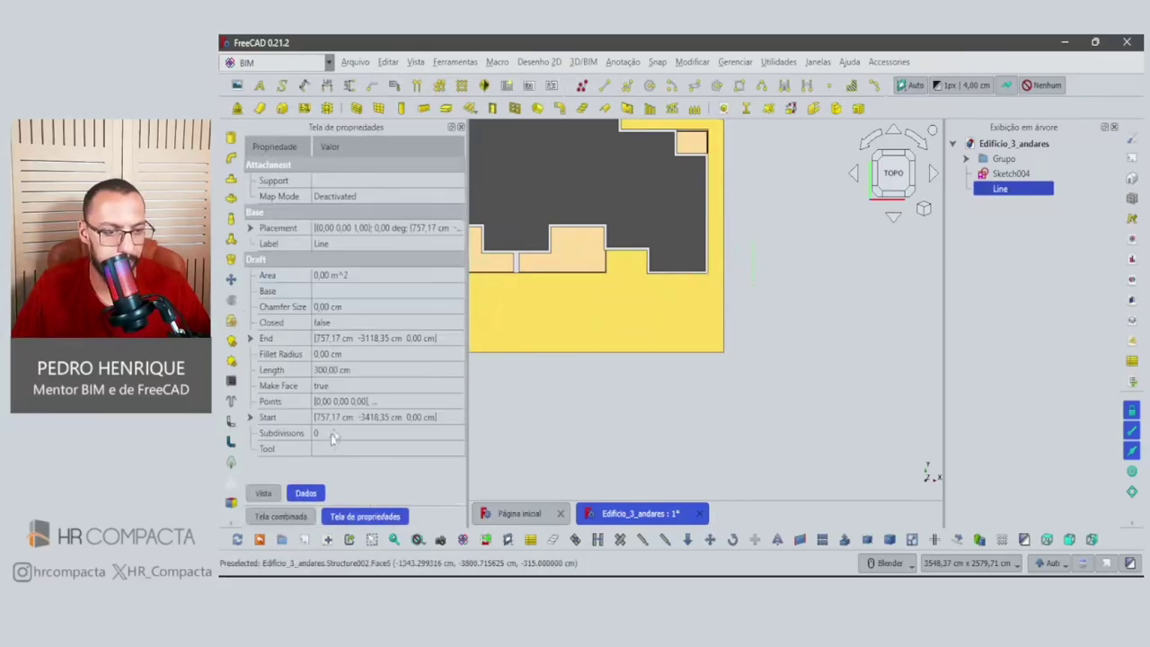
{"action": "left_click", "coordinate": [347, 370]}
{"action": "type", "text": "3"}
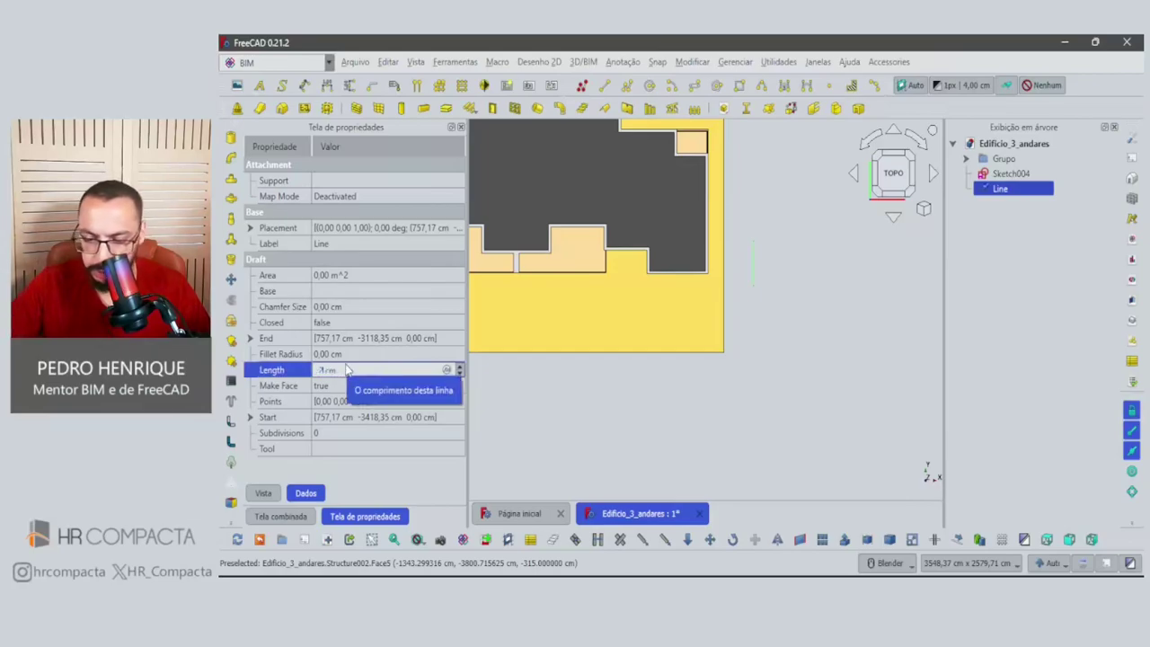
{"action": "type", "text": "00"}
{"action": "key", "text": "Return"}
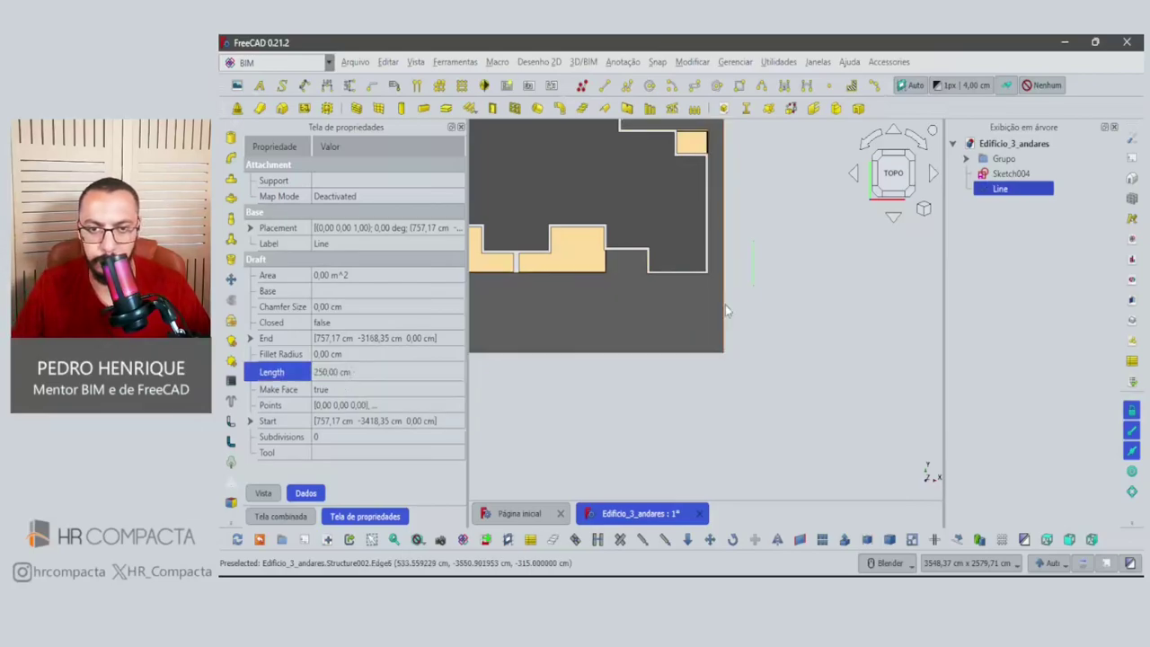
{"action": "left_click", "coordinate": [780, 321]}
{"action": "scroll", "coordinate": [756, 257], "scroll_direction": "up", "scroll_amount": 5}
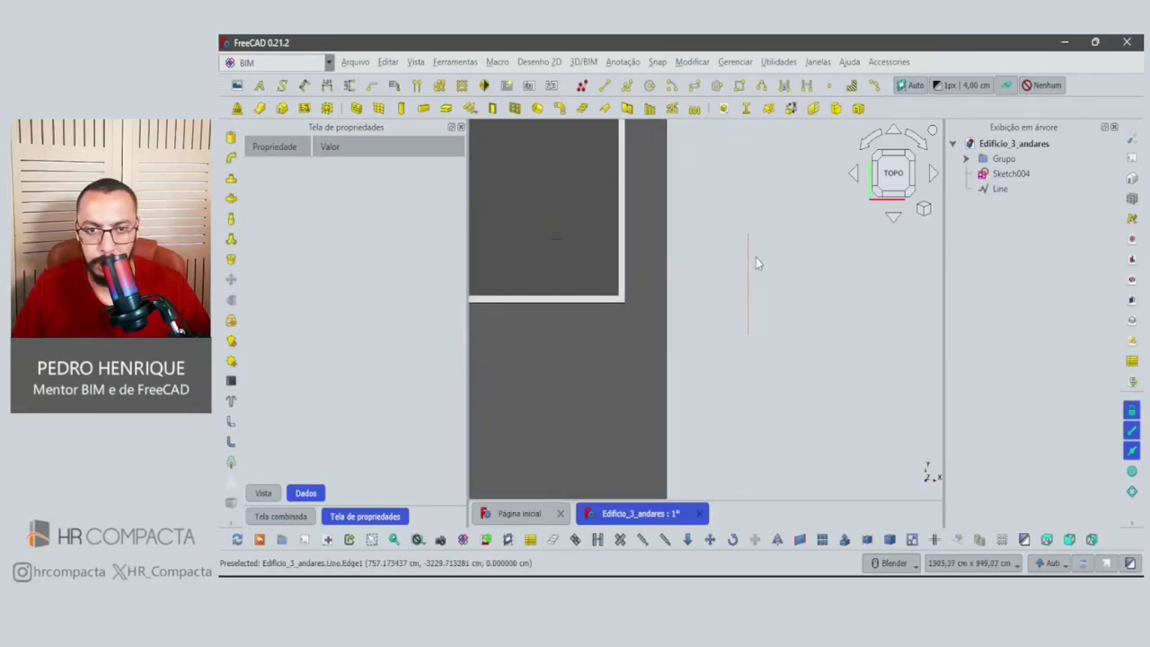
Convert the line into a BIM Truss and select it at the building's base.
{"action": "left_click", "coordinate": [749, 263]}
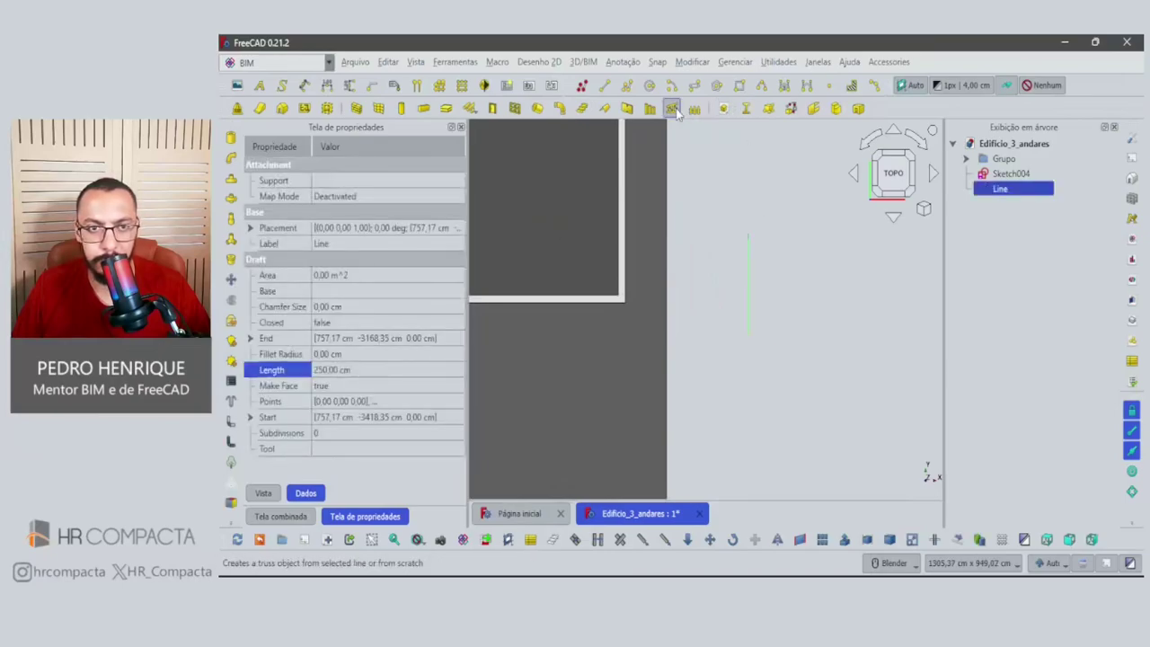
{"action": "left_click", "coordinate": [676, 108]}
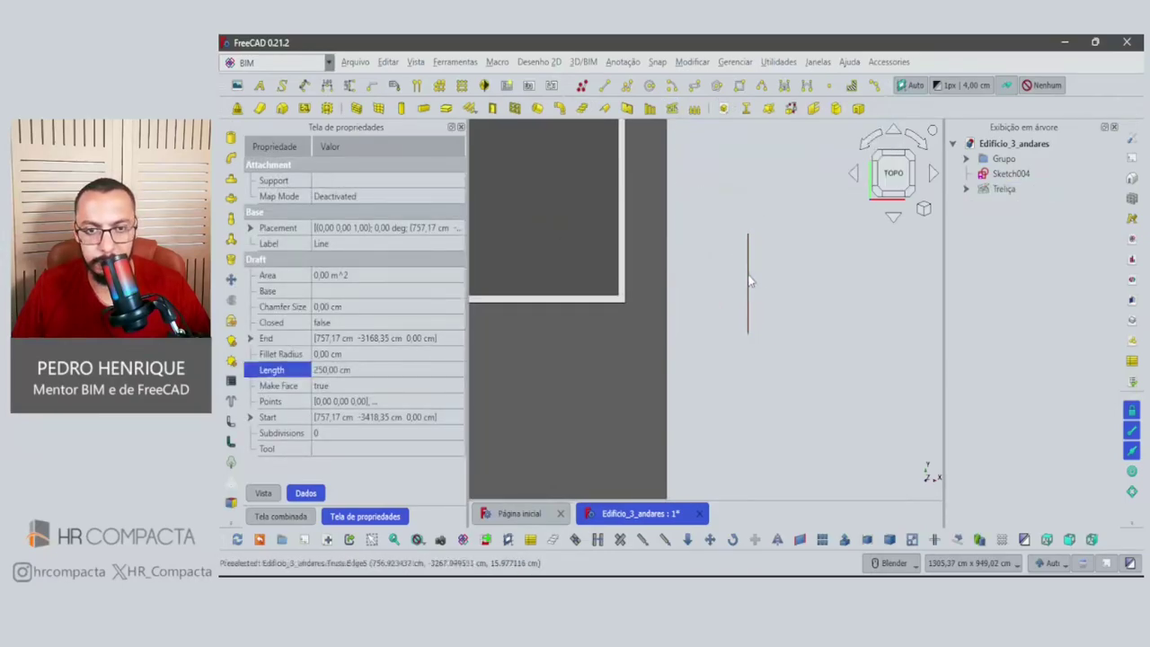
{"action": "mouse_move", "coordinate": [755, 305]}
{"action": "middle_mouse_down"}
{"action": "mouse_move", "coordinate": [650, 236]}
{"action": "mouse_move", "coordinate": [545, 284]}
{"action": "middle_mouse_up"}
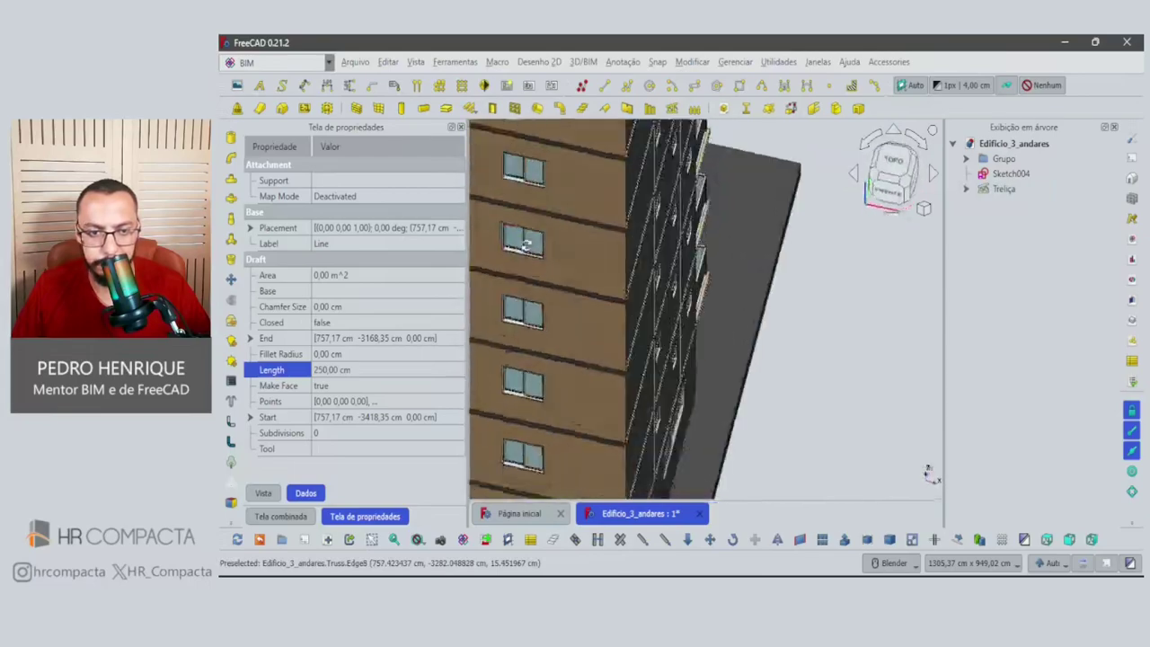
{"action": "scroll", "coordinate": [693, 401], "scroll_direction": "up", "scroll_amount": 5}
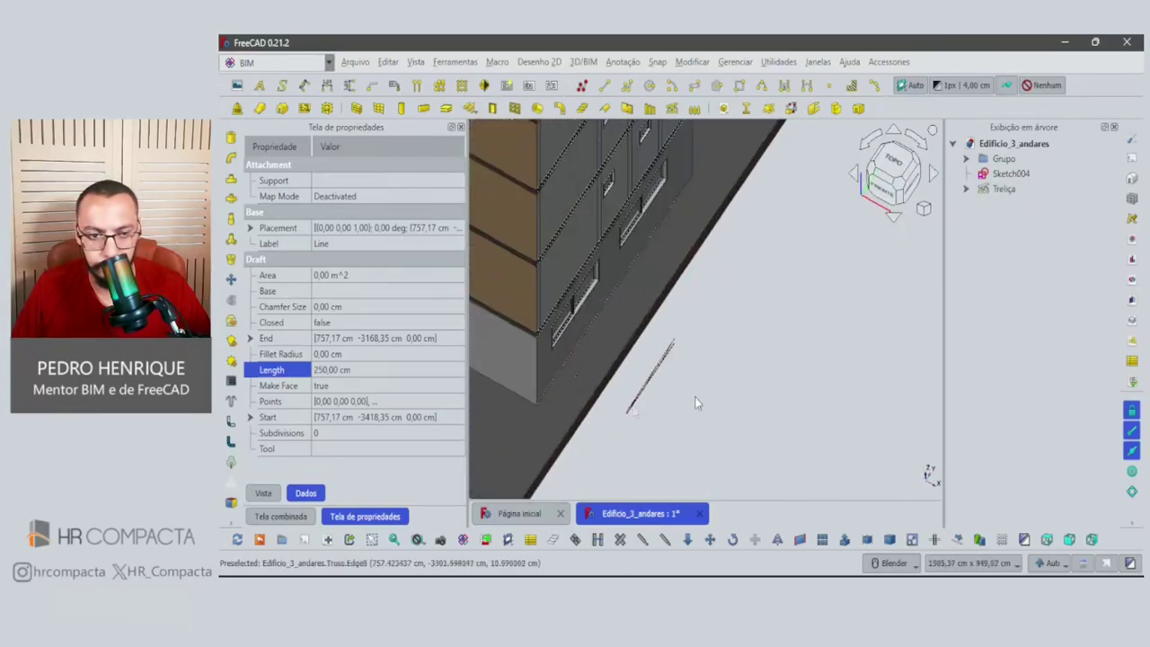
{"action": "scroll", "coordinate": [632, 382], "scroll_direction": "up", "scroll_amount": 3}
{"action": "mouse_move", "coordinate": [632, 383]}
{"action": "middle_mouse_down"}
{"action": "mouse_move", "coordinate": [506, 344]}
{"action": "mouse_move", "coordinate": [519, 342]}
{"action": "middle_mouse_up"}
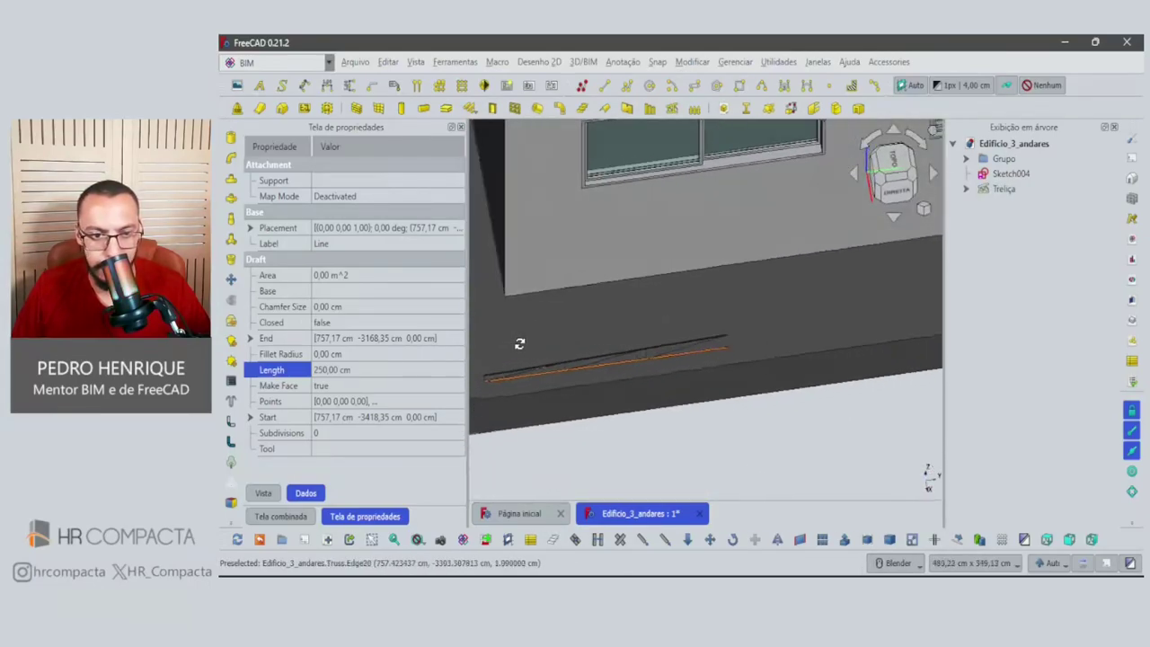
{"action": "left_click", "coordinate": [563, 365]}
{"action": "scroll", "coordinate": [342, 412], "scroll_direction": "down", "scroll_amount": 3}
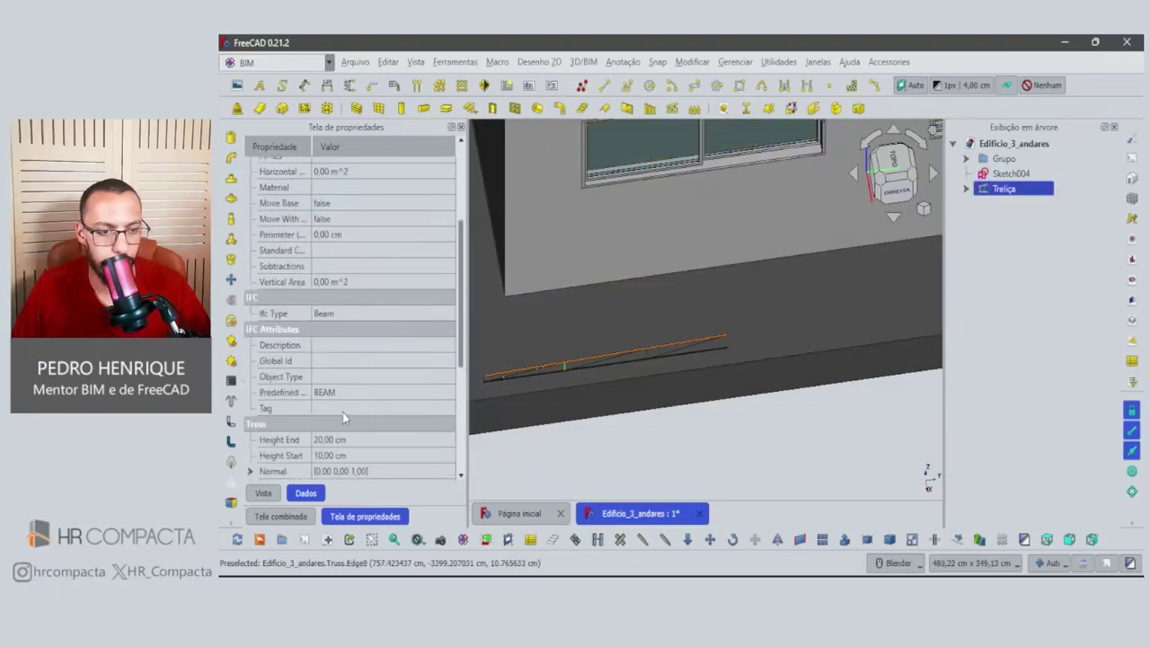
{"action": "scroll", "coordinate": [341, 411], "scroll_direction": "down", "scroll_amount": 4}
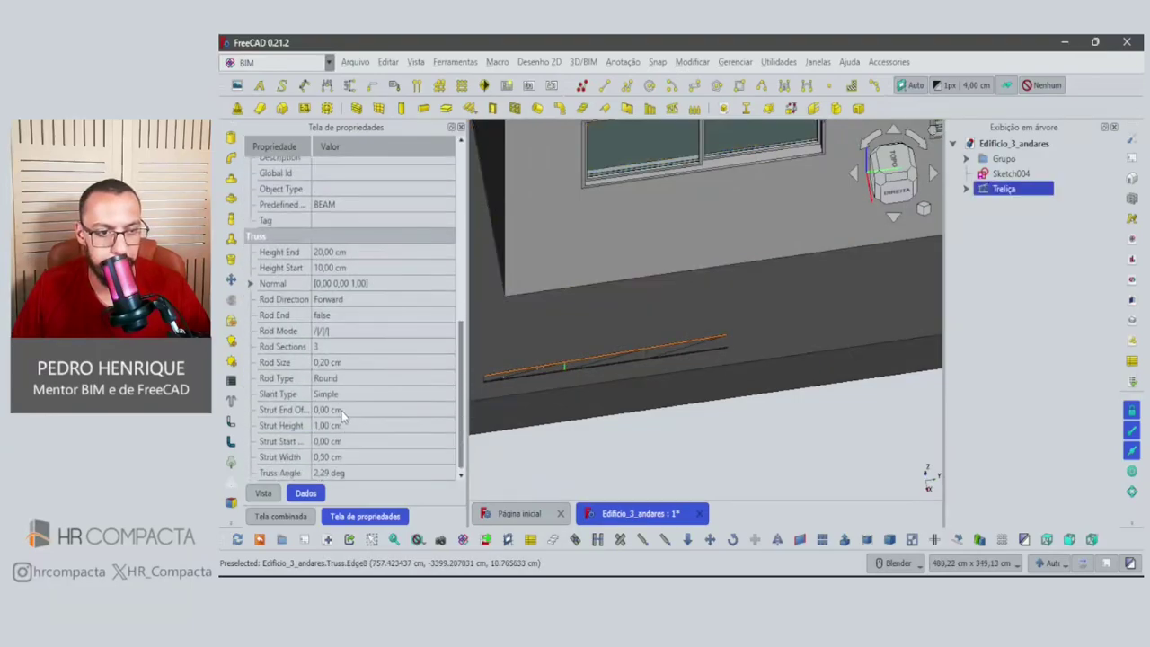
Set the truss Height End to 90 cm and Height Start to 10 cm.
{"action": "left_click", "coordinate": [332, 253]}
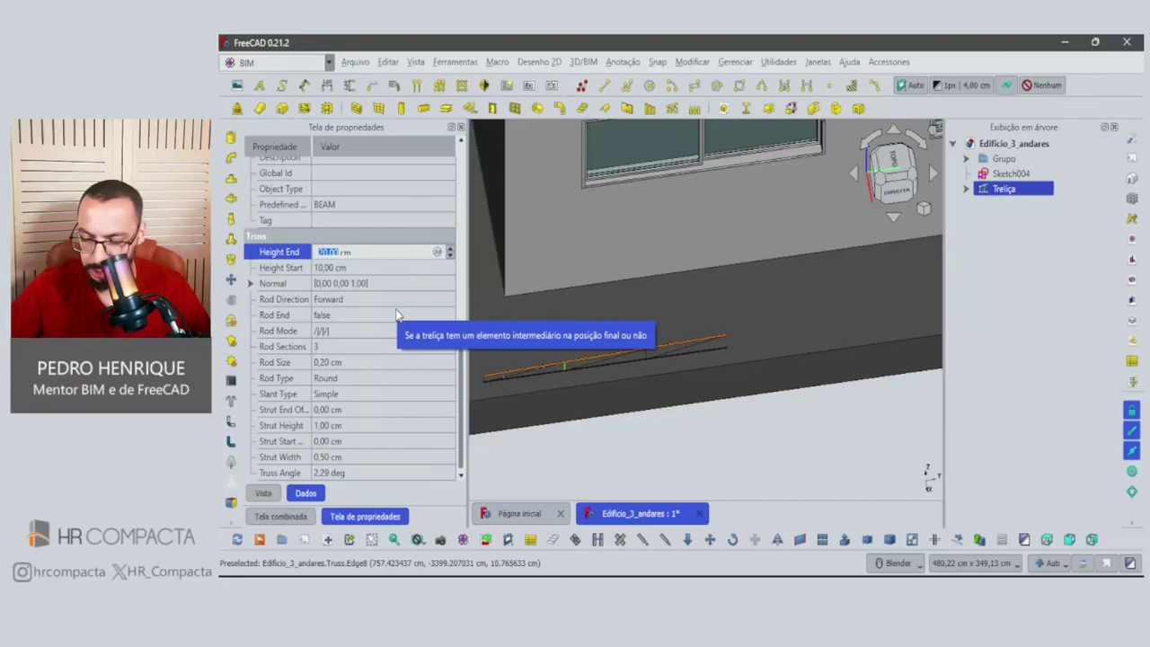
{"action": "type", "text": "60"}
{"action": "key", "text": "Return"}
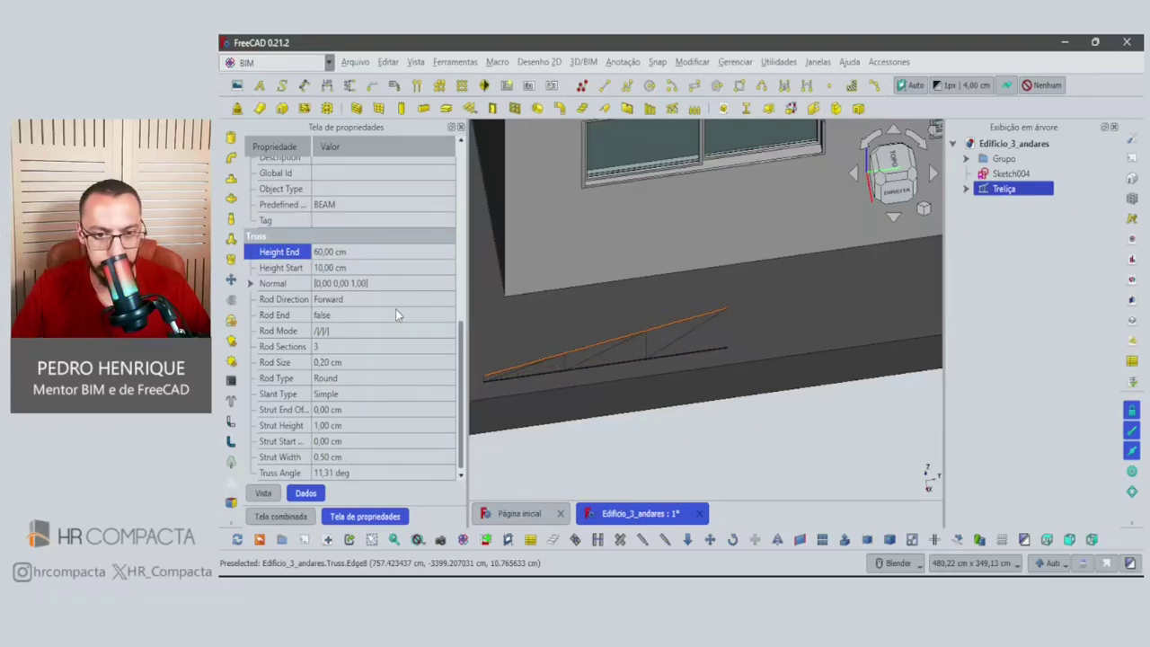
{"action": "left_click", "coordinate": [372, 254]}
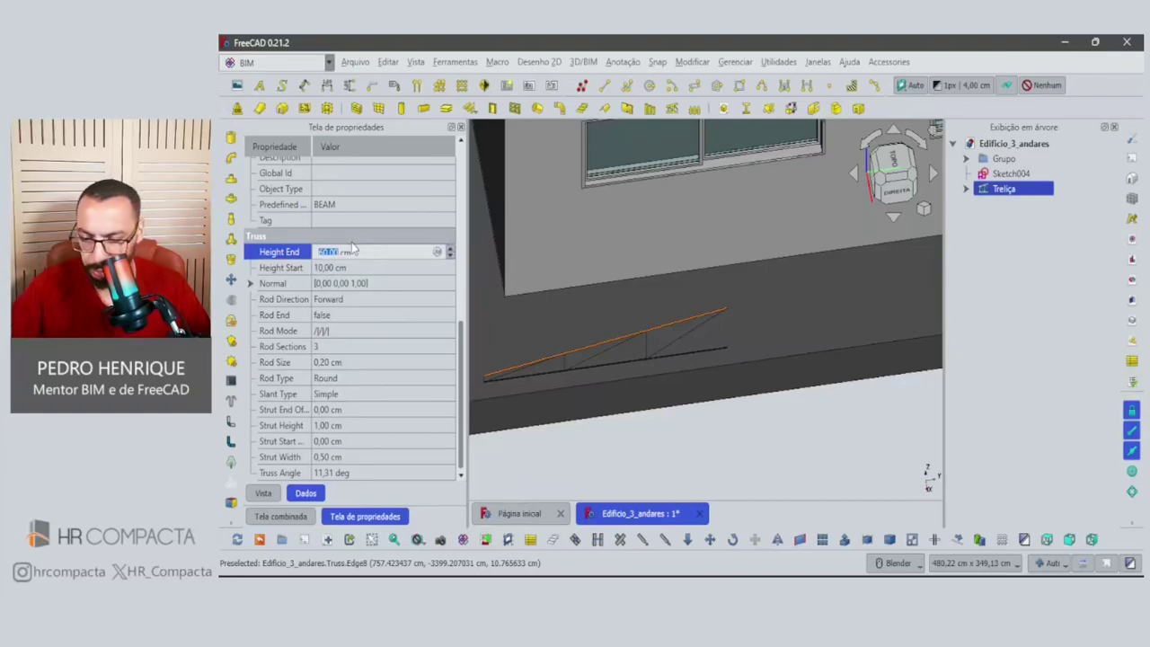
{"action": "type", "text": "90"}
{"action": "key", "text": "Return"}
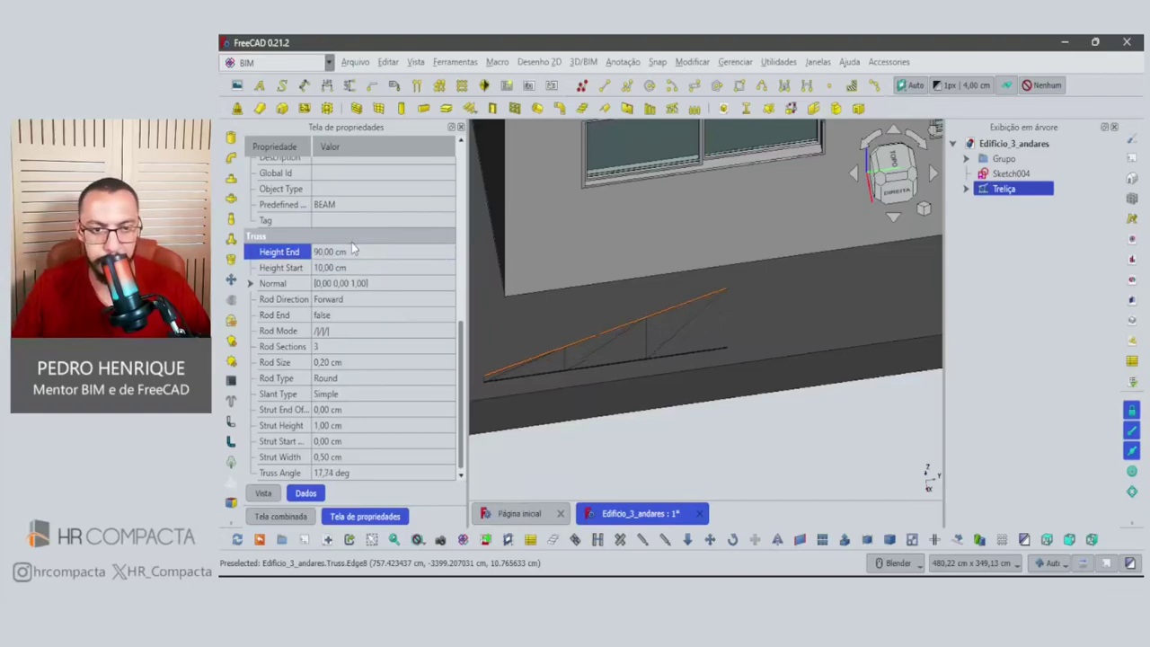
{"action": "left_click", "coordinate": [372, 267]}
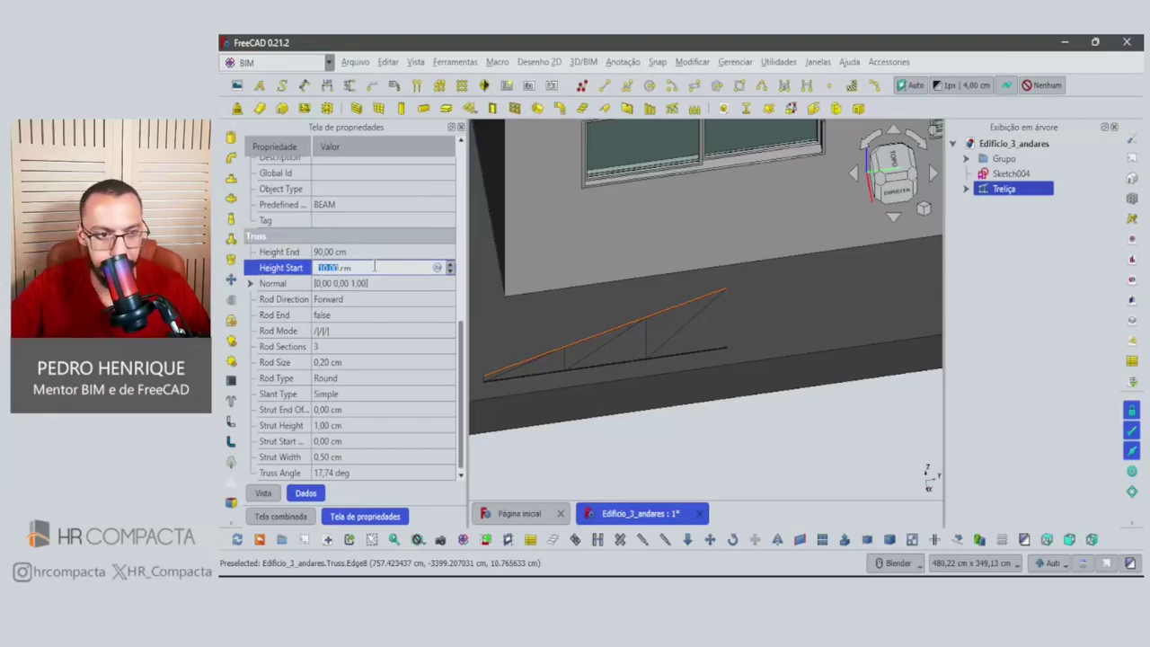
{"action": "type", "text": "5"}
{"action": "key", "text": "Return"}
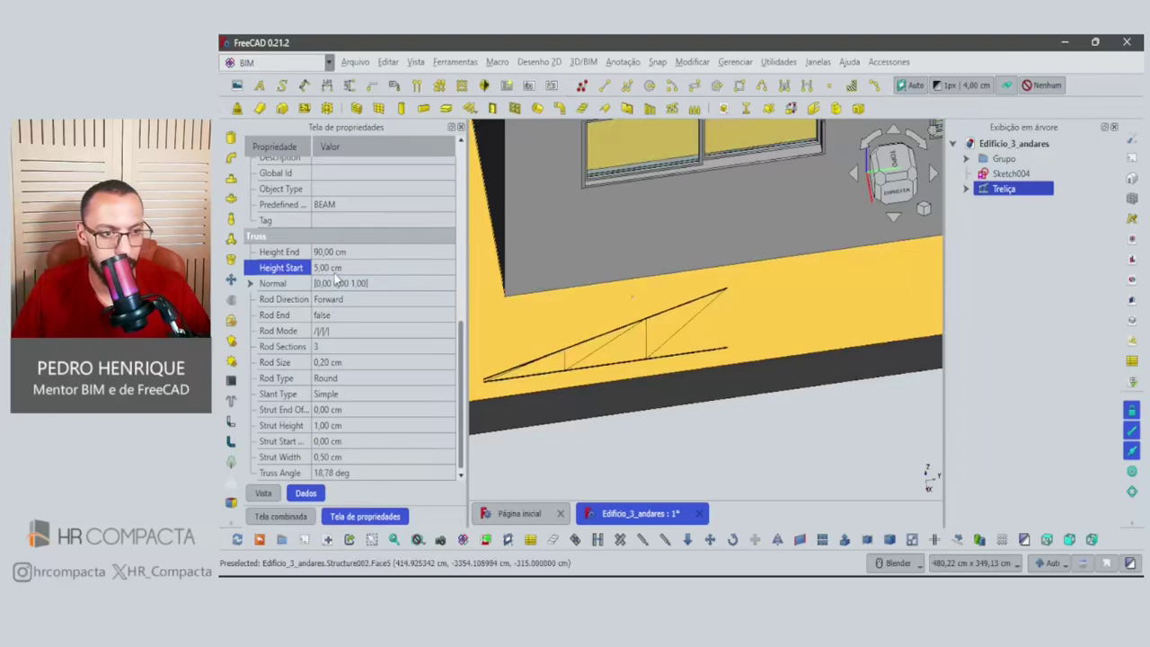
{"action": "left_click", "coordinate": [329, 272]}
{"action": "type", "text": "10"}
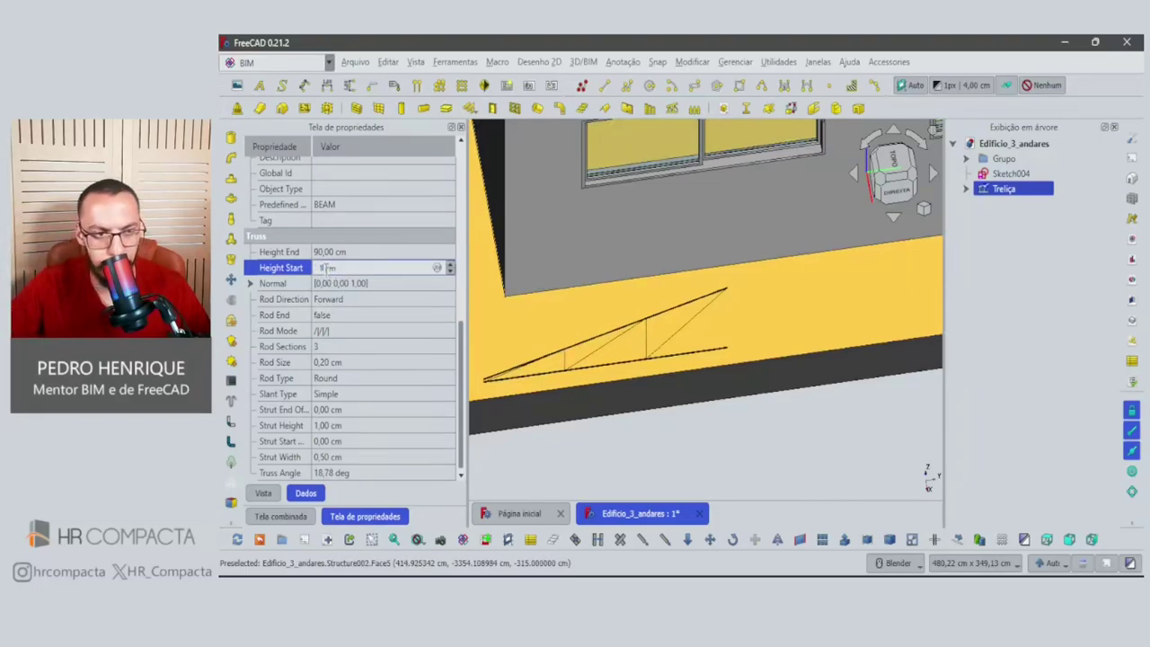
{"action": "key", "text": "Return"}
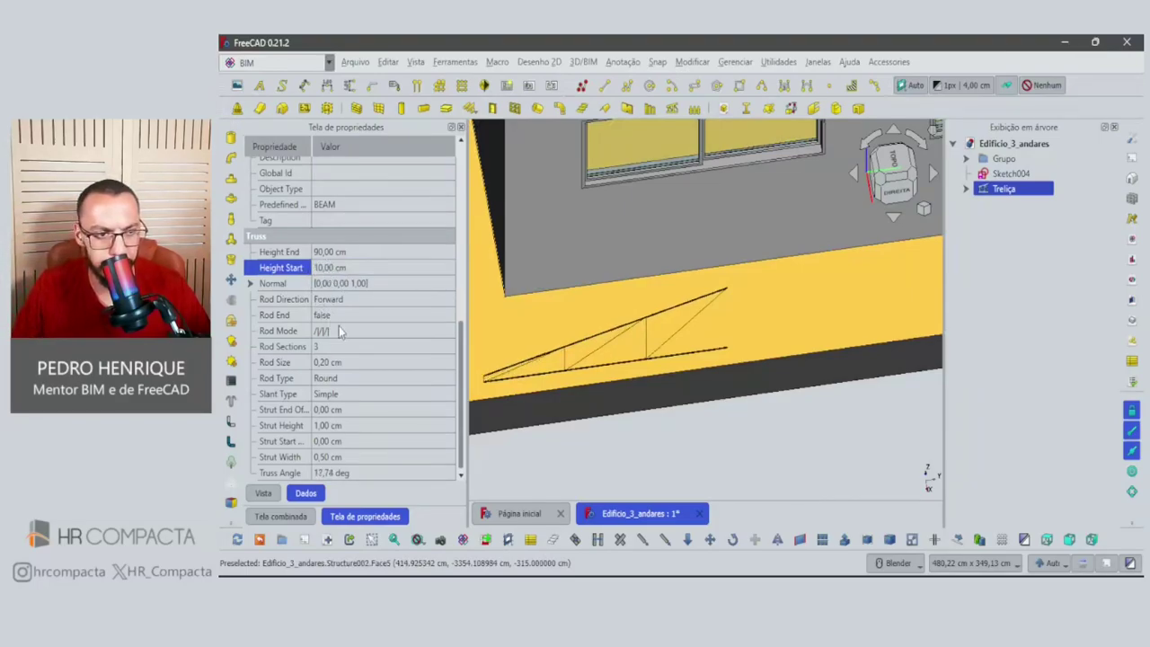
Set the truss's Rod End to true to add a closing rod.
{"action": "left_click", "coordinate": [343, 320]}
{"action": "left_click", "coordinate": [343, 320]}
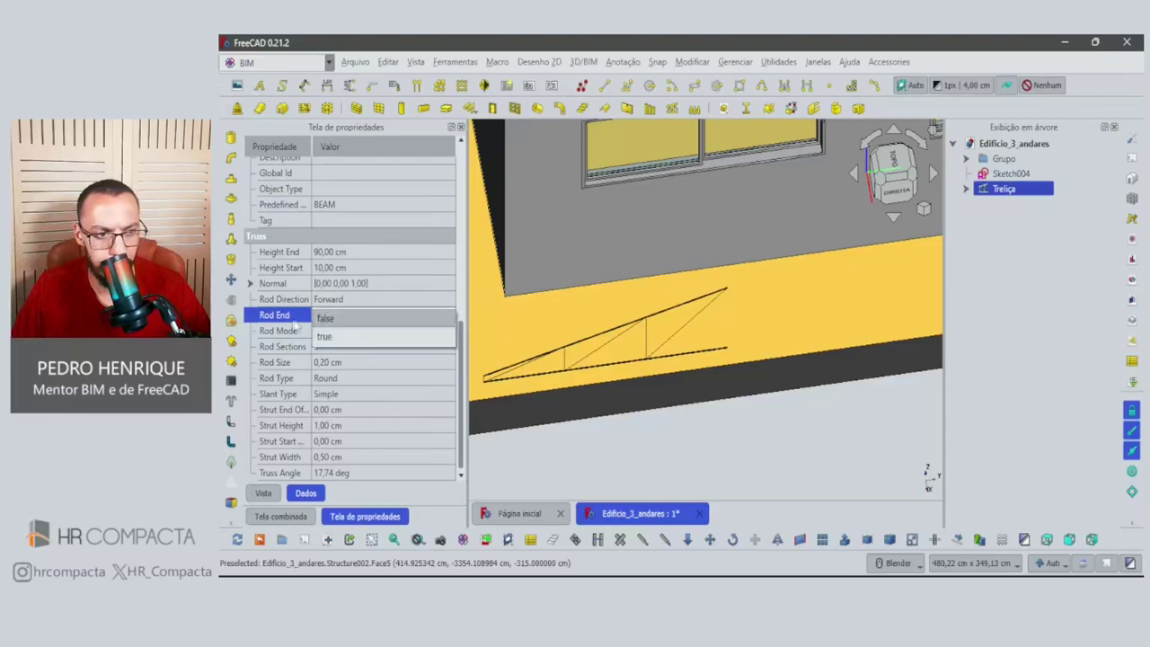
{"action": "left_click", "coordinate": [324, 337]}
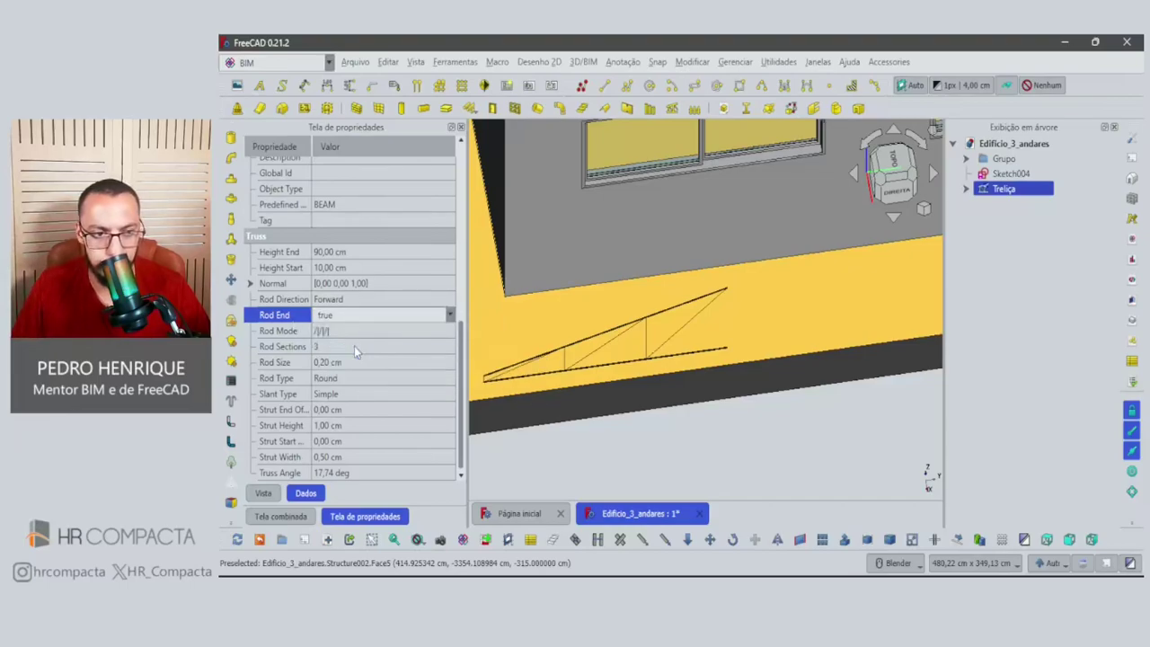
{"action": "left_click", "coordinate": [354, 346]}
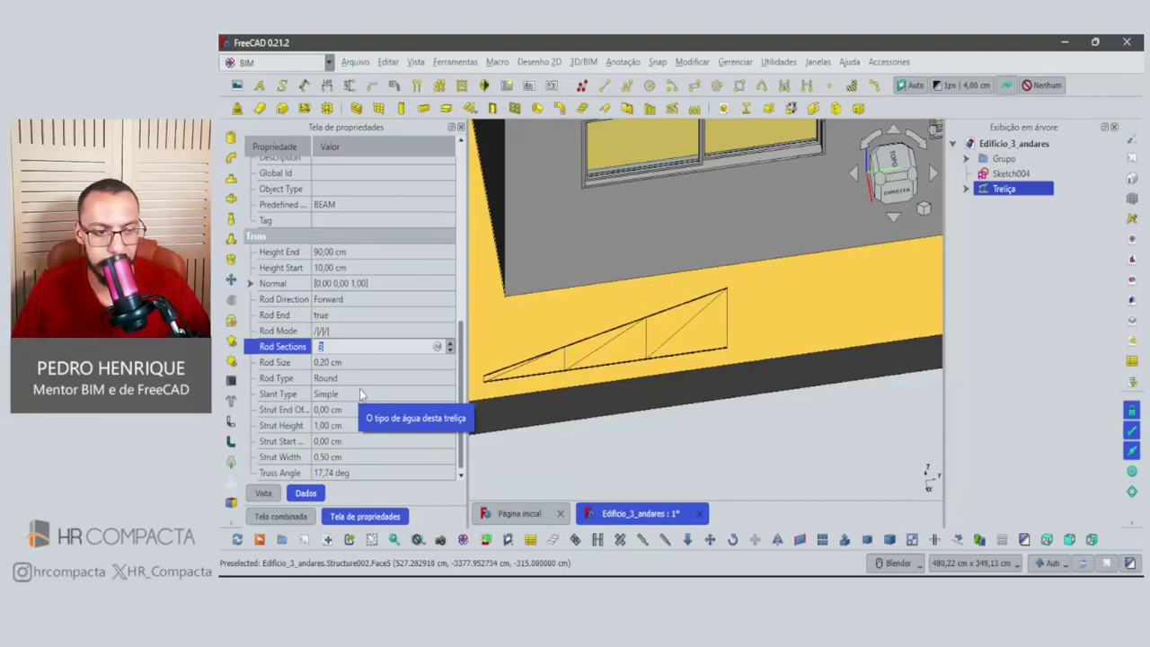
{"action": "left_click", "coordinate": [360, 392]}
{"action": "left_click", "coordinate": [357, 381]}
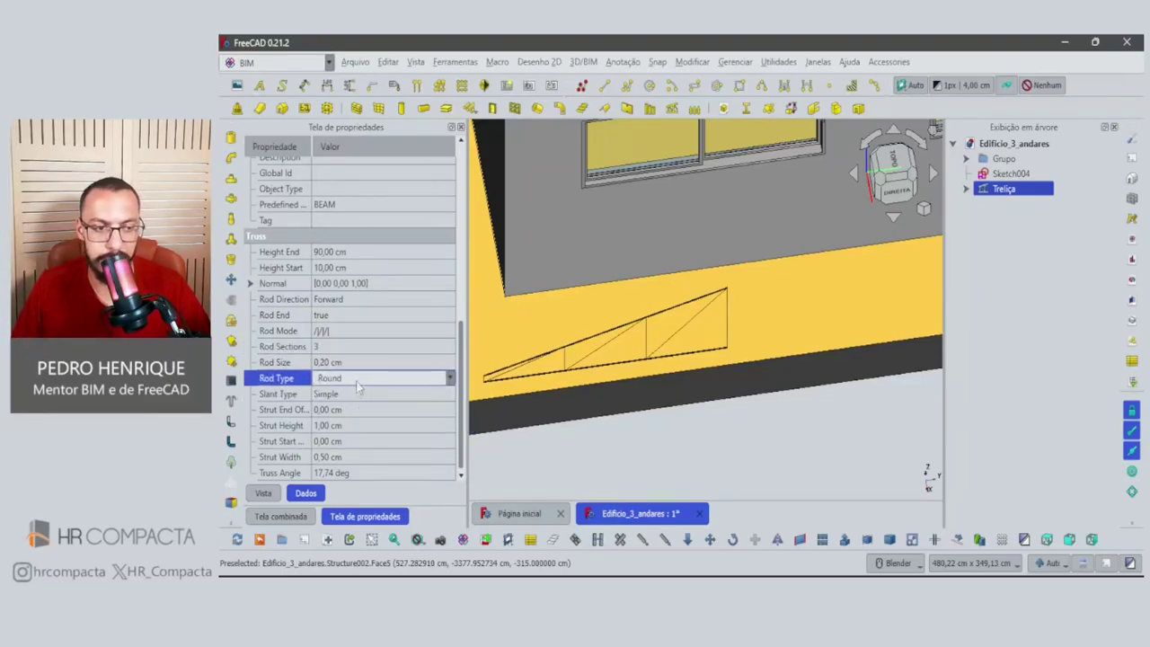
Reselect the truss and review its Strut End Offset and Strut Height.
{"action": "left_click", "coordinate": [565, 437]}
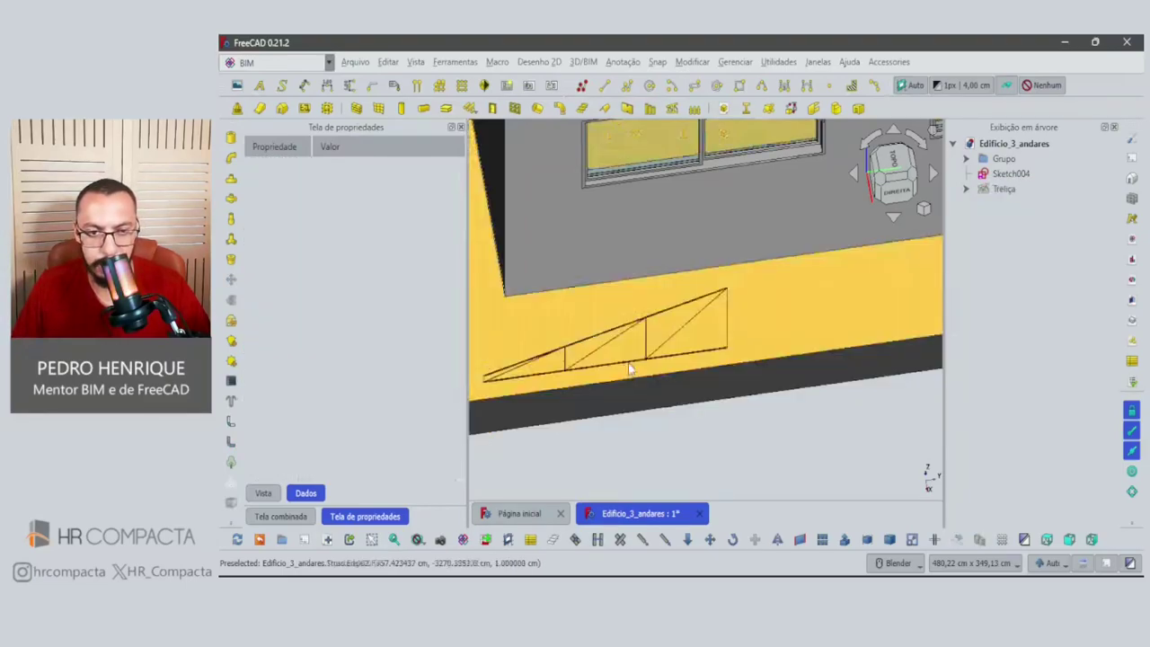
{"action": "left_click", "coordinate": [592, 351]}
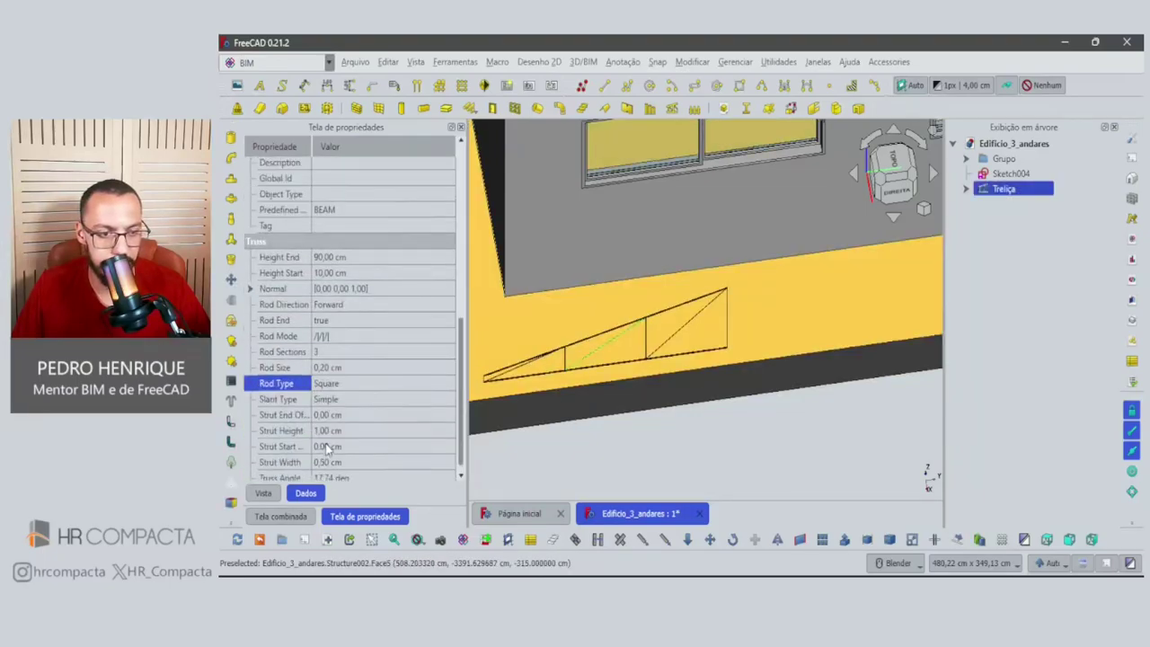
{"action": "scroll", "coordinate": [328, 450], "scroll_direction": "down", "scroll_amount": 1}
{"action": "left_click", "coordinate": [325, 411]}
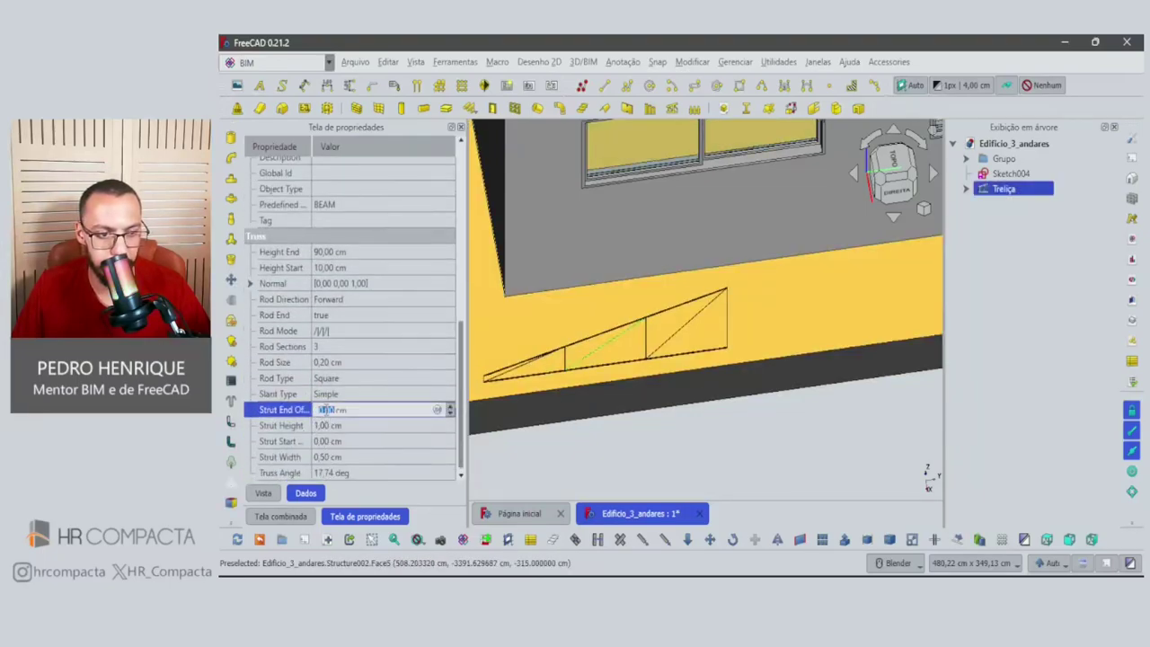
{"action": "left_click", "coordinate": [329, 427]}
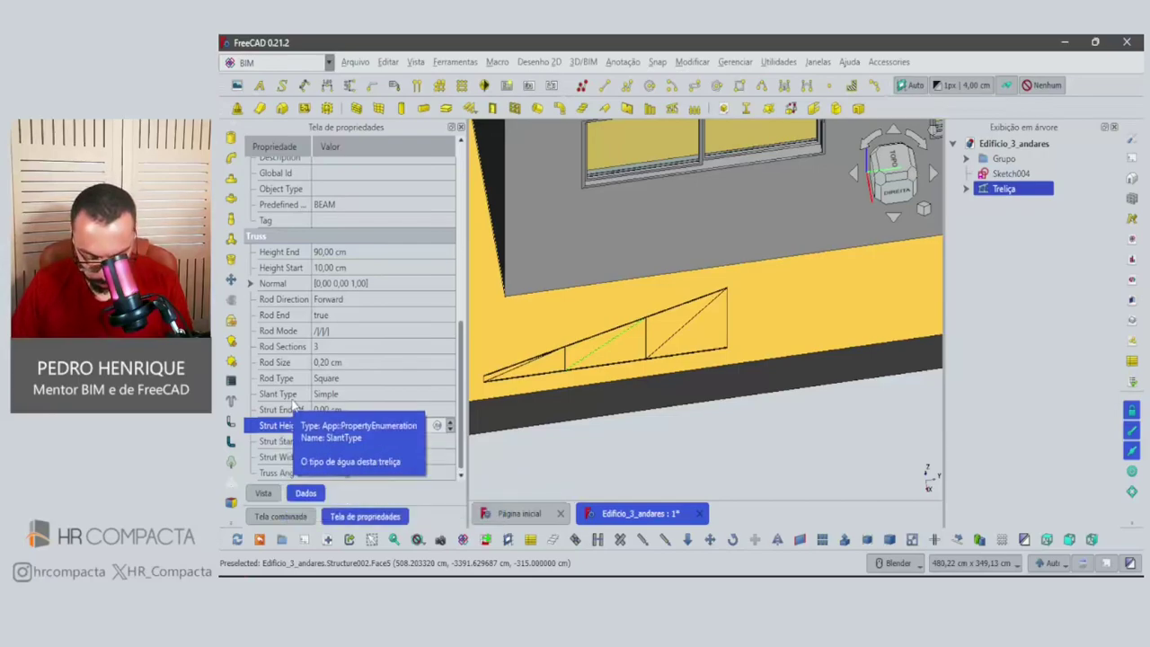
{"action": "left_click", "coordinate": [337, 346]}
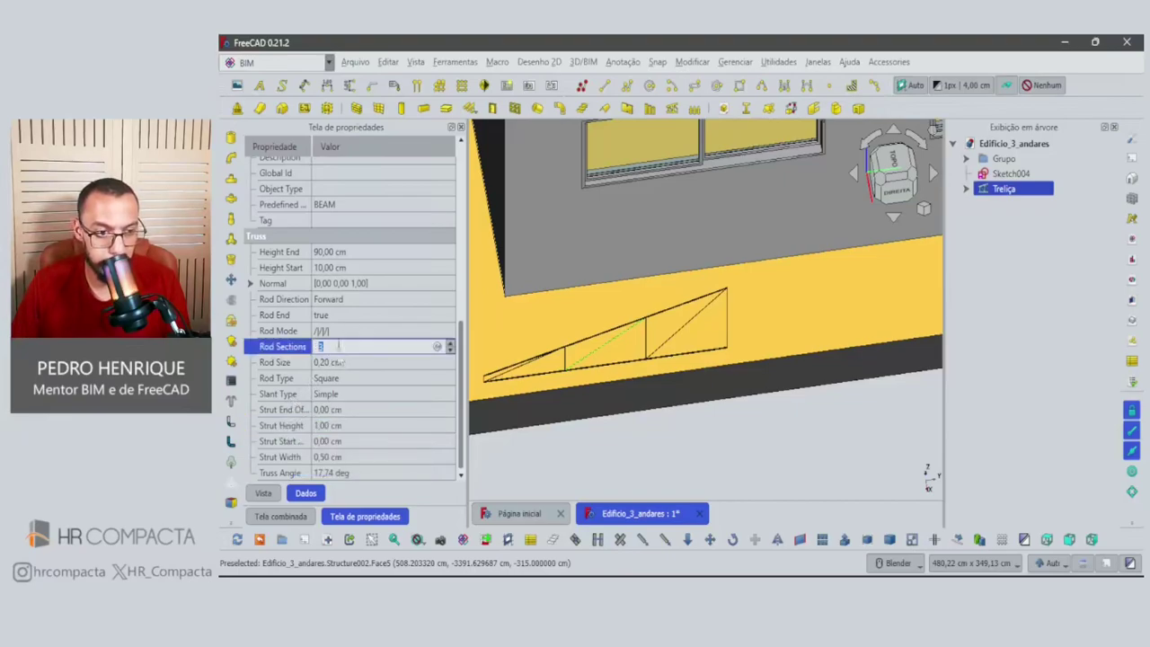
Try several Rod Mode patterns, including /\/\/\, ending on a different diagonal pattern.
{"action": "left_click", "coordinate": [339, 332]}
{"action": "left_click", "coordinate": [339, 332]}
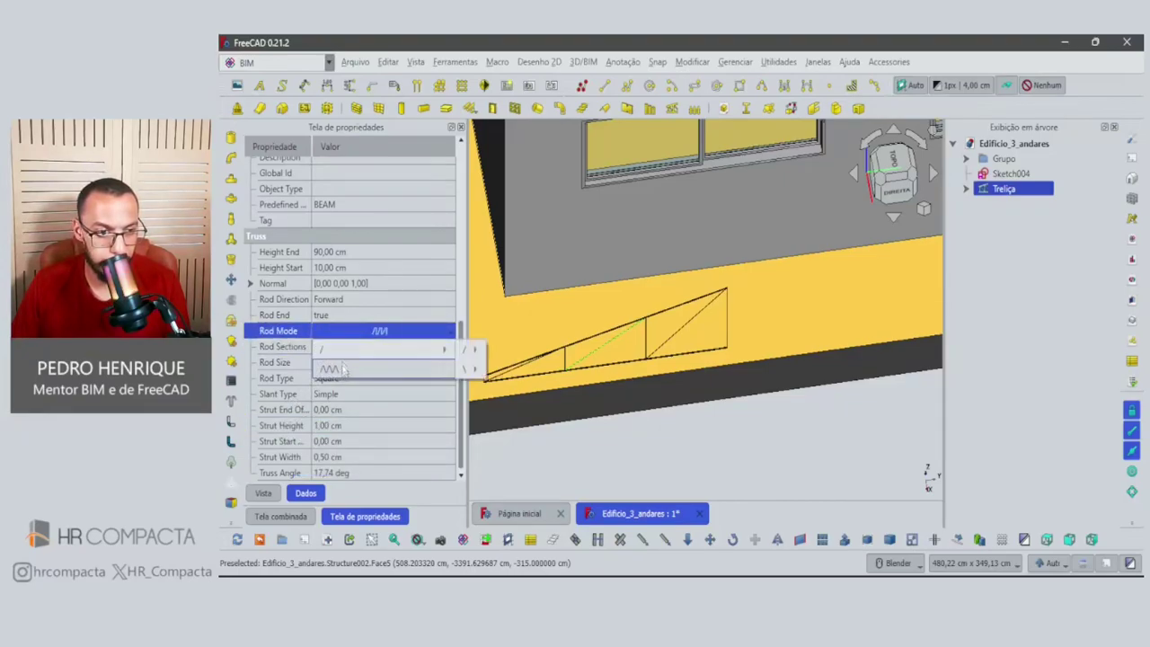
{"action": "left_click", "coordinate": [361, 368]}
{"action": "left_click", "coordinate": [364, 357]}
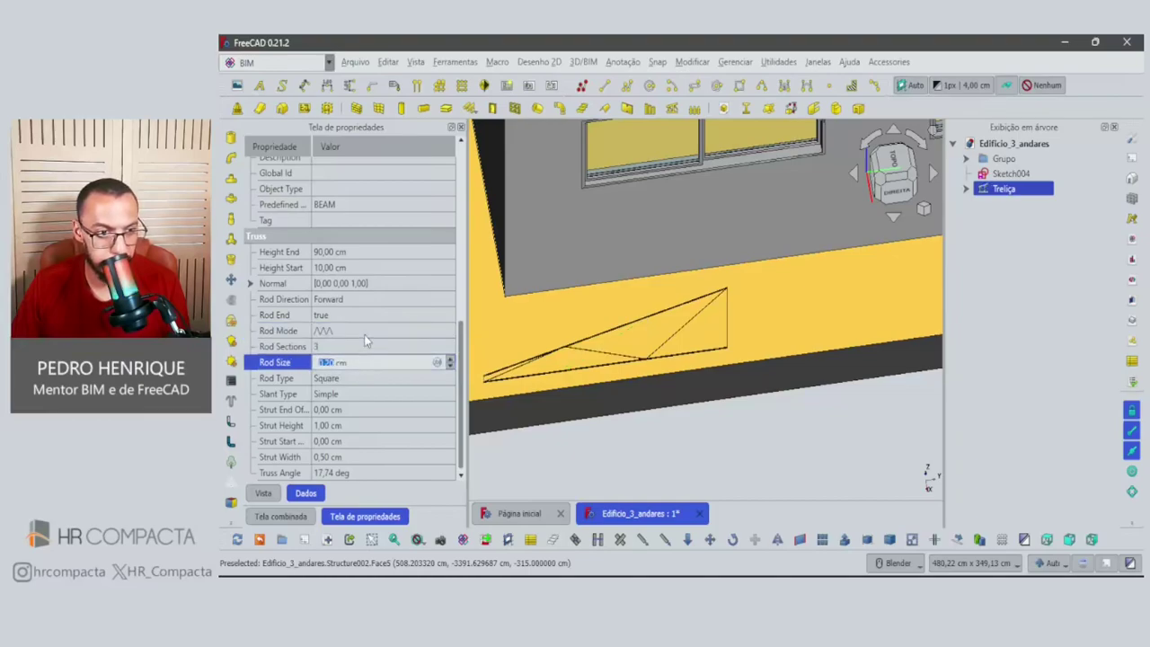
{"action": "left_click", "coordinate": [364, 334]}
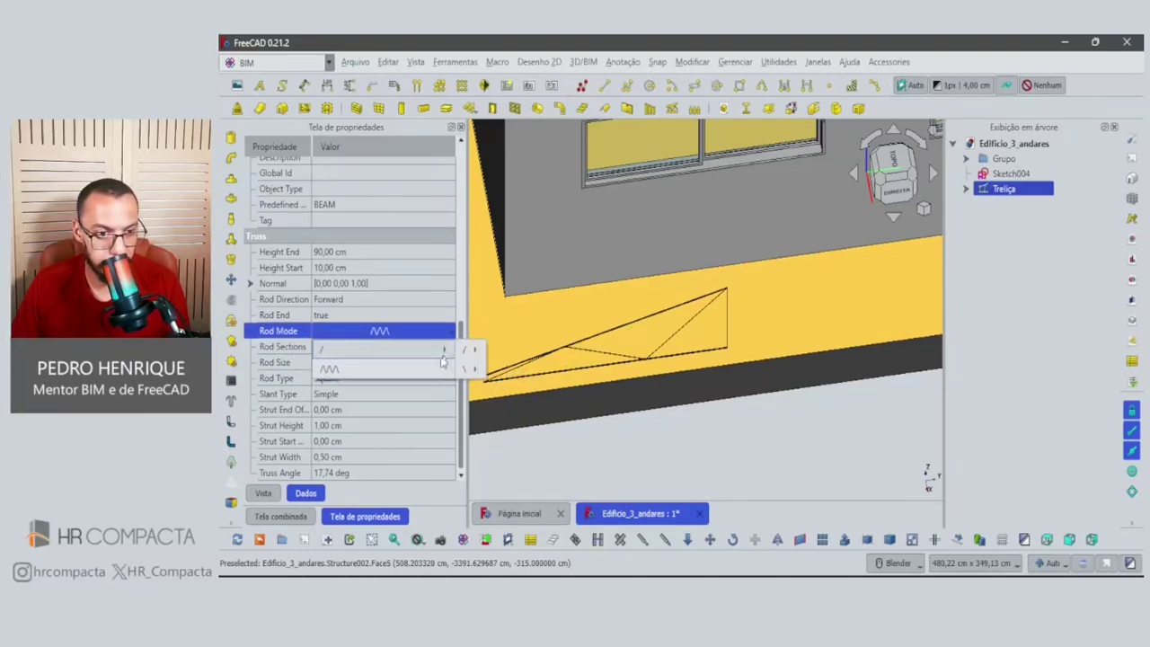
{"action": "left_click", "coordinate": [468, 350]}
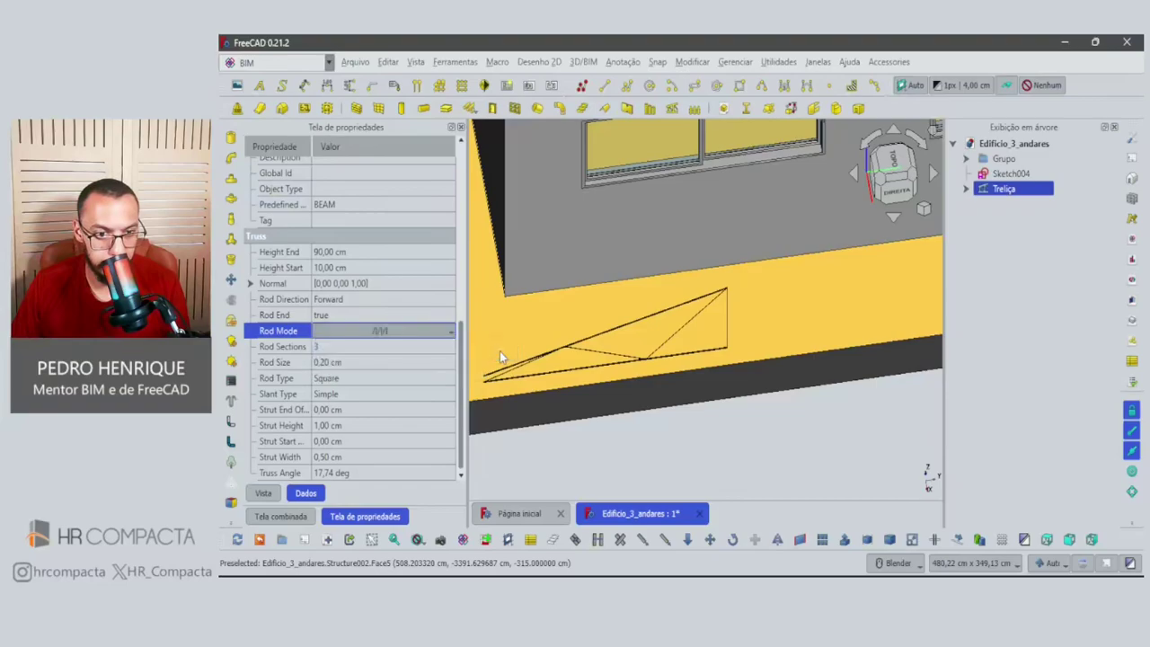
{"action": "left_click", "coordinate": [388, 330]}
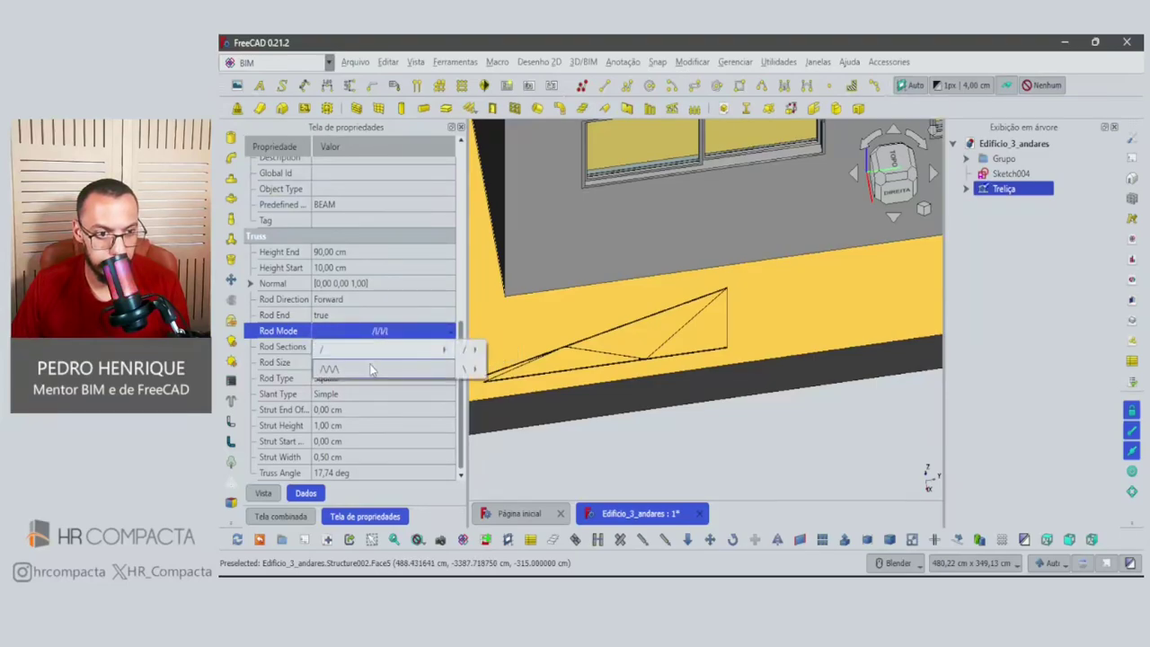
{"action": "left_click", "coordinate": [371, 367]}
{"action": "left_click", "coordinate": [331, 349]}
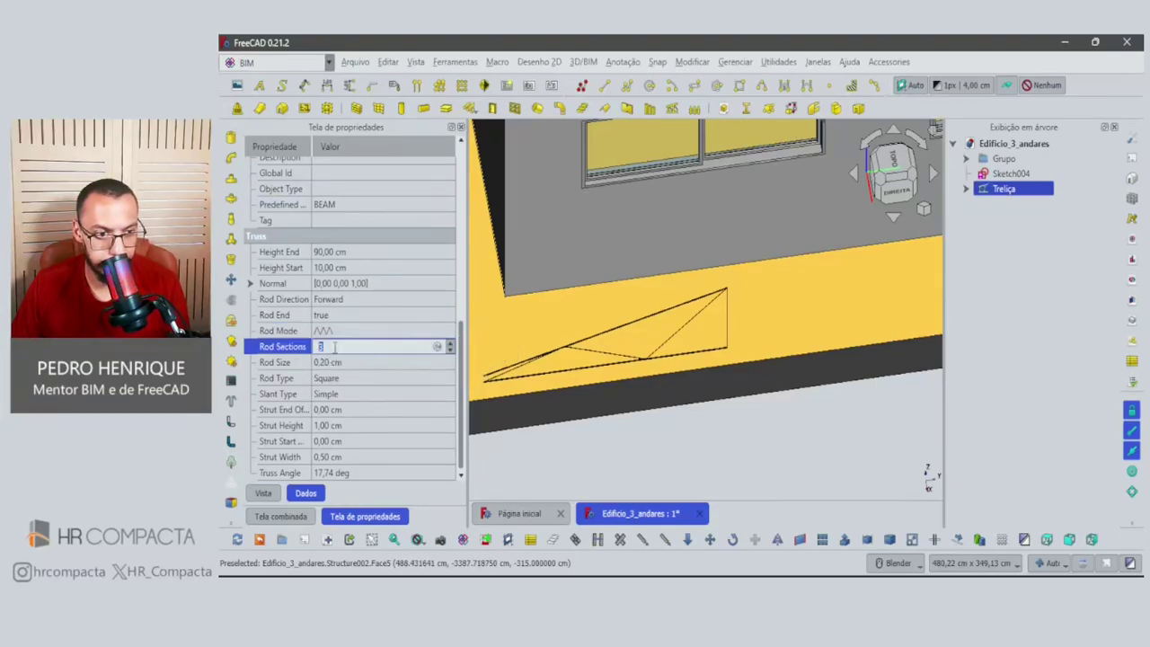
{"action": "left_click", "coordinate": [337, 331]}
{"action": "left_click", "coordinate": [377, 331]}
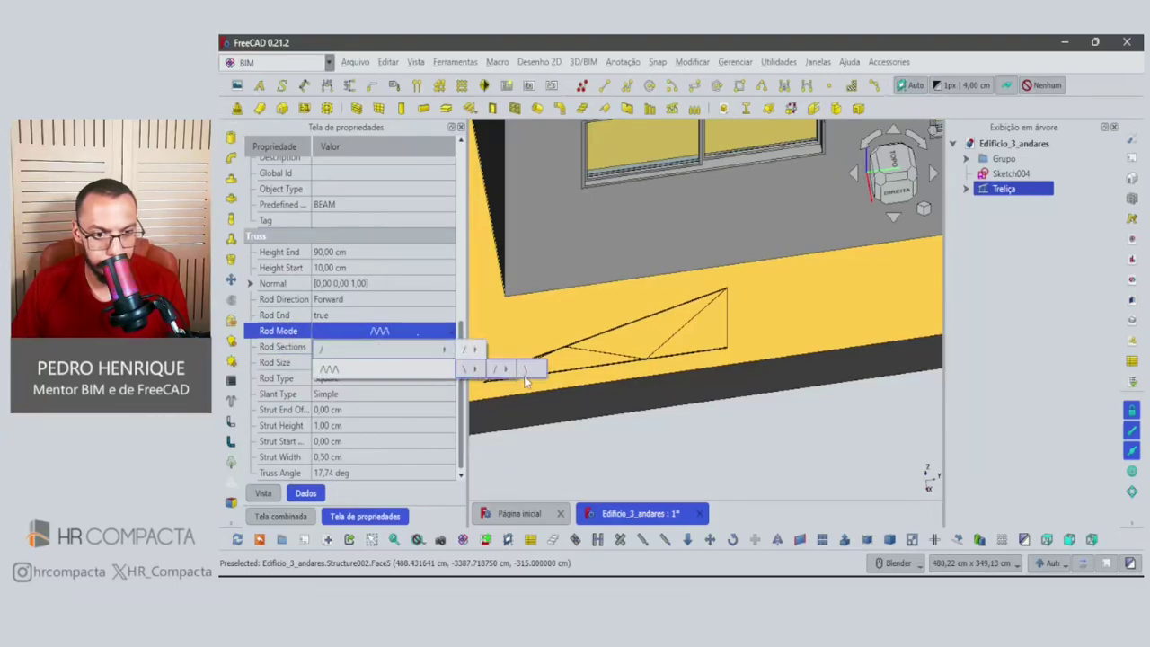
{"action": "left_click", "coordinate": [525, 369]}
Reselect the truss and set its Rod Sections to 4.
{"action": "left_click", "coordinate": [665, 452]}
{"action": "scroll", "coordinate": [550, 371], "scroll_direction": "up", "scroll_amount": 2}
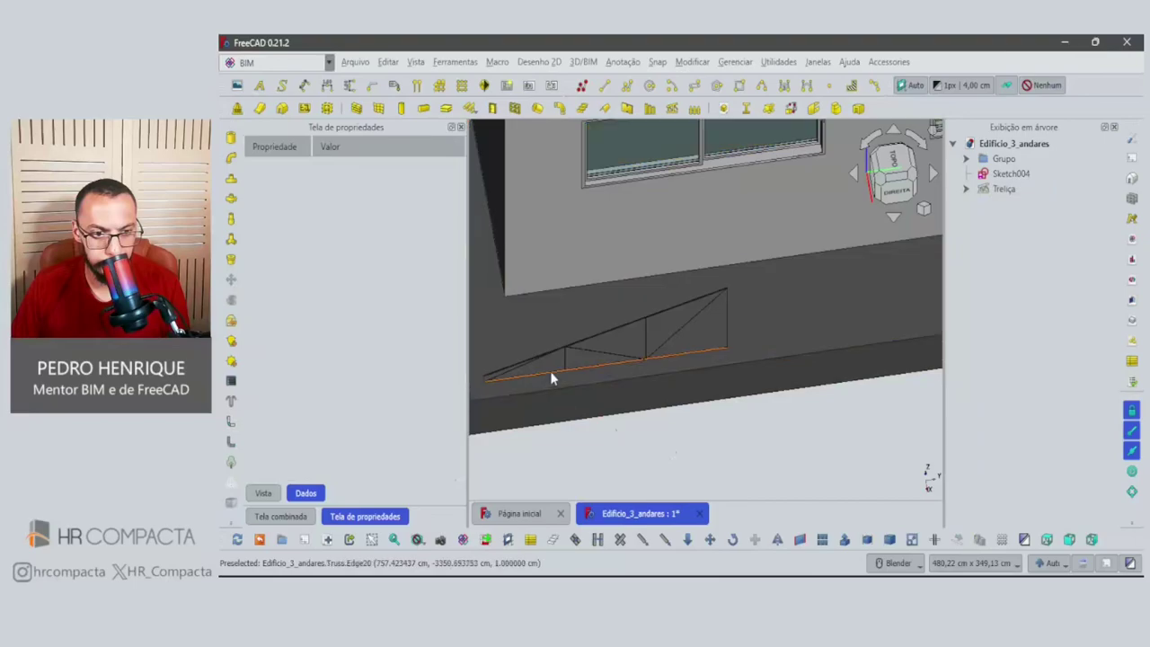
{"action": "scroll", "coordinate": [557, 368], "scroll_direction": "up", "scroll_amount": 2}
{"action": "left_click", "coordinate": [566, 365]}
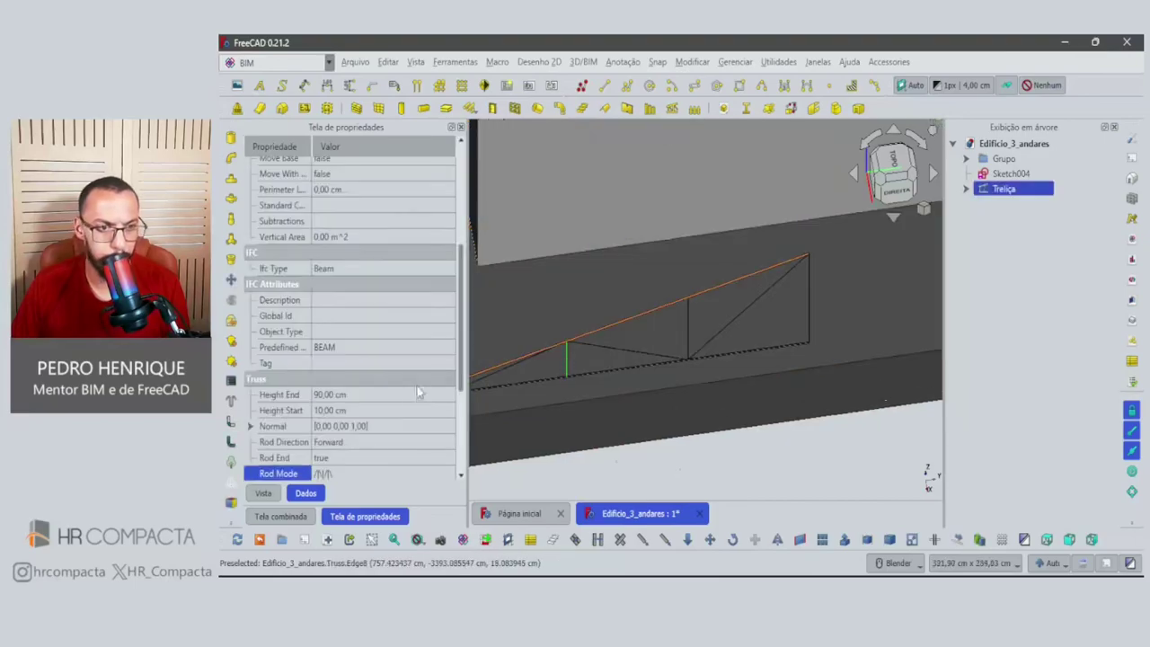
{"action": "scroll", "coordinate": [302, 412], "scroll_direction": "down", "scroll_amount": 2}
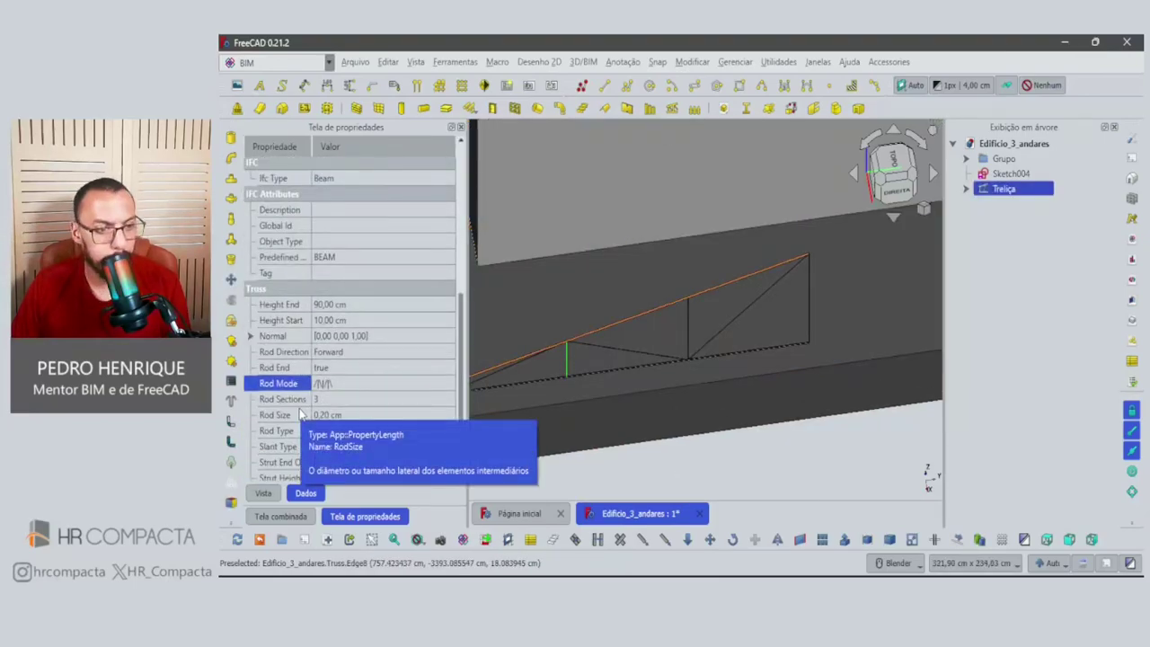
{"action": "left_click", "coordinate": [341, 402]}
{"action": "left_click", "coordinate": [342, 402]}
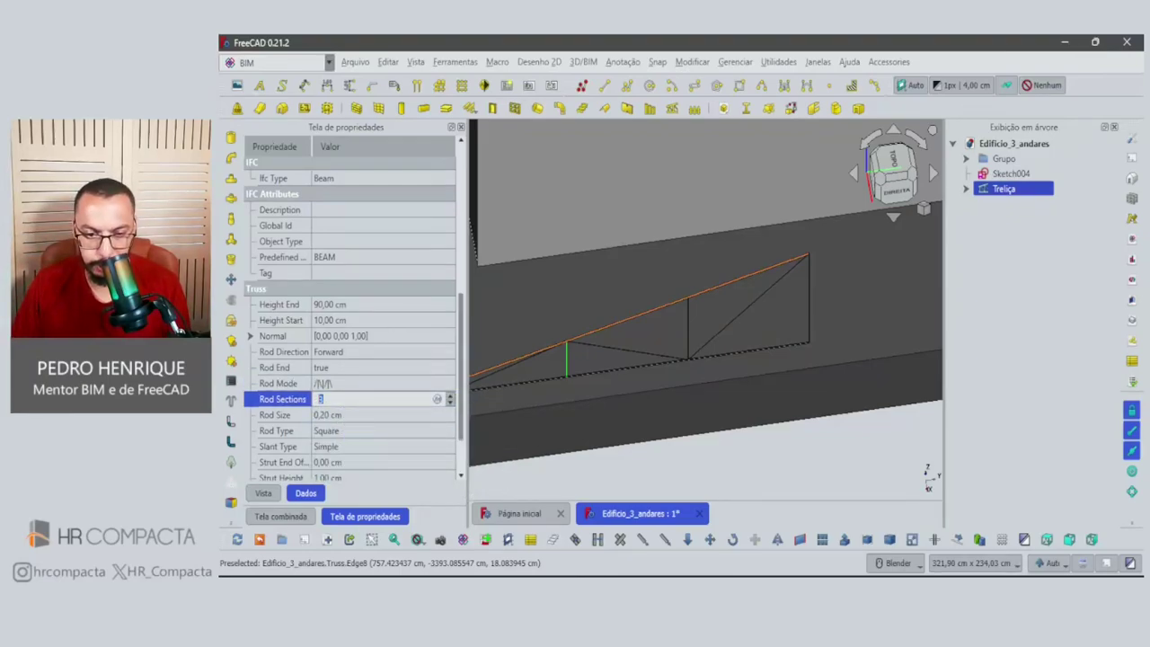
{"action": "key", "text": "alt+Tab"}
{"action": "mouse_move", "coordinate": [907, 454]}
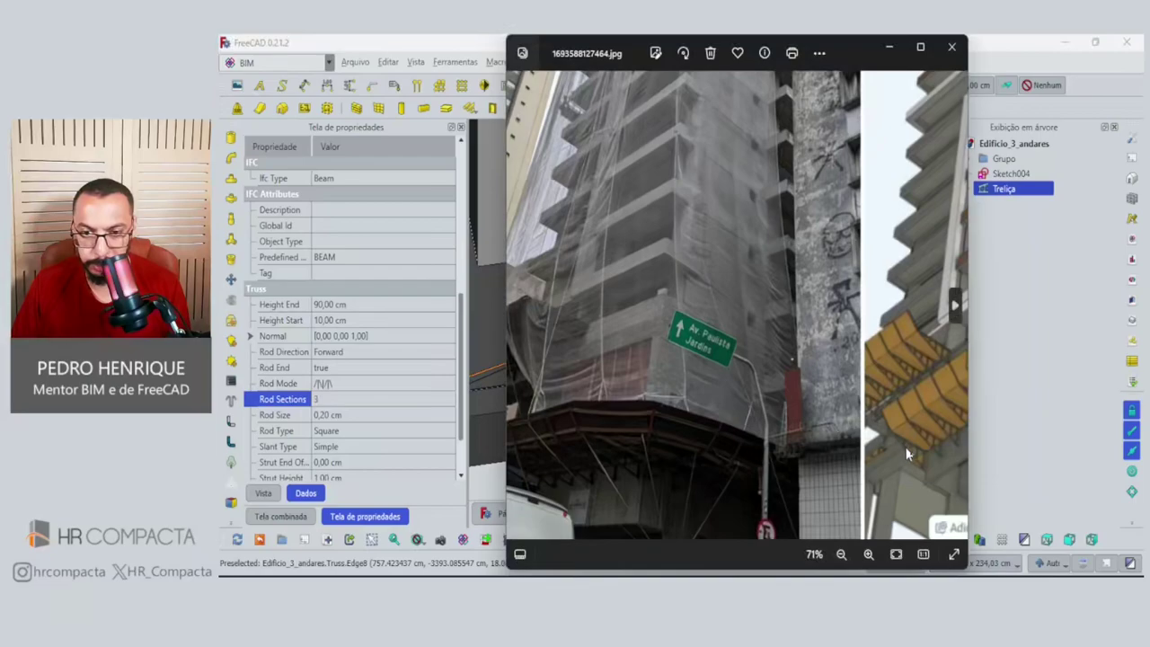
{"action": "key", "text": "alt+Tab"}
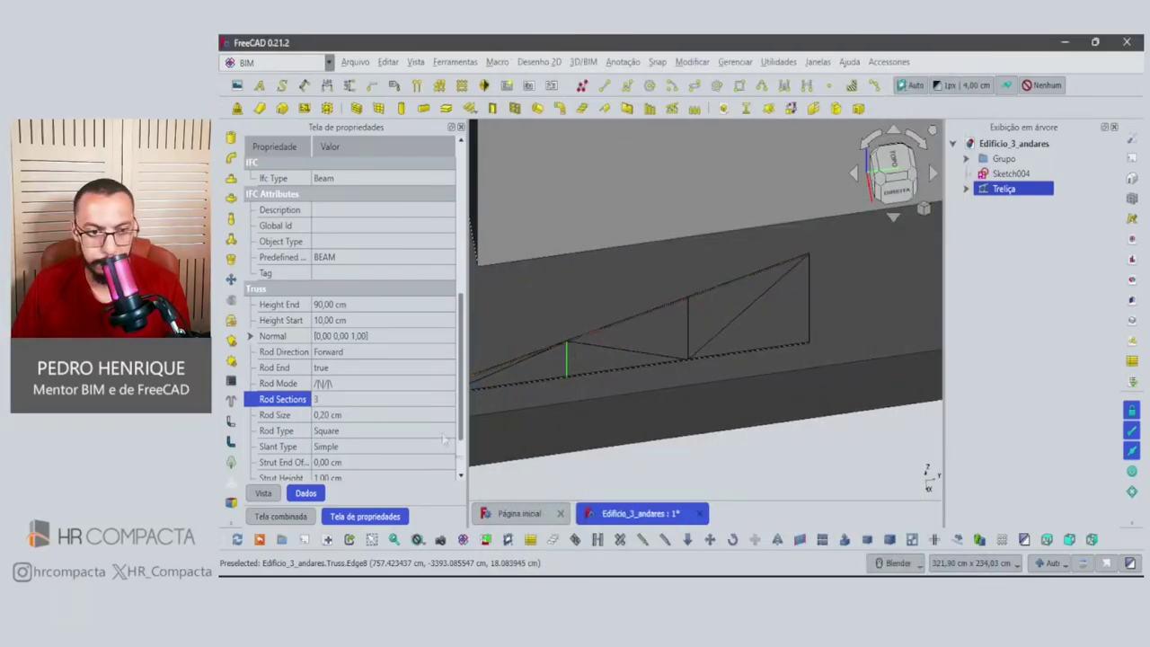
Set the Rod Mode to /|/|/| and the Rod Size to 50 mm.
{"action": "left_click", "coordinate": [382, 384]}
{"action": "left_click", "coordinate": [382, 384]}
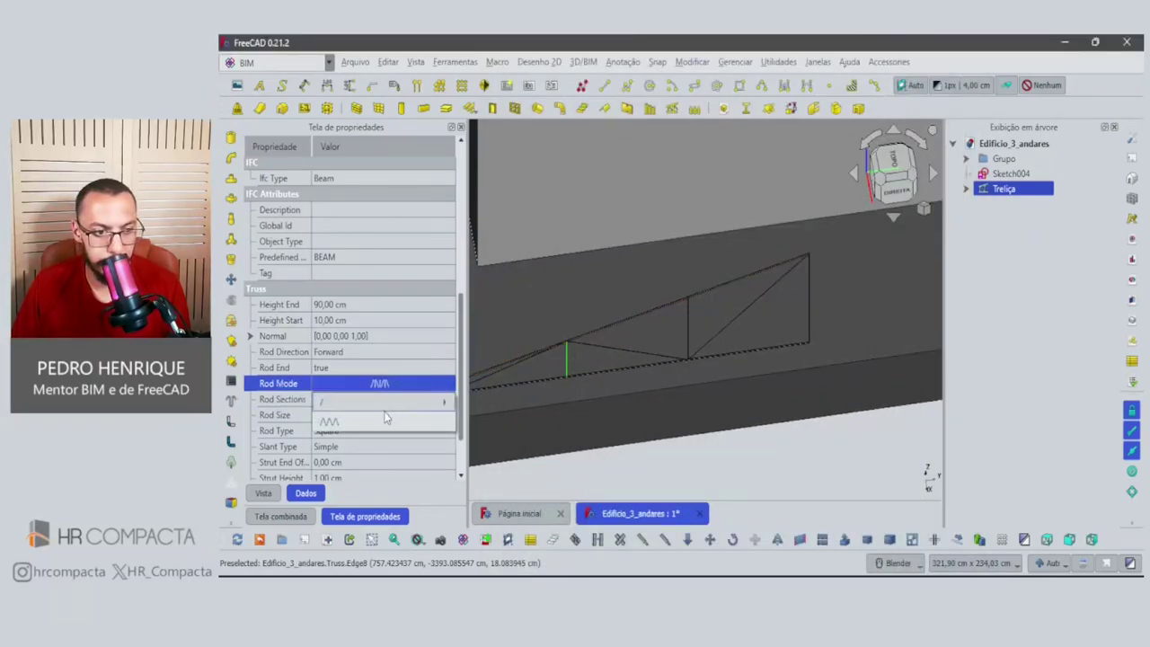
{"action": "left_click", "coordinate": [423, 402]}
{"action": "left_click", "coordinate": [374, 414]}
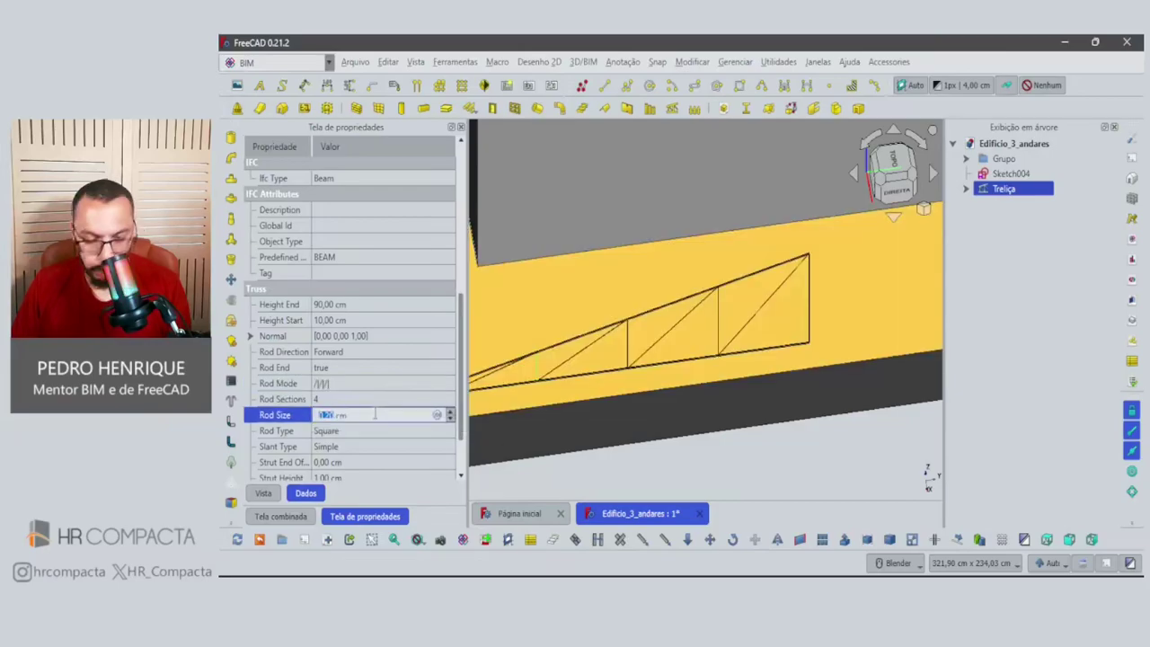
{"action": "mouse_move", "coordinate": [374, 414]}
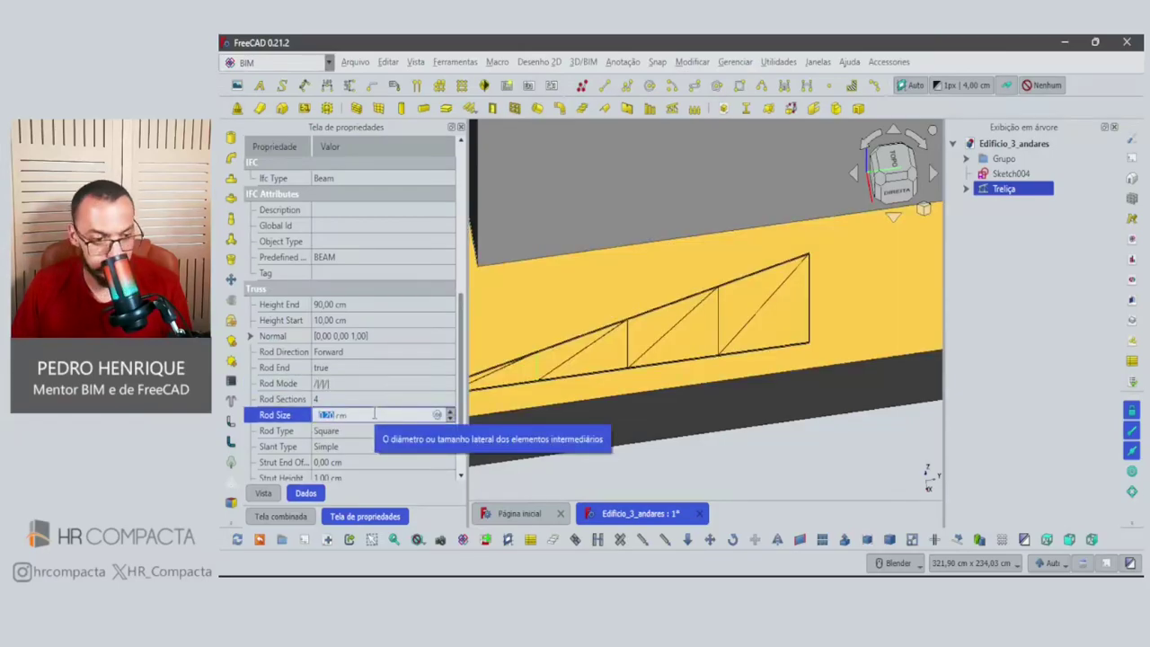
{"action": "key", "text": "ctrl+a"}
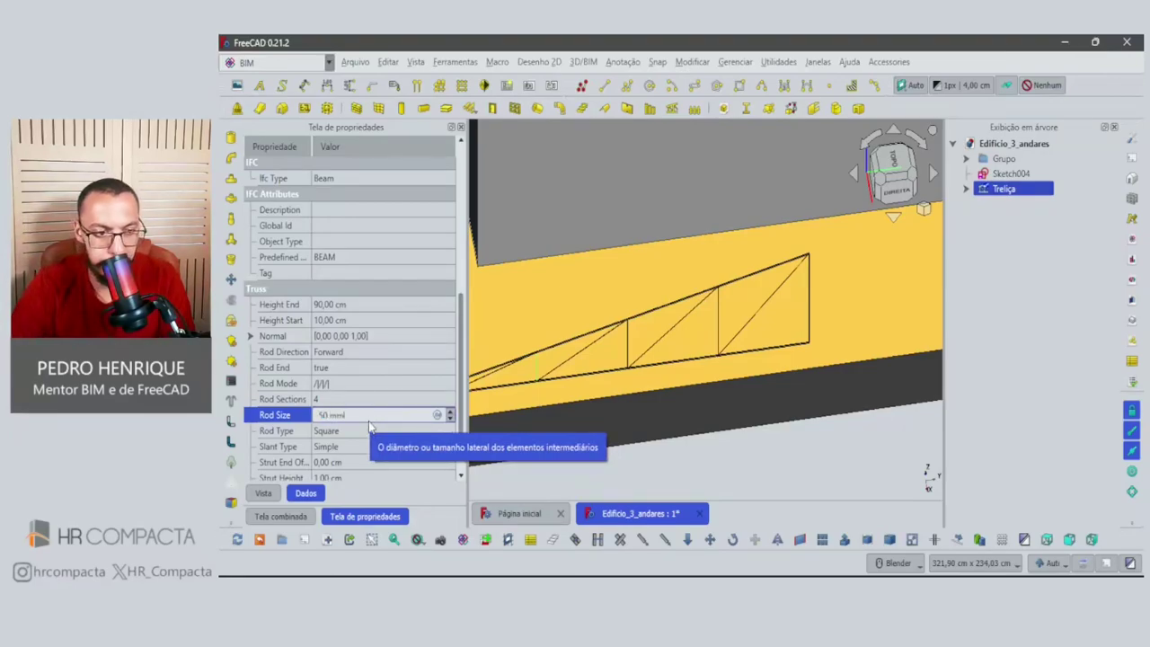
{"action": "key", "text": "Return"}
Edit Treliça's Strut Height value, then deselect the truss to check the result.
{"action": "scroll", "coordinate": [369, 420], "scroll_direction": "down", "scroll_amount": 2}
{"action": "left_click", "coordinate": [349, 425]}
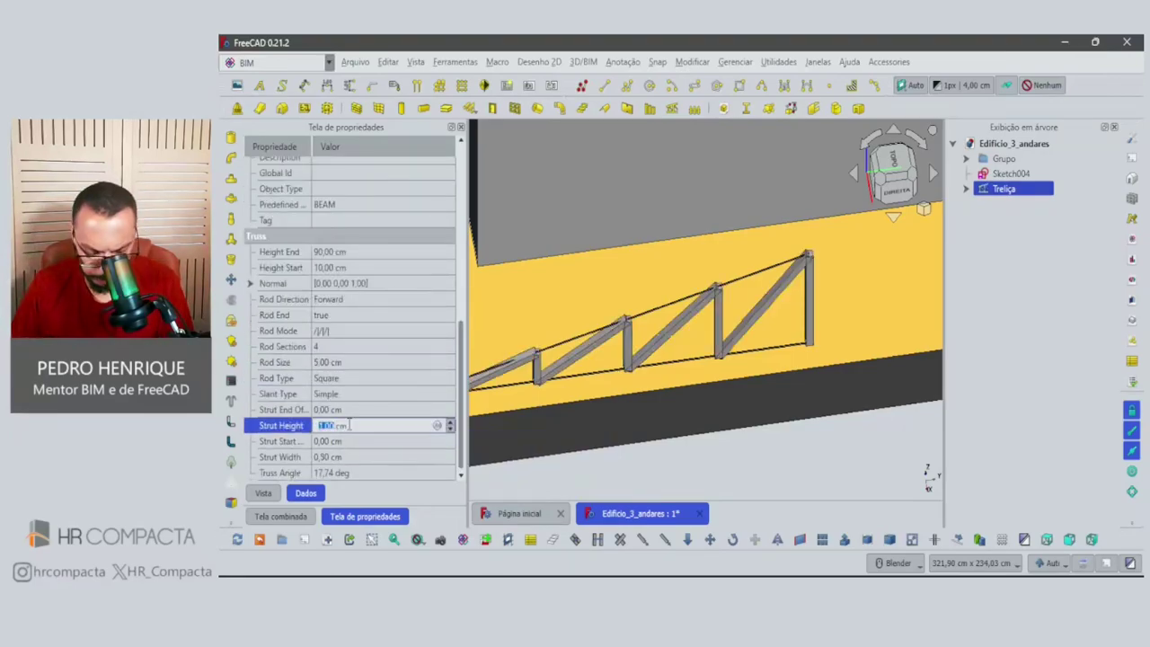
{"action": "type", "text": "1"}
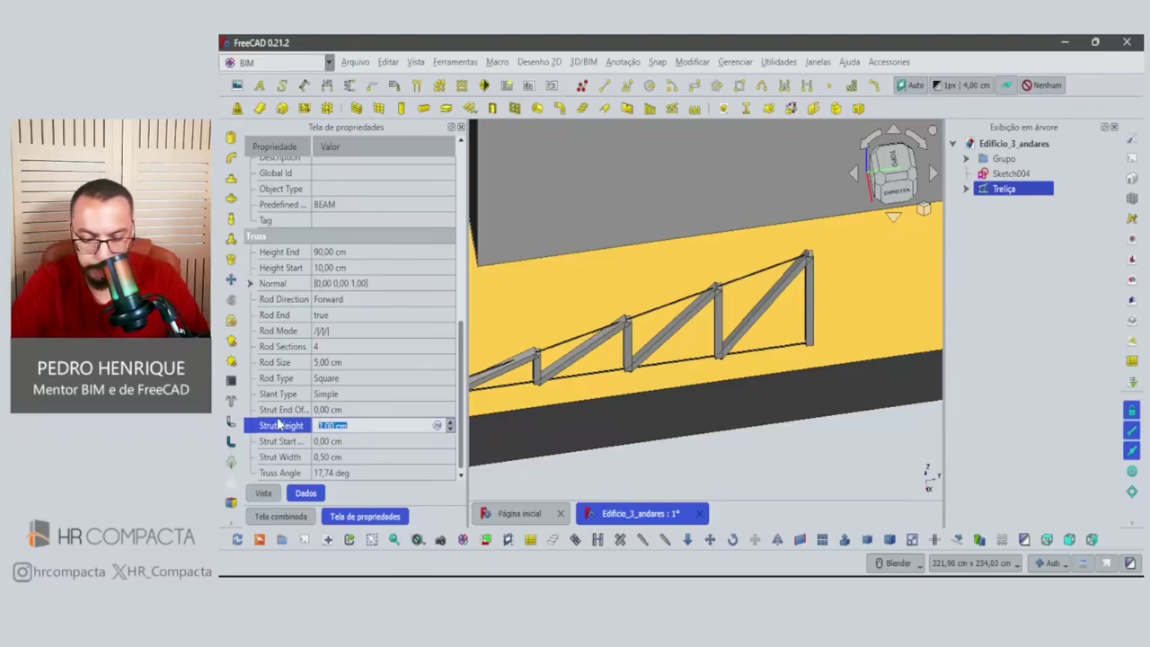
{"action": "key", "text": "Return"}
{"action": "left_click", "coordinate": [324, 457]}
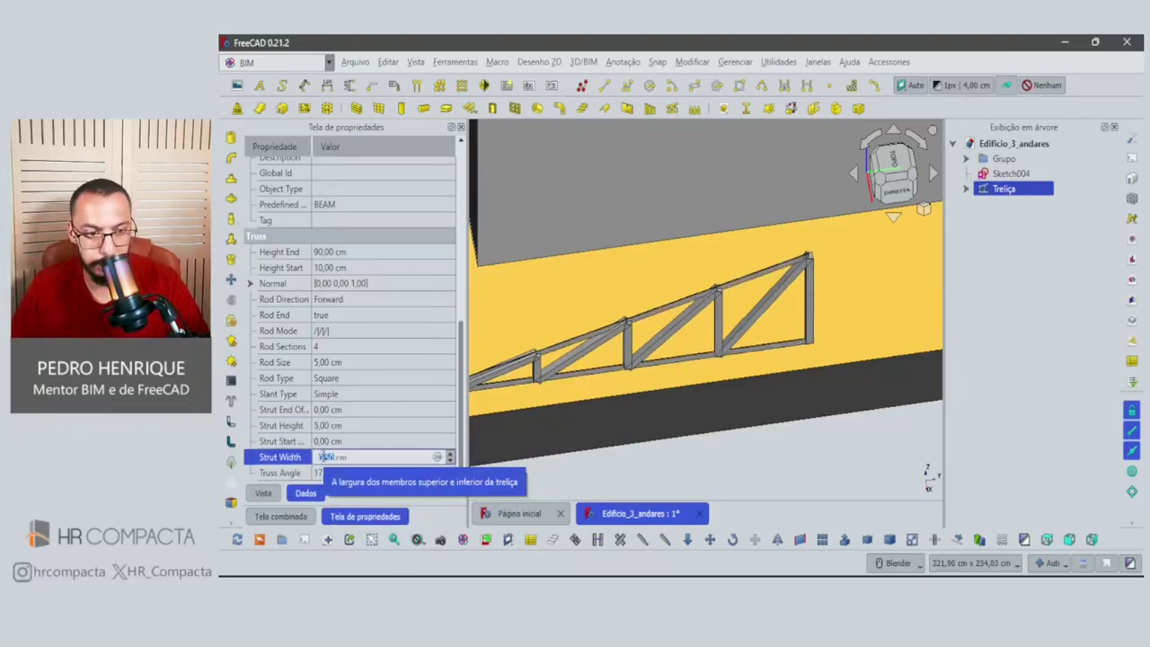
{"action": "type", "text": "4"}
{"action": "left_click", "coordinate": [667, 367]}
{"action": "scroll", "coordinate": [666, 368], "scroll_direction": "down", "scroll_amount": 2}
{"action": "scroll", "coordinate": [667, 367], "scroll_direction": "down", "scroll_amount": 2}
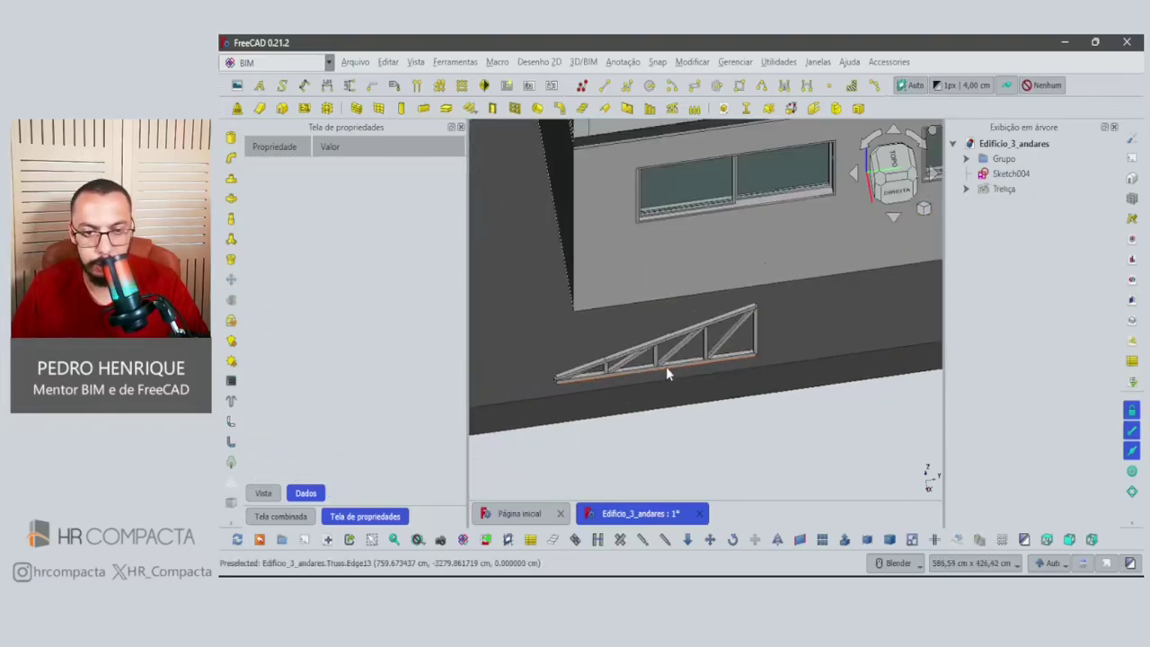
{"action": "scroll", "coordinate": [666, 366], "scroll_direction": "down", "scroll_amount": 2}
{"action": "scroll", "coordinate": [665, 376], "scroll_direction": "down", "scroll_amount": 2}
{"action": "scroll", "coordinate": [665, 369], "scroll_direction": "up", "scroll_amount": 3}
{"action": "scroll", "coordinate": [667, 365], "scroll_direction": "up", "scroll_amount": 1}
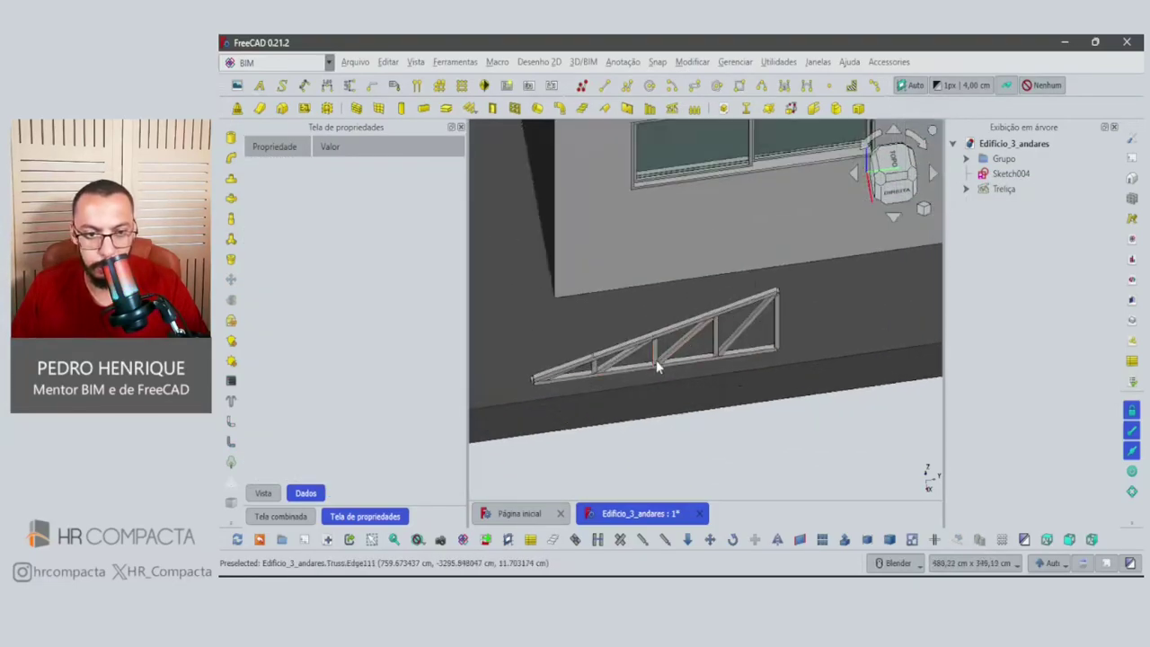
Reselect Treliça and set Strut Width, Strut Height and Rod Size to 2 cm each.
{"action": "left_click", "coordinate": [656, 365]}
{"action": "left_click", "coordinate": [376, 473]}
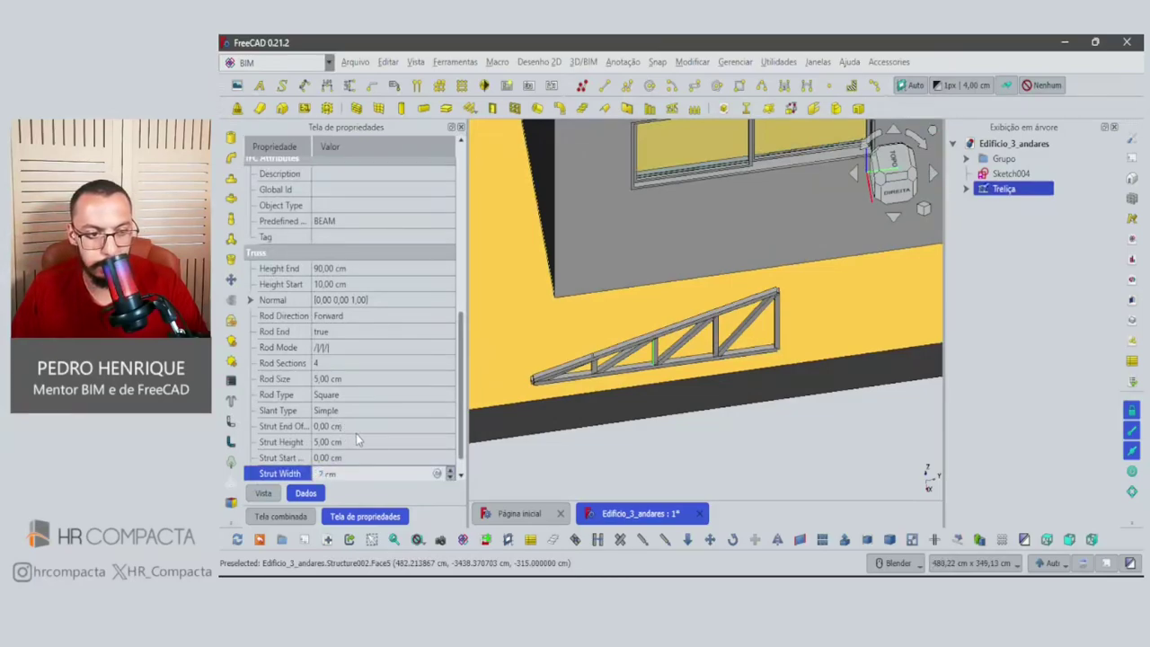
{"action": "left_click", "coordinate": [356, 440]}
{"action": "type", "text": "2"}
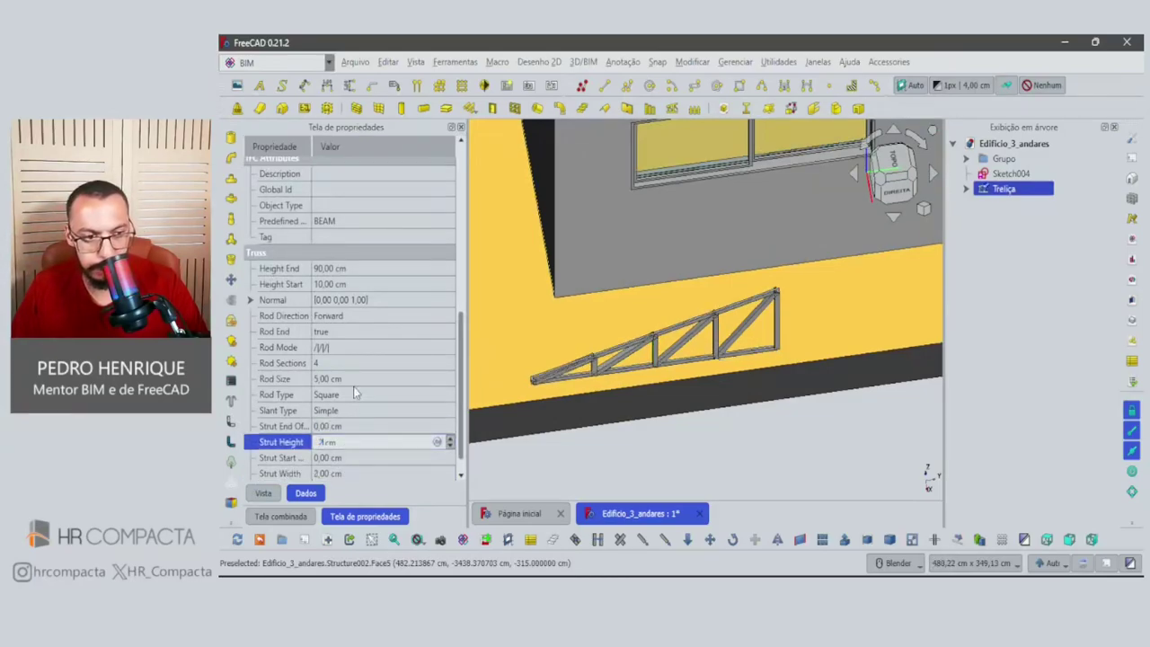
{"action": "left_click", "coordinate": [355, 378]}
{"action": "type", "text": "2"}
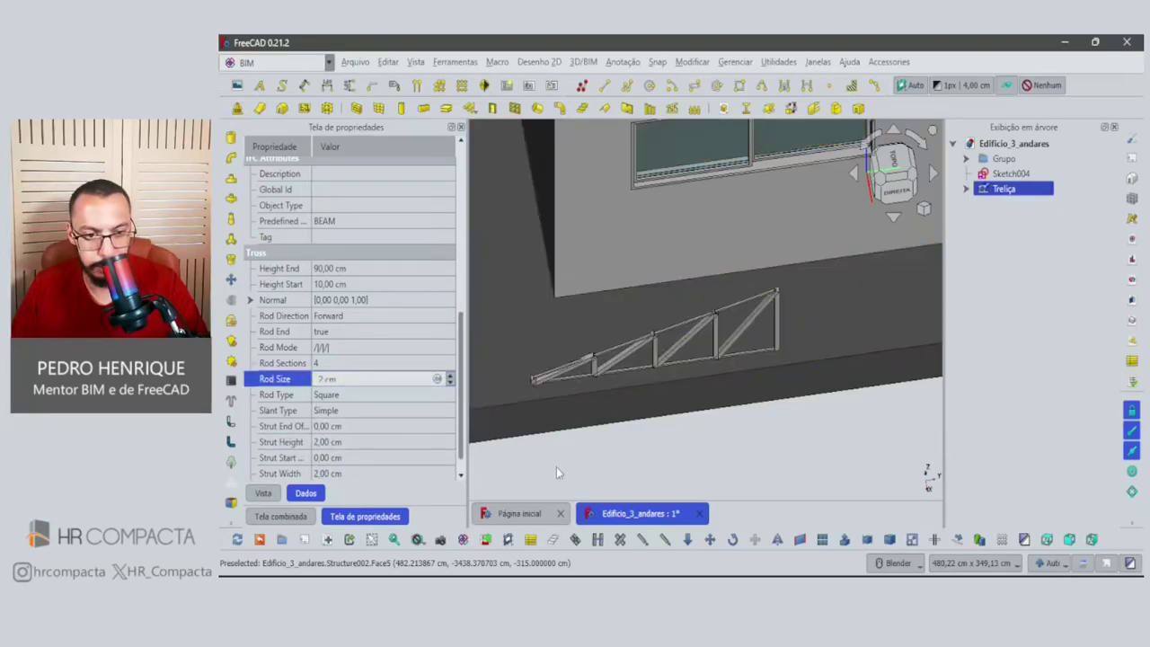
{"action": "left_click", "coordinate": [556, 466]}
{"action": "scroll", "coordinate": [628, 350], "scroll_direction": "up", "scroll_amount": 3}
{"action": "scroll", "coordinate": [625, 358], "scroll_direction": "down", "scroll_amount": 2}
{"action": "scroll", "coordinate": [625, 358], "scroll_direction": "down", "scroll_amount": 2}
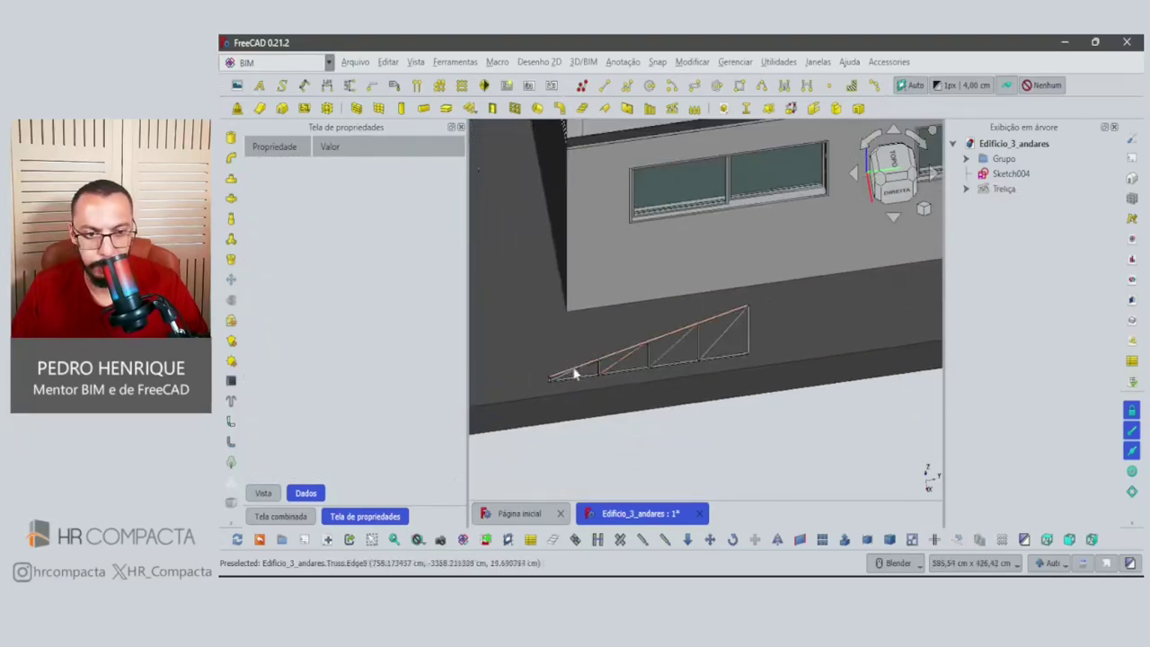
{"action": "scroll", "coordinate": [570, 372], "scroll_direction": "up", "scroll_amount": 4}
{"action": "scroll", "coordinate": [629, 386], "scroll_direction": "down", "scroll_amount": 3}
{"action": "scroll", "coordinate": [691, 416], "scroll_direction": "down", "scroll_amount": 2}
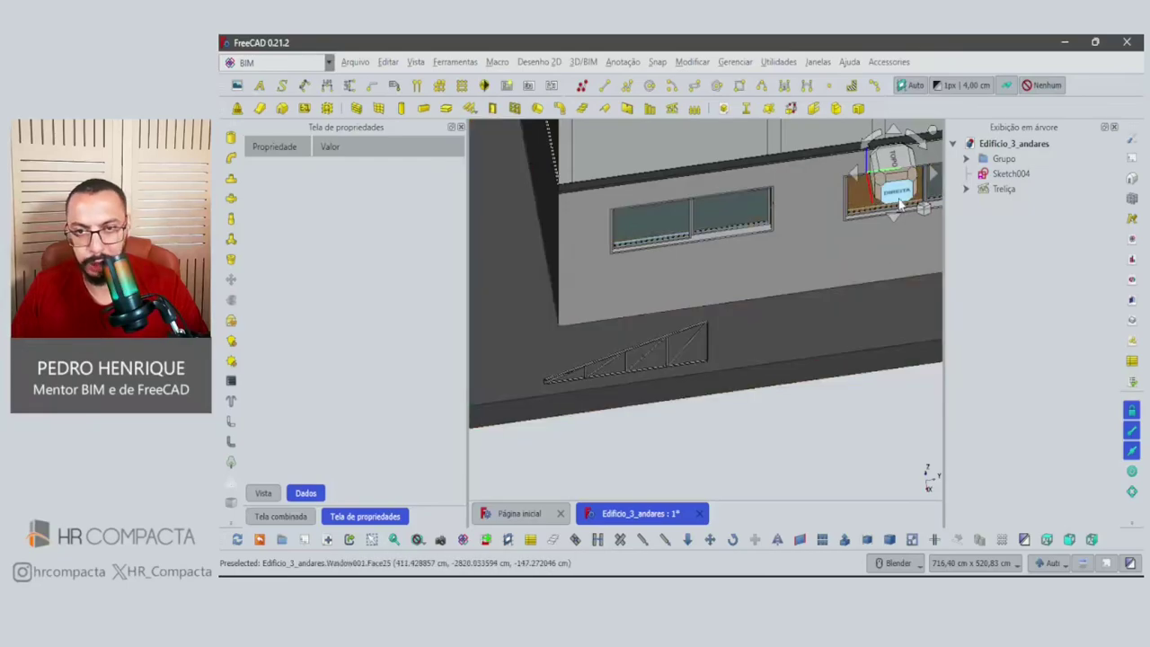
Switch to the Right view and set the working plane to the Side orientation.
{"action": "key", "text": "3"}
{"action": "scroll", "coordinate": [811, 298], "scroll_direction": "down", "scroll_amount": 2}
{"action": "scroll", "coordinate": [737, 336], "scroll_direction": "down", "scroll_amount": 2}
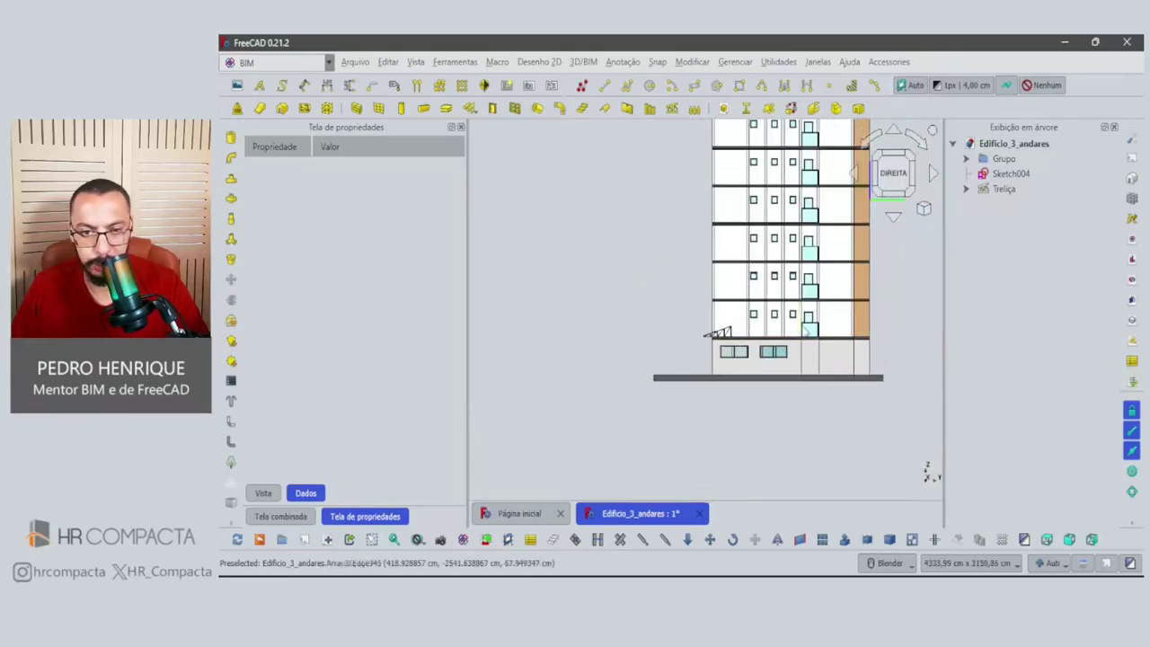
{"action": "scroll", "coordinate": [773, 356], "scroll_direction": "up", "scroll_amount": 2}
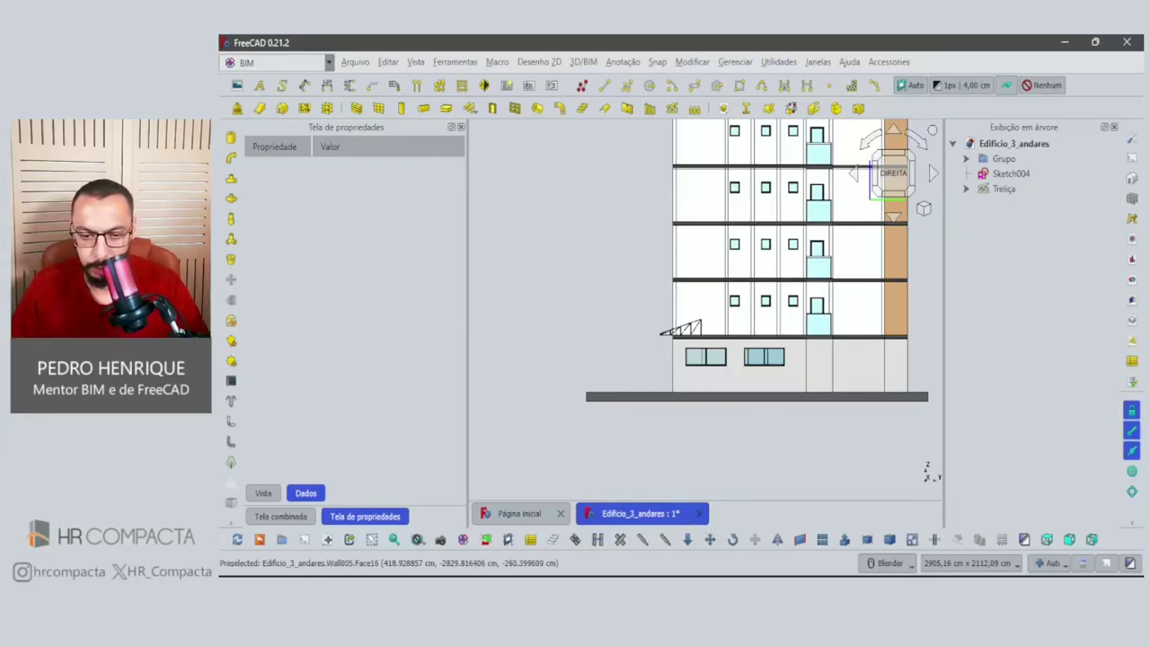
{"action": "left_click", "coordinate": [1069, 540]}
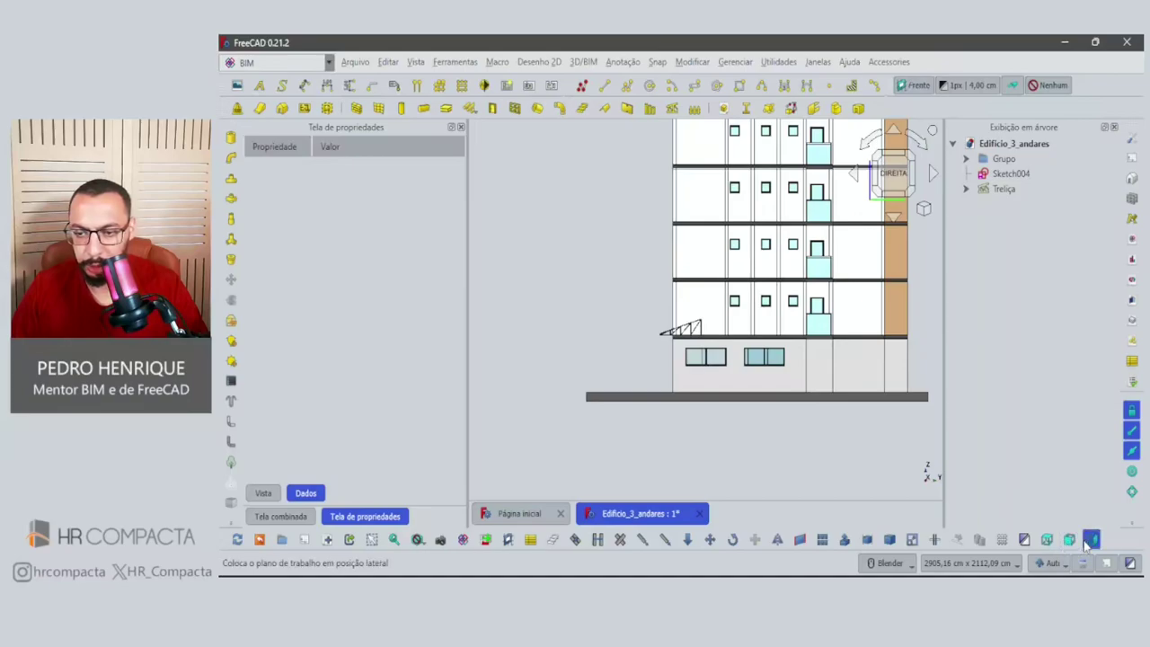
{"action": "left_click", "coordinate": [1091, 539]}
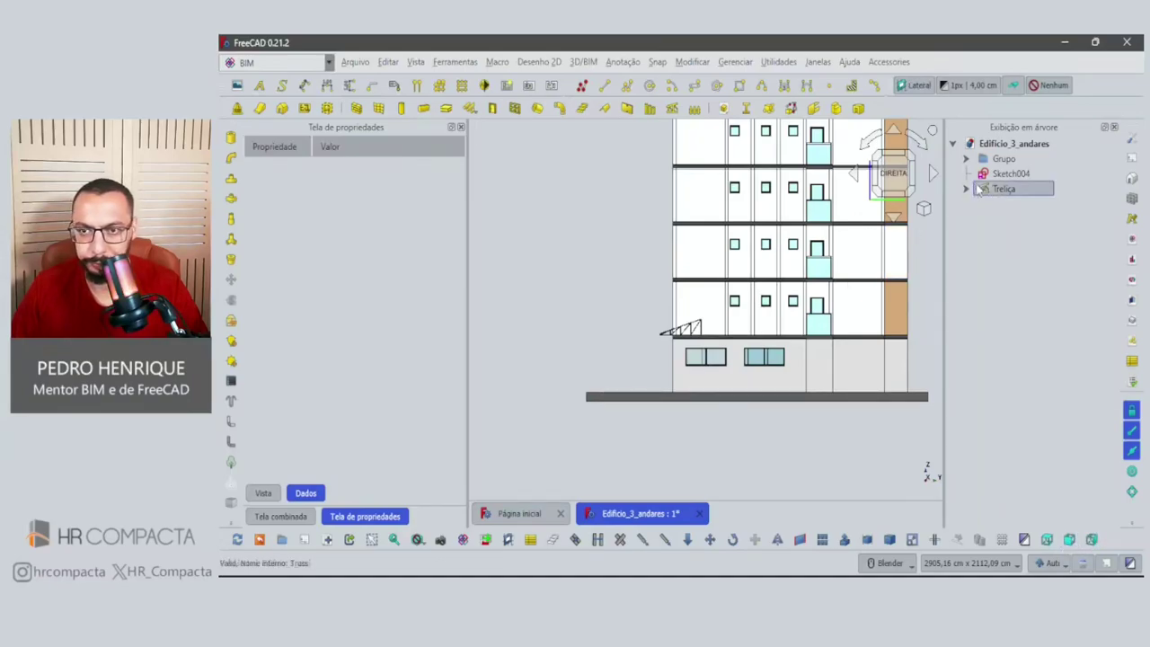
Select Treliça in the model tree.
{"action": "left_click", "coordinate": [1003, 188]}
{"action": "scroll", "coordinate": [710, 364], "scroll_direction": "down", "scroll_amount": 2}
{"action": "scroll", "coordinate": [709, 363], "scroll_direction": "down", "scroll_amount": 3}
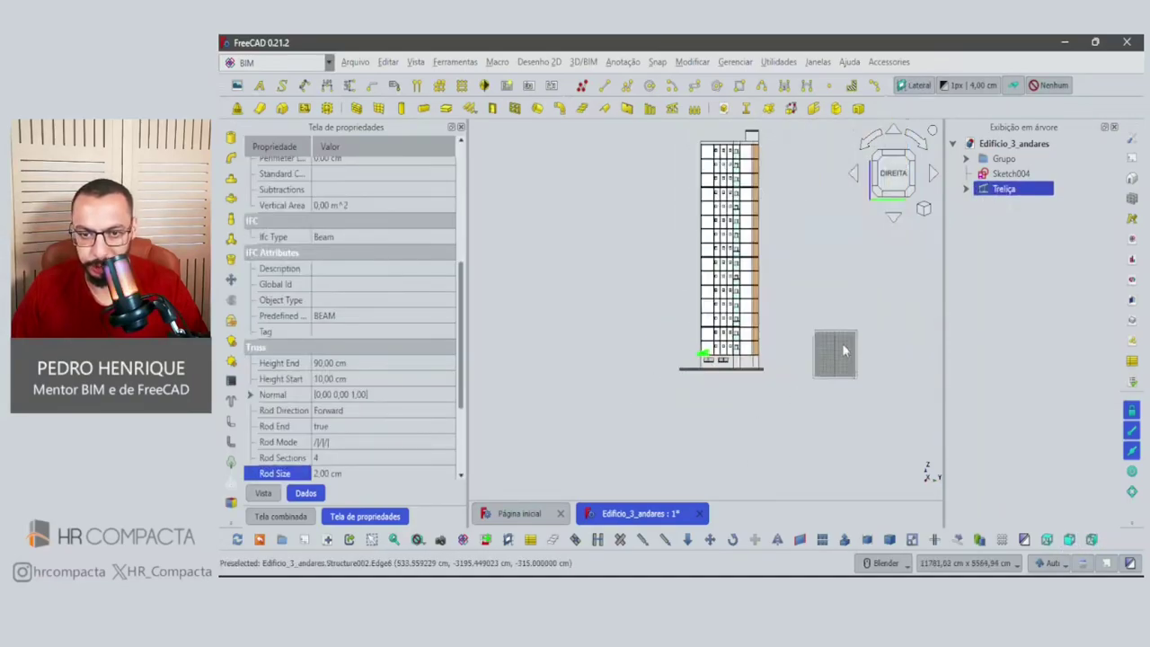
{"action": "scroll", "coordinate": [710, 360], "scroll_direction": "up", "scroll_amount": 2}
{"action": "scroll", "coordinate": [710, 360], "scroll_direction": "up", "scroll_amount": 2}
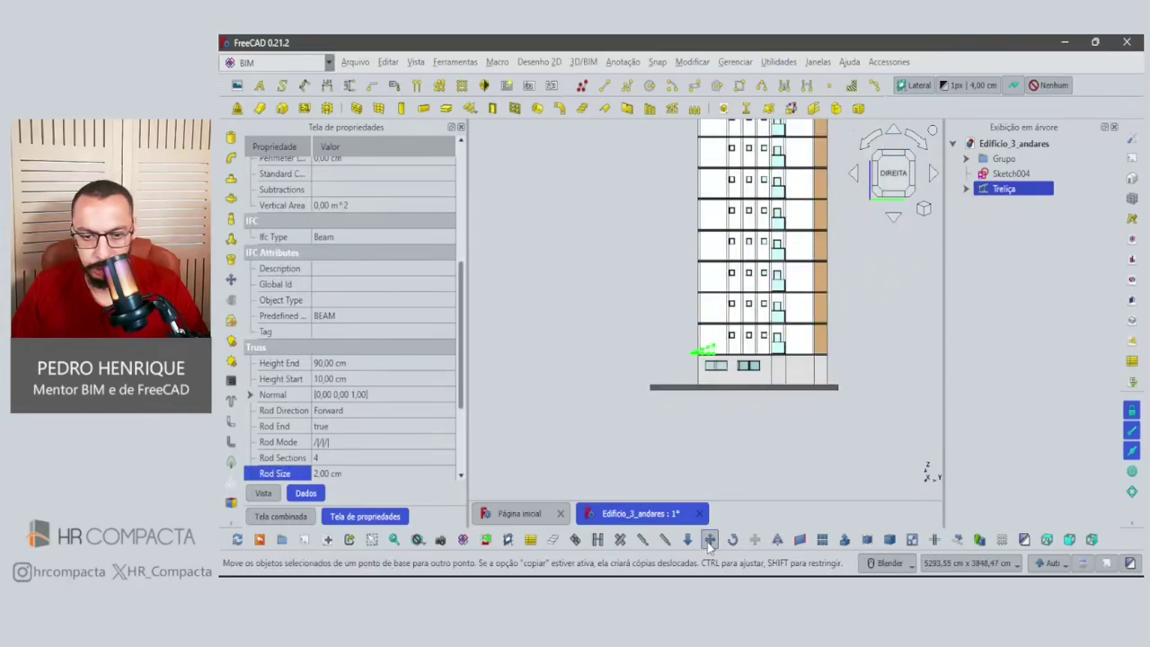
Rotate Treliça 180° with Draft Rotate, centred on the truss's outer end.
{"action": "left_click", "coordinate": [732, 539]}
{"action": "scroll", "coordinate": [697, 352], "scroll_direction": "up", "scroll_amount": 3}
{"action": "scroll", "coordinate": [698, 352], "scroll_direction": "up", "scroll_amount": 5}
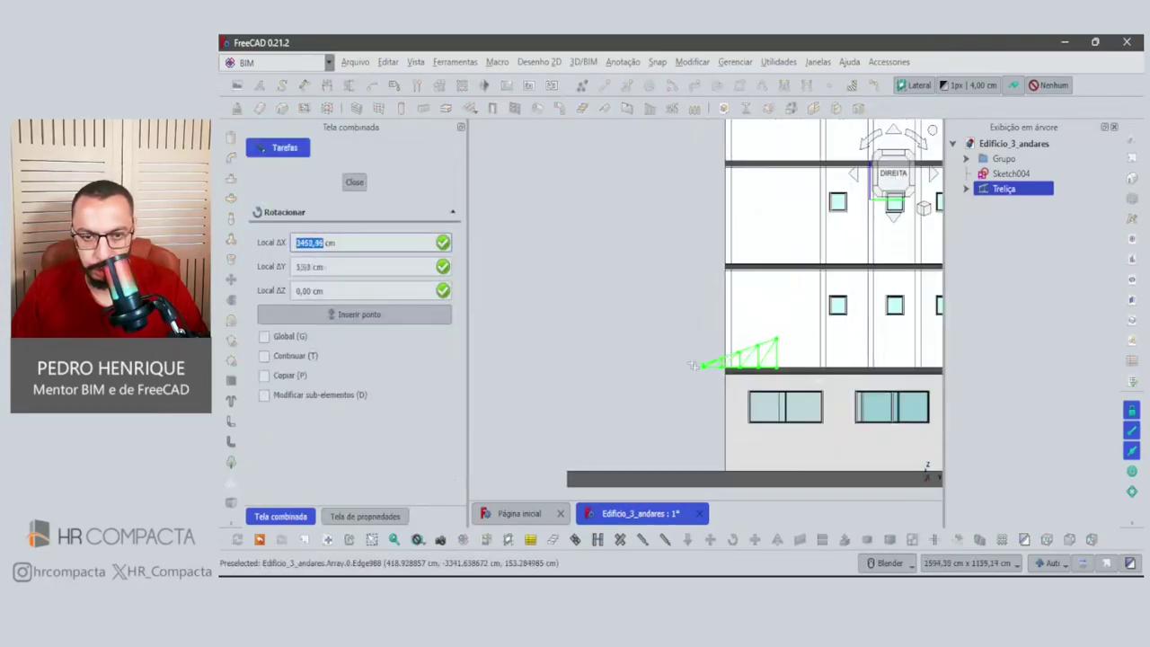
{"action": "scroll", "coordinate": [697, 353], "scroll_direction": "up", "scroll_amount": 4}
{"action": "scroll", "coordinate": [698, 352], "scroll_direction": "up", "scroll_amount": 3}
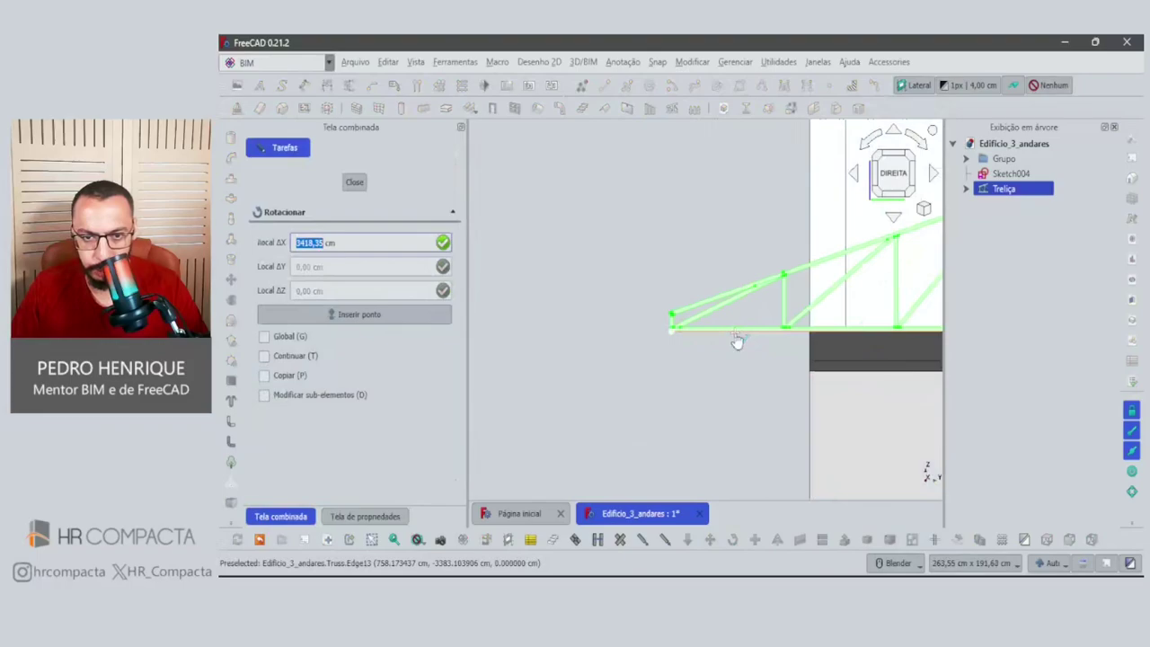
{"action": "left_click", "coordinate": [737, 342]}
{"action": "left_click", "coordinate": [580, 332]}
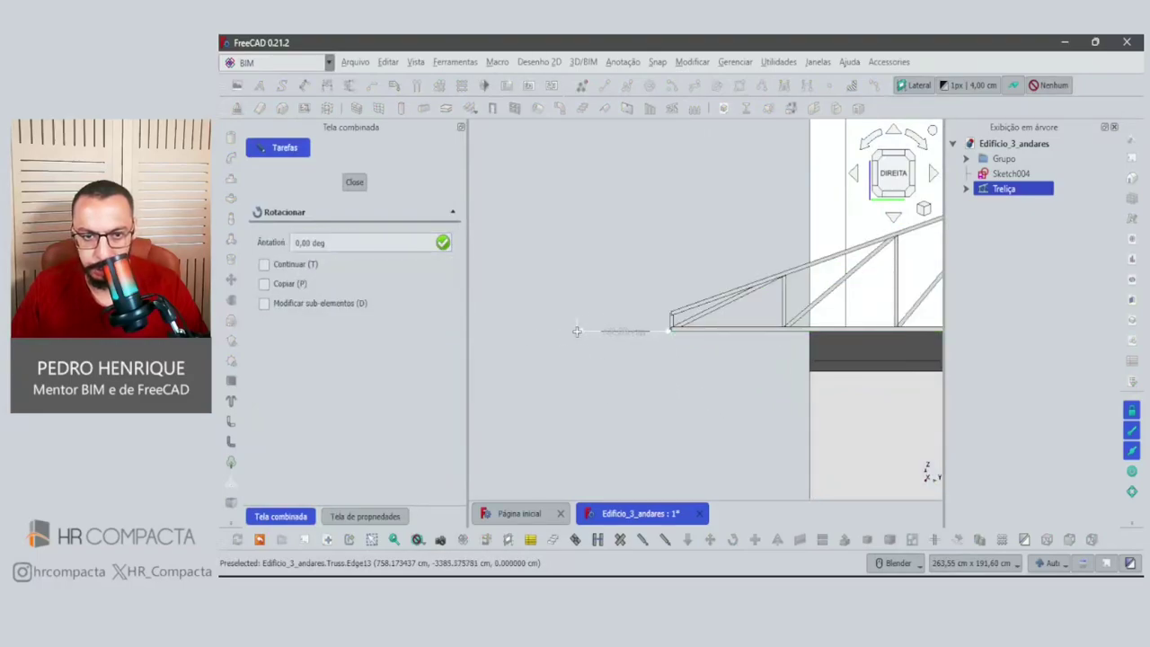
{"action": "left_click", "coordinate": [738, 359]}
{"action": "scroll", "coordinate": [738, 358], "scroll_direction": "down", "scroll_amount": 5}
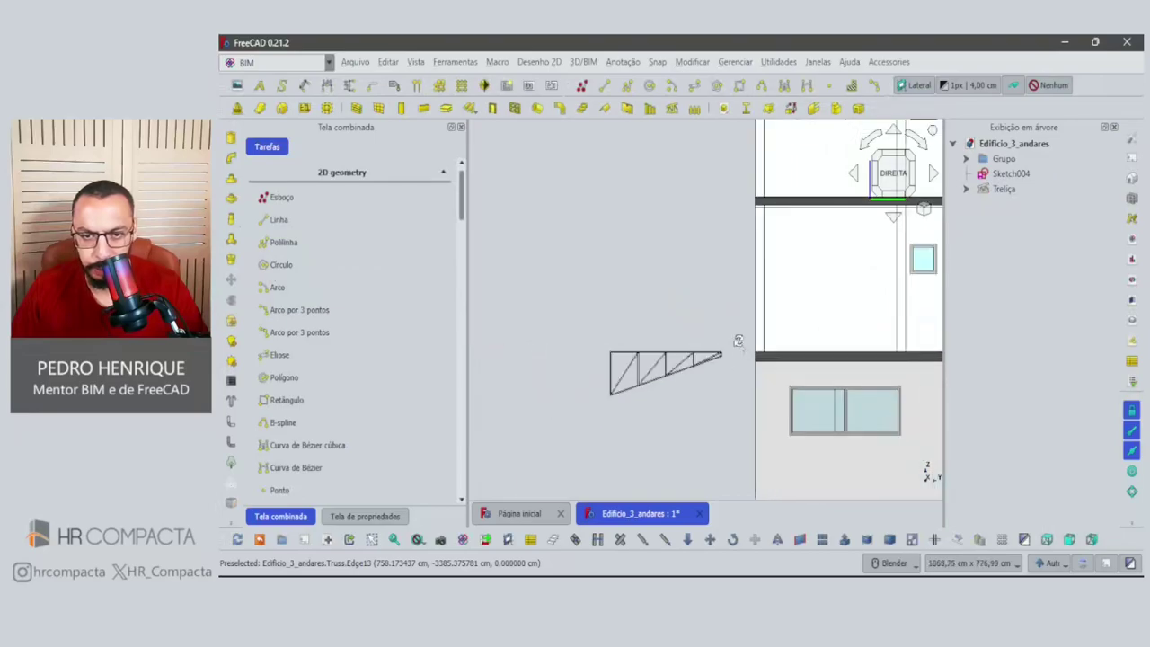
{"action": "middle_click_drag", "start_coordinate": [738, 341], "coordinate": [771, 415]}
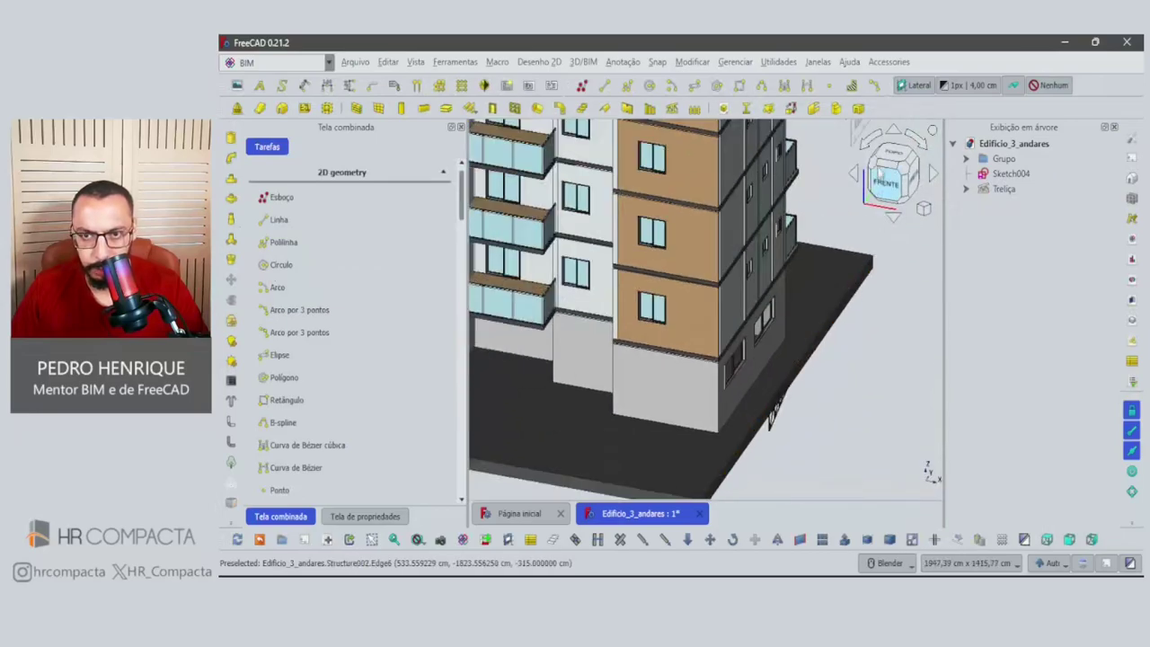
In Top view, rotate Treliça 180° about its end so it braces the wall.
{"action": "left_click", "coordinate": [883, 151]}
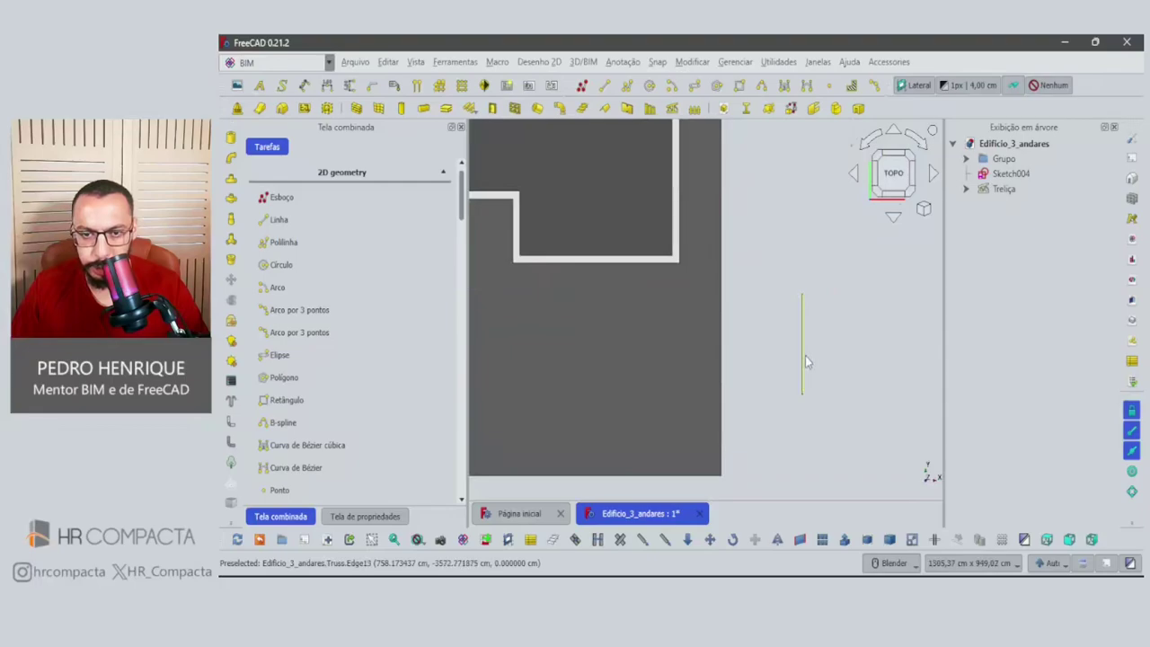
{"action": "left_click", "coordinate": [803, 361]}
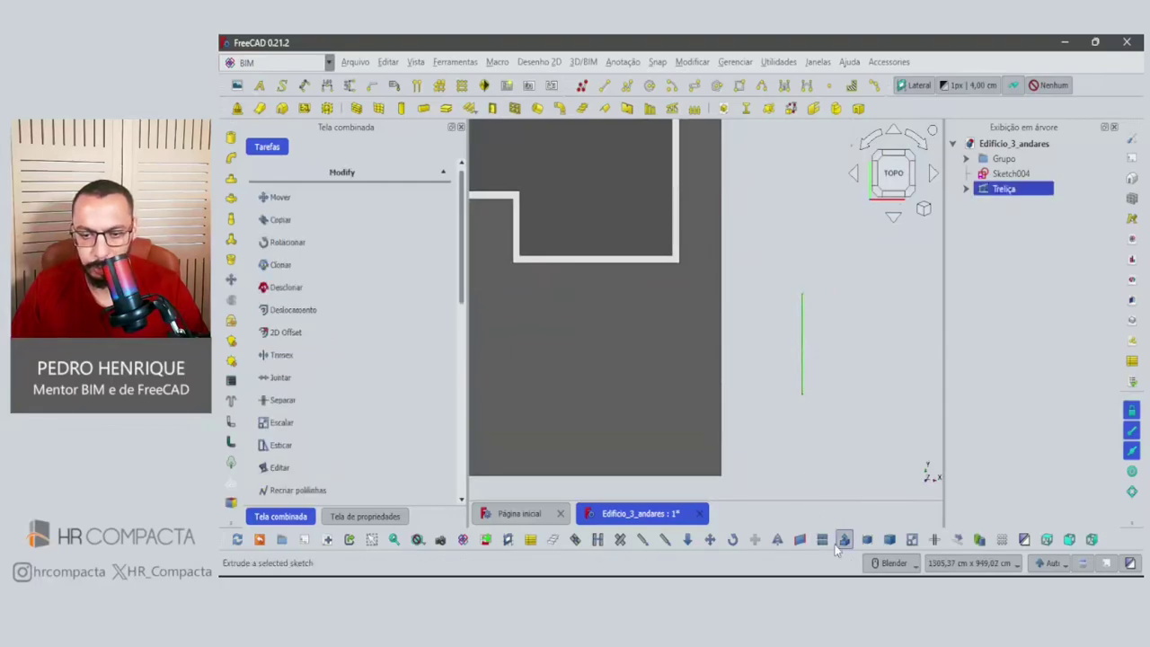
{"action": "left_click", "coordinate": [1069, 538]}
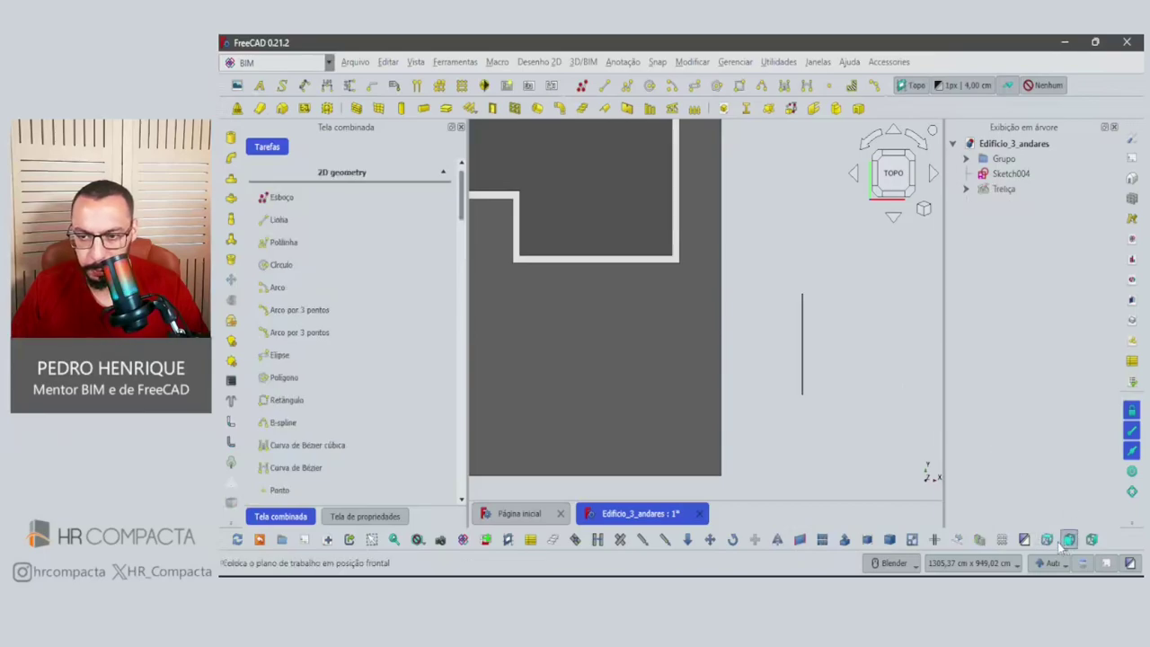
{"action": "left_click", "coordinate": [803, 384]}
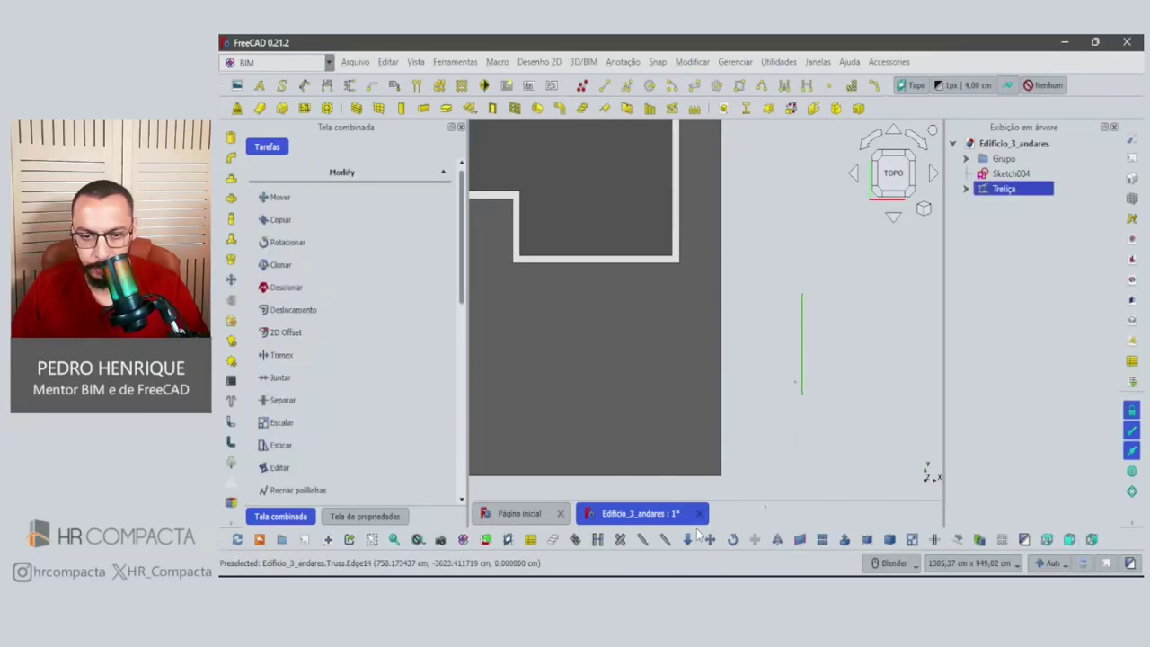
{"action": "left_click", "coordinate": [732, 539]}
{"action": "left_click", "coordinate": [771, 385]}
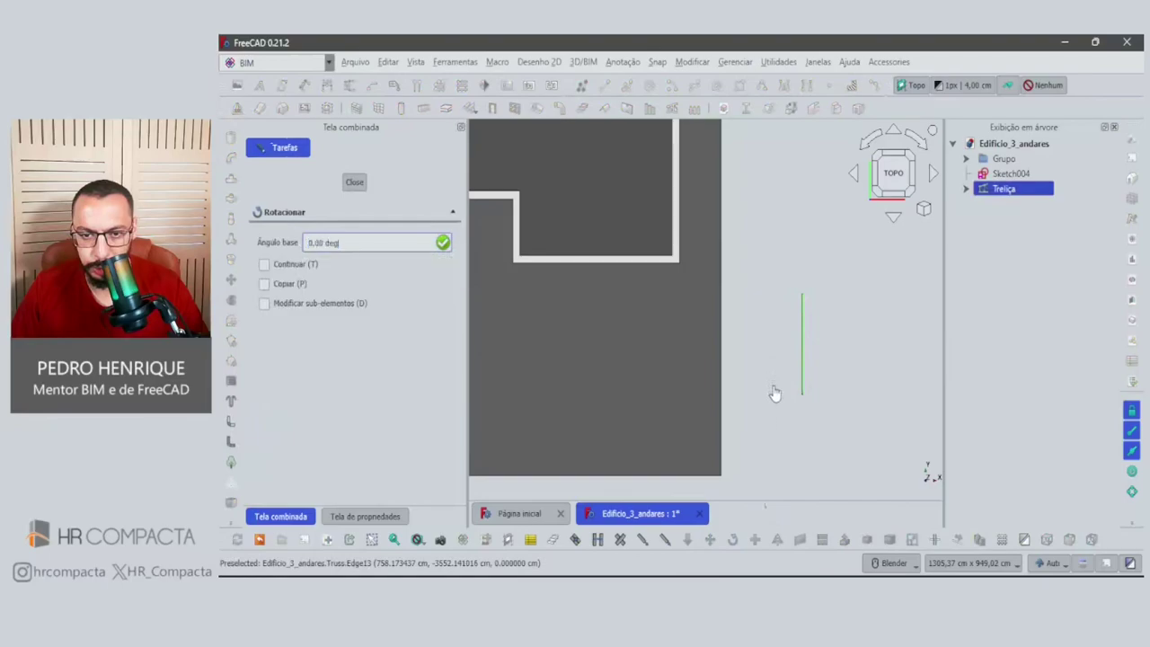
{"action": "left_click", "coordinate": [777, 316]}
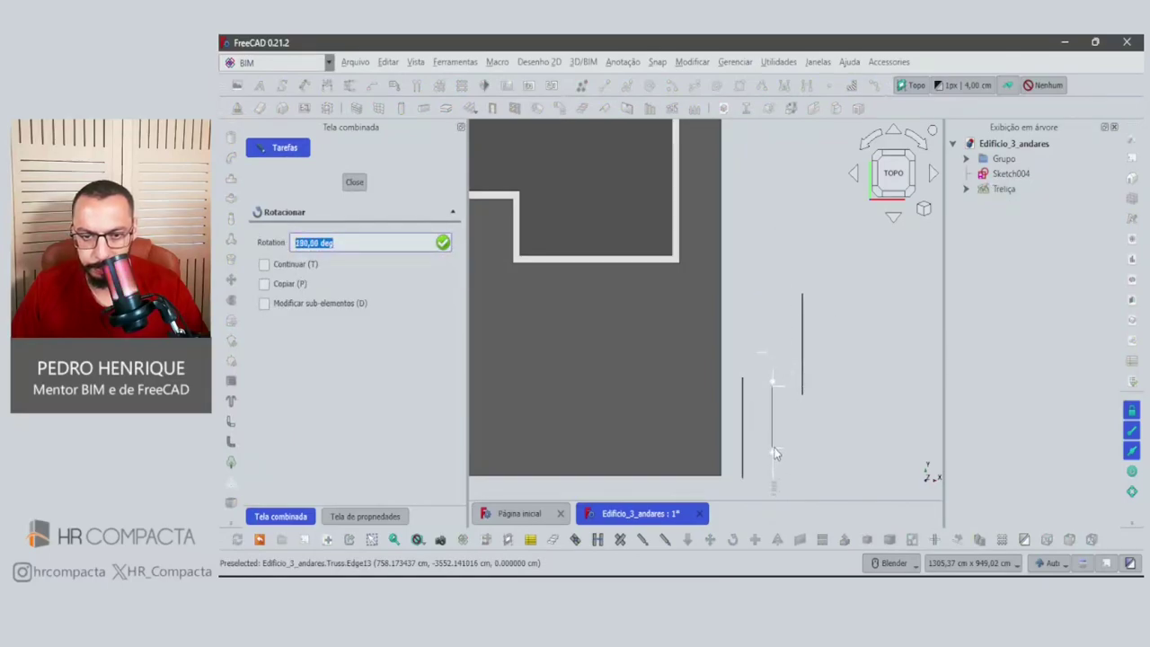
{"action": "left_click", "coordinate": [776, 454]}
Check the truss placement from isometric, Right and Top views.
{"action": "middle_click_drag", "start_coordinate": [773, 428], "coordinate": [673, 363]}
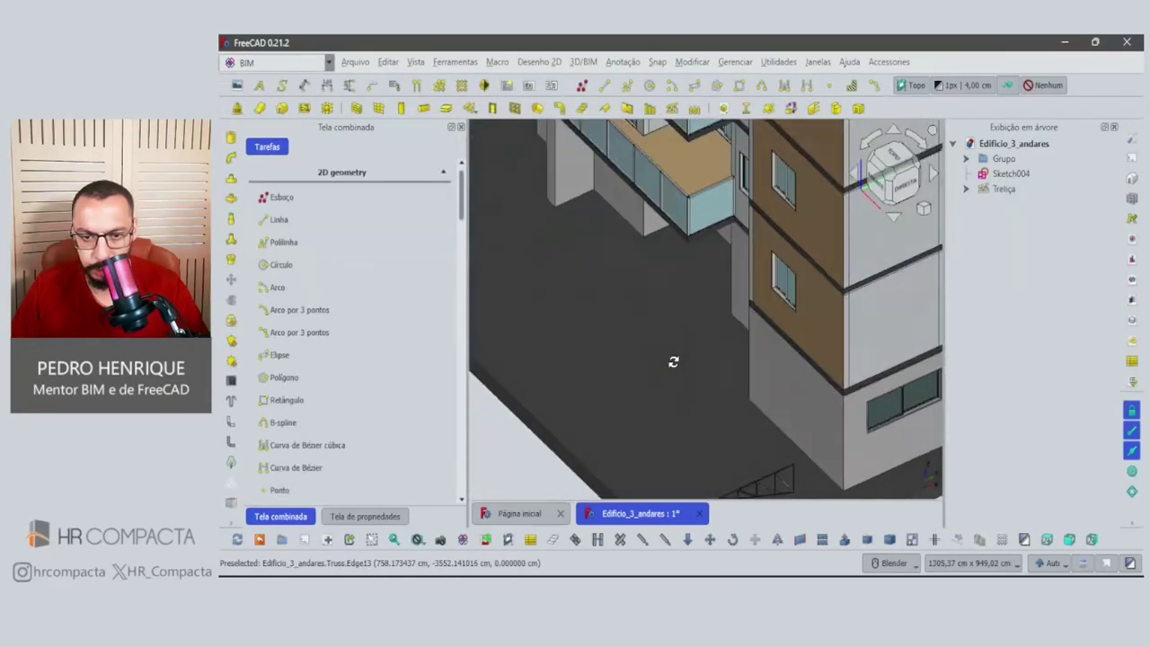
{"action": "scroll", "coordinate": [673, 363], "scroll_direction": "down", "scroll_amount": 3}
{"action": "middle_click_drag", "start_coordinate": [669, 364], "coordinate": [763, 378]}
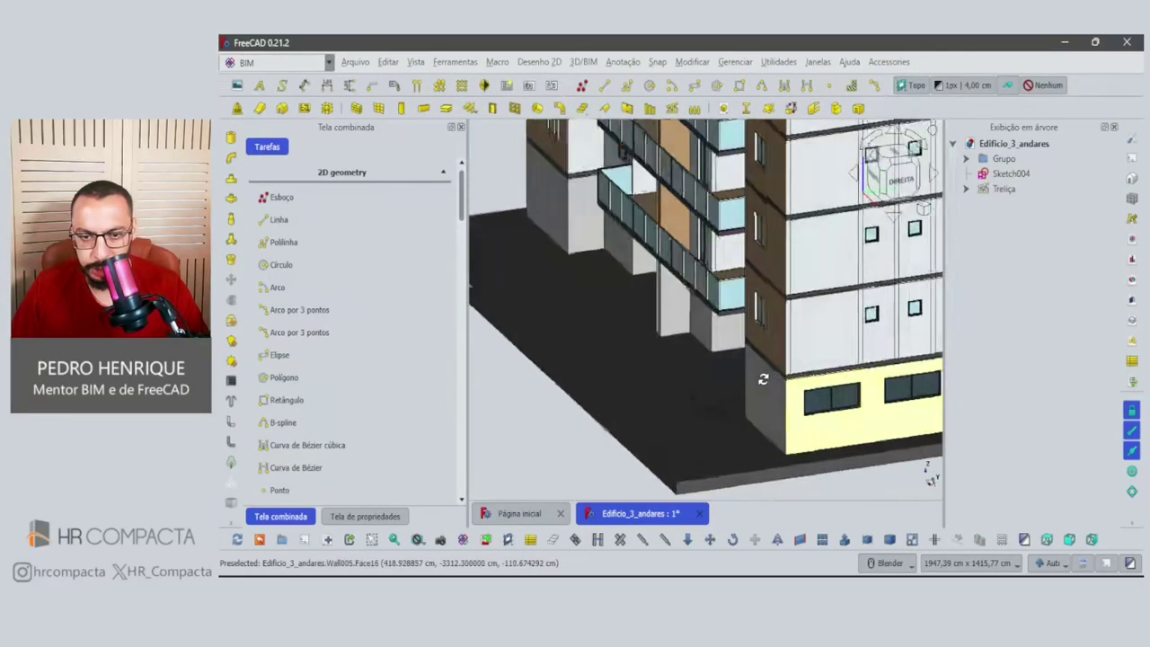
{"action": "left_click", "coordinate": [885, 179]}
{"action": "scroll", "coordinate": [693, 402], "scroll_direction": "up", "scroll_amount": 2}
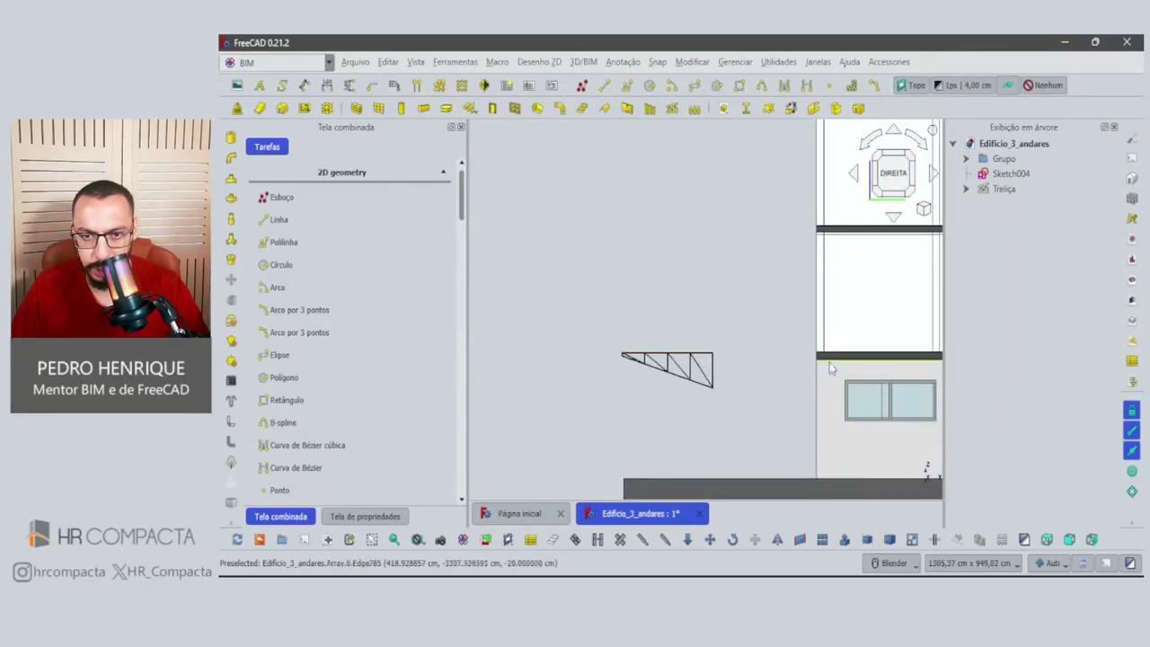
{"action": "key", "text": "0"}
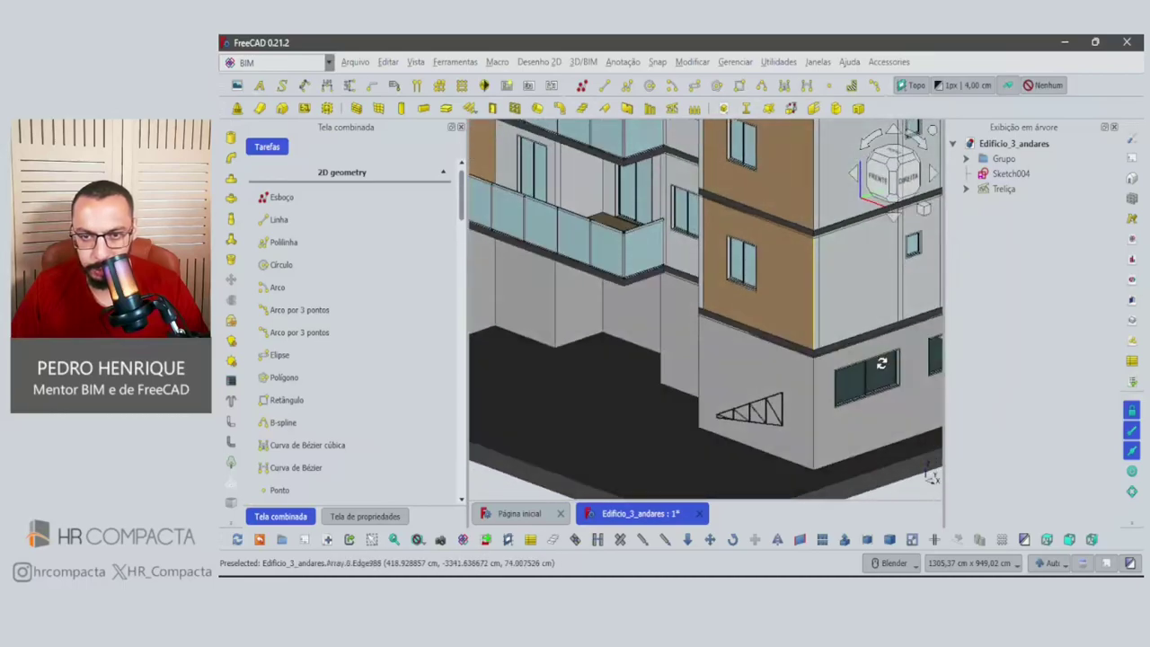
{"action": "left_click", "coordinate": [892, 155]}
{"action": "mouse_move", "coordinate": [797, 324]}
{"action": "middle_mouse_down"}
{"action": "mouse_move", "coordinate": [808, 366]}
{"action": "mouse_move", "coordinate": [874, 254]}
{"action": "middle_mouse_up"}
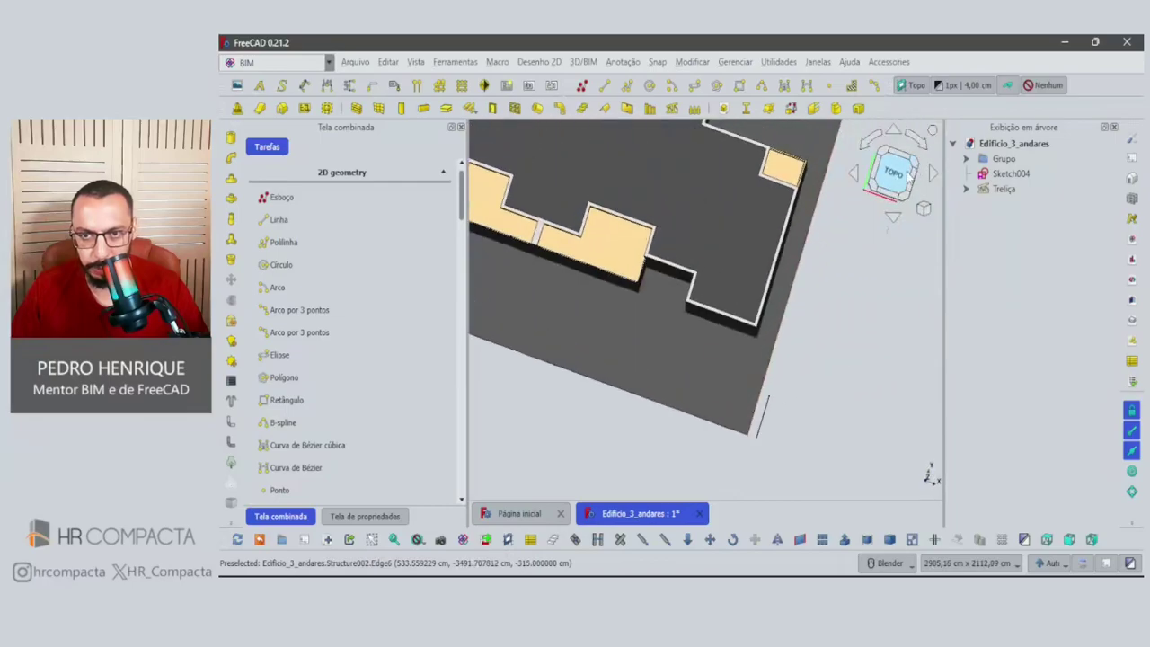
Select Treliça and copy it, confirming the copy with its dependencies.
{"action": "left_click", "coordinate": [898, 171]}
{"action": "left_click", "coordinate": [710, 539]}
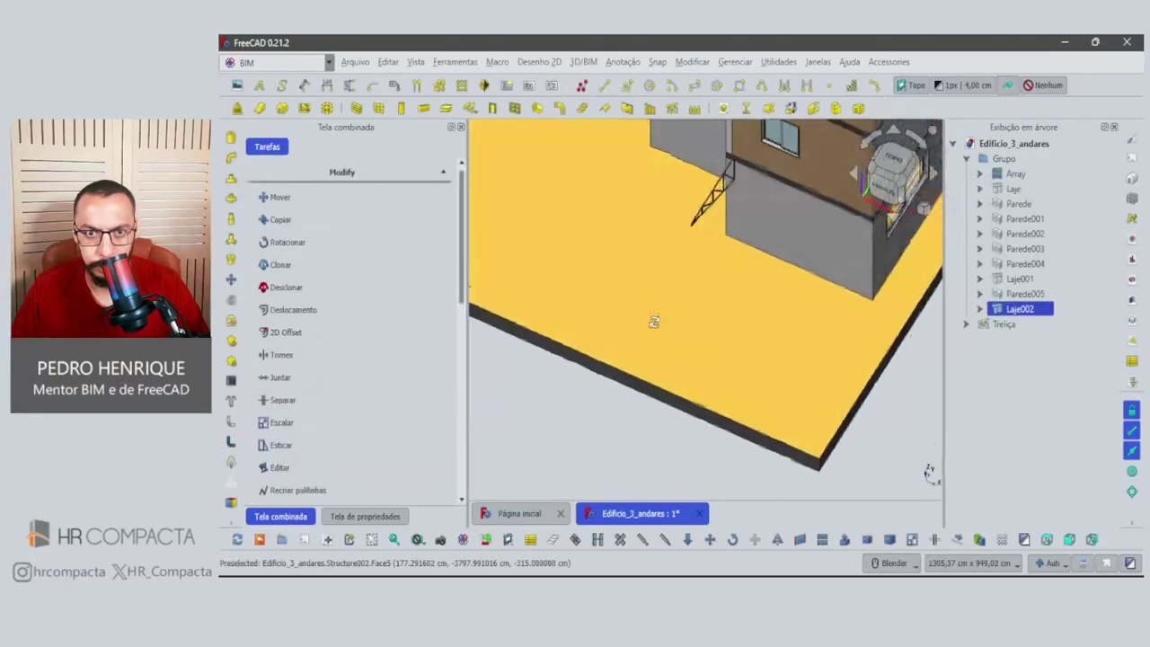
{"action": "middle_click_drag", "start_coordinate": [654, 321], "coordinate": [616, 303]}
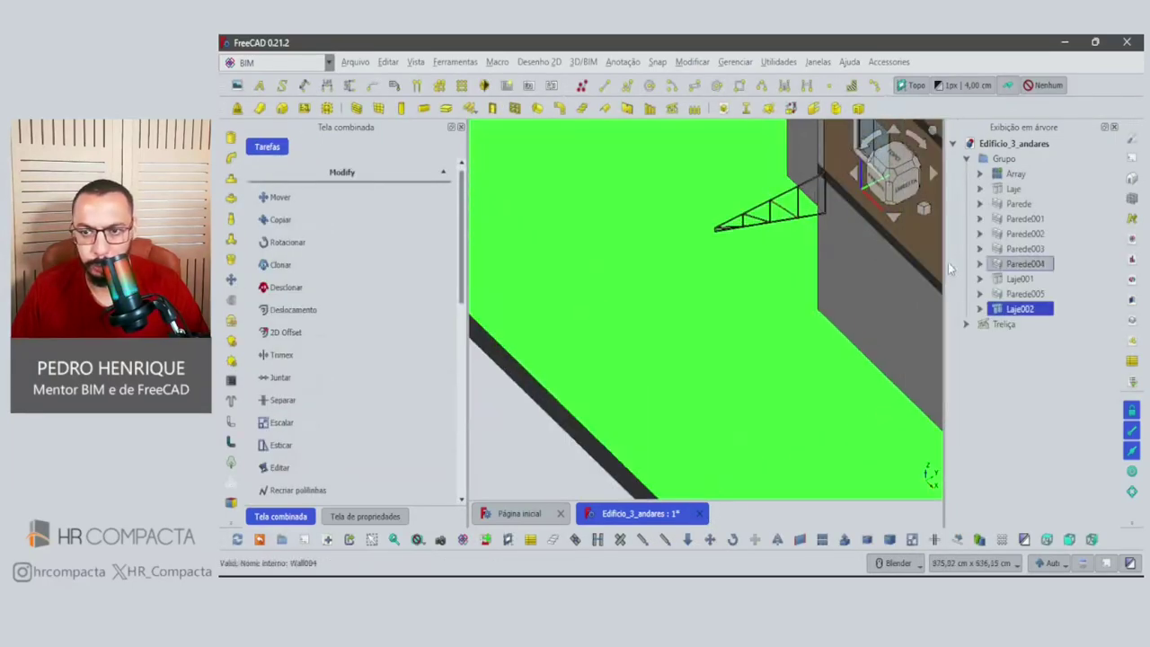
{"action": "left_click", "coordinate": [988, 328]}
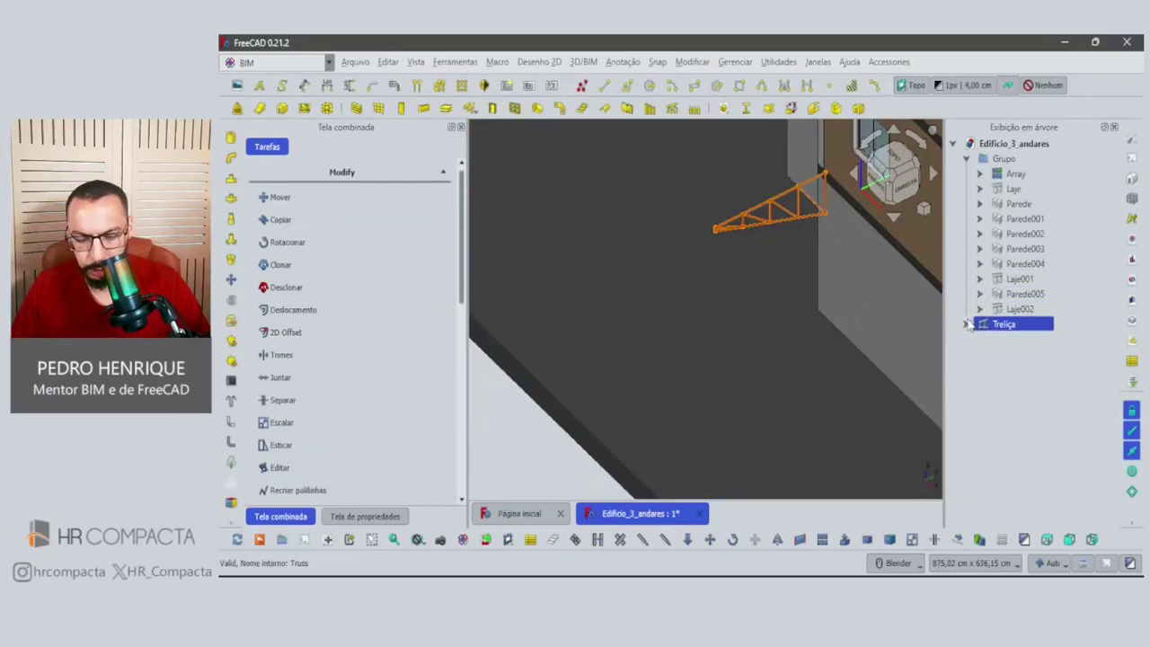
{"action": "key", "text": "ctrl+e"}
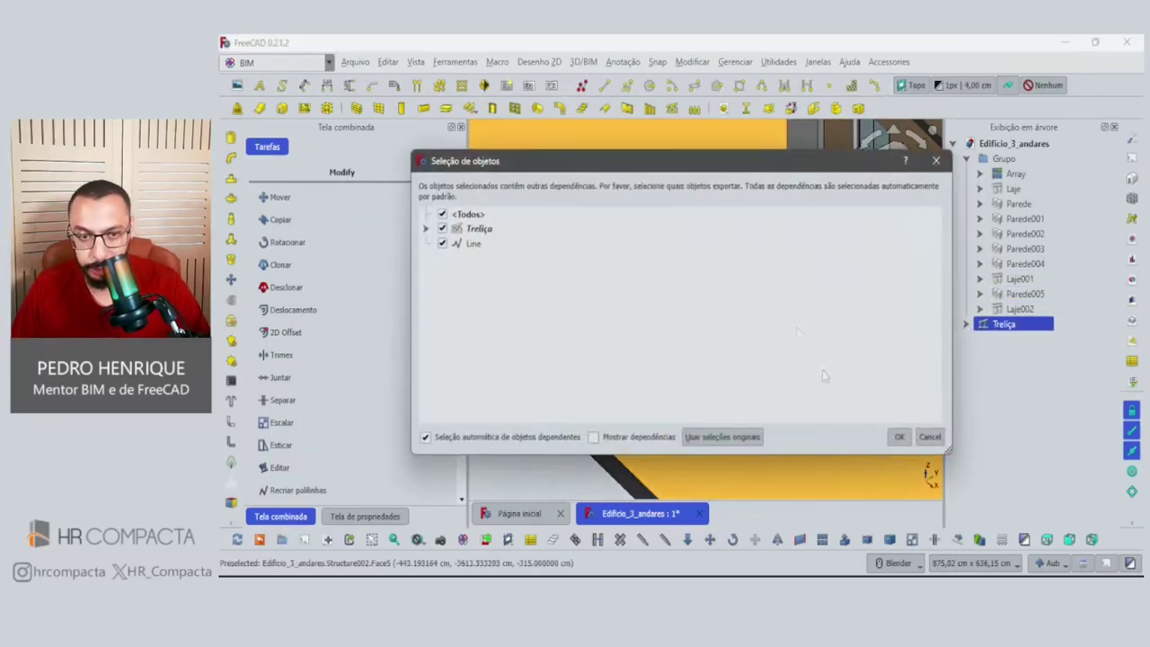
{"action": "left_click", "coordinate": [898, 436]}
Paste the copies Treliça001 to Treliça003, then select Treliça001.
{"action": "scroll", "coordinate": [633, 365], "scroll_direction": "down", "scroll_amount": 3}
{"action": "scroll", "coordinate": [611, 387], "scroll_direction": "down", "scroll_amount": 3}
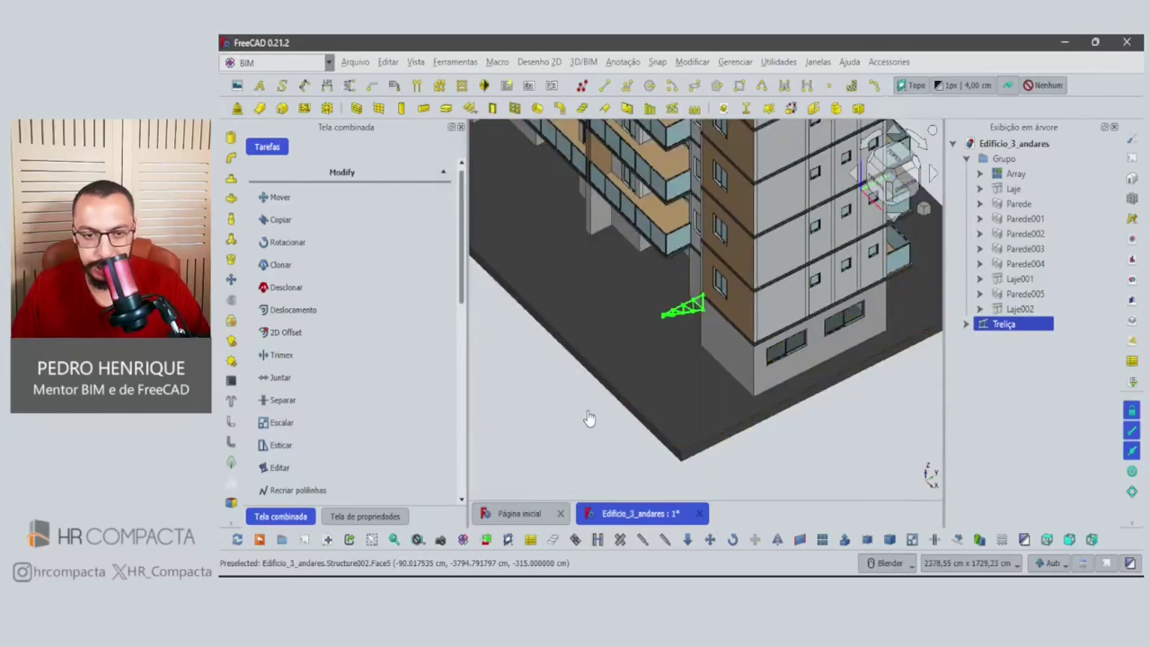
{"action": "scroll", "coordinate": [580, 416], "scroll_direction": "down", "scroll_amount": 2}
{"action": "key", "text": "ctrl+v"}
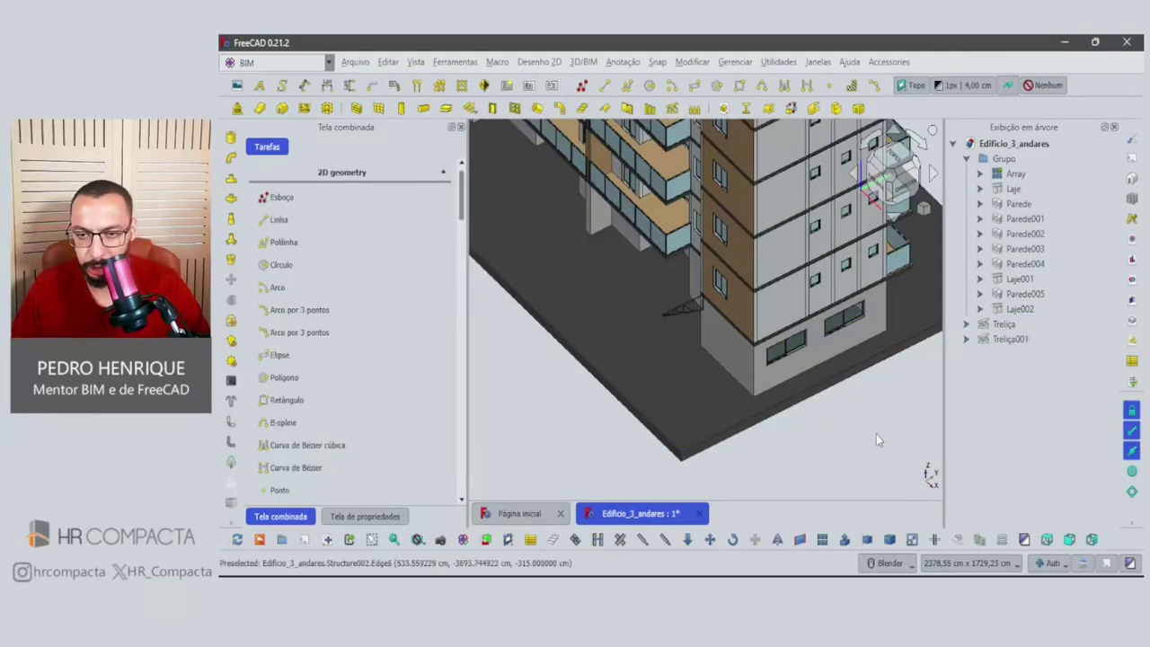
{"action": "key", "text": "ctrl+v"}
{"action": "key", "text": "ctrl+v"}
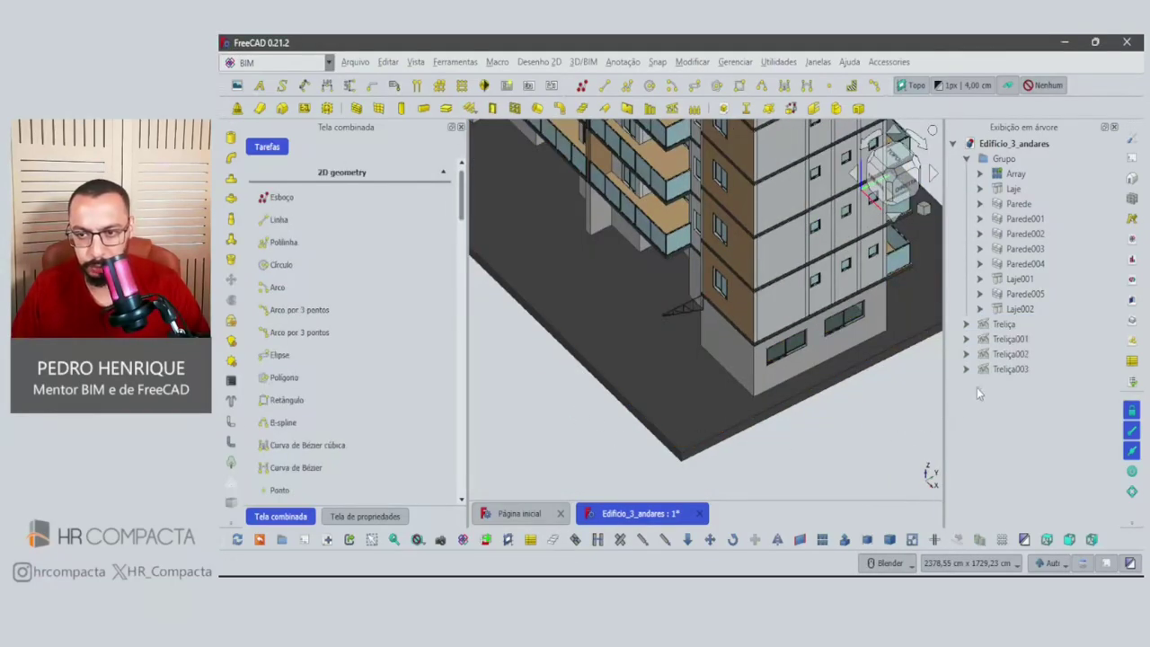
{"action": "left_click", "coordinate": [1010, 339]}
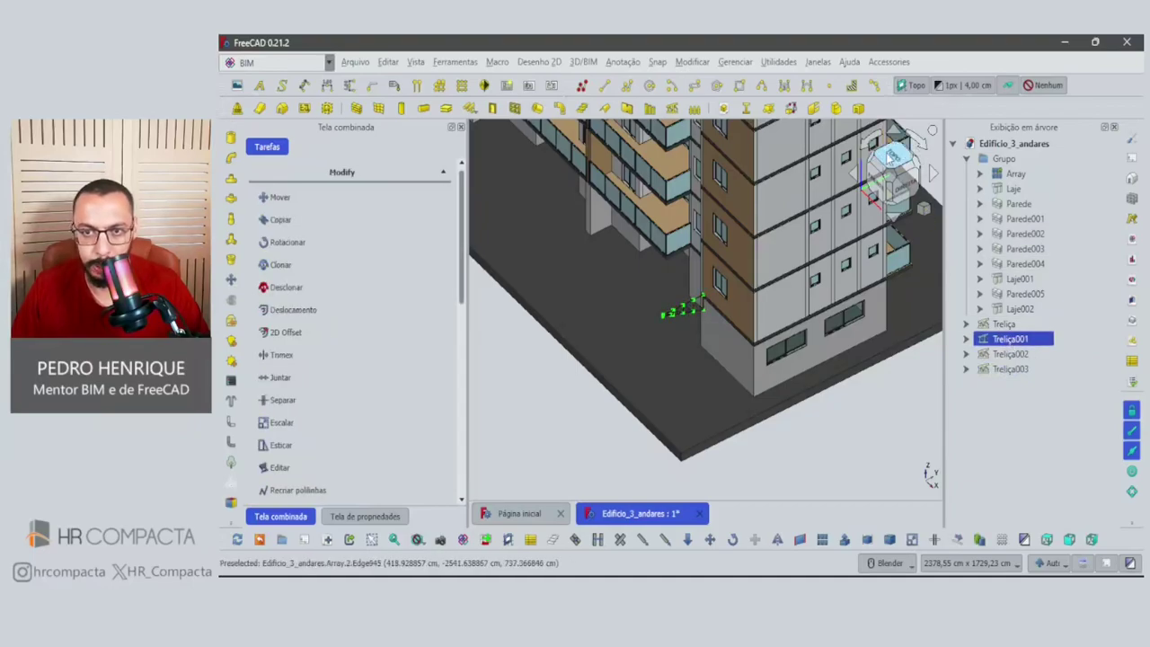
In Top view, move Treliça001 190 cm sideways from its end point.
{"action": "key", "text": "2"}
{"action": "mouse_move", "coordinate": [726, 341]}
{"action": "middle_mouse_down"}
{"action": "mouse_move", "coordinate": [663, 326]}
{"action": "mouse_move", "coordinate": [925, 106]}
{"action": "middle_mouse_up"}
{"action": "key", "text": "2"}
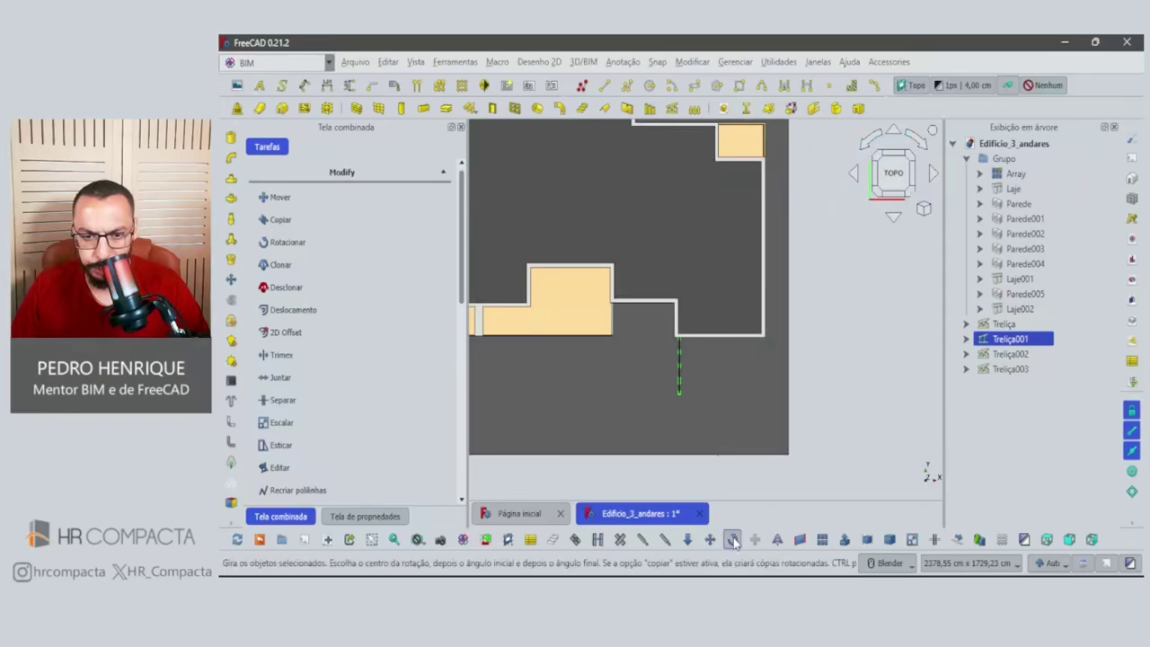
{"action": "left_click", "coordinate": [710, 539]}
{"action": "scroll", "coordinate": [682, 398], "scroll_direction": "up", "scroll_amount": 3}
{"action": "scroll", "coordinate": [655, 373], "scroll_direction": "up", "scroll_amount": 3}
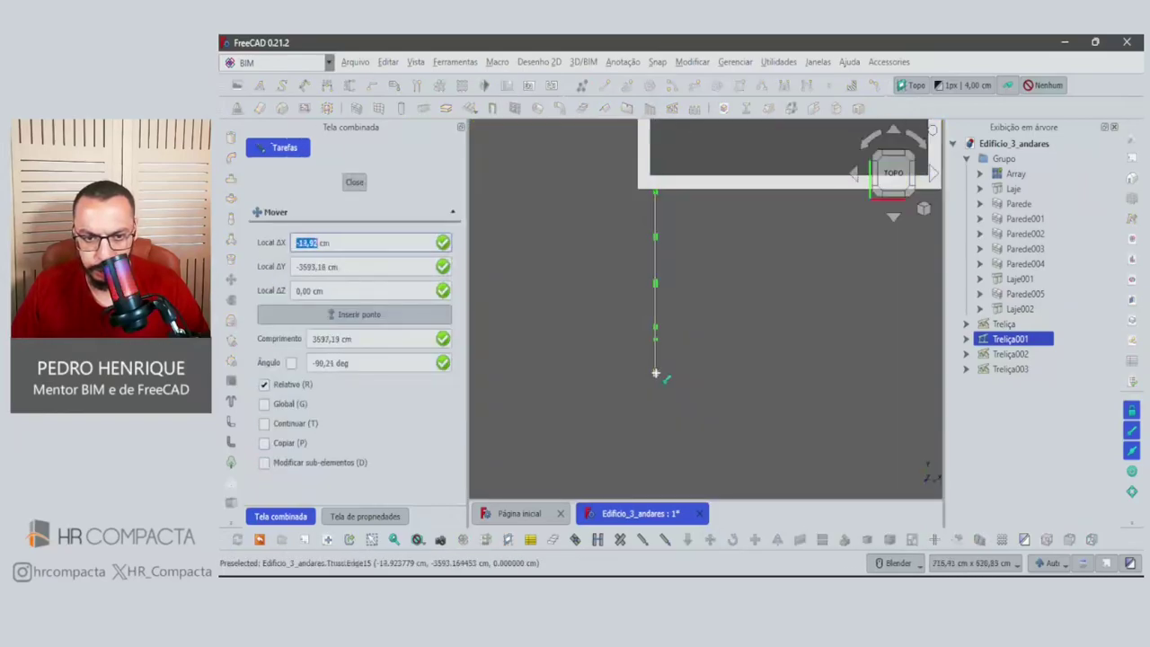
{"action": "left_click", "coordinate": [654, 371]}
{"action": "type", "text": "1"}
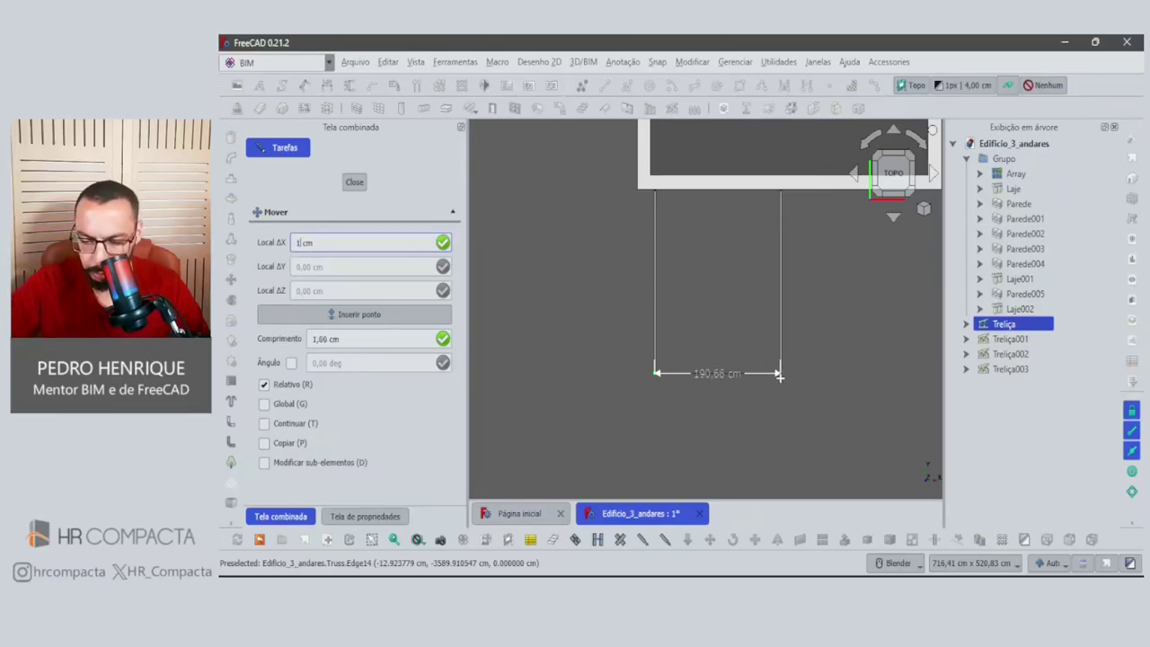
{"action": "type", "text": "90"}
{"action": "key", "text": "Return"}
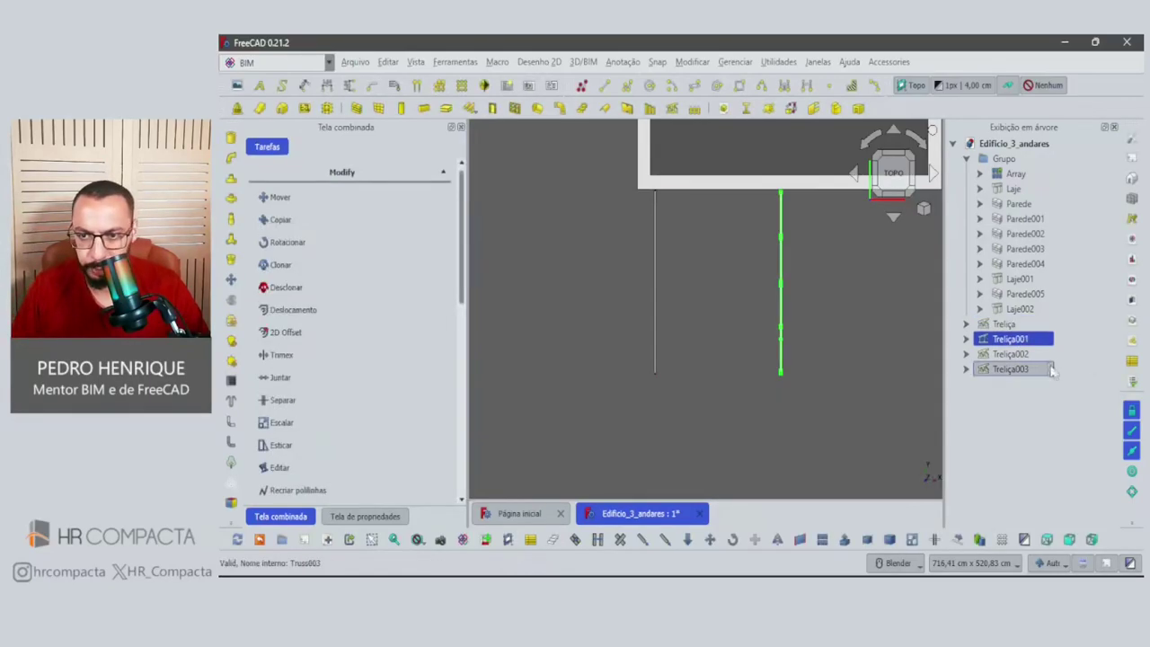
Select Treliça002 and move it from its end point to a new spot along the wall.
{"action": "left_click", "coordinate": [1022, 355]}
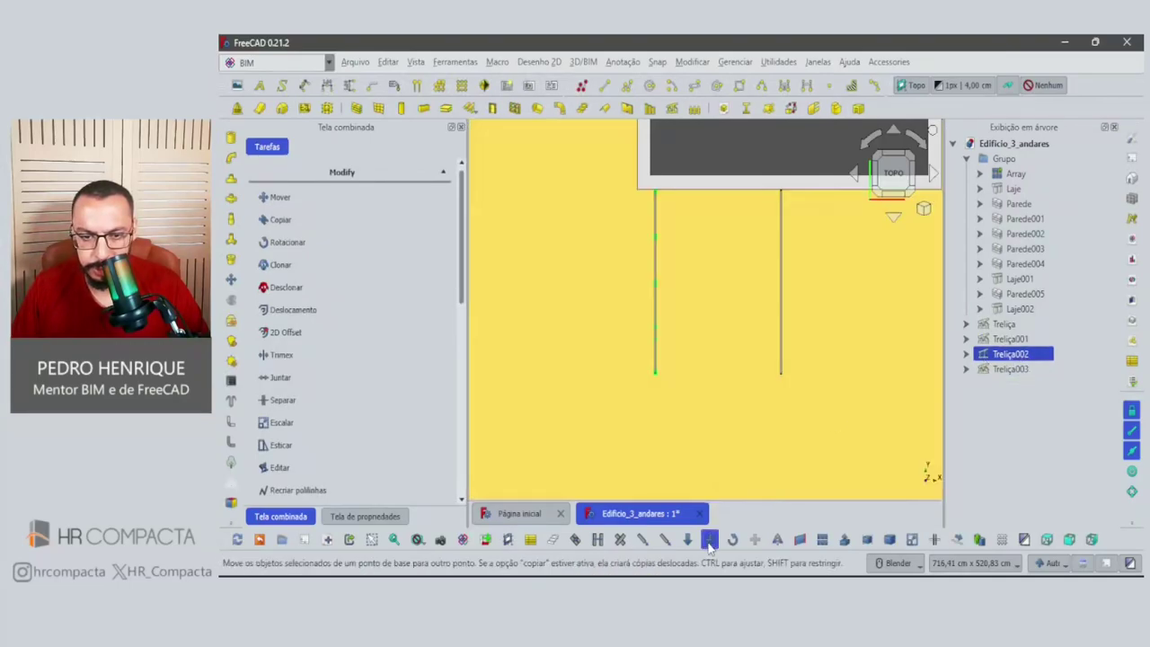
{"action": "left_click", "coordinate": [710, 542]}
{"action": "left_click", "coordinate": [655, 368]}
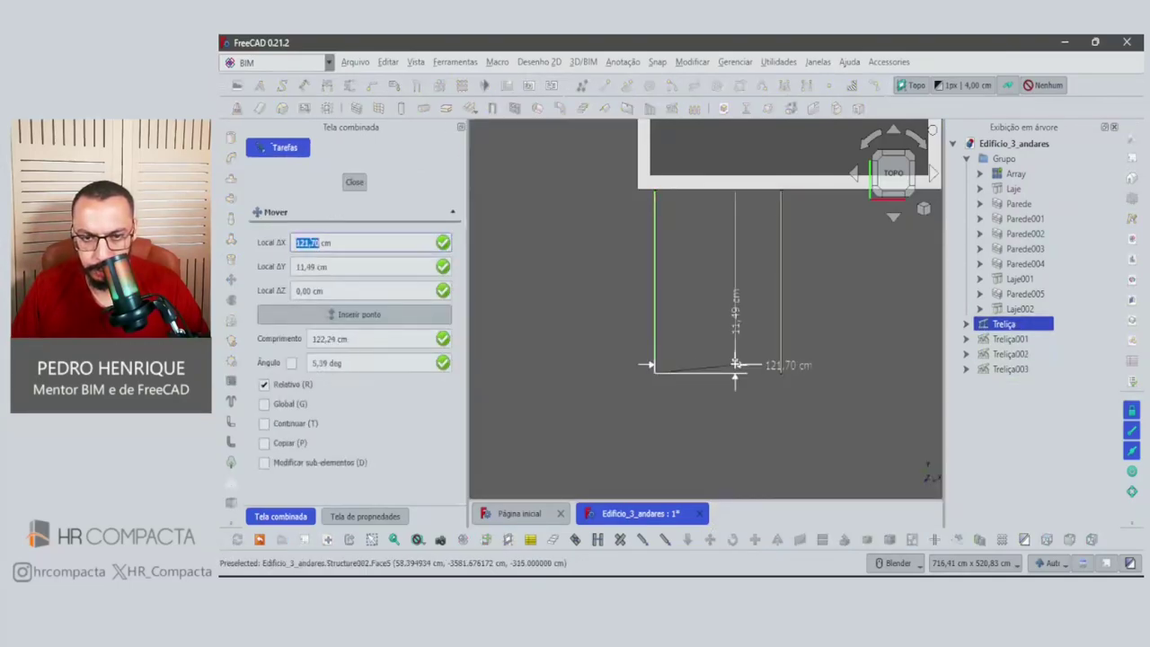
{"action": "scroll", "coordinate": [781, 364], "scroll_direction": "up", "scroll_amount": 4}
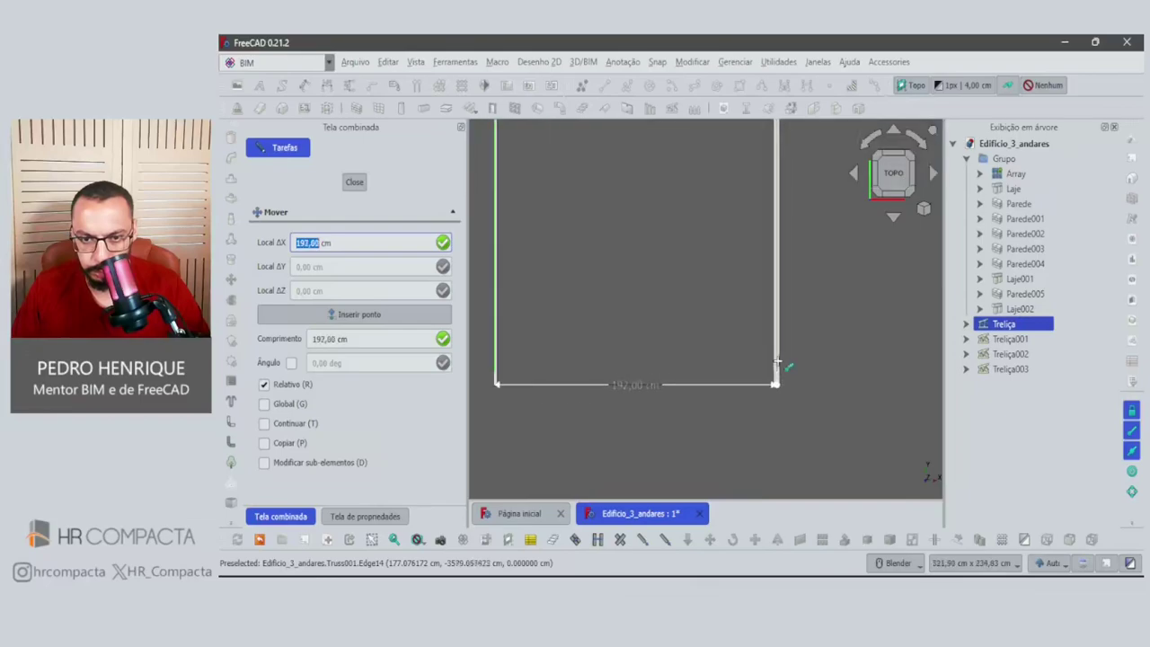
{"action": "left_click", "coordinate": [779, 366]}
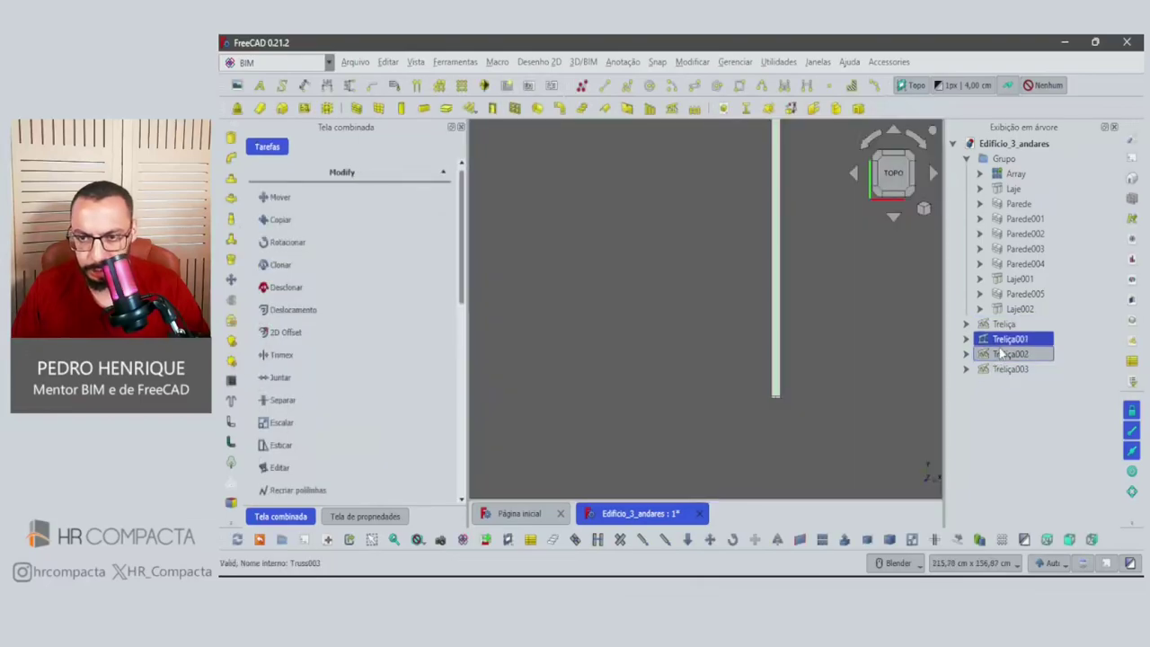
Move Treliça001 32.71 cm sideways along the first-floor wall.
{"action": "left_click", "coordinate": [1006, 339]}
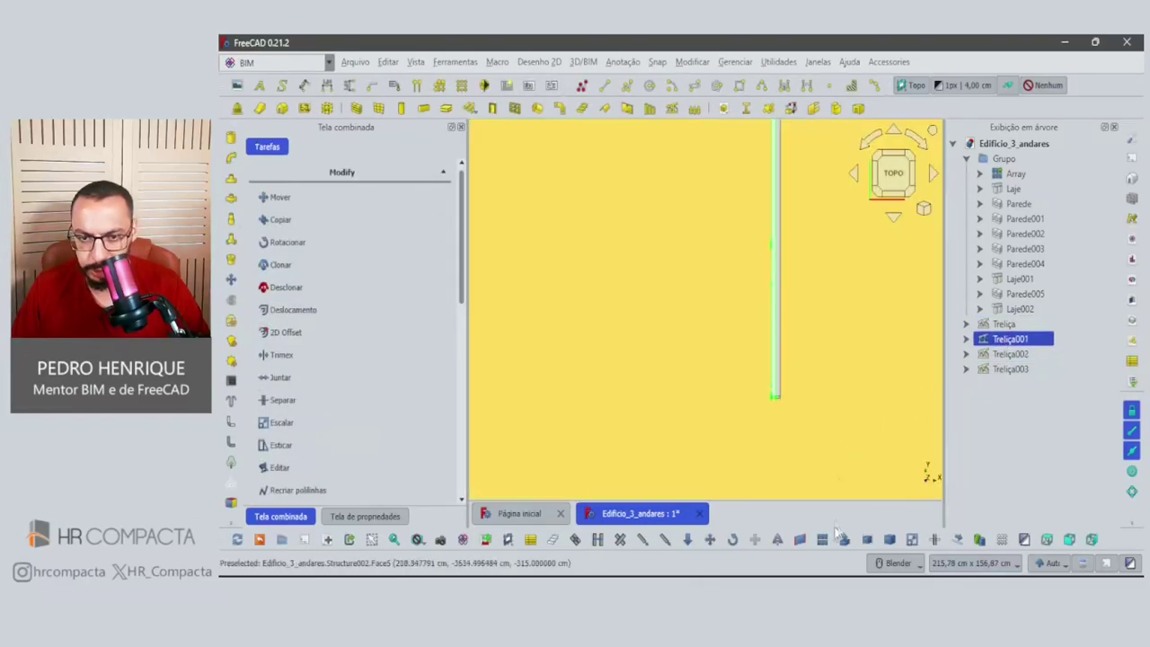
{"action": "left_click", "coordinate": [710, 539]}
{"action": "left_click", "coordinate": [773, 393]}
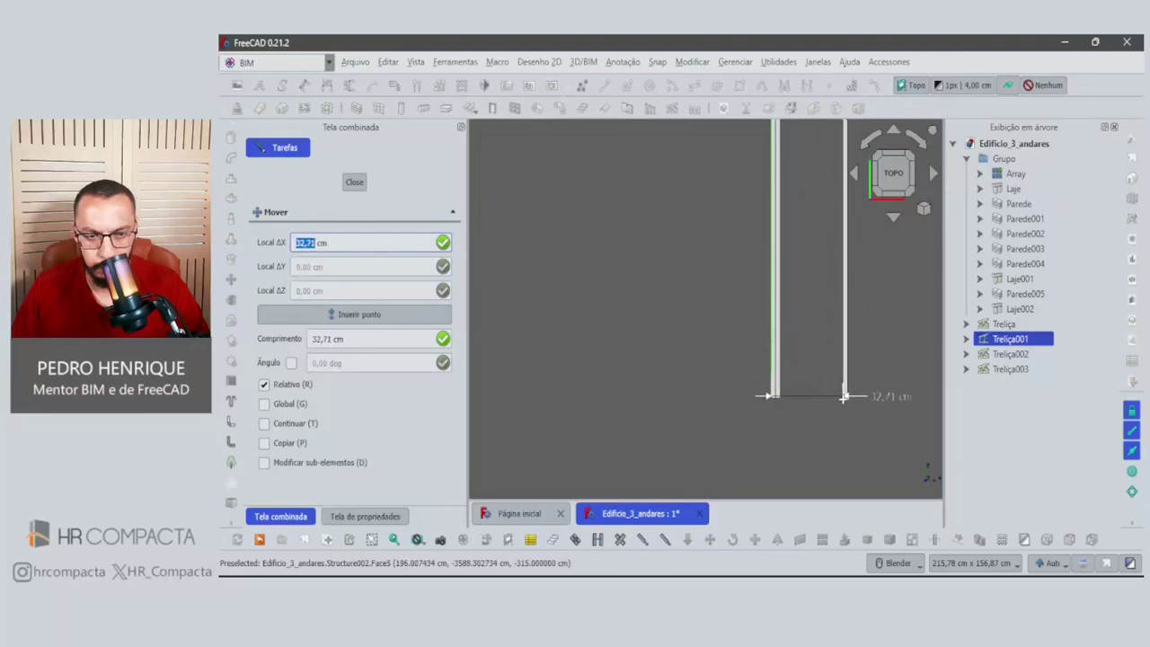
{"action": "left_click", "coordinate": [845, 397]}
{"action": "scroll", "coordinate": [772, 393], "scroll_direction": "down", "scroll_amount": 5}
{"action": "mouse_move", "coordinate": [755, 390]}
{"action": "middle_mouse_down"}
{"action": "mouse_move", "coordinate": [719, 367]}
{"action": "mouse_move", "coordinate": [736, 347]}
{"action": "middle_mouse_up"}
{"action": "scroll", "coordinate": [869, 275], "scroll_direction": "up", "scroll_amount": 2}
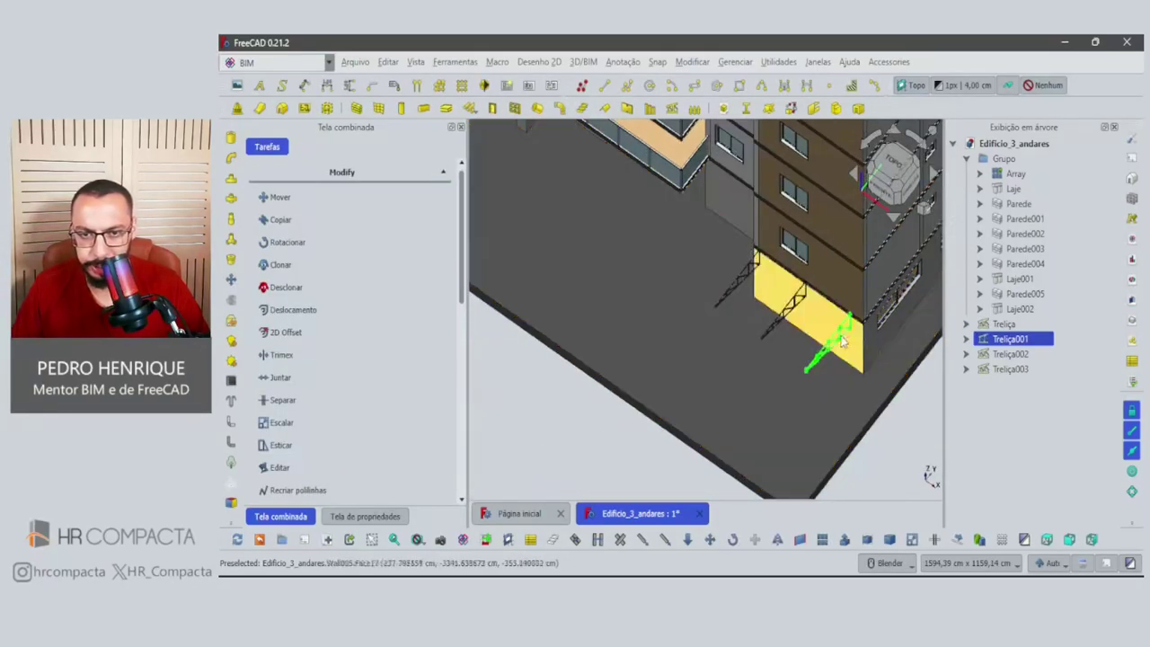
Step through the truss list to find and select Treliça003, viewed from the top.
{"action": "left_click", "coordinate": [1011, 368]}
{"action": "key", "text": "Up"}
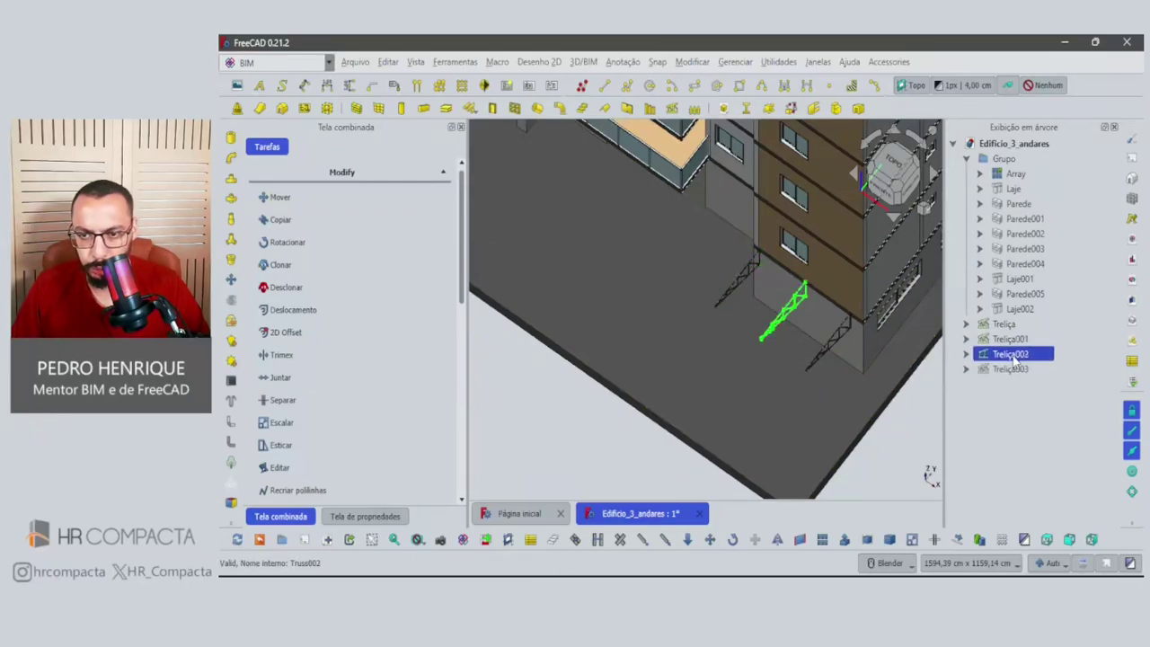
{"action": "key", "text": "Down"}
{"action": "key", "text": "Up"}
{"action": "key", "text": "Up"}
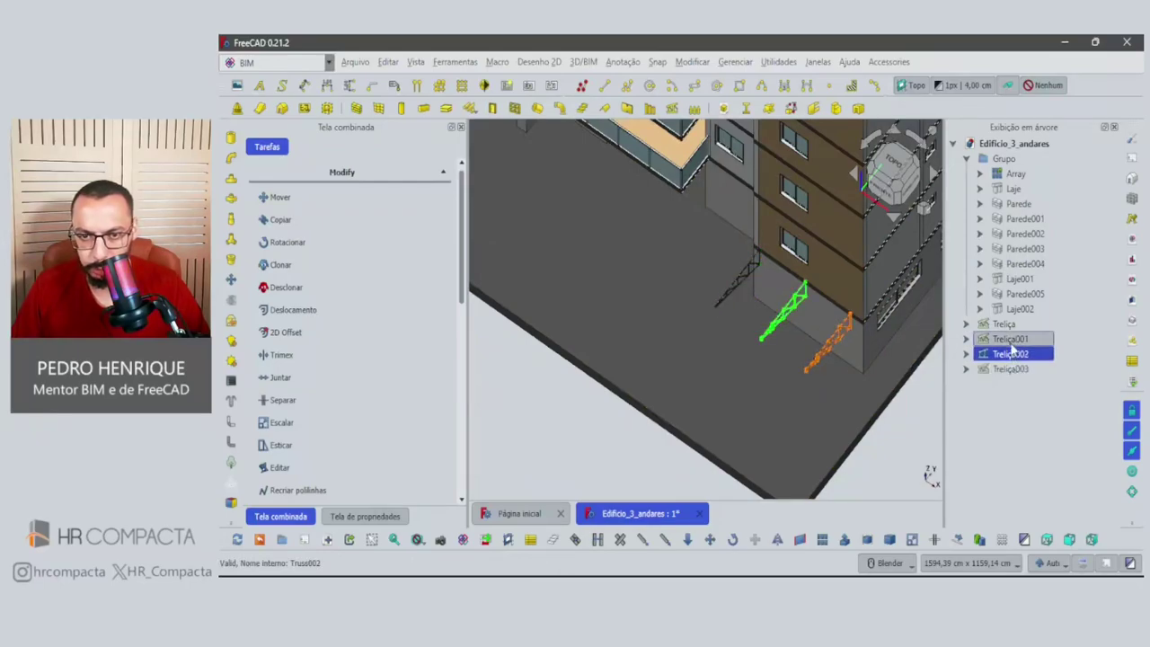
{"action": "left_click", "coordinate": [1011, 368]}
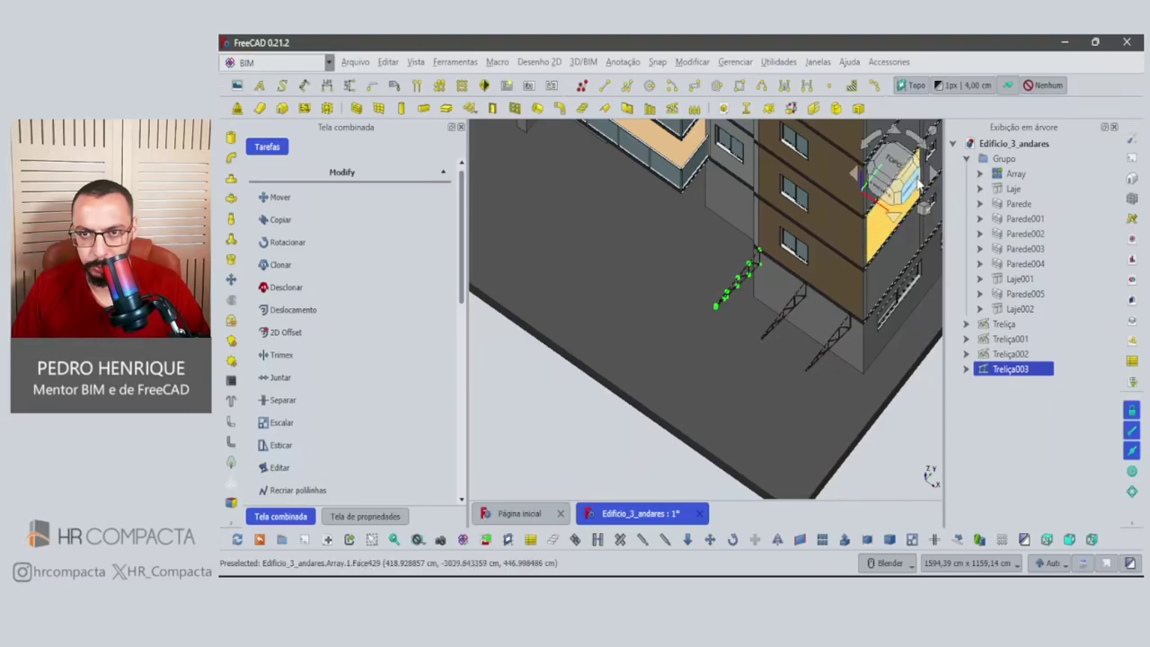
{"action": "left_click", "coordinate": [888, 162]}
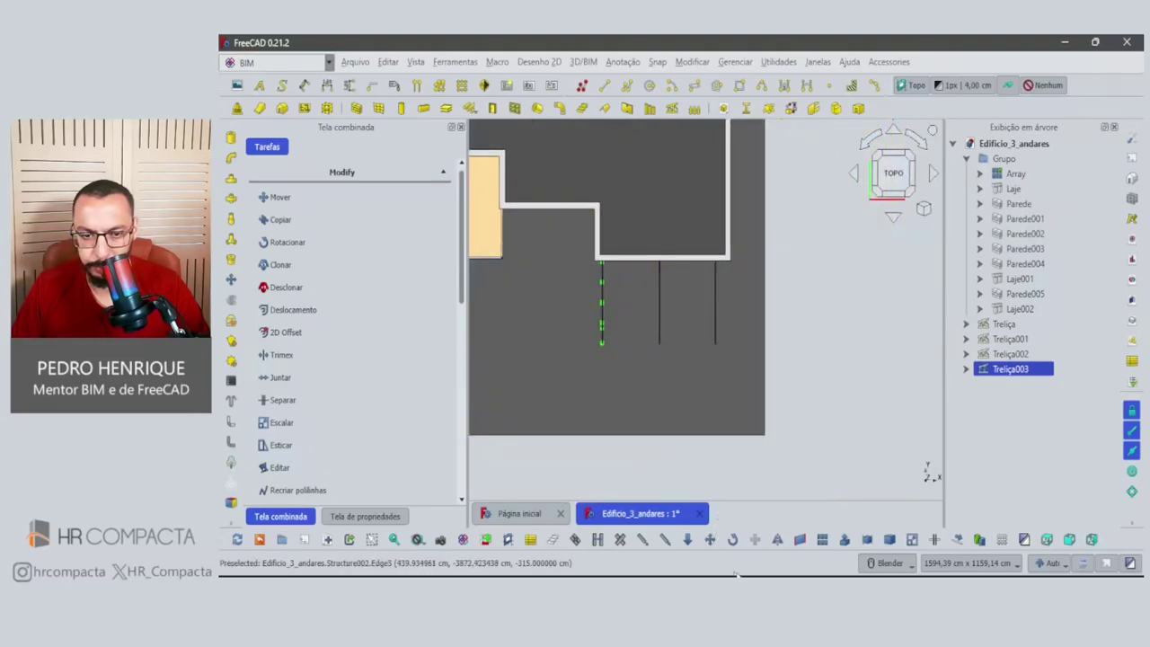
Rotate Treliça003 to lie horizontal, centred just below the truss.
{"action": "left_click", "coordinate": [710, 540]}
{"action": "left_click", "coordinate": [627, 454]}
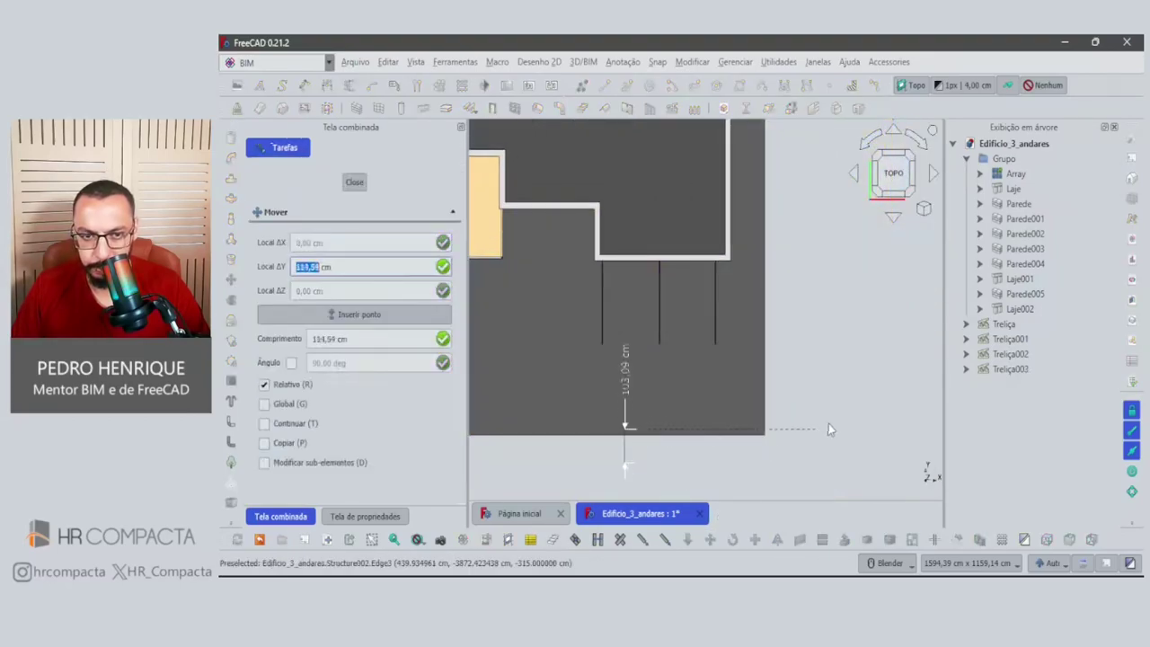
{"action": "key", "text": "Escape"}
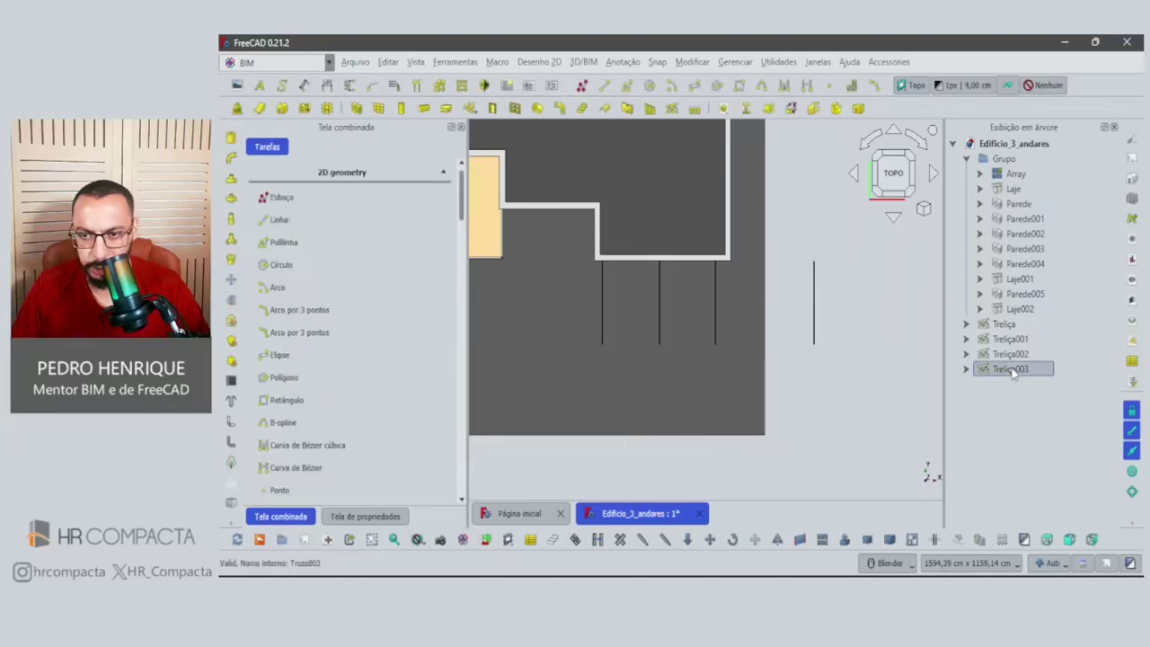
{"action": "left_click", "coordinate": [814, 382]}
{"action": "left_click", "coordinate": [811, 363]}
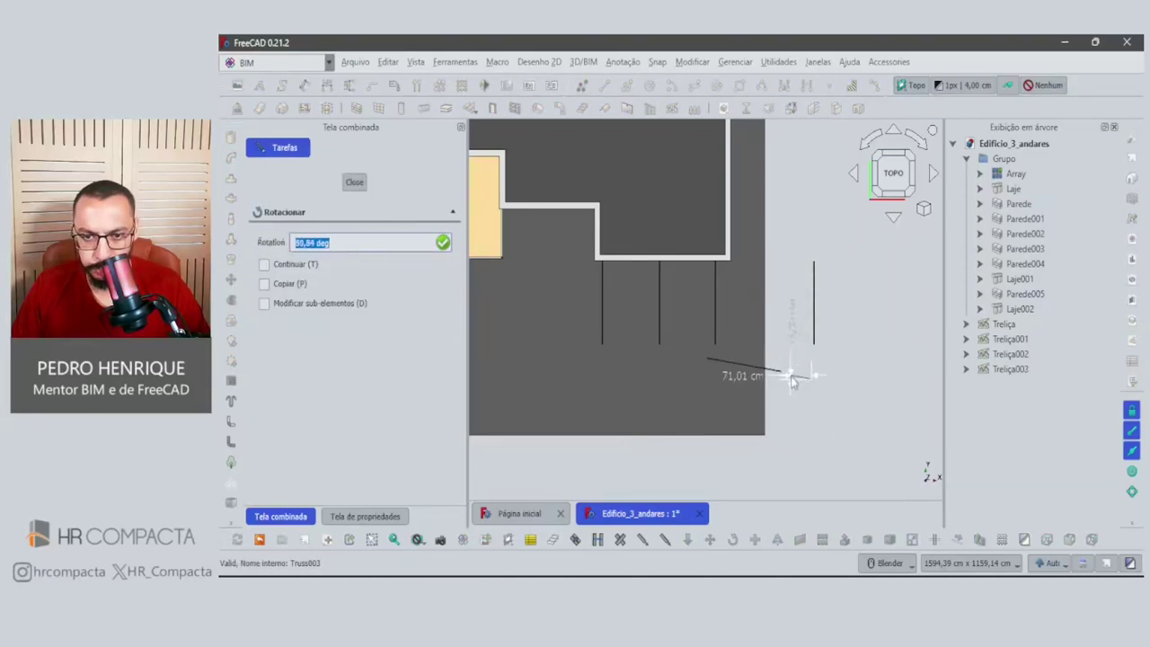
Move Treliça003 against the building's right-side wall and copy it.
{"action": "left_click", "coordinate": [790, 380]}
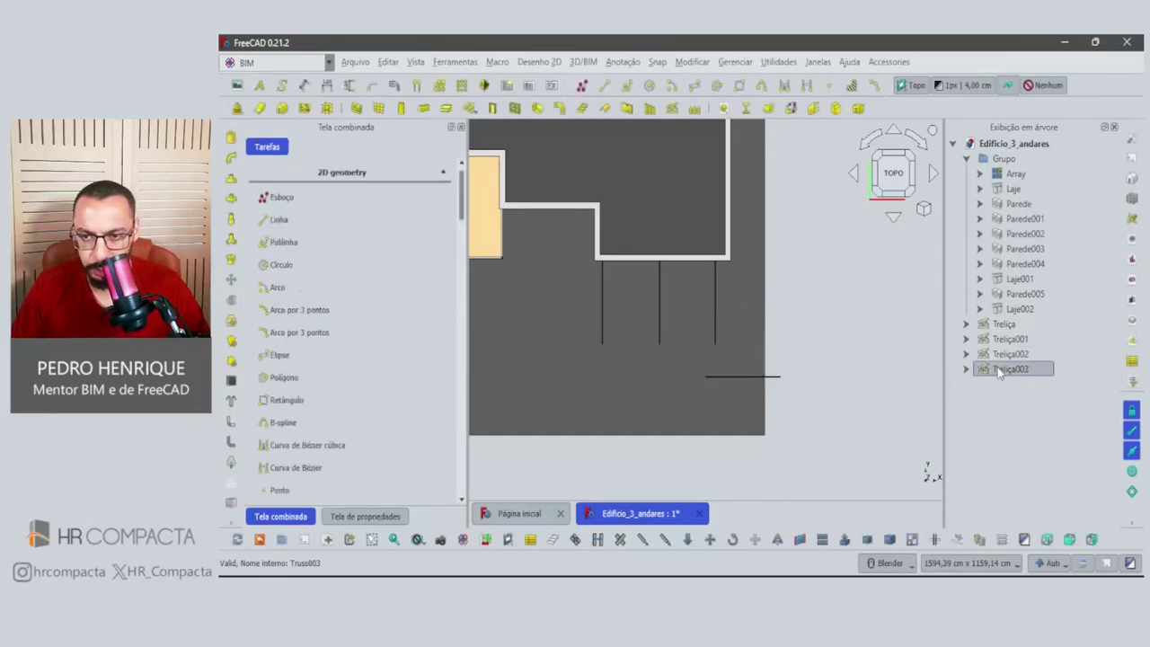
{"action": "left_click", "coordinate": [710, 539]}
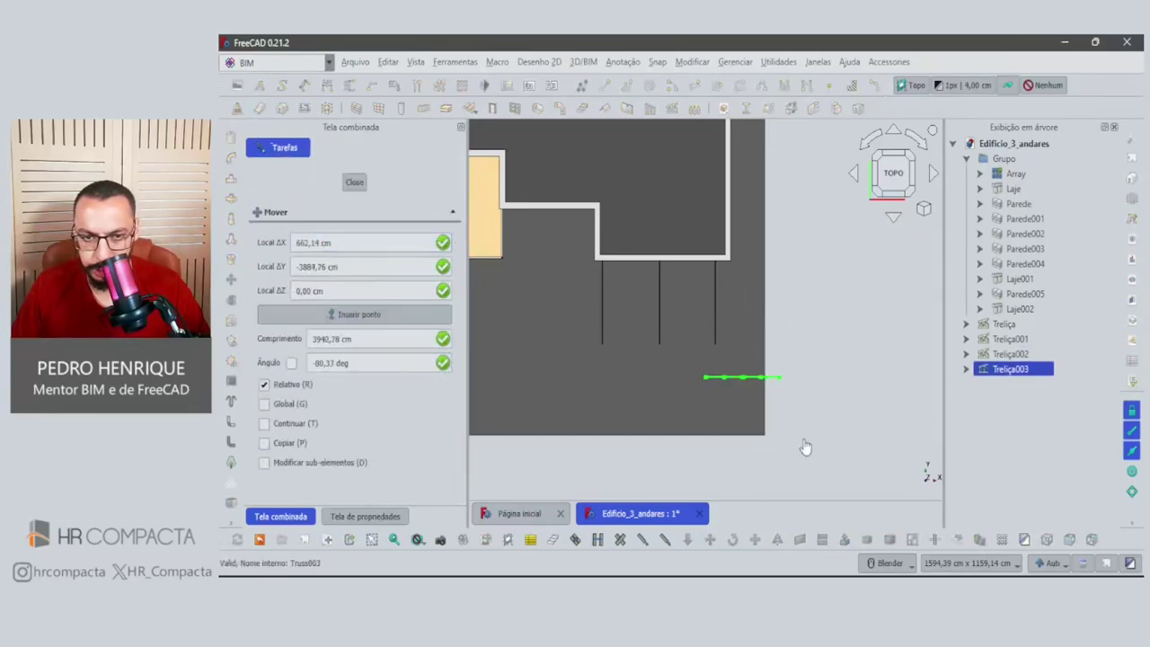
{"action": "left_click", "coordinate": [804, 438]}
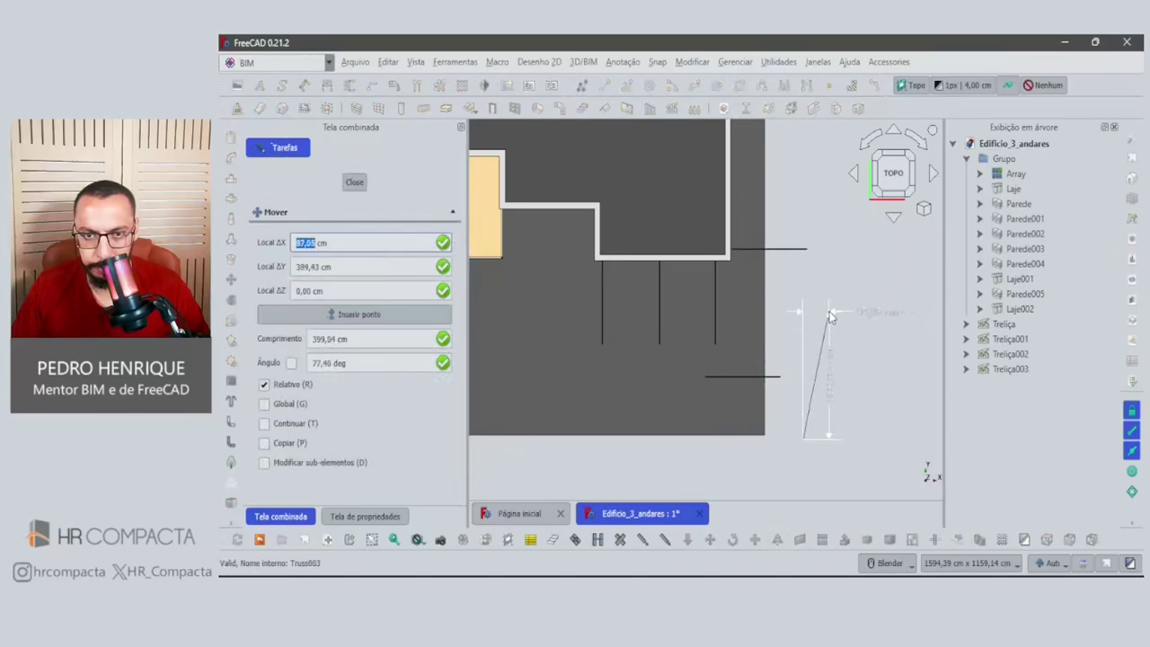
{"action": "left_click", "coordinate": [830, 316]}
{"action": "middle_click_drag", "start_coordinate": [811, 291], "coordinate": [818, 370], "text": "shift"}
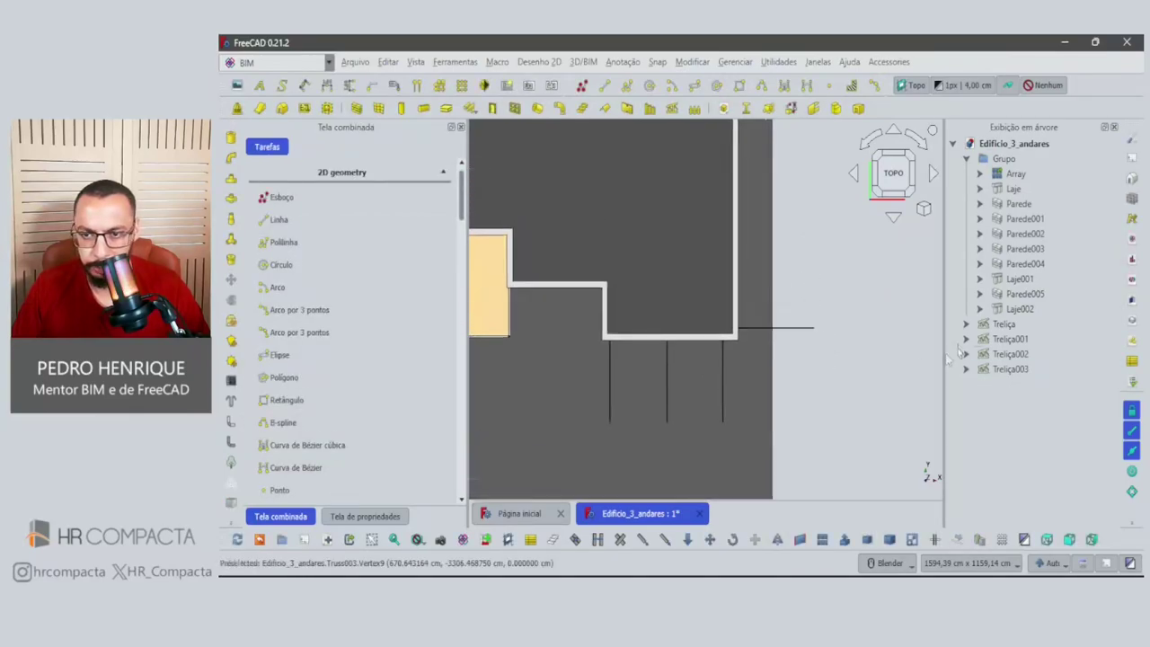
{"action": "left_click", "coordinate": [979, 370]}
{"action": "key", "text": "ctrl+e"}
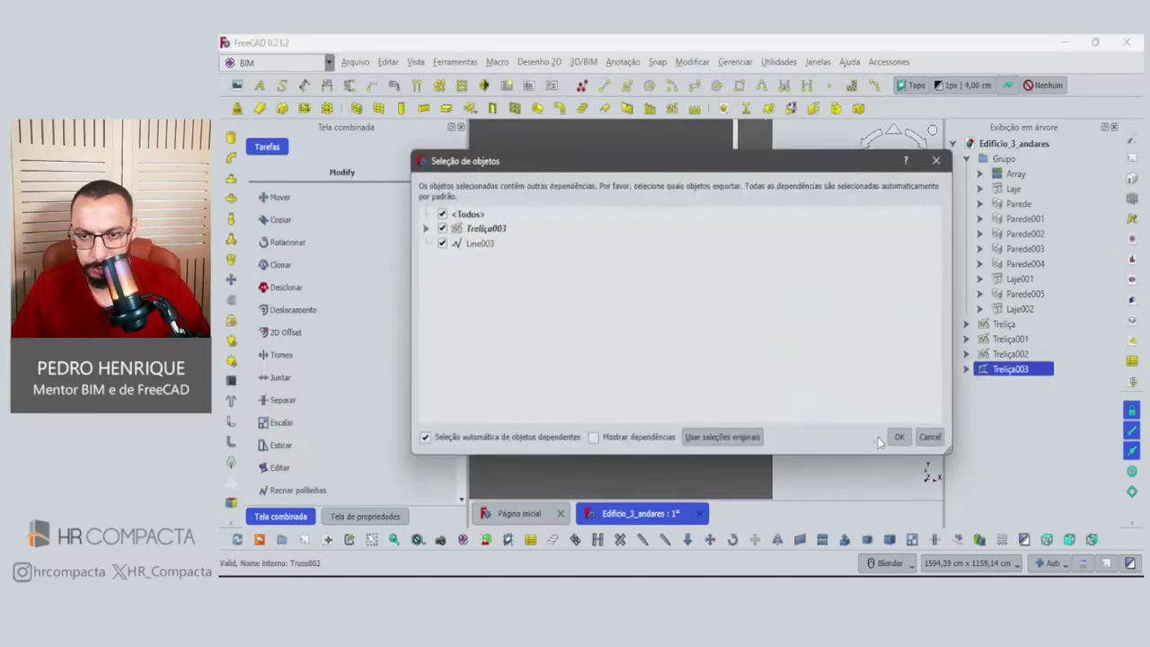
Confirm the copy with its line and move Treliça004 19 cm along the right wall.
{"action": "left_click", "coordinate": [898, 437]}
{"action": "left_click", "coordinate": [1011, 384]}
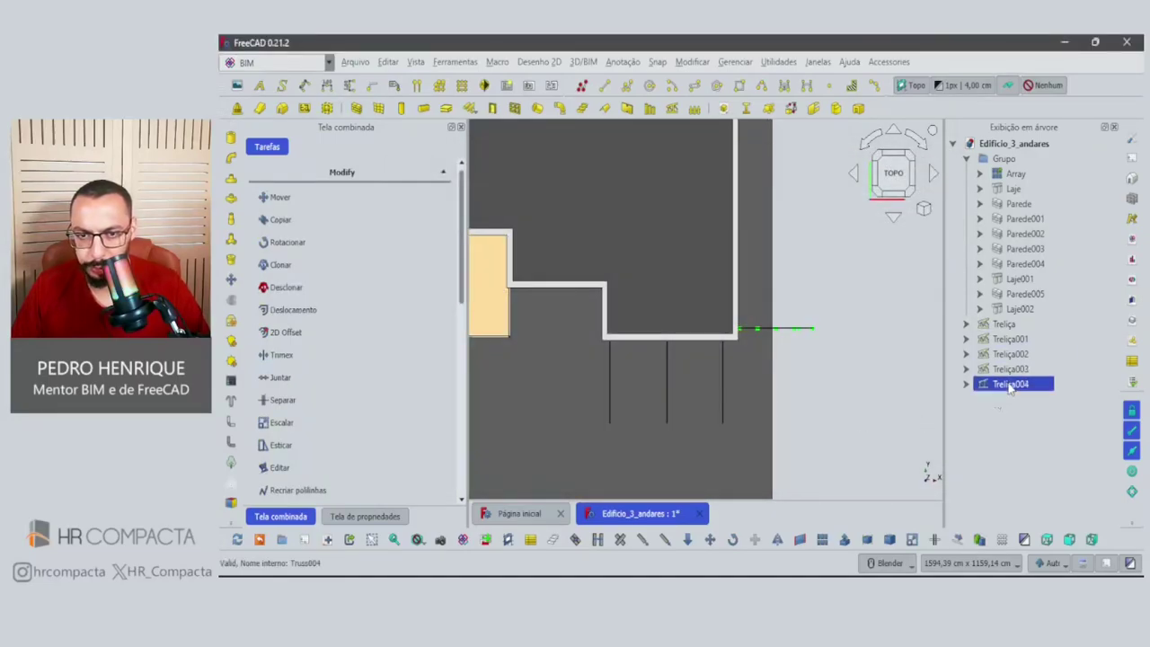
{"action": "left_click", "coordinate": [710, 539]}
{"action": "scroll", "coordinate": [811, 321], "scroll_direction": "up", "scroll_amount": 2}
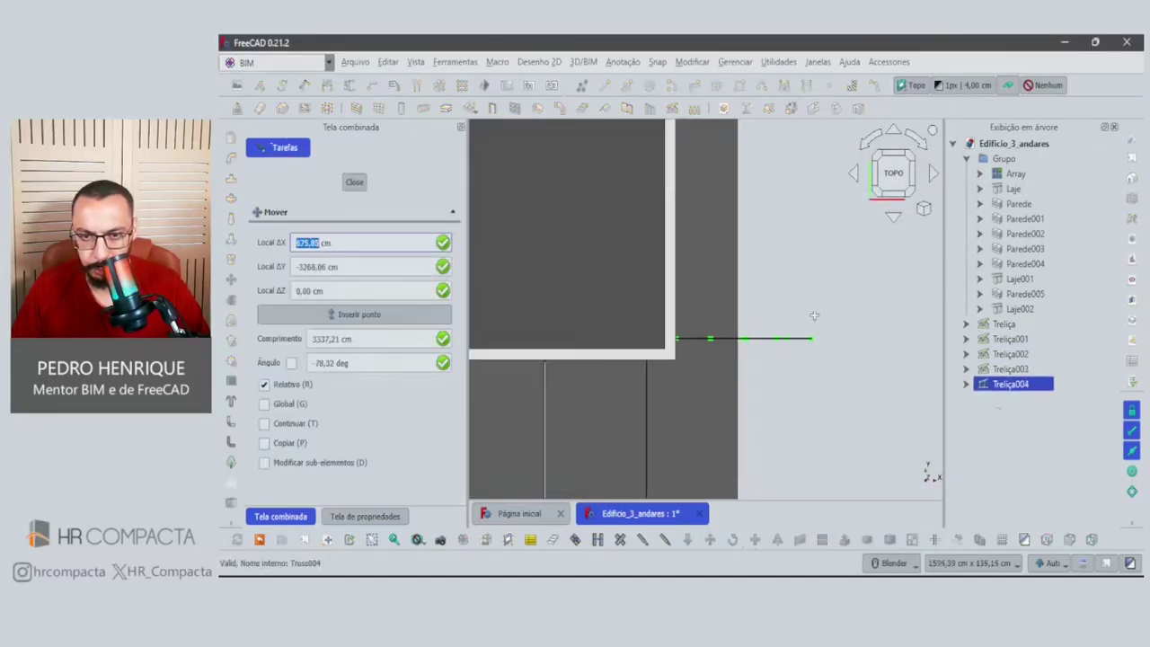
{"action": "scroll", "coordinate": [799, 346], "scroll_direction": "up", "scroll_amount": 3}
{"action": "left_click", "coordinate": [797, 357]}
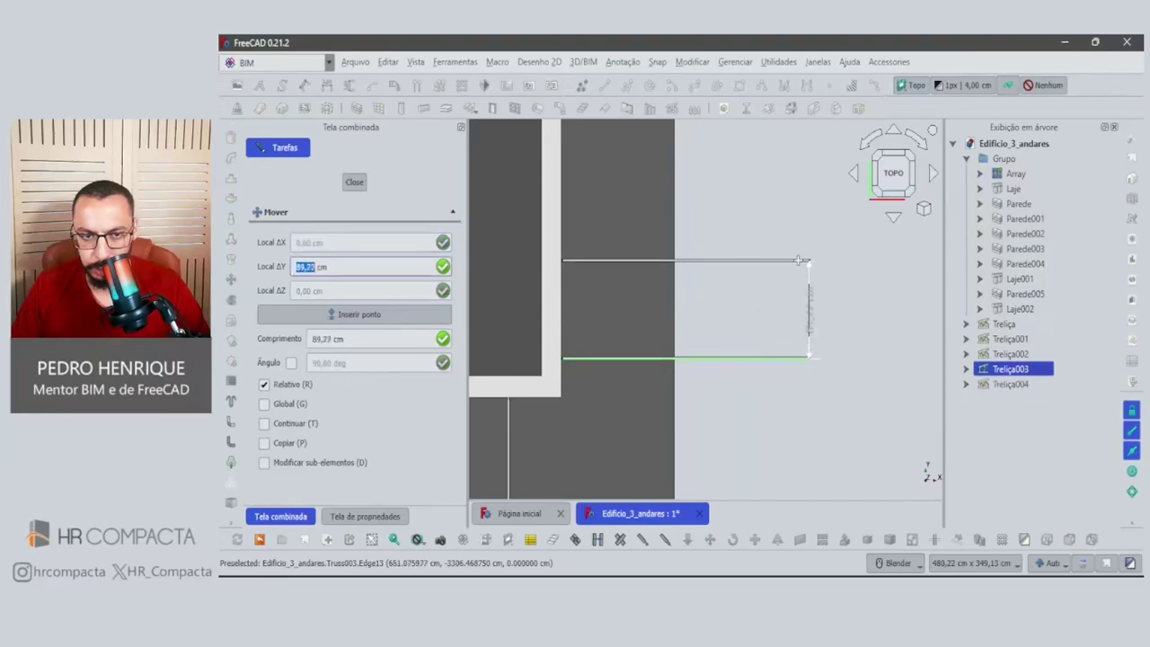
{"action": "type", "text": "190"}
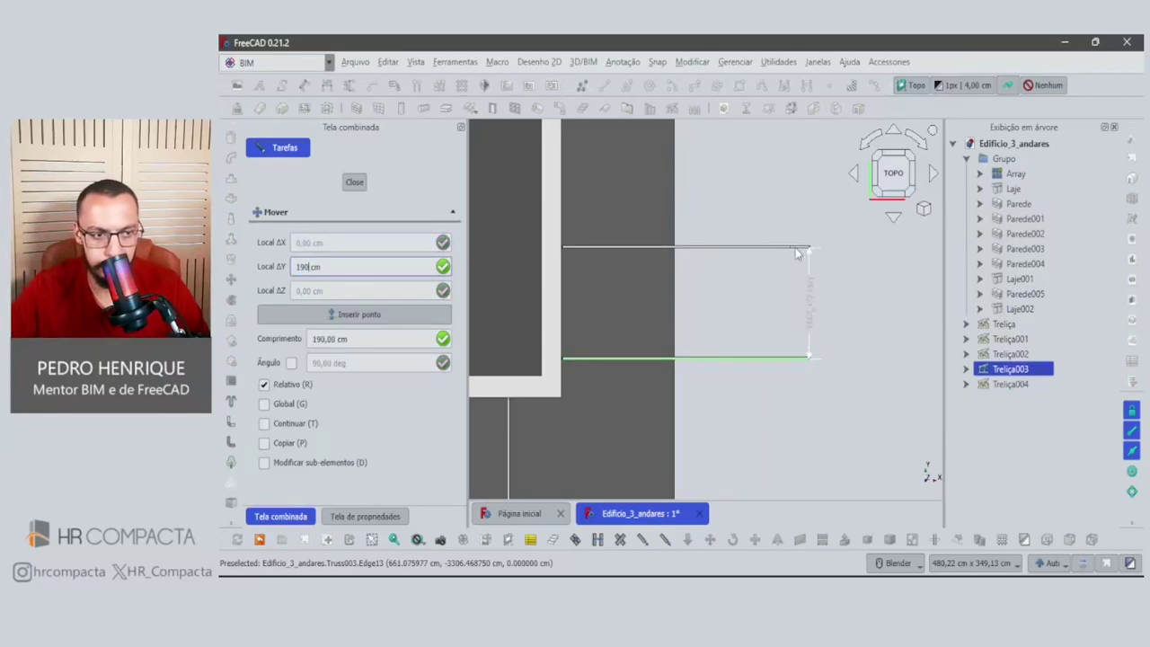
{"action": "key", "text": "Return"}
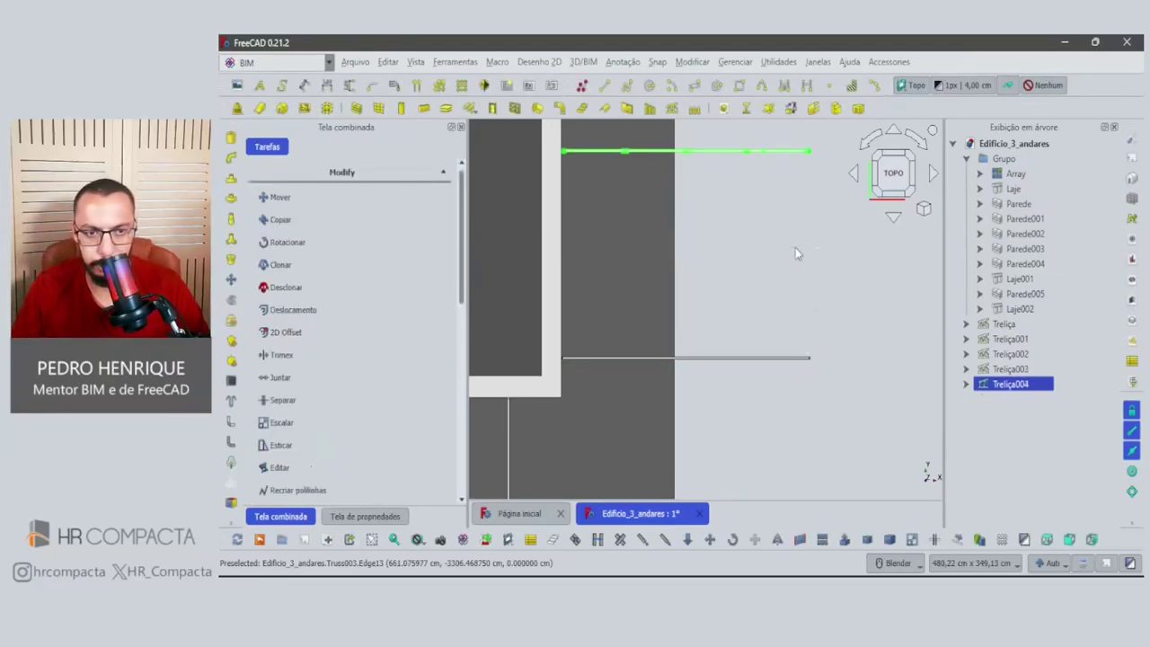
{"action": "middle_click_drag", "start_coordinate": [795, 248], "coordinate": [811, 328], "text": "shift"}
Copy Treliça004 with its line and paste it as Treliça005.
{"action": "left_click", "coordinate": [811, 328]}
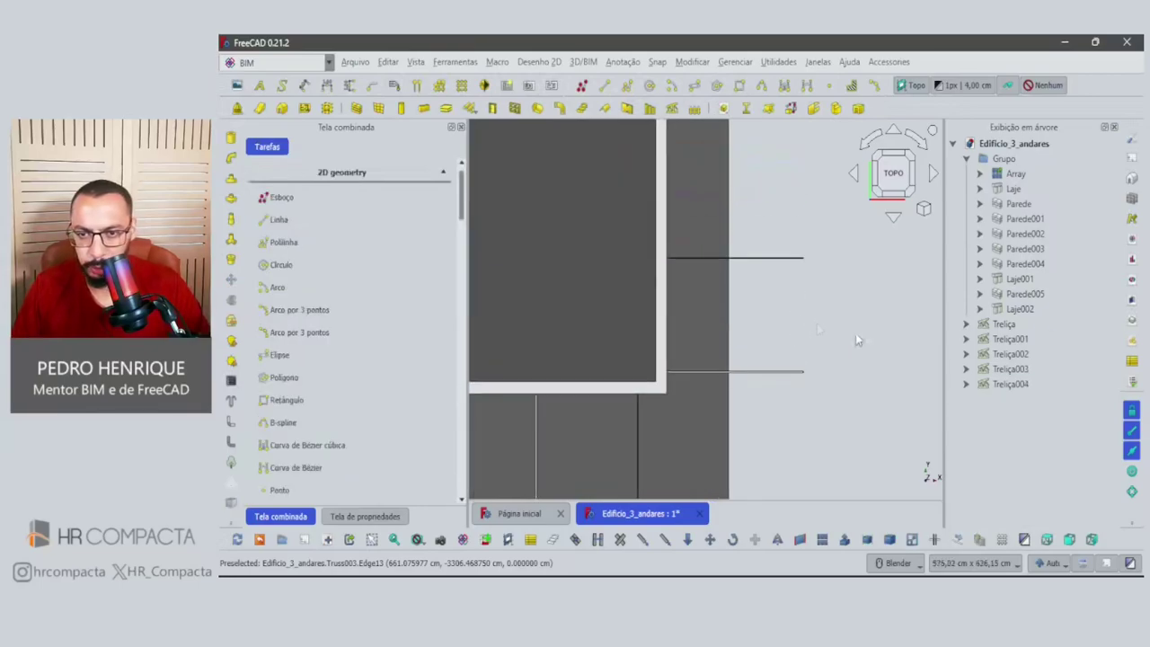
{"action": "left_click", "coordinate": [998, 385]}
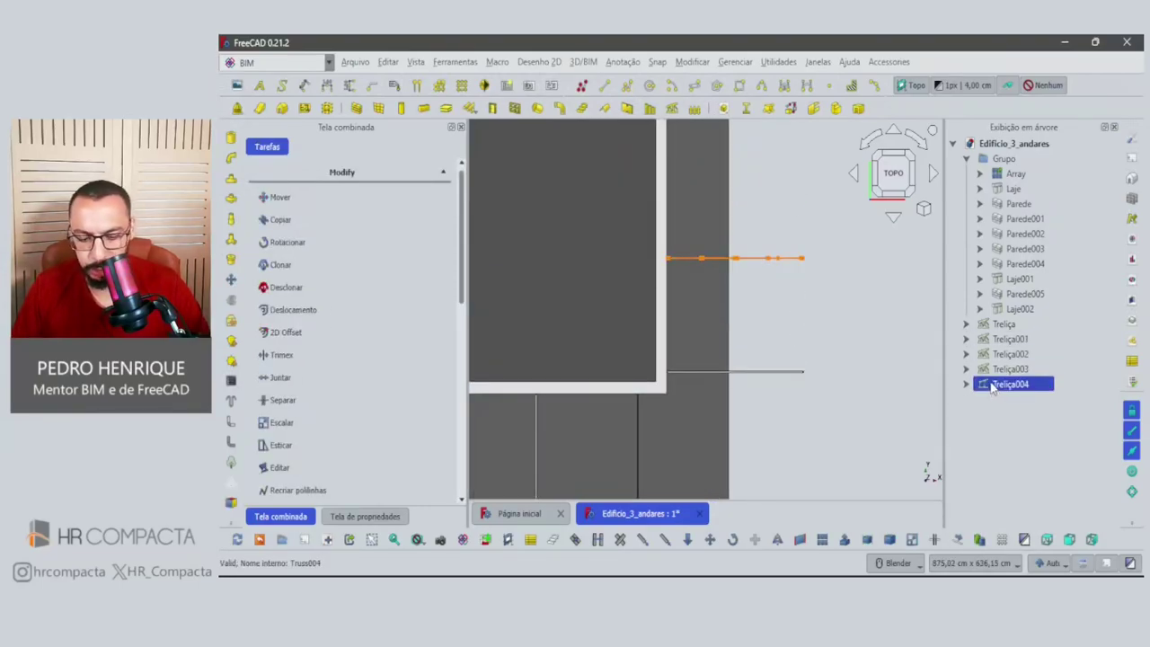
{"action": "key", "text": "ctrl+e"}
{"action": "left_click", "coordinate": [899, 438]}
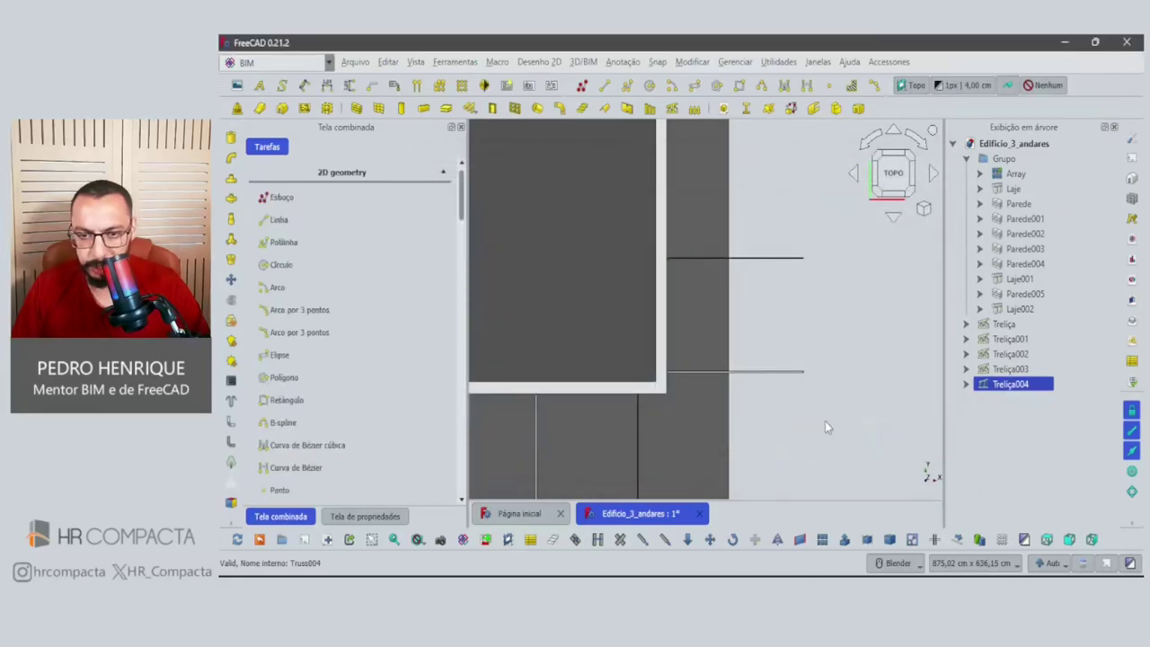
{"action": "key", "text": "ctrl+v"}
{"action": "left_click", "coordinate": [997, 399]}
{"action": "scroll", "coordinate": [886, 406], "scroll_direction": "down", "scroll_amount": 2}
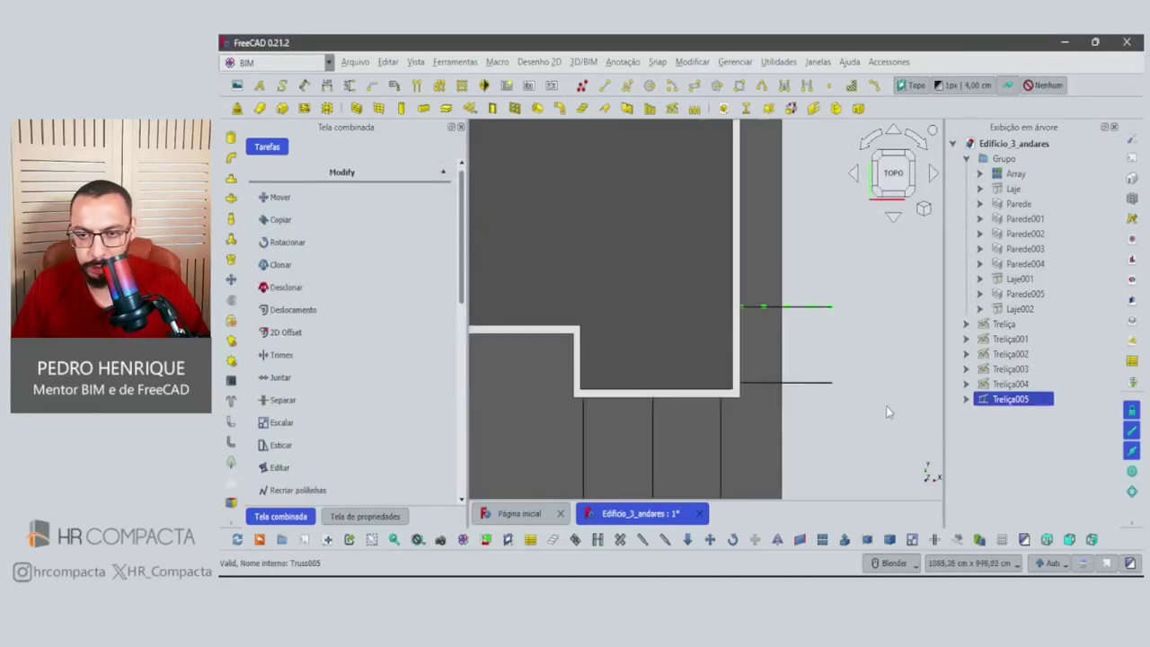
{"action": "scroll", "coordinate": [886, 410], "scroll_direction": "down", "scroll_amount": 1}
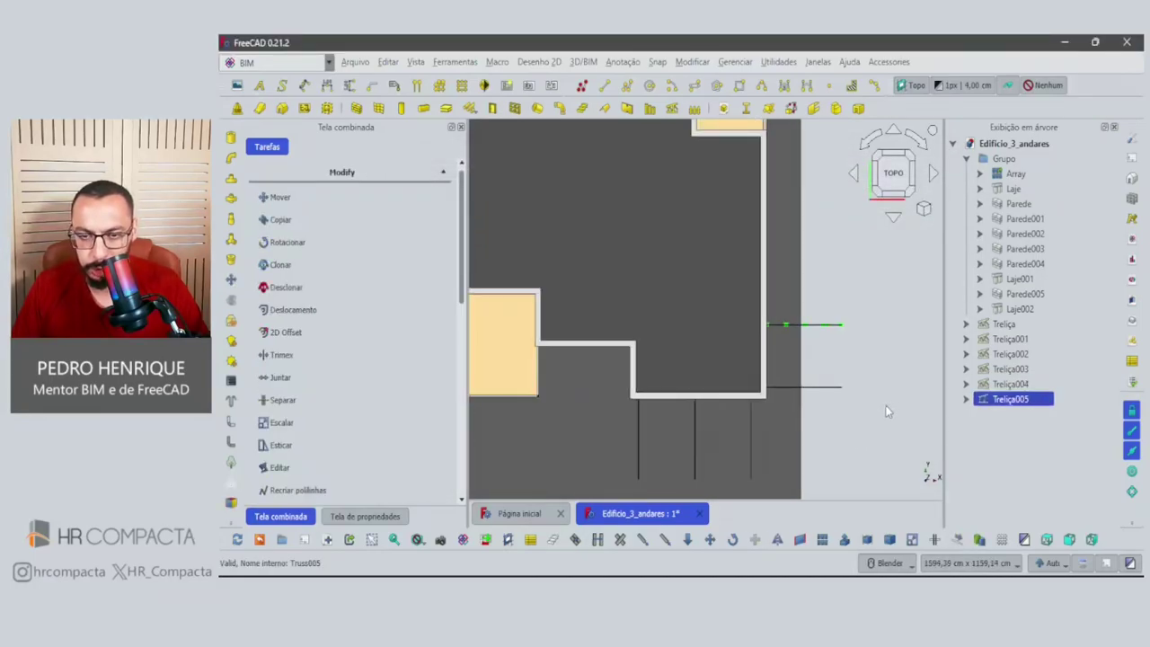
Move Treliça005 19 cm further along the right-side wall.
{"action": "left_click", "coordinate": [711, 543]}
{"action": "scroll", "coordinate": [840, 335], "scroll_direction": "up", "scroll_amount": 5}
{"action": "scroll", "coordinate": [839, 335], "scroll_direction": "up", "scroll_amount": 4}
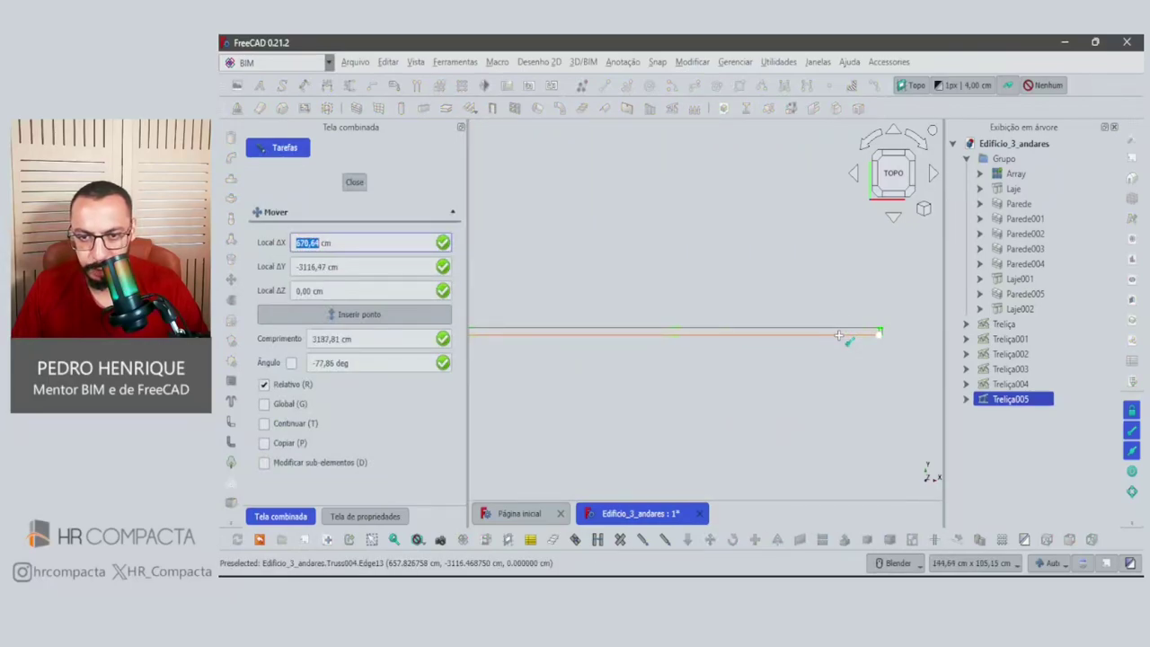
{"action": "left_click", "coordinate": [838, 335]}
{"action": "scroll", "coordinate": [854, 269], "scroll_direction": "down", "scroll_amount": 1}
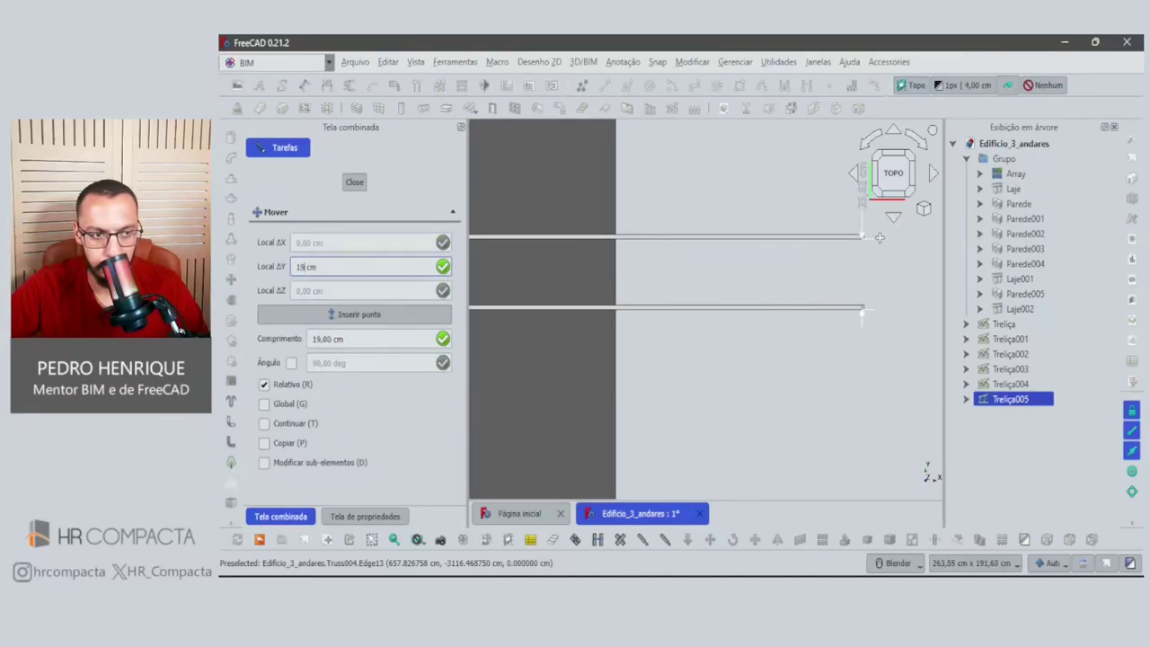
{"action": "key", "text": "Return"}
{"action": "scroll", "coordinate": [853, 305], "scroll_direction": "down", "scroll_amount": 3}
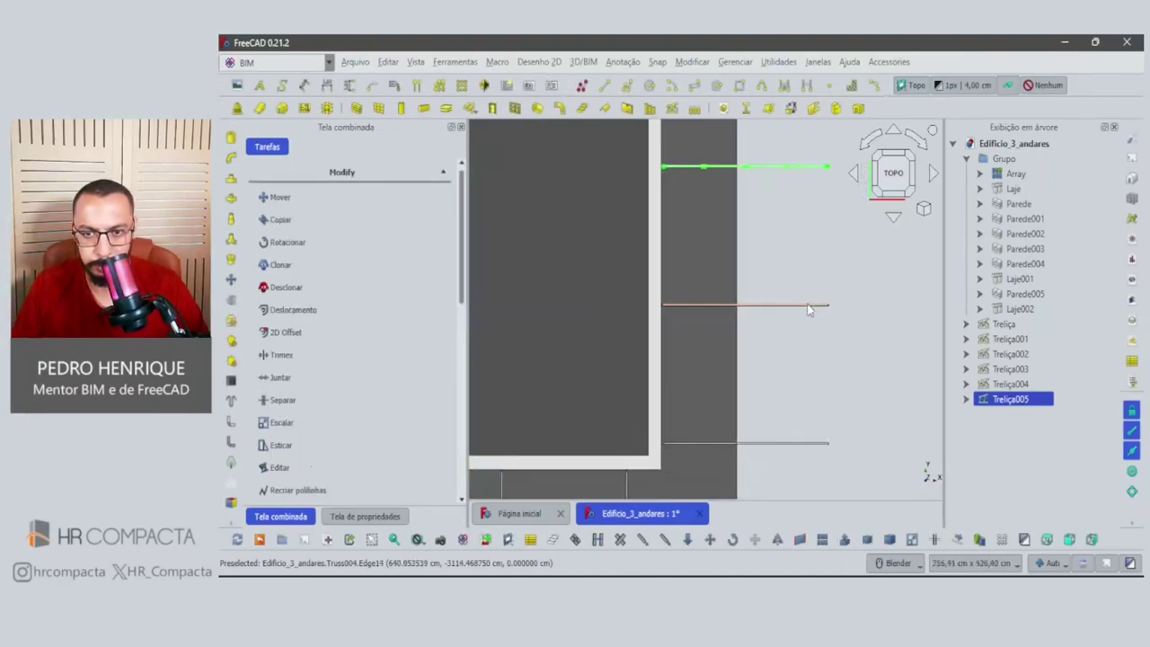
{"action": "scroll", "coordinate": [845, 350], "scroll_direction": "down", "scroll_amount": 2}
{"action": "mouse_move", "coordinate": [844, 364]}
{"action": "middle_mouse_down"}
{"action": "mouse_move", "coordinate": [668, 296]}
{"action": "mouse_move", "coordinate": [751, 187]}
{"action": "middle_mouse_up"}
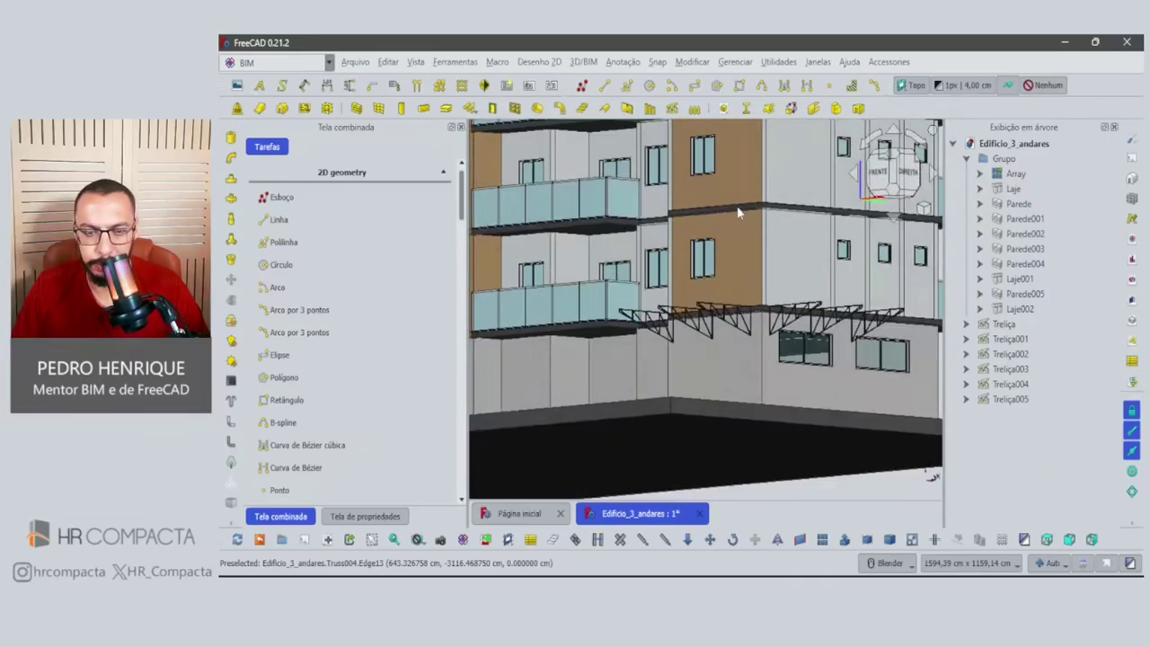
Compare the first-floor trusses with the reference photo's balcony braces, then switch to the Right view.
{"action": "mouse_move", "coordinate": [750, 187]}
{"action": "middle_mouse_down"}
{"action": "mouse_move", "coordinate": [770, 329]}
{"action": "mouse_move", "coordinate": [709, 332]}
{"action": "middle_mouse_up"}
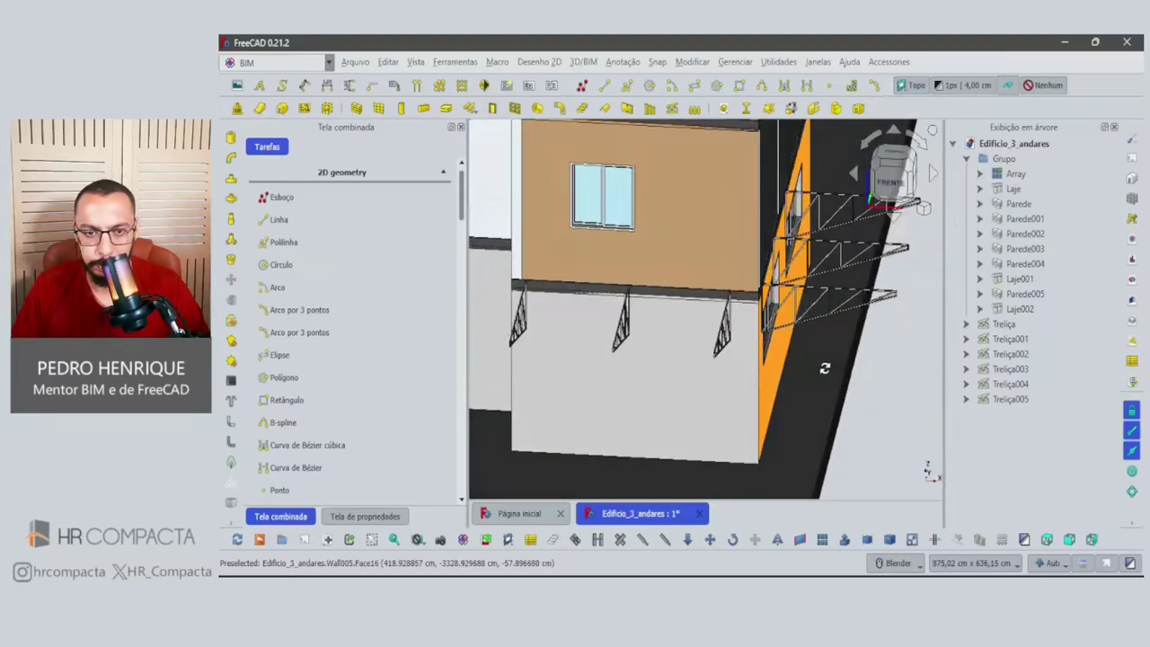
{"action": "key", "text": "alt+Tab"}
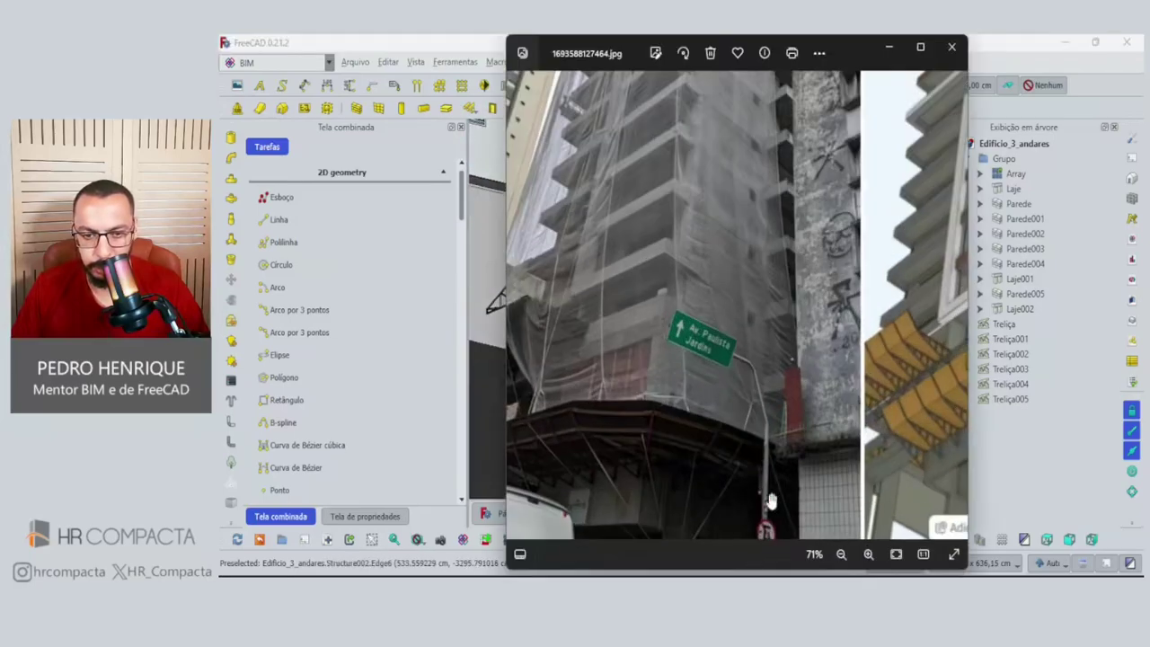
{"action": "left_click_drag", "start_coordinate": [861, 442], "coordinate": [821, 385]}
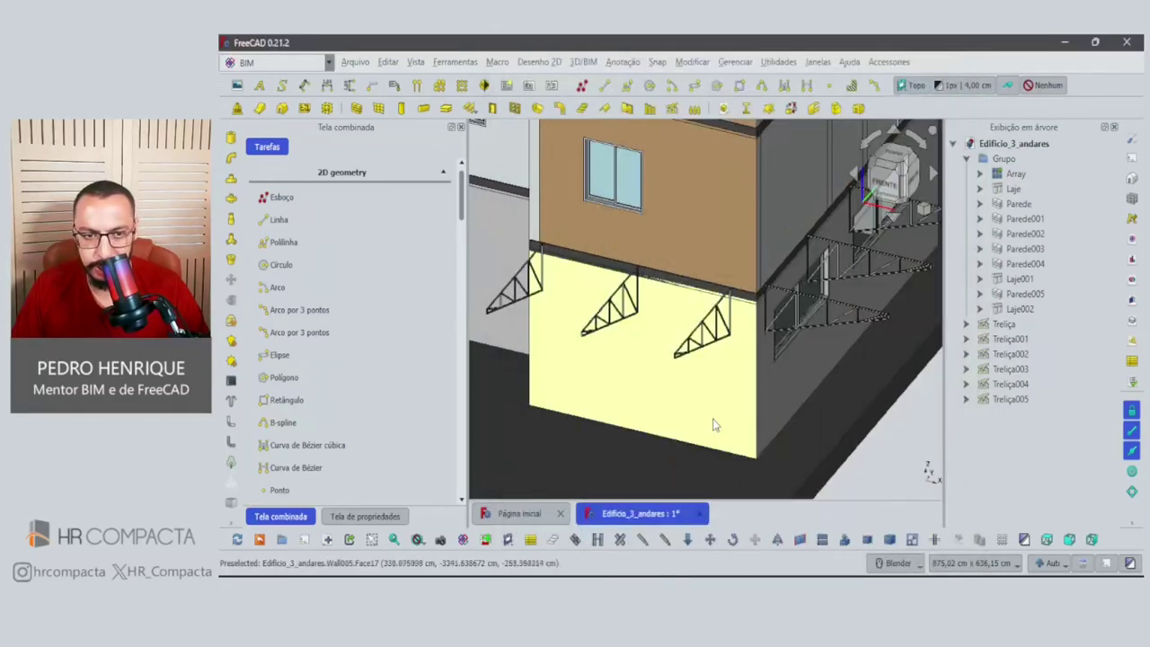
{"action": "middle_click_drag", "start_coordinate": [713, 423], "coordinate": [680, 410]}
{"action": "scroll", "coordinate": [849, 178], "scroll_direction": "up", "scroll_amount": 3}
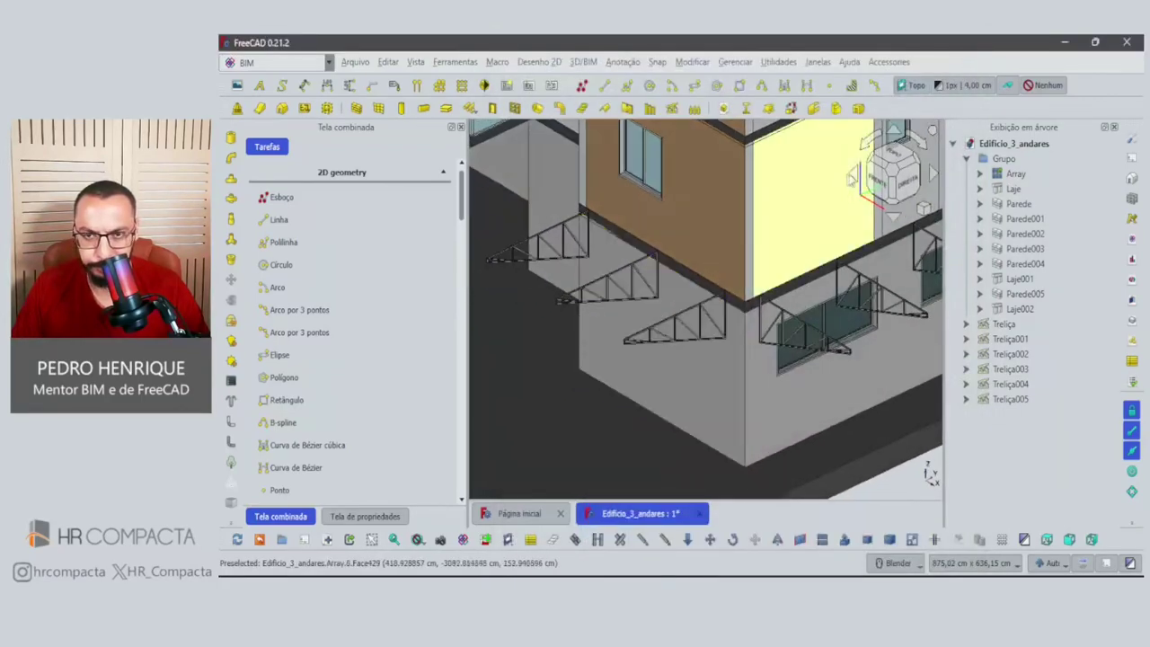
{"action": "left_click", "coordinate": [909, 180]}
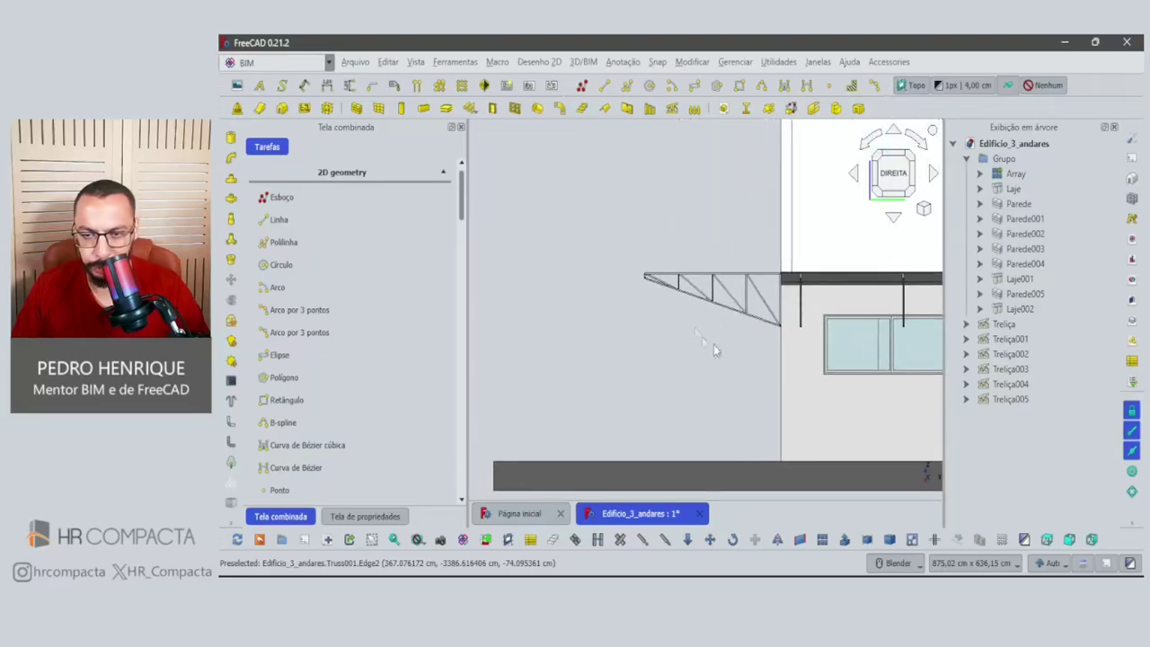
Set the working plane to the side (Lateral) plane.
{"action": "left_click", "coordinate": [1090, 539]}
{"action": "scroll", "coordinate": [679, 358], "scroll_direction": "down", "scroll_amount": 3}
{"action": "scroll", "coordinate": [678, 357], "scroll_direction": "down", "scroll_amount": 2}
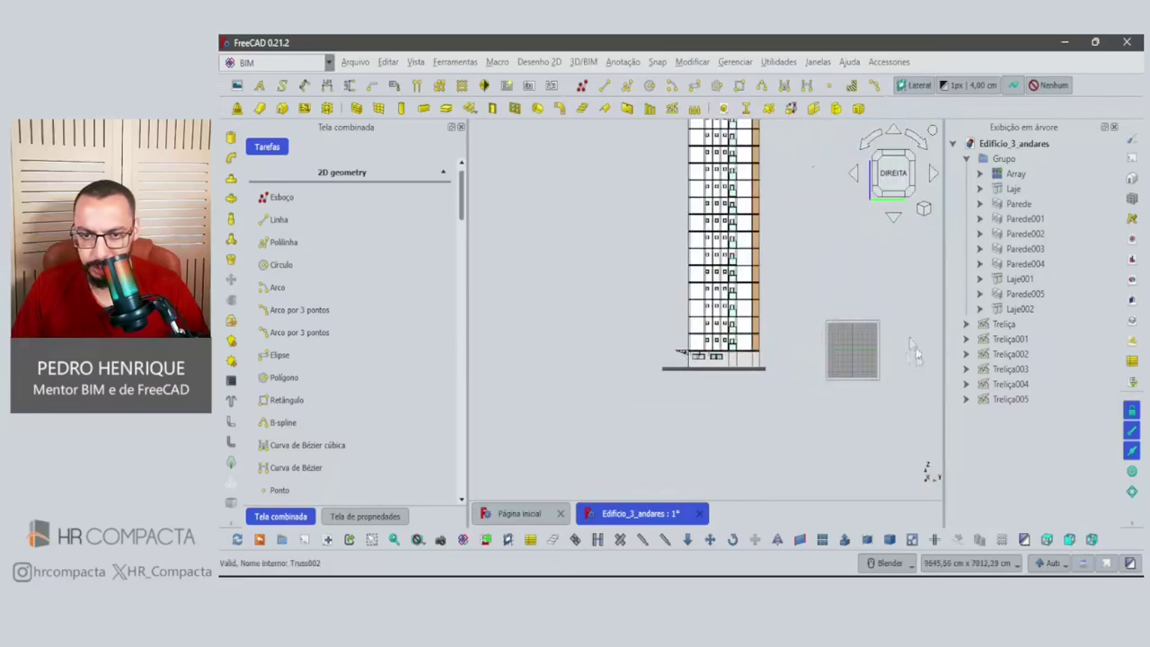
{"action": "scroll", "coordinate": [862, 360], "scroll_direction": "up", "scroll_amount": 2}
{"action": "scroll", "coordinate": [862, 359], "scroll_direction": "down", "scroll_amount": 2}
{"action": "scroll", "coordinate": [867, 364], "scroll_direction": "up", "scroll_amount": 3}
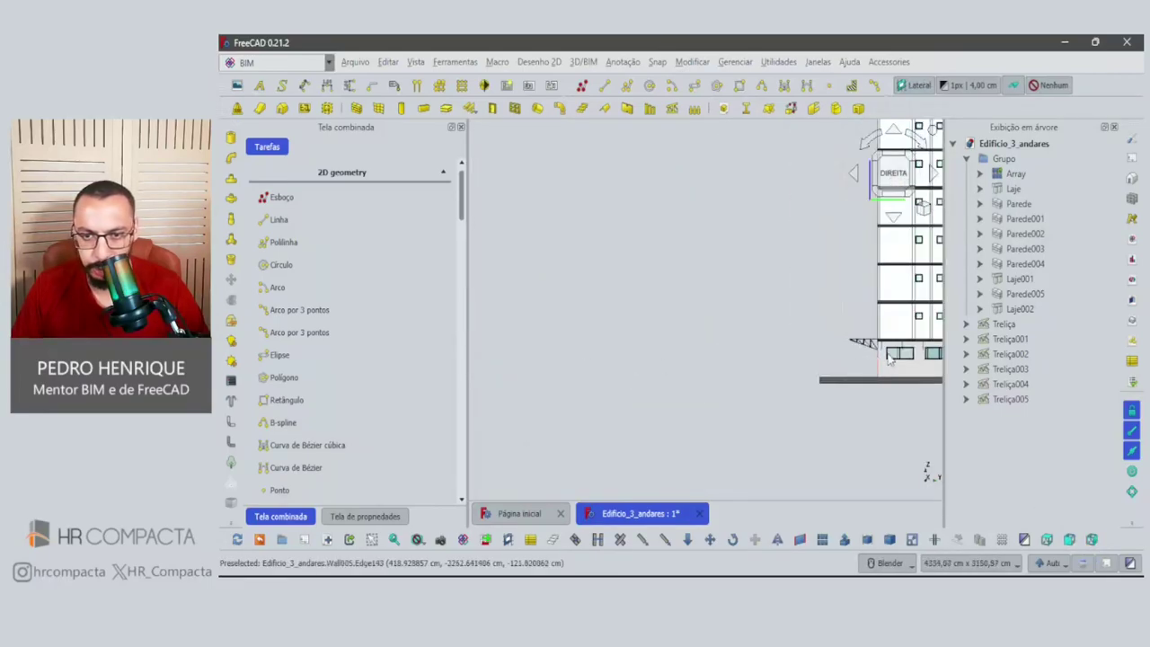
{"action": "scroll", "coordinate": [797, 328], "scroll_direction": "up", "scroll_amount": 2}
{"action": "scroll", "coordinate": [772, 337], "scroll_direction": "up", "scroll_amount": 2}
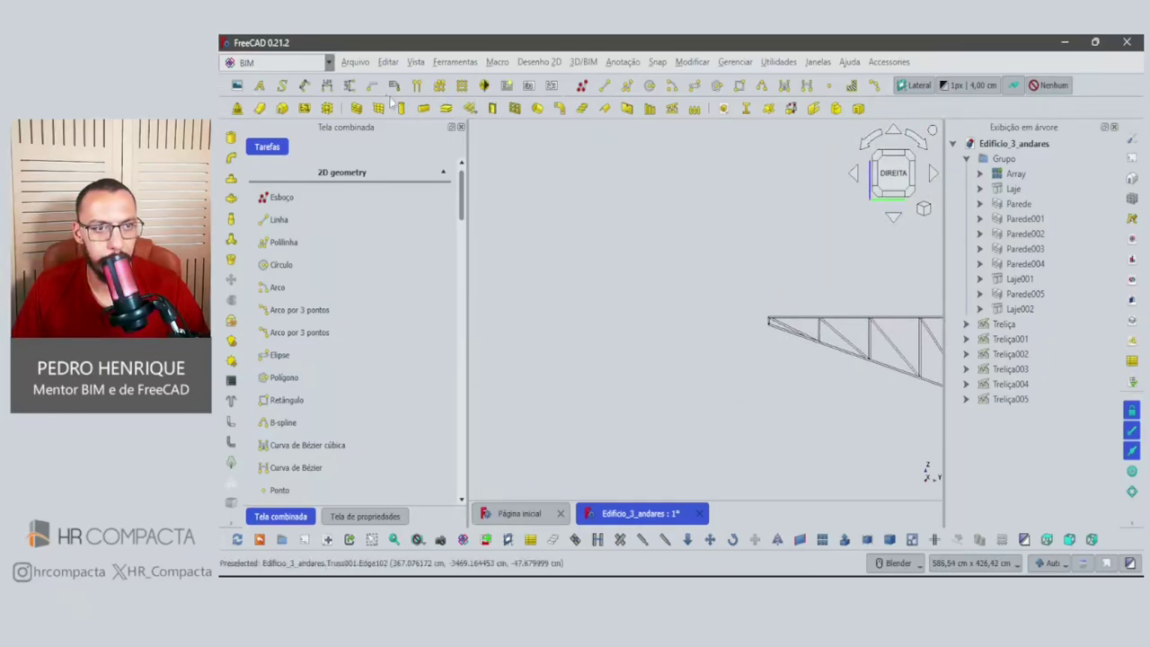
Draw Line006 from the truss corner at a 45-degree angle.
{"action": "left_click", "coordinate": [603, 87]}
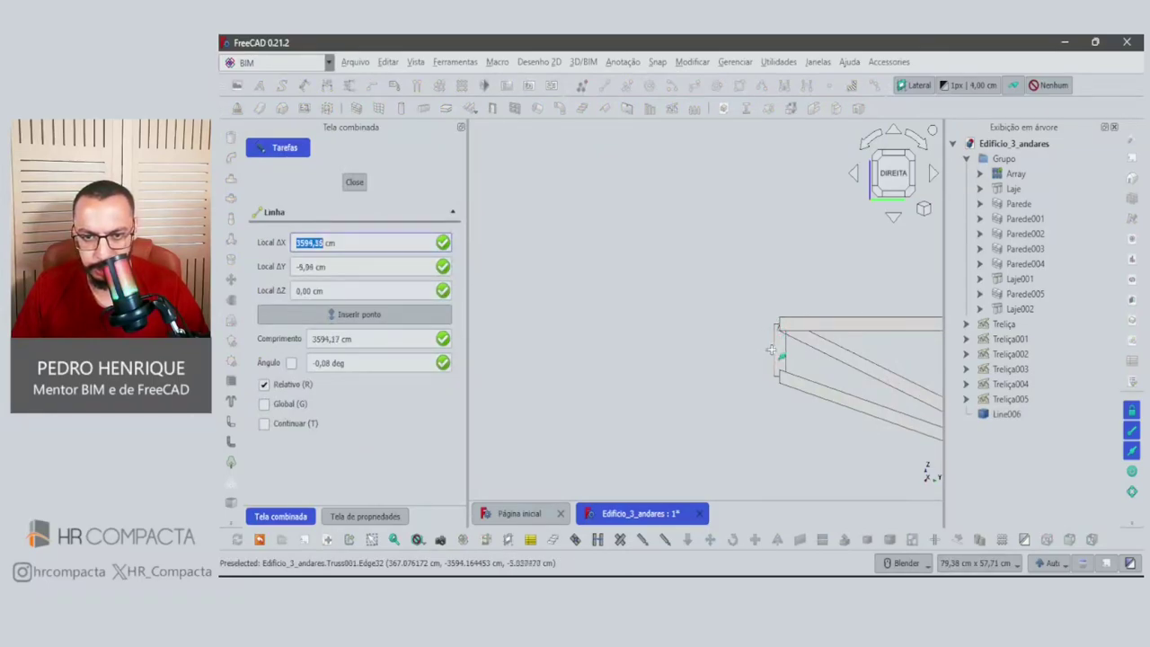
{"action": "left_click", "coordinate": [772, 348]}
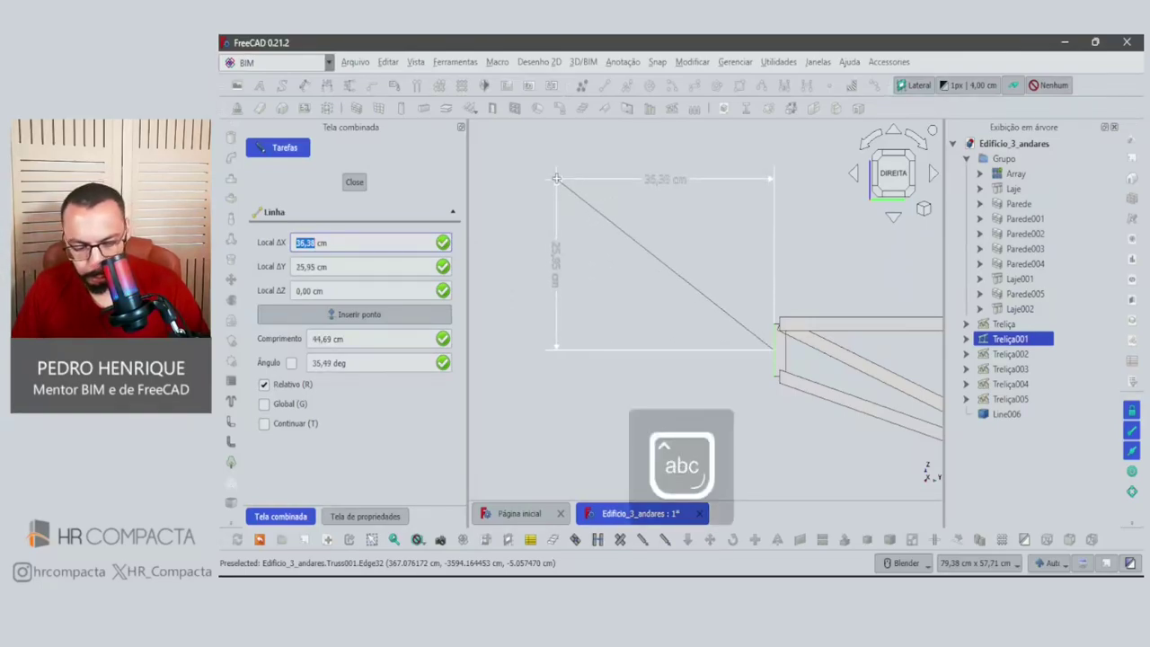
{"action": "key", "text": "Tab"}
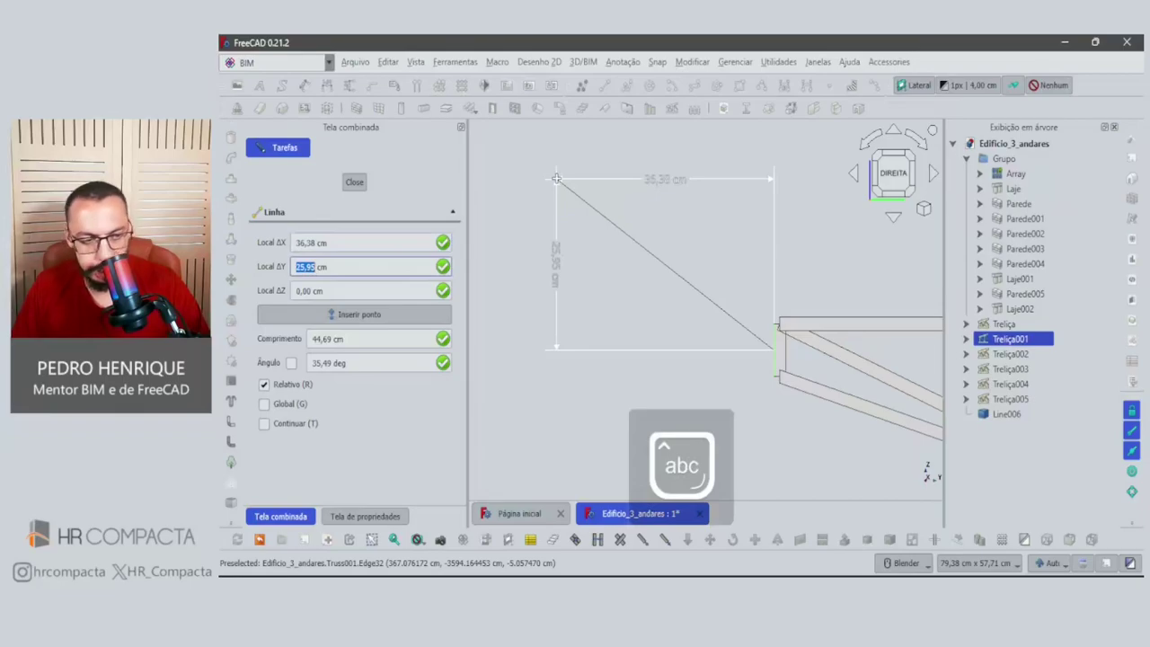
{"action": "key", "text": "Tab"}
{"action": "key", "text": "Tab"}
{"action": "key", "text": "Tab"}
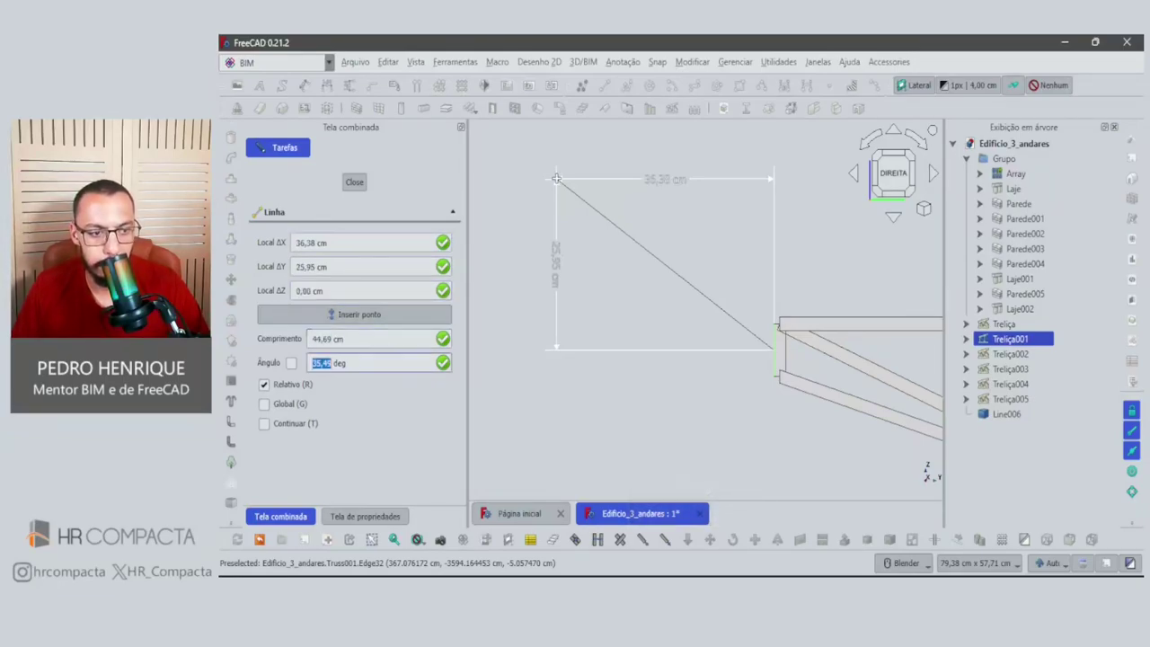
{"action": "type", "text": "45"}
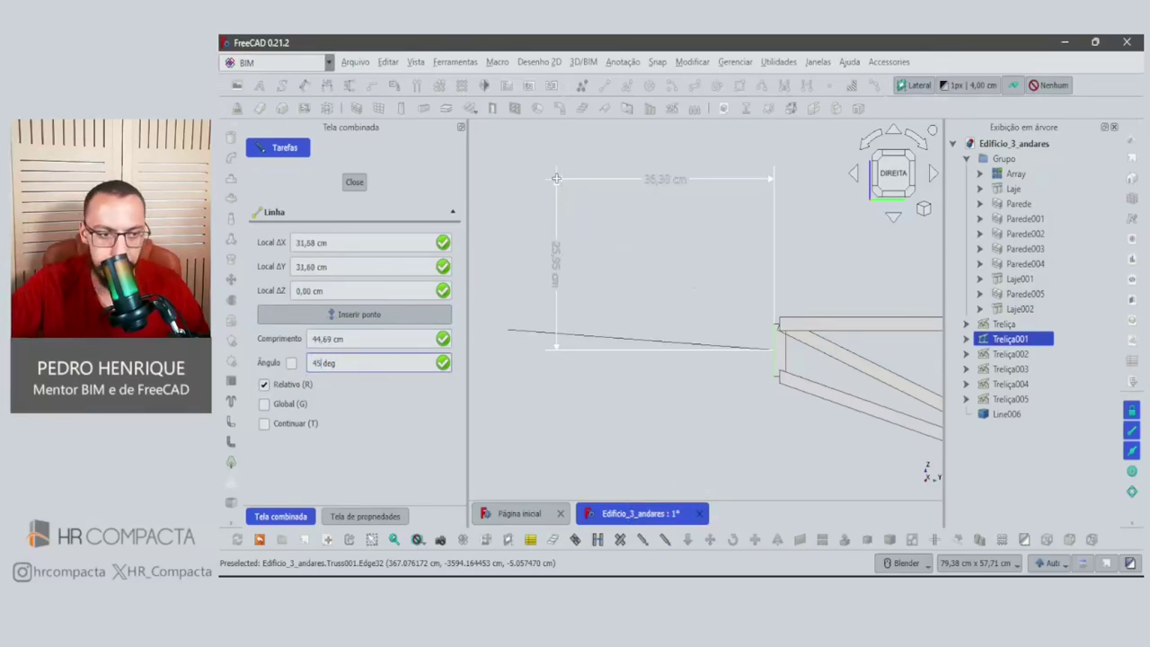
{"action": "key", "text": "Return"}
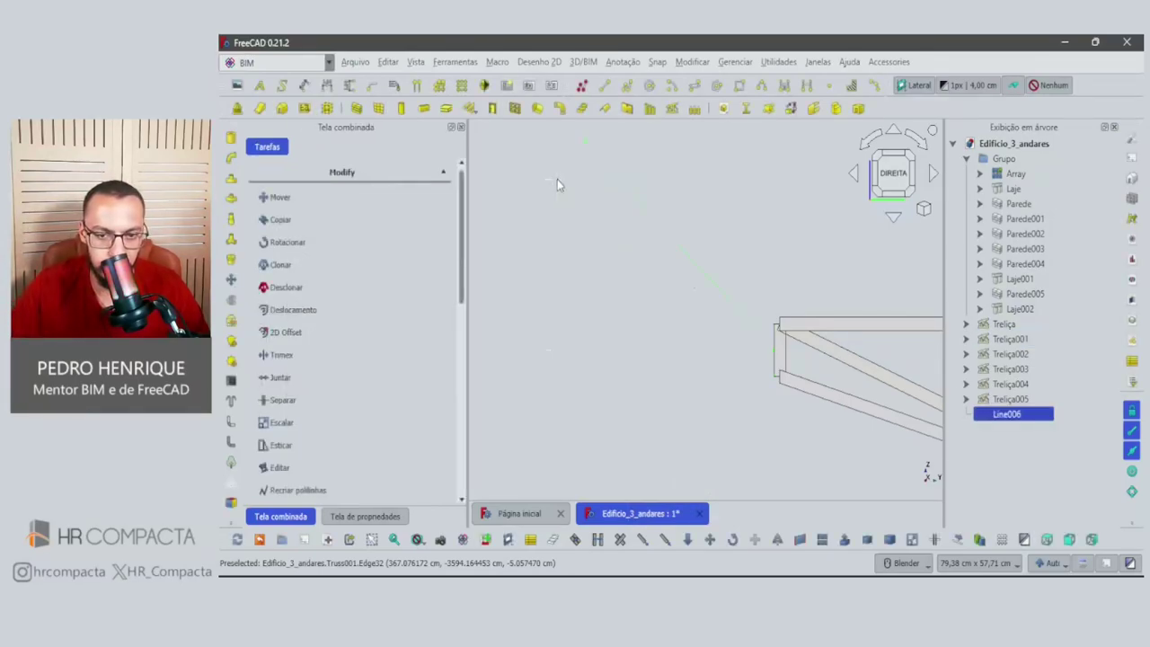
Select Line006 and set its Length to 80 cm in the property view.
{"action": "left_click", "coordinate": [712, 311]}
{"action": "scroll", "coordinate": [710, 310], "scroll_direction": "down", "scroll_amount": 1}
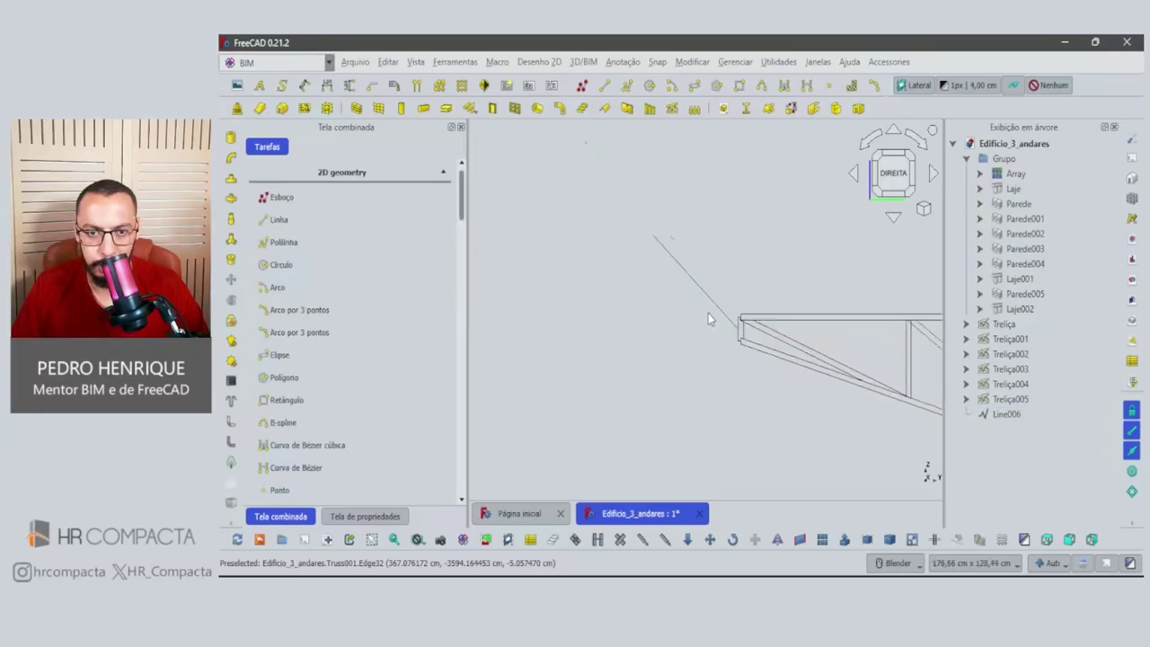
{"action": "scroll", "coordinate": [708, 313], "scroll_direction": "down", "scroll_amount": 1}
{"action": "left_click", "coordinate": [712, 314]}
{"action": "scroll", "coordinate": [711, 314], "scroll_direction": "up", "scroll_amount": 1}
{"action": "scroll", "coordinate": [710, 319], "scroll_direction": "up", "scroll_amount": 2}
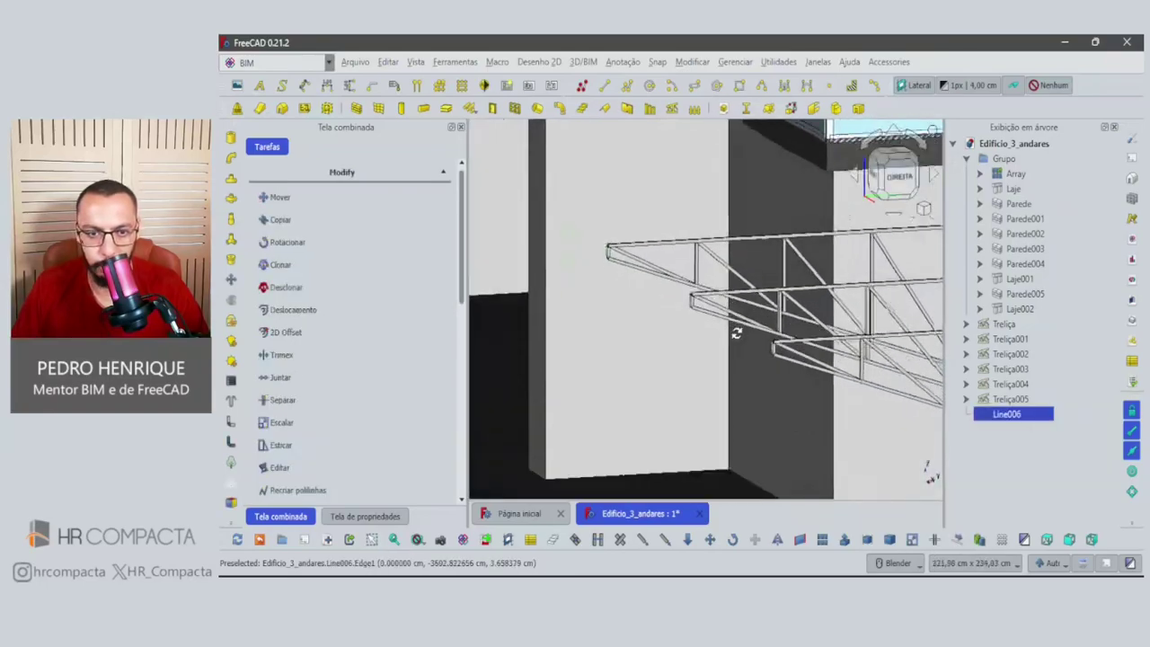
{"action": "scroll", "coordinate": [709, 323], "scroll_direction": "up", "scroll_amount": 2}
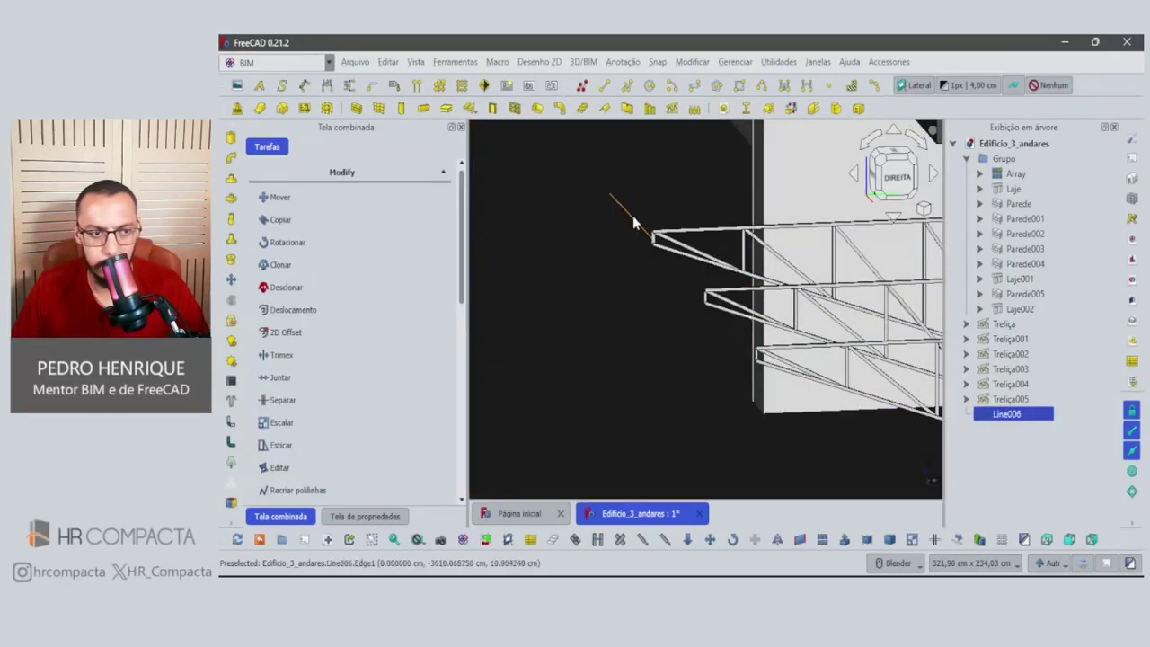
{"action": "left_click", "coordinate": [366, 516]}
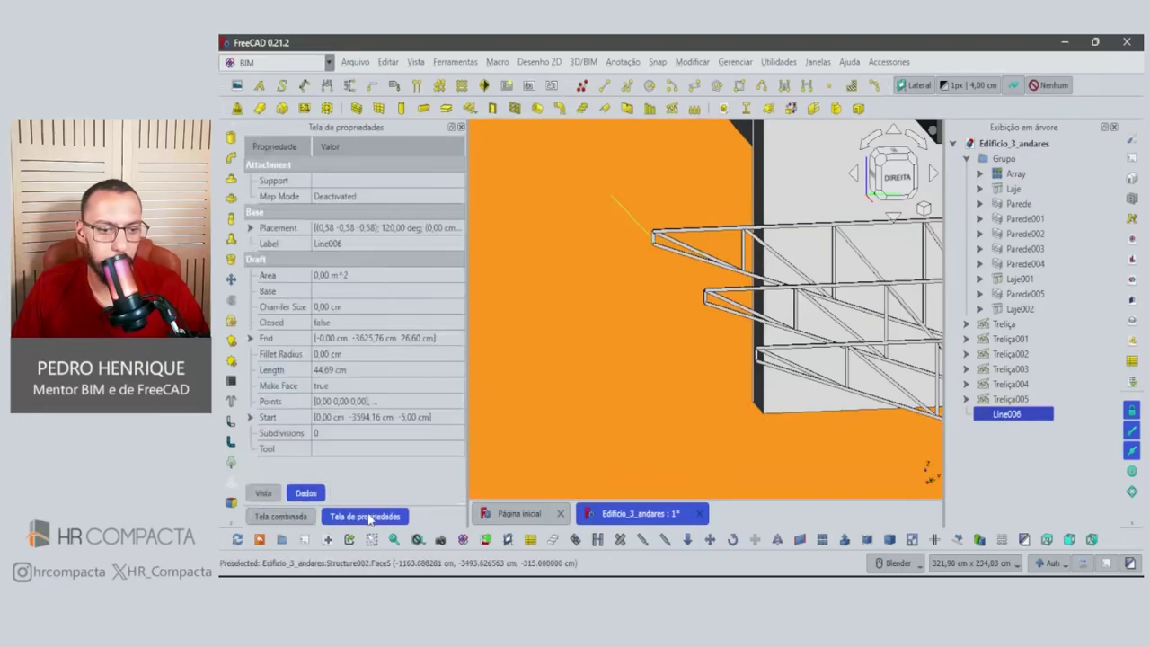
{"action": "left_click", "coordinate": [327, 371]}
{"action": "type", "text": "80"}
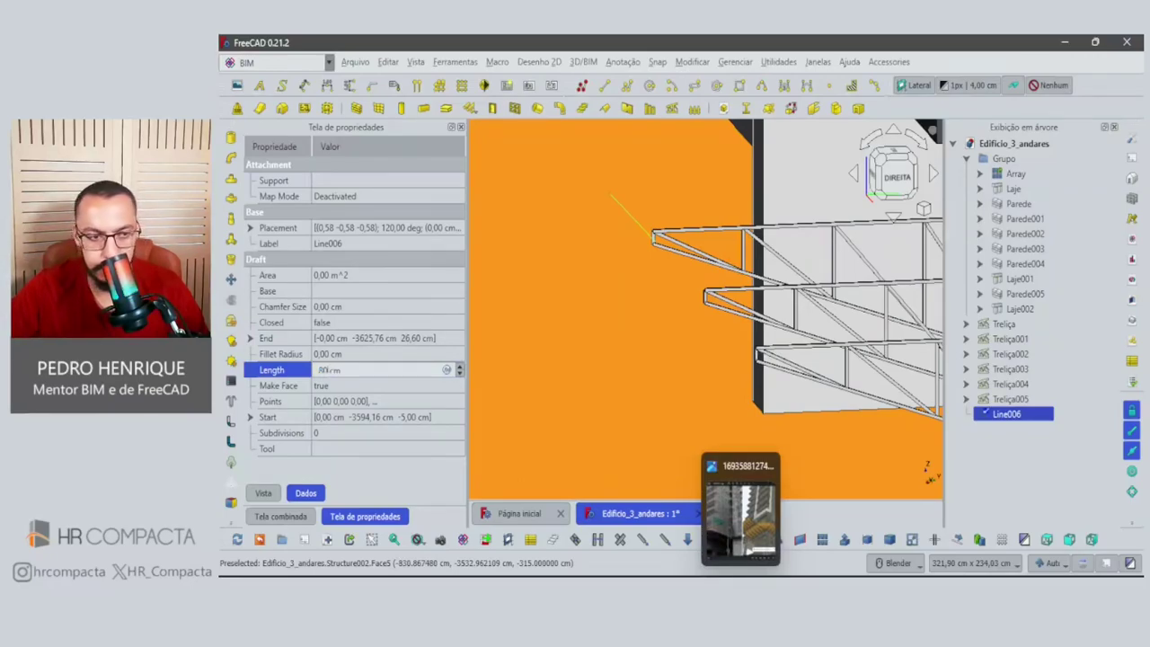
{"action": "key", "text": "Return"}
Orbit around the trusses and wall to check the 80 cm line, then deselect it.
{"action": "middle_click_drag", "start_coordinate": [665, 269], "coordinate": [709, 248]}
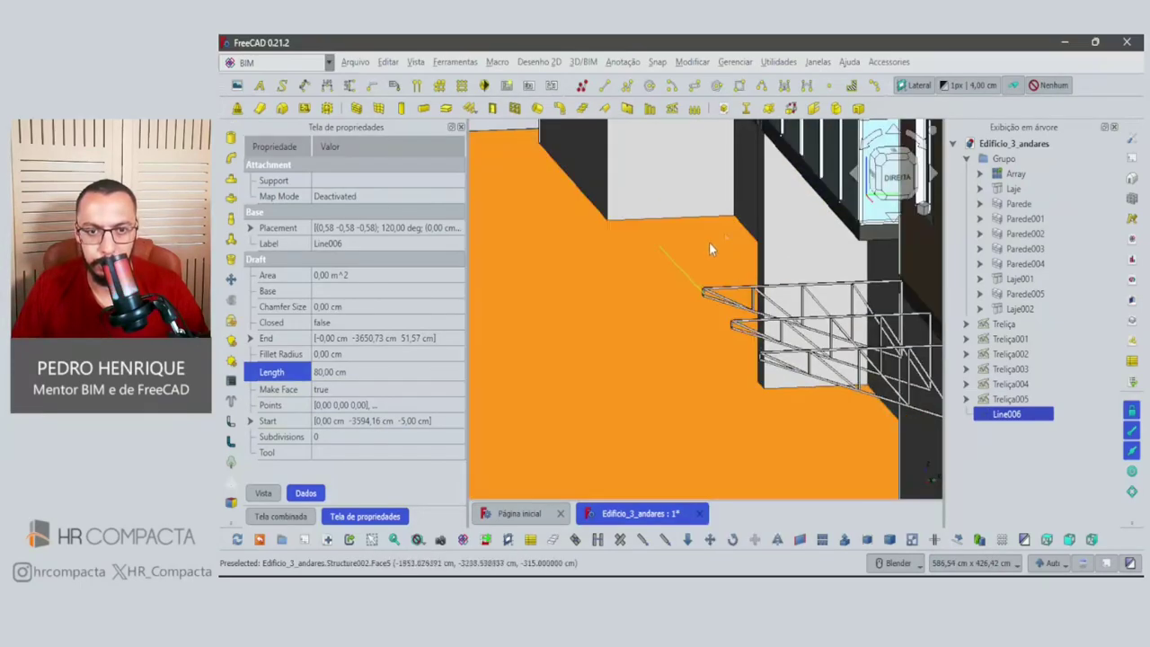
{"action": "scroll", "coordinate": [708, 243], "scroll_direction": "up", "scroll_amount": 2}
{"action": "scroll", "coordinate": [673, 270], "scroll_direction": "up", "scroll_amount": 2}
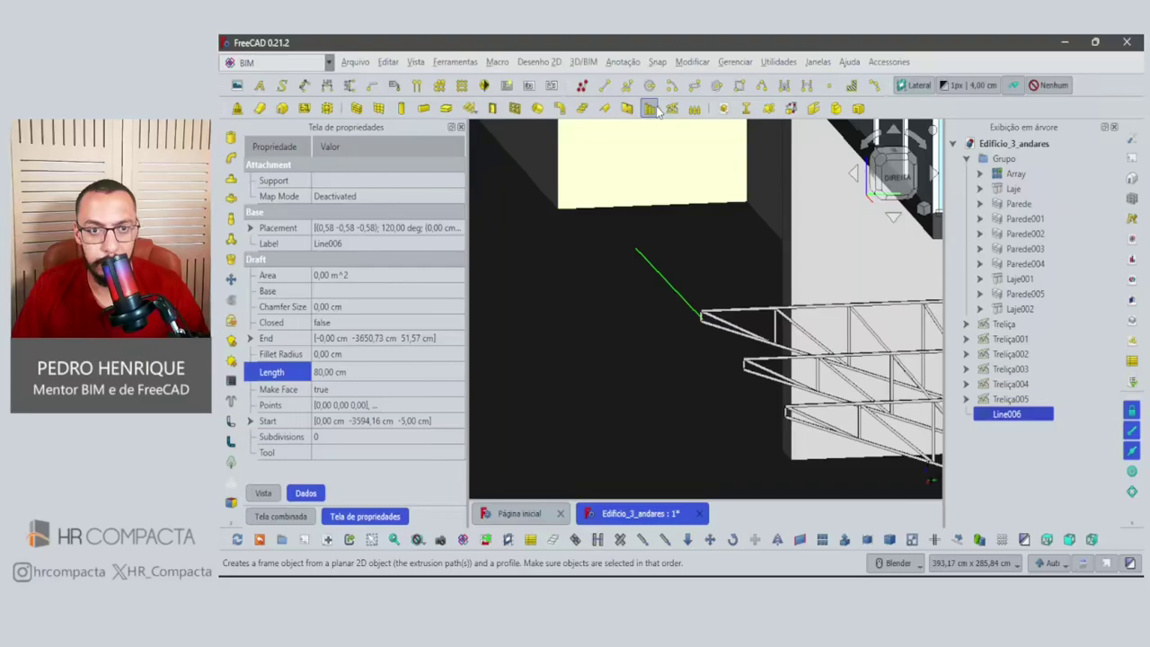
{"action": "scroll", "coordinate": [555, 245], "scroll_direction": "down", "scroll_amount": 2}
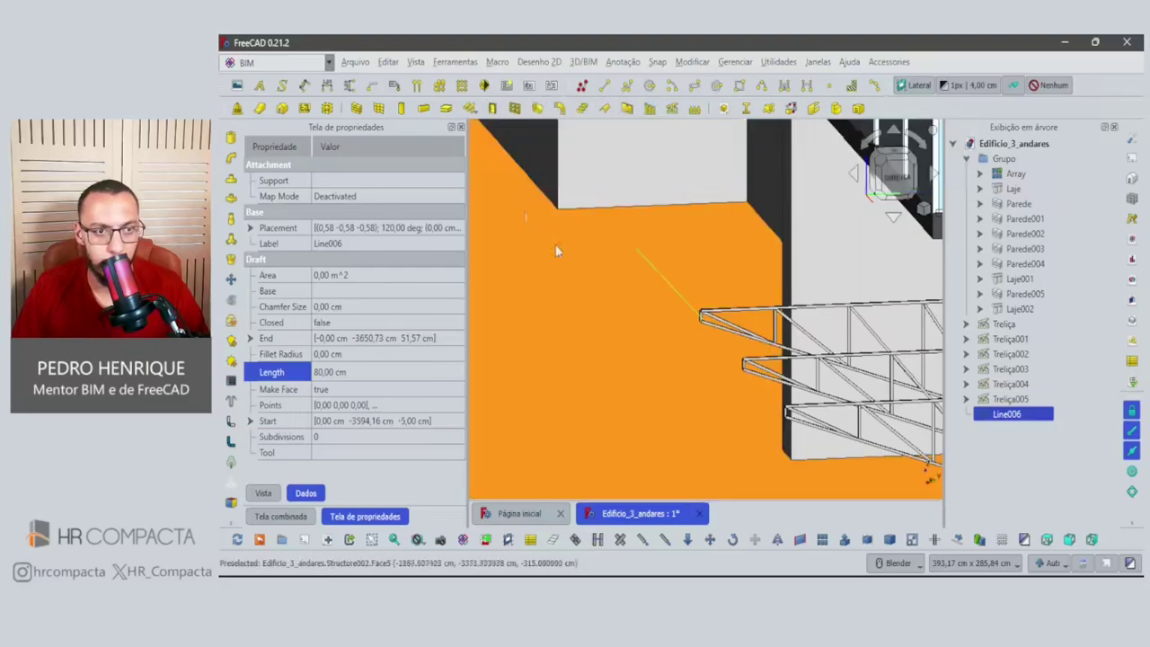
{"action": "scroll", "coordinate": [596, 276], "scroll_direction": "down", "scroll_amount": 2}
{"action": "scroll", "coordinate": [580, 393], "scroll_direction": "down", "scroll_amount": 2}
{"action": "left_click", "coordinate": [568, 437]}
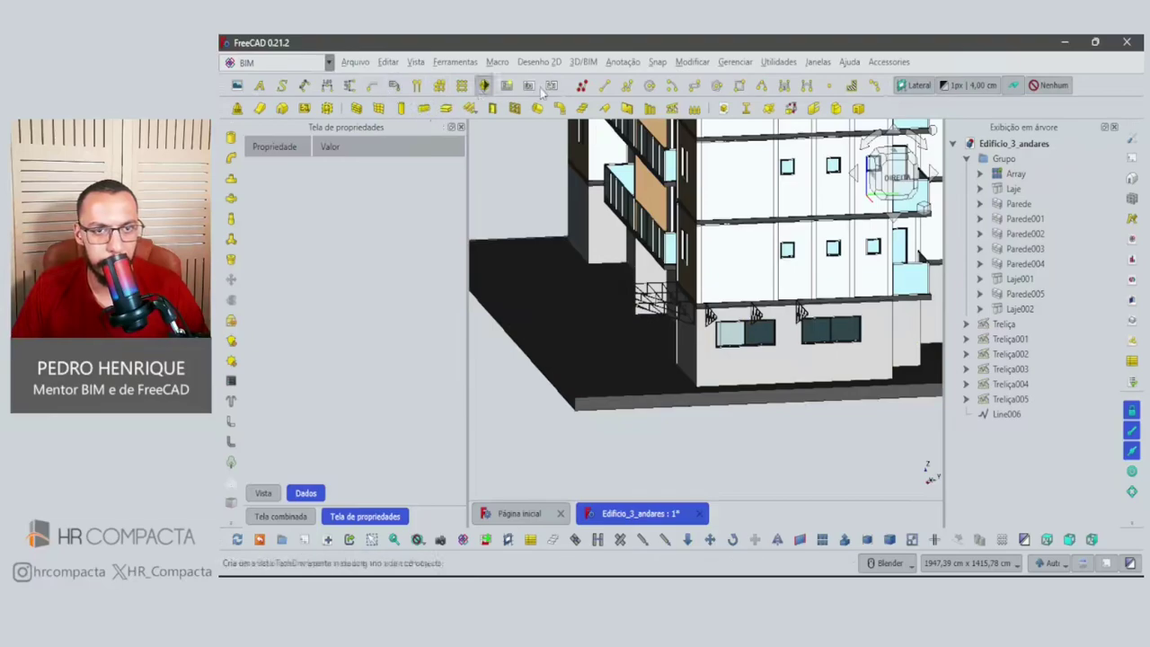
Draw Rectangle002 and set its Height to 5 cm.
{"action": "left_click", "coordinate": [740, 86]}
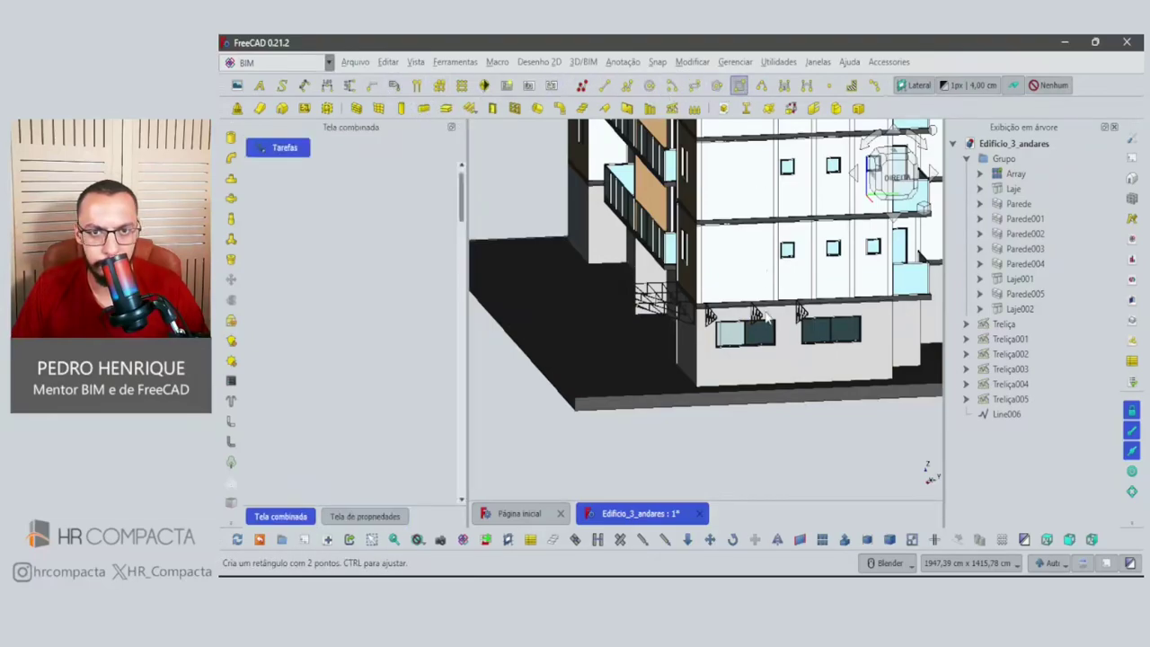
{"action": "left_click", "coordinate": [692, 443]}
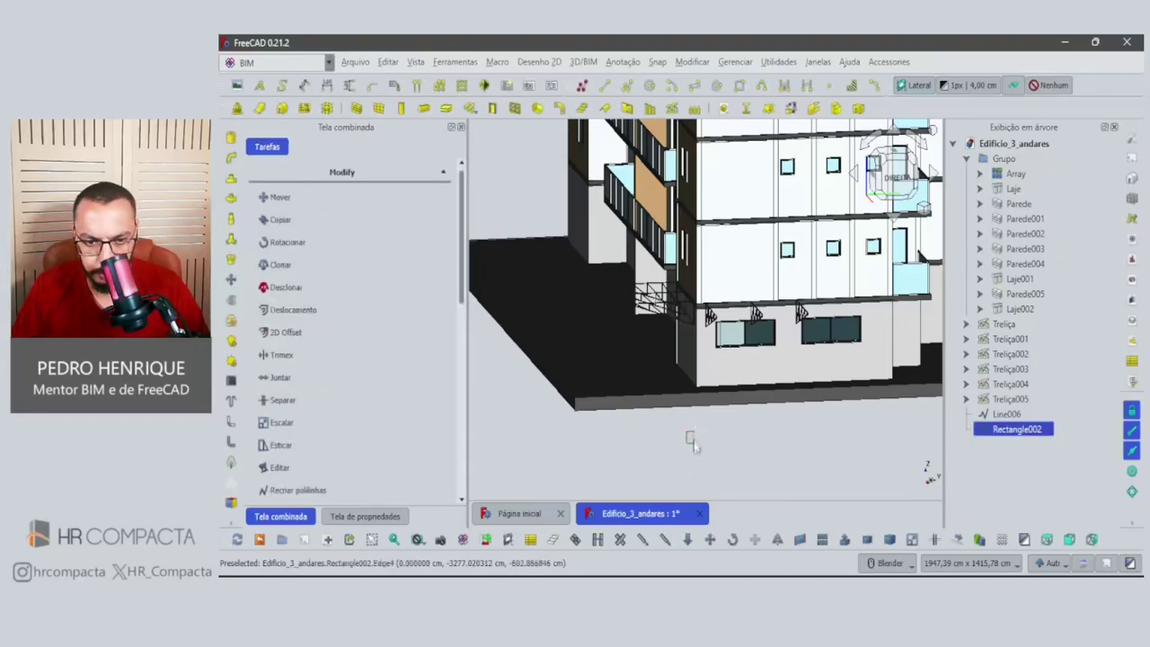
{"action": "left_click", "coordinate": [366, 516]}
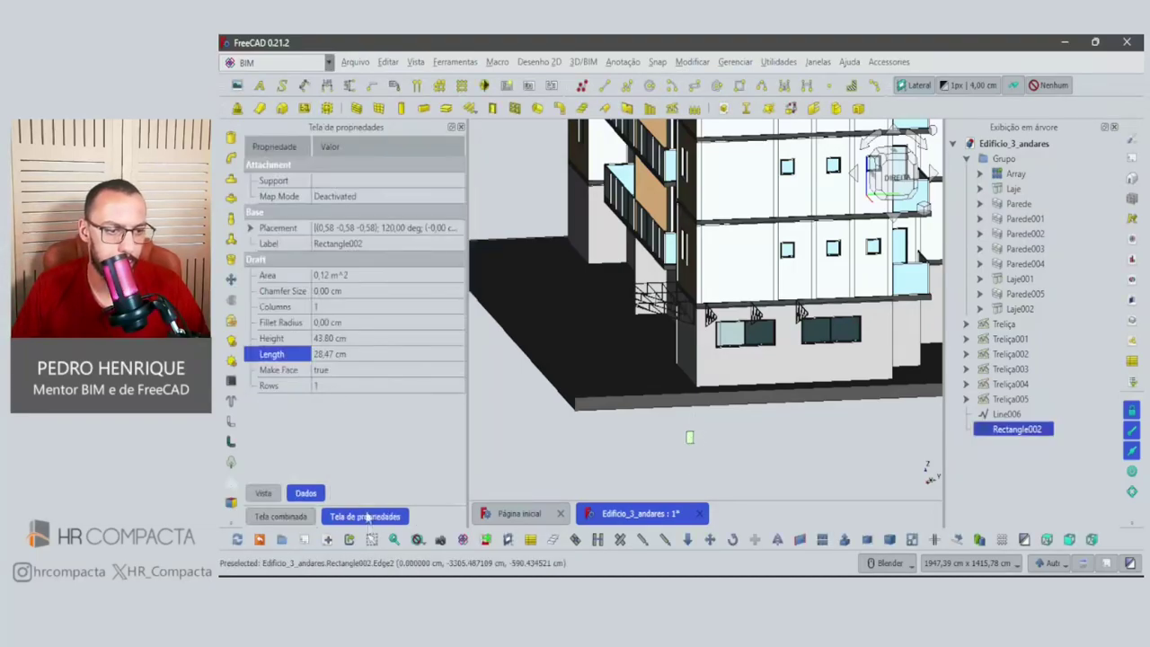
{"action": "left_click", "coordinate": [359, 339]}
{"action": "type", "text": "5"}
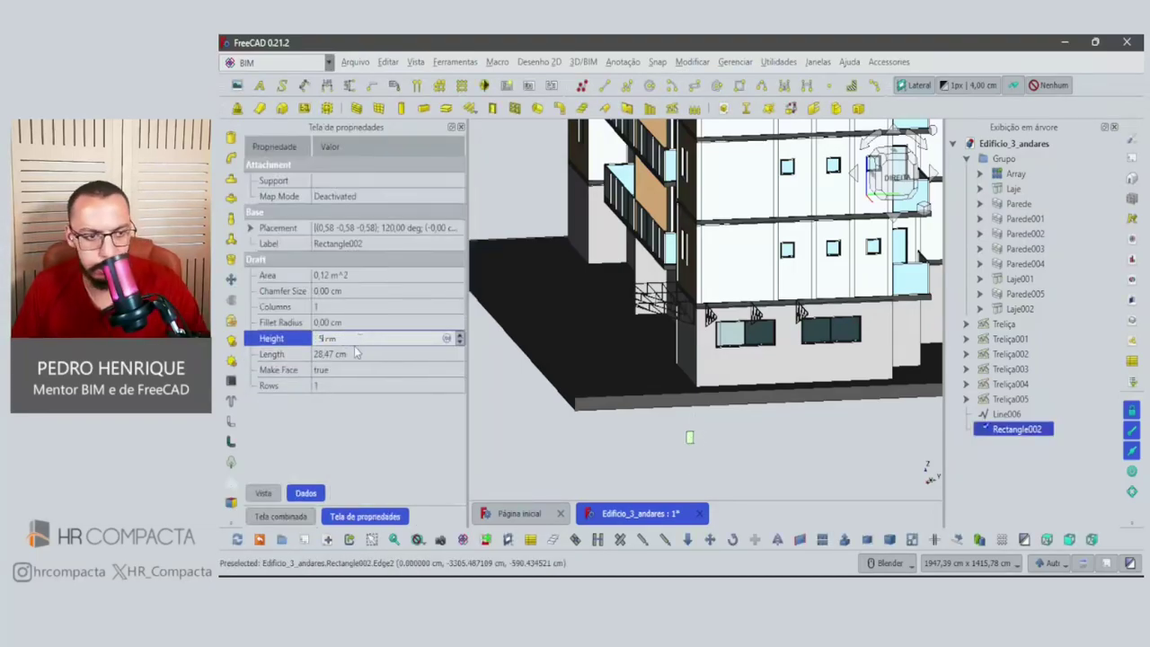
{"action": "left_click", "coordinate": [356, 353]}
{"action": "type", "text": "5"}
{"action": "key", "text": "Tab"}
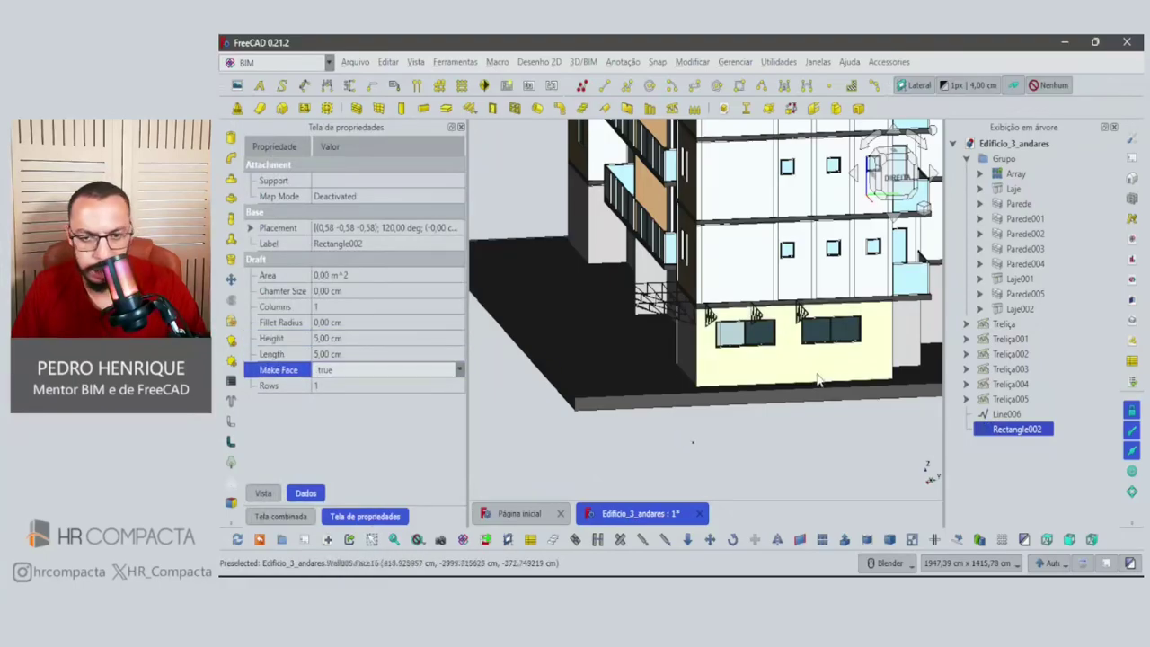
Check Treliça005's member sizes, then set Rectangle002's Length to 2 cm.
{"action": "left_click", "coordinate": [800, 312]}
{"action": "scroll", "coordinate": [332, 425], "scroll_direction": "down", "scroll_amount": 5}
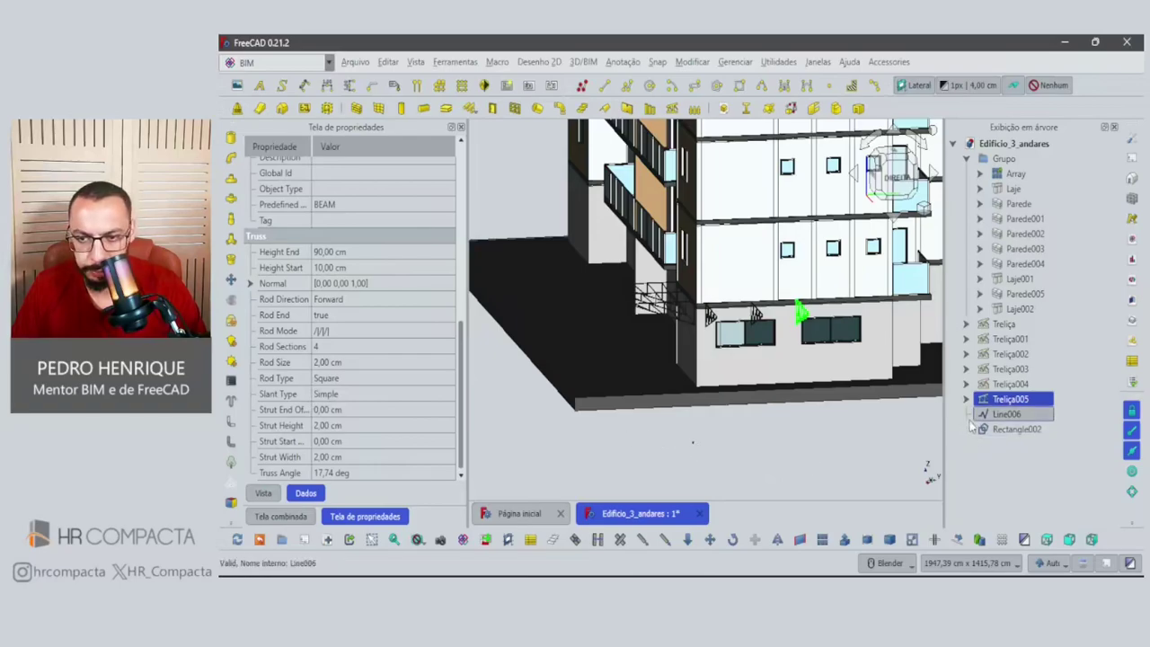
{"action": "left_click", "coordinate": [690, 443]}
{"action": "left_click", "coordinate": [369, 354]}
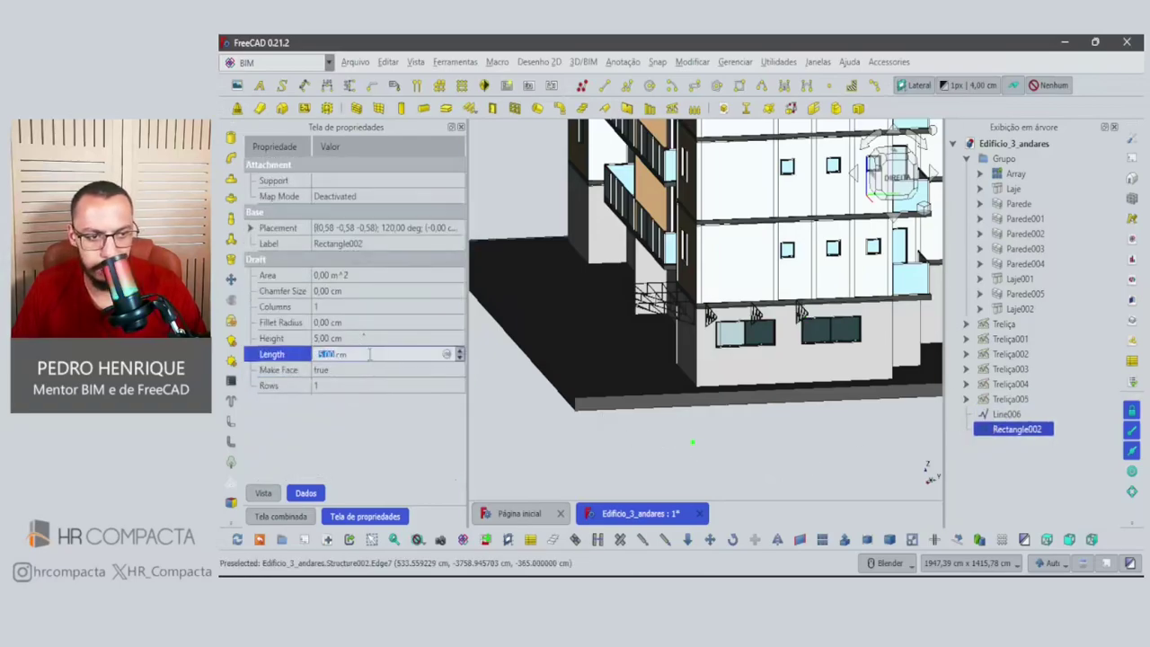
{"action": "type", "text": "2"}
{"action": "left_click", "coordinate": [329, 338]}
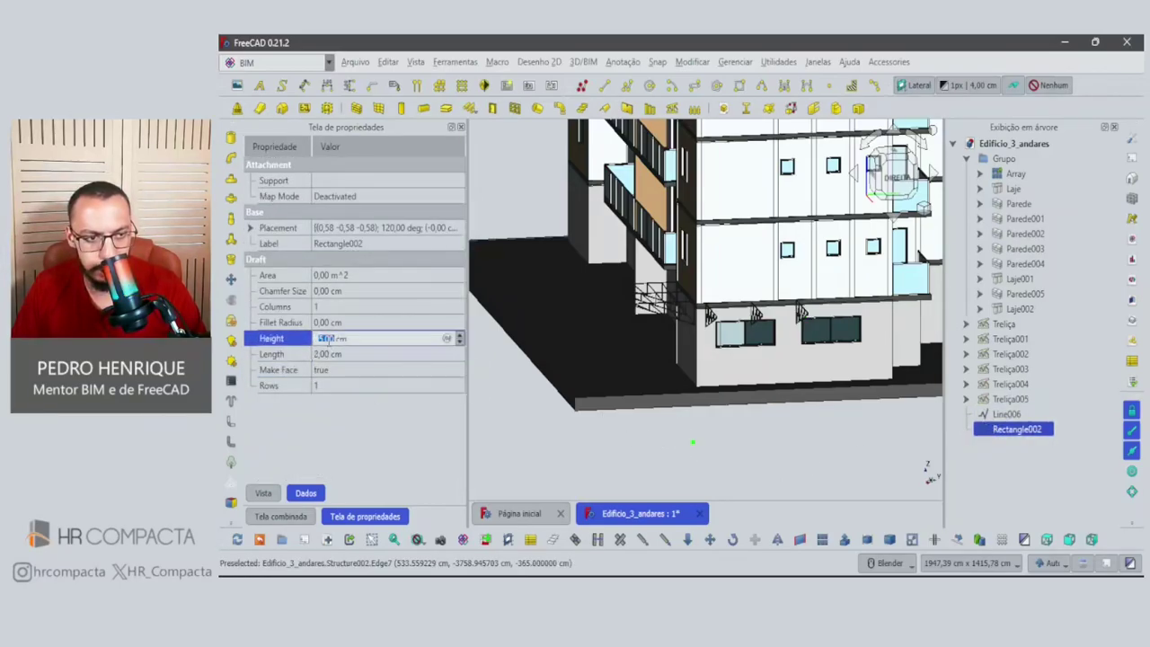
{"action": "type", "text": "2"}
Select Line006 as the frame path and Rectangle002 as the profile.
{"action": "left_click", "coordinate": [979, 454]}
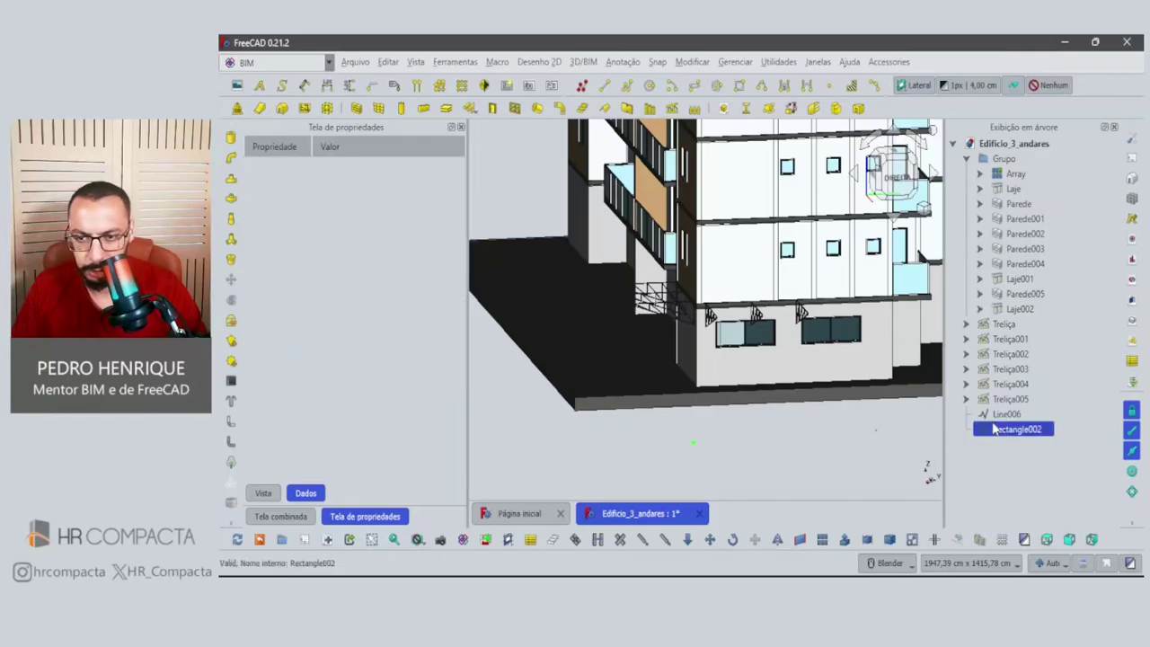
{"action": "left_click", "coordinate": [1007, 414]}
{"action": "left_click", "coordinate": [1004, 431], "text": "ctrl"}
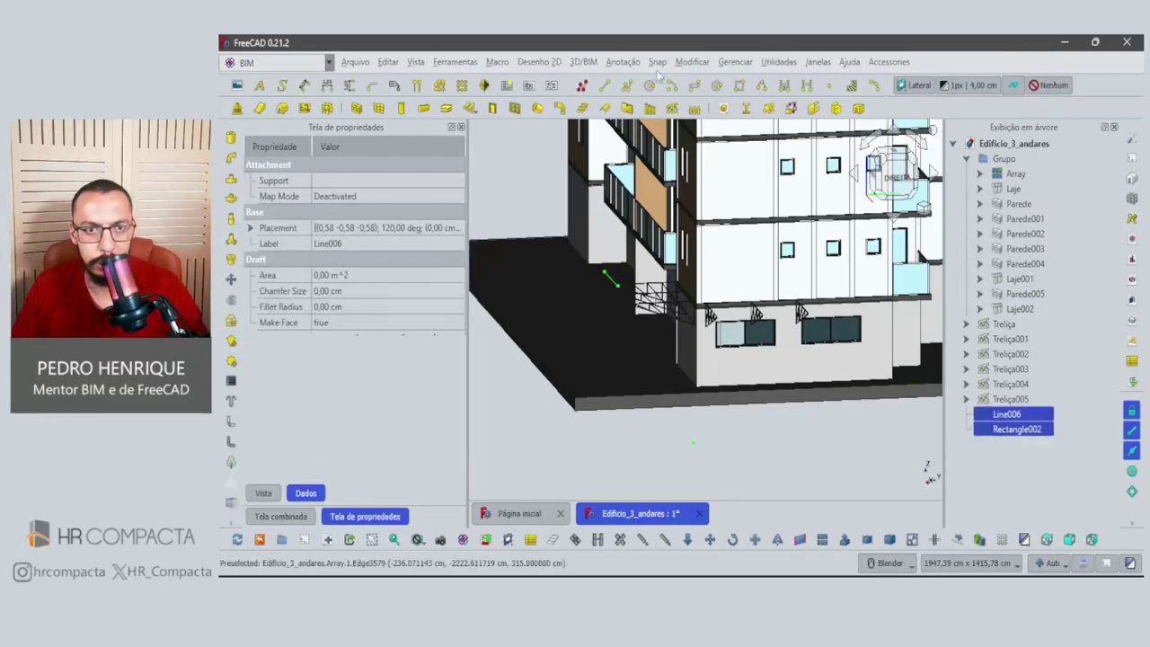
Build the Quadro frame from Line006 and Rectangle002, inspect it, and select it in top view.
{"action": "left_click", "coordinate": [652, 109]}
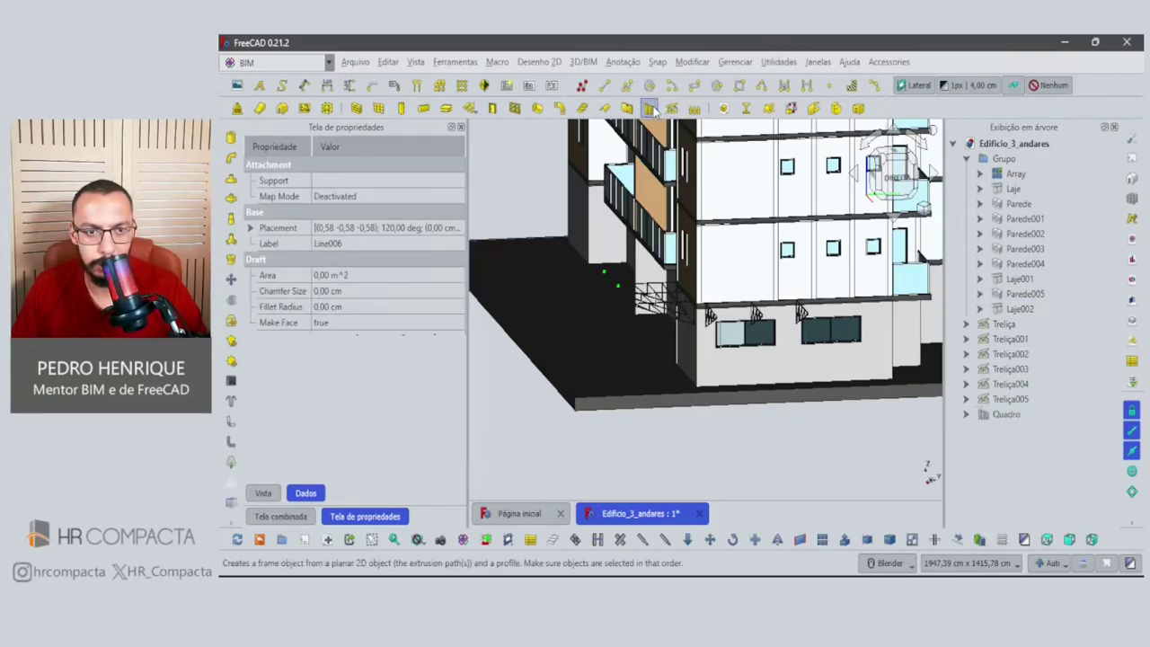
{"action": "left_click", "coordinate": [655, 444]}
{"action": "scroll", "coordinate": [618, 292], "scroll_direction": "up", "scroll_amount": 3}
{"action": "scroll", "coordinate": [618, 292], "scroll_direction": "up", "scroll_amount": 5}
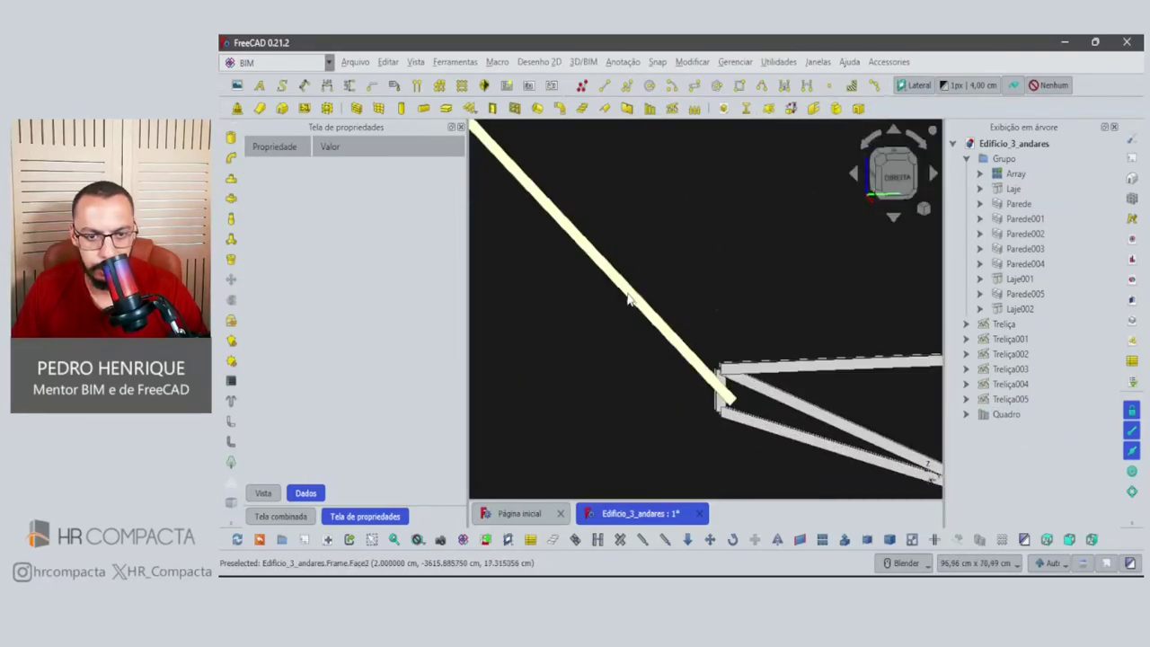
{"action": "mouse_move", "coordinate": [618, 292]}
{"action": "middle_mouse_down"}
{"action": "mouse_move", "coordinate": [707, 334]}
{"action": "mouse_move", "coordinate": [708, 288]}
{"action": "middle_mouse_up"}
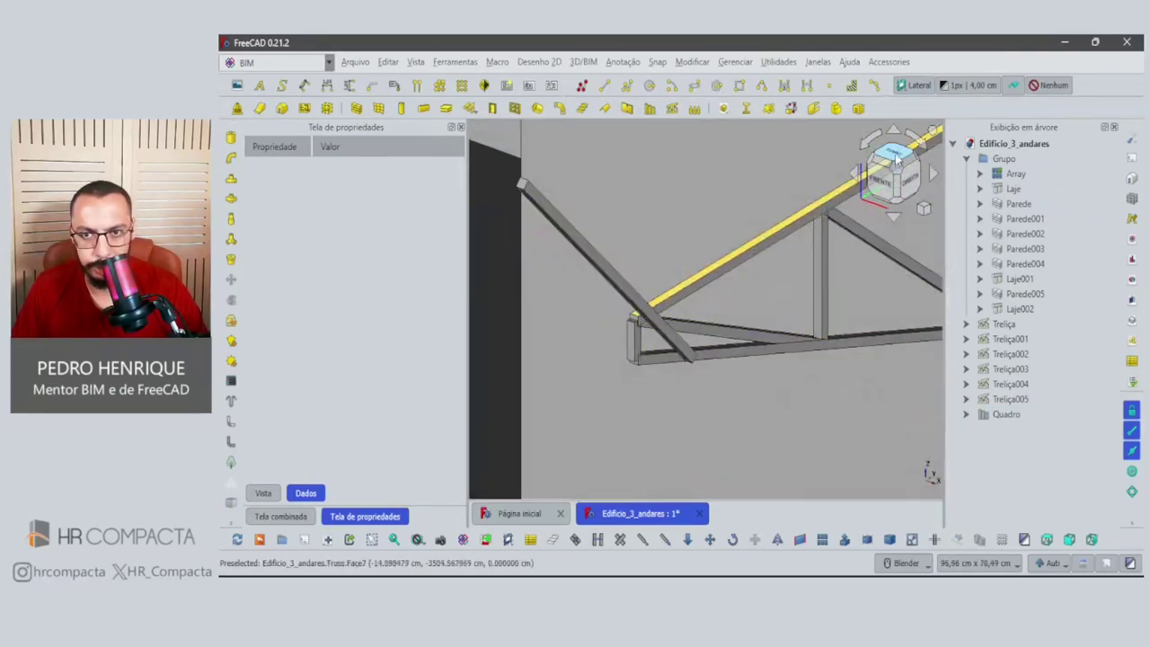
{"action": "key", "text": "2"}
{"action": "left_click", "coordinate": [1010, 416]}
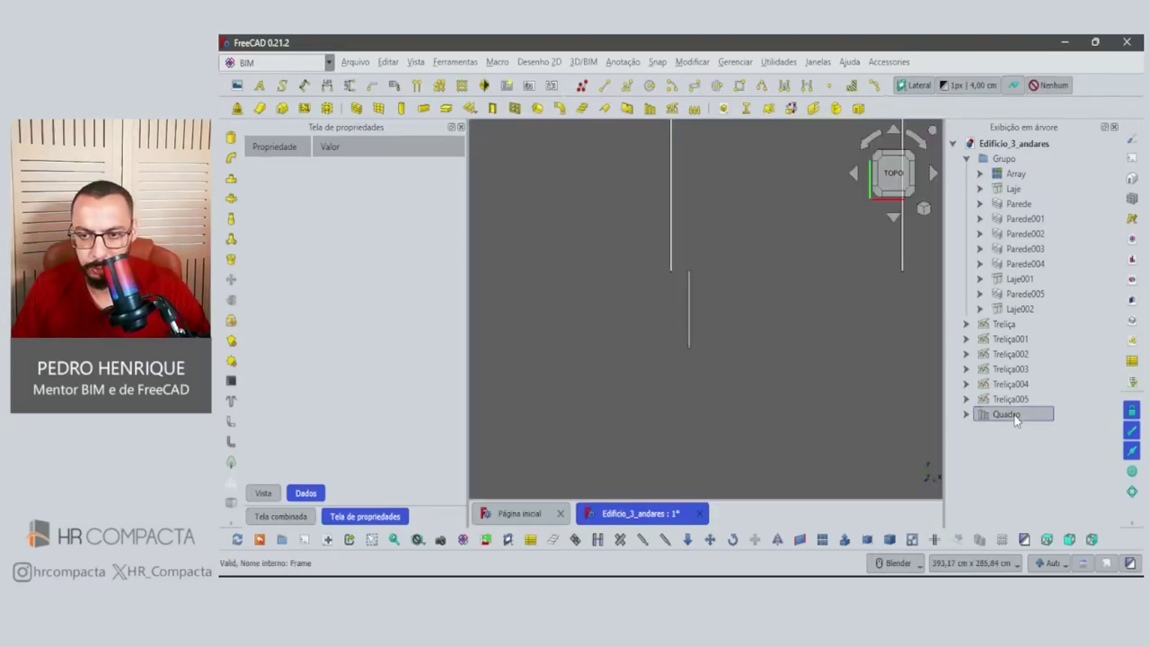
Set the working plane to Top and move Quadro's top end onto the truss end.
{"action": "left_click", "coordinate": [1046, 539]}
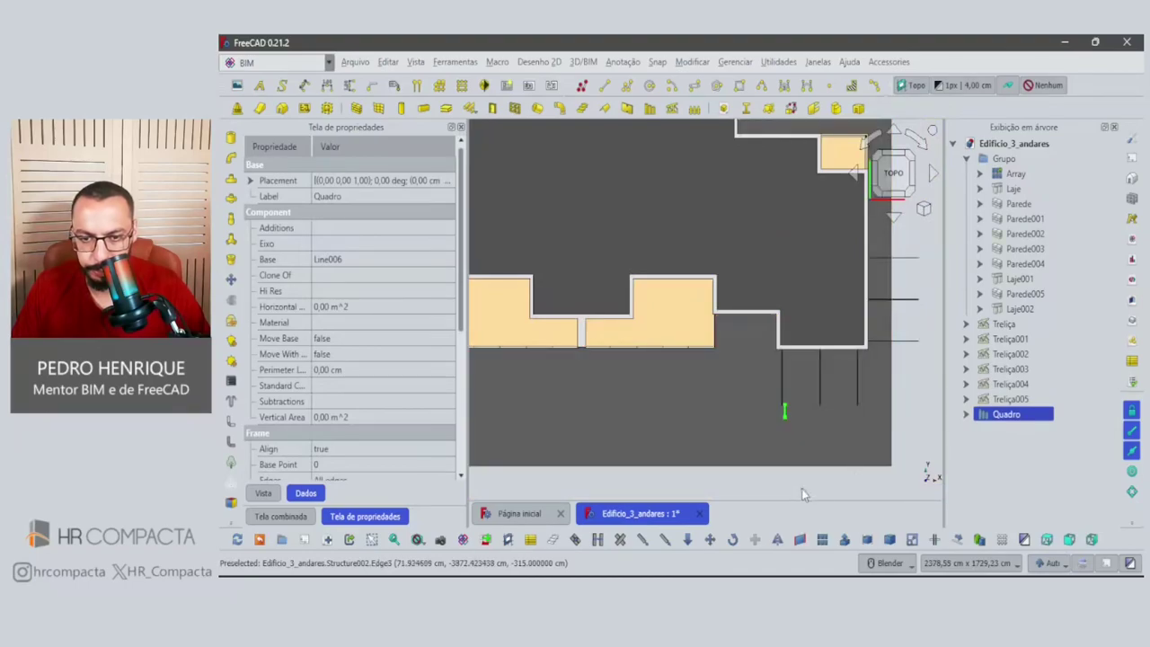
{"action": "left_click", "coordinate": [802, 489]}
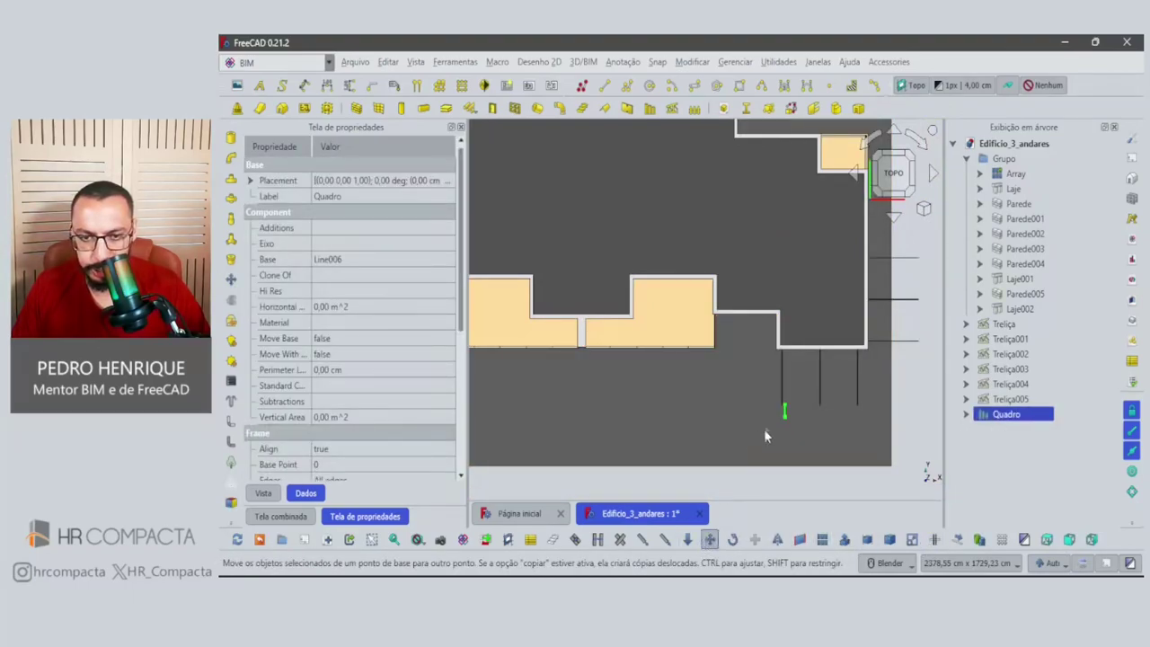
{"action": "scroll", "coordinate": [790, 395], "scroll_direction": "up", "scroll_amount": 3}
{"action": "scroll", "coordinate": [782, 359], "scroll_direction": "up", "scroll_amount": 3}
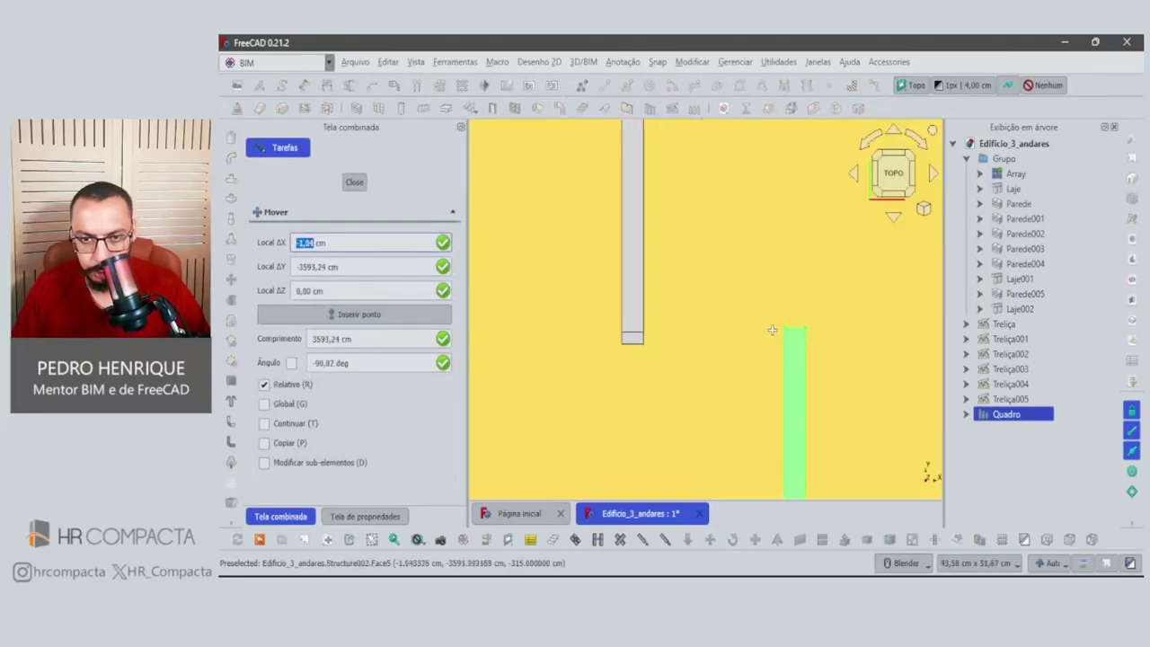
{"action": "left_click", "coordinate": [793, 329]}
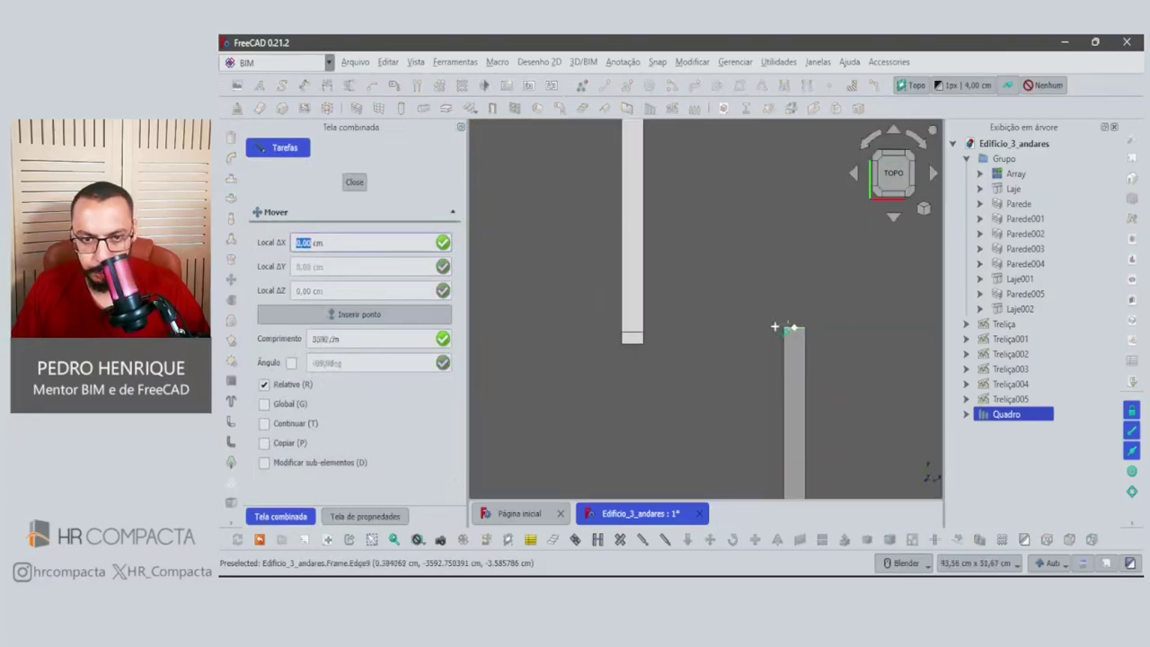
{"action": "left_click", "coordinate": [632, 346]}
{"action": "mouse_move", "coordinate": [676, 380]}
{"action": "middle_mouse_down"}
{"action": "mouse_move", "coordinate": [690, 380]}
{"action": "mouse_move", "coordinate": [624, 342]}
{"action": "mouse_move", "coordinate": [632, 234]}
{"action": "middle_mouse_up"}
{"action": "middle_click_drag", "start_coordinate": [827, 400], "coordinate": [797, 319]}
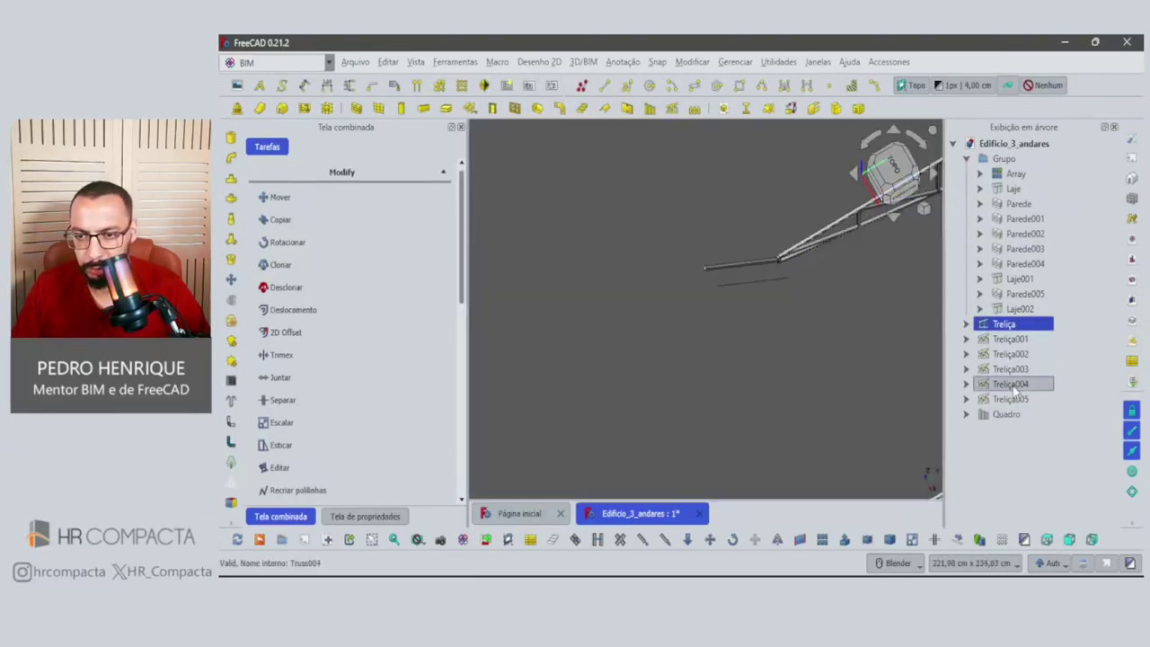
Check Quadro's base line Line006, then move Quadro again, snapping its corner onto the truss edge.
{"action": "left_click", "coordinate": [1007, 415]}
{"action": "double_click", "coordinate": [1008, 415]}
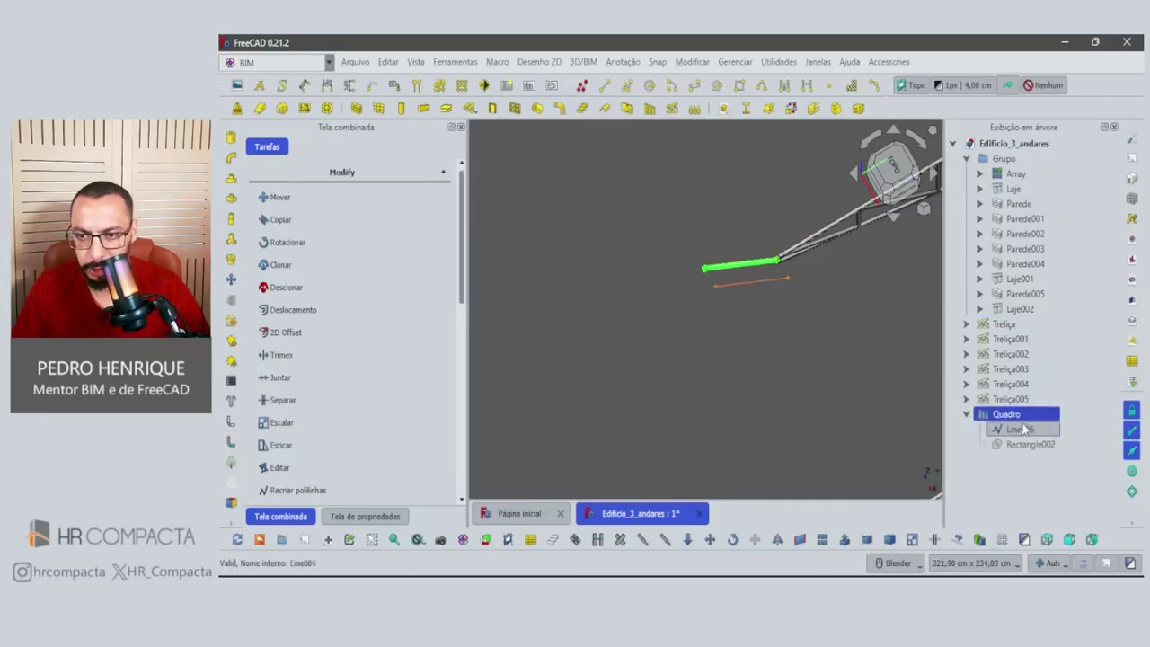
{"action": "left_click", "coordinate": [1024, 430]}
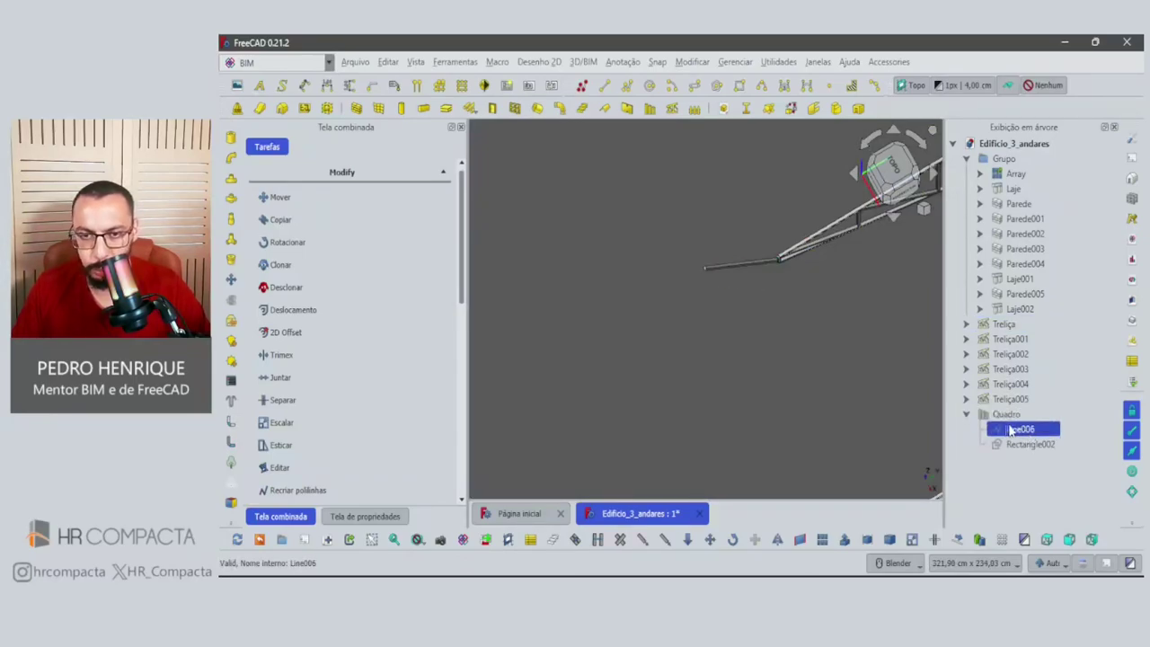
{"action": "left_click", "coordinate": [1003, 415]}
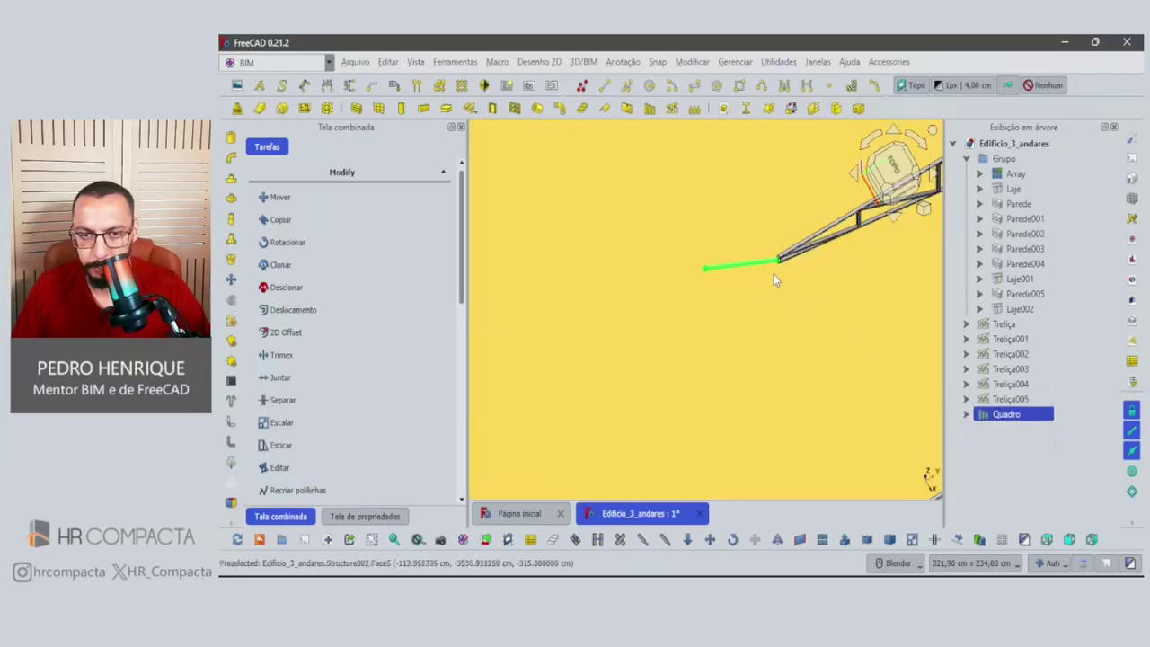
{"action": "scroll", "coordinate": [773, 275], "scroll_direction": "up", "scroll_amount": 2}
{"action": "scroll", "coordinate": [778, 272], "scroll_direction": "up", "scroll_amount": 5}
{"action": "scroll", "coordinate": [750, 350], "scroll_direction": "up", "scroll_amount": 2}
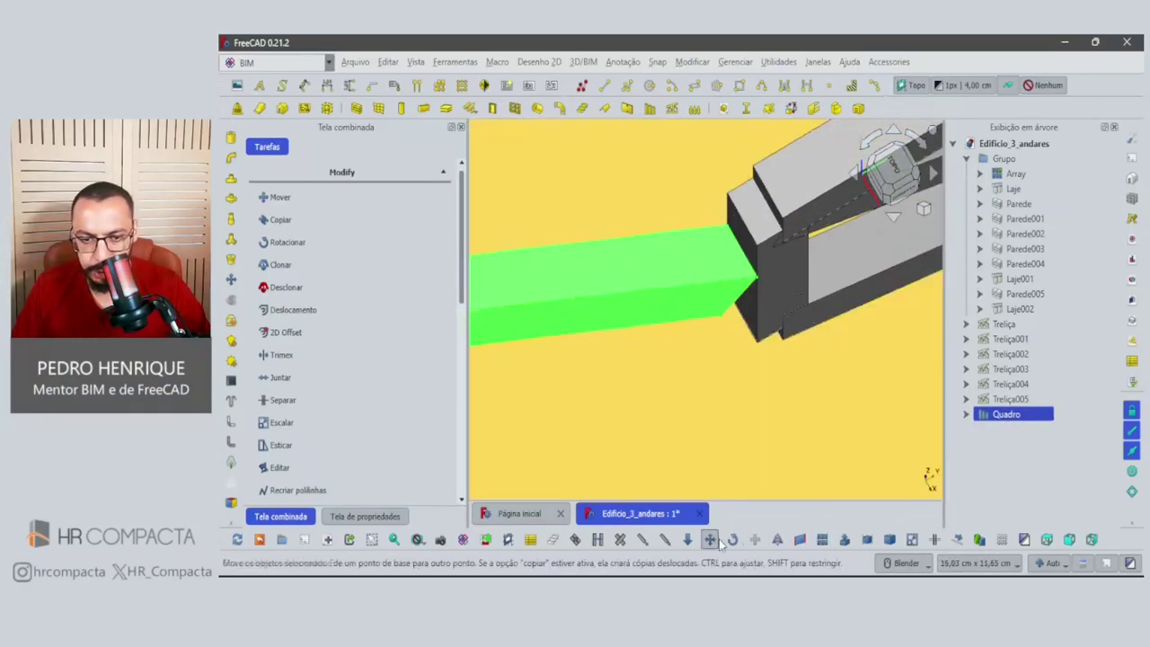
{"action": "left_click", "coordinate": [710, 539]}
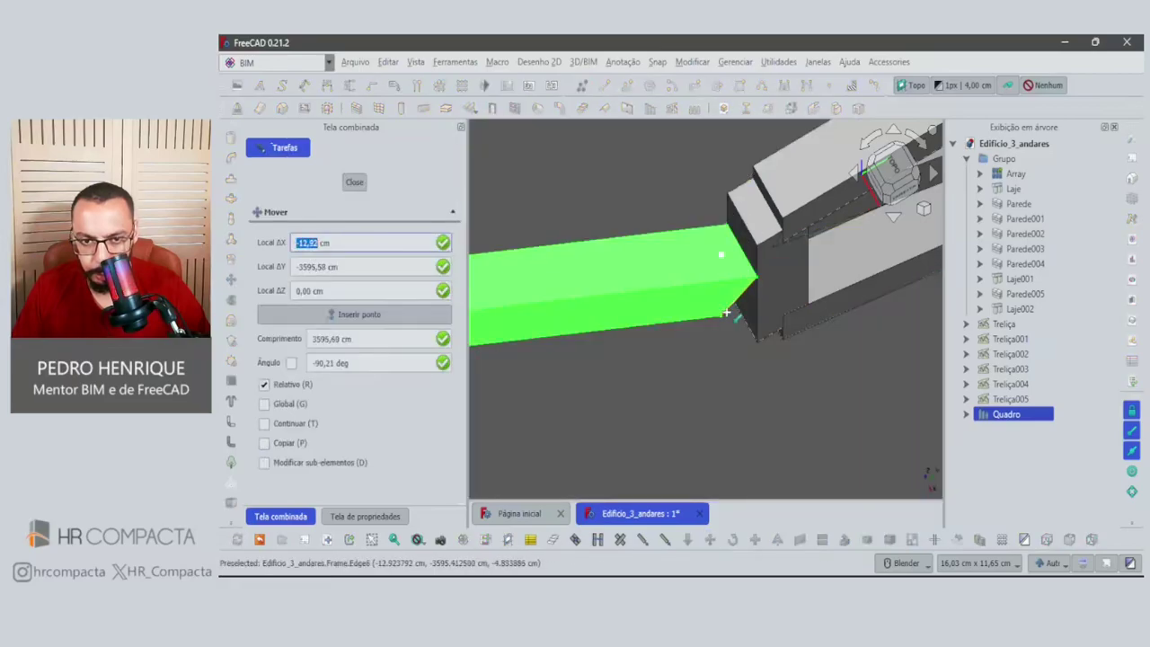
{"action": "left_click", "coordinate": [722, 317]}
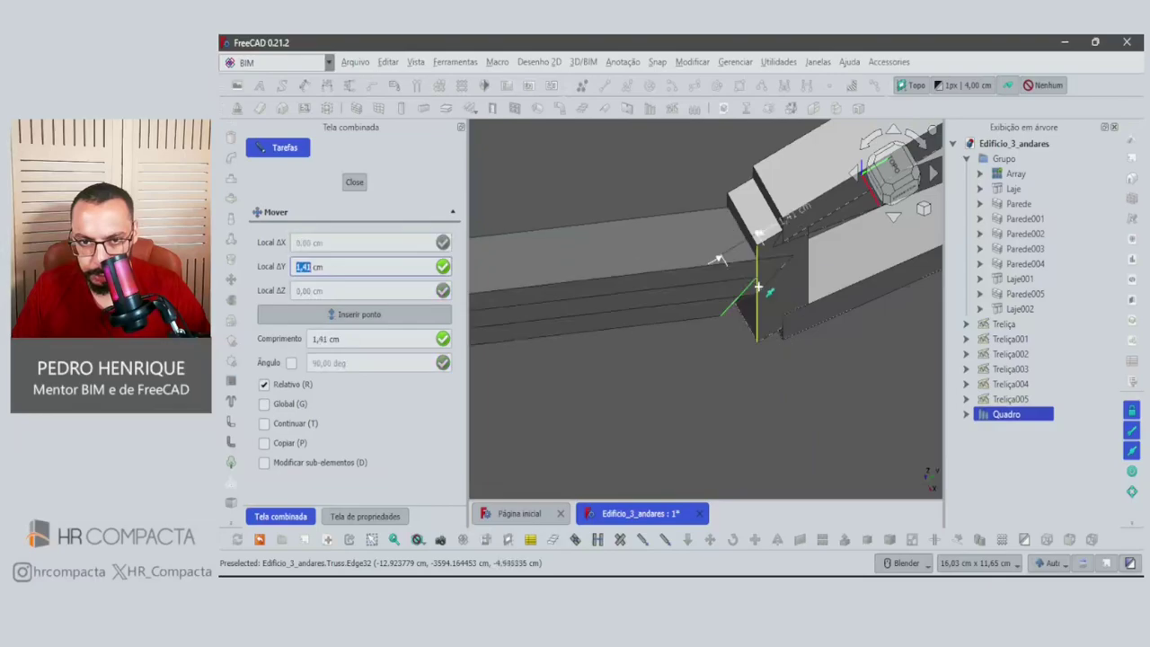
{"action": "left_click", "coordinate": [760, 293]}
{"action": "middle_click_drag", "start_coordinate": [791, 329], "coordinate": [763, 341]}
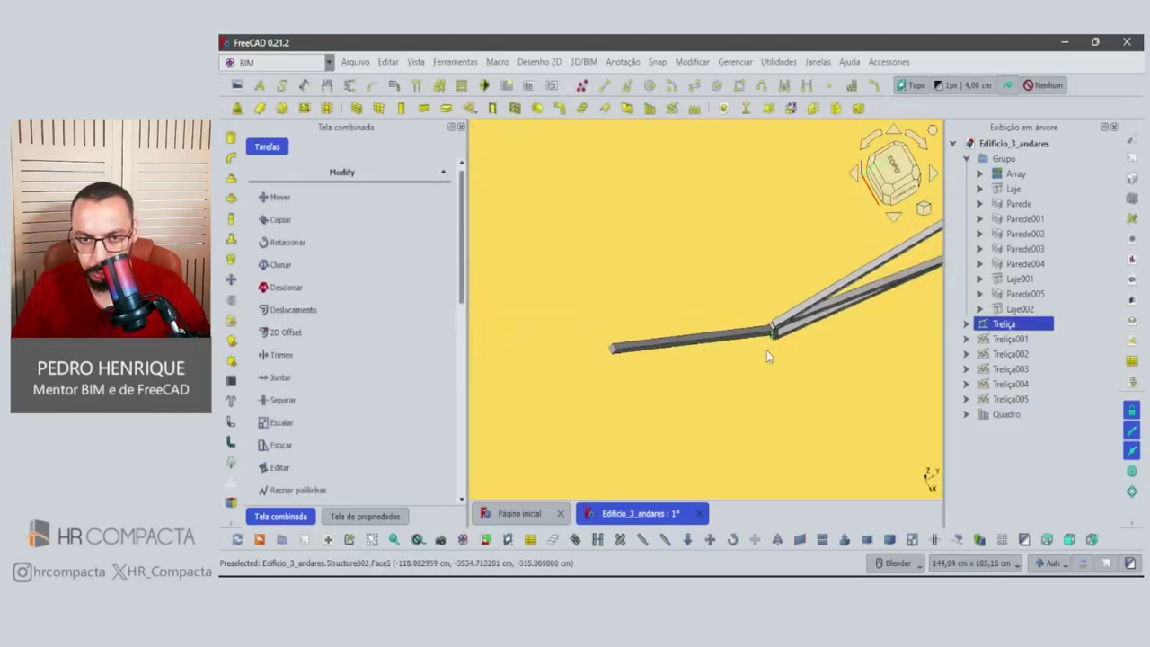
Zoom in on the truss tip to inspect where the Quadro beam meets it.
{"action": "scroll", "coordinate": [760, 340], "scroll_direction": "down", "scroll_amount": 5}
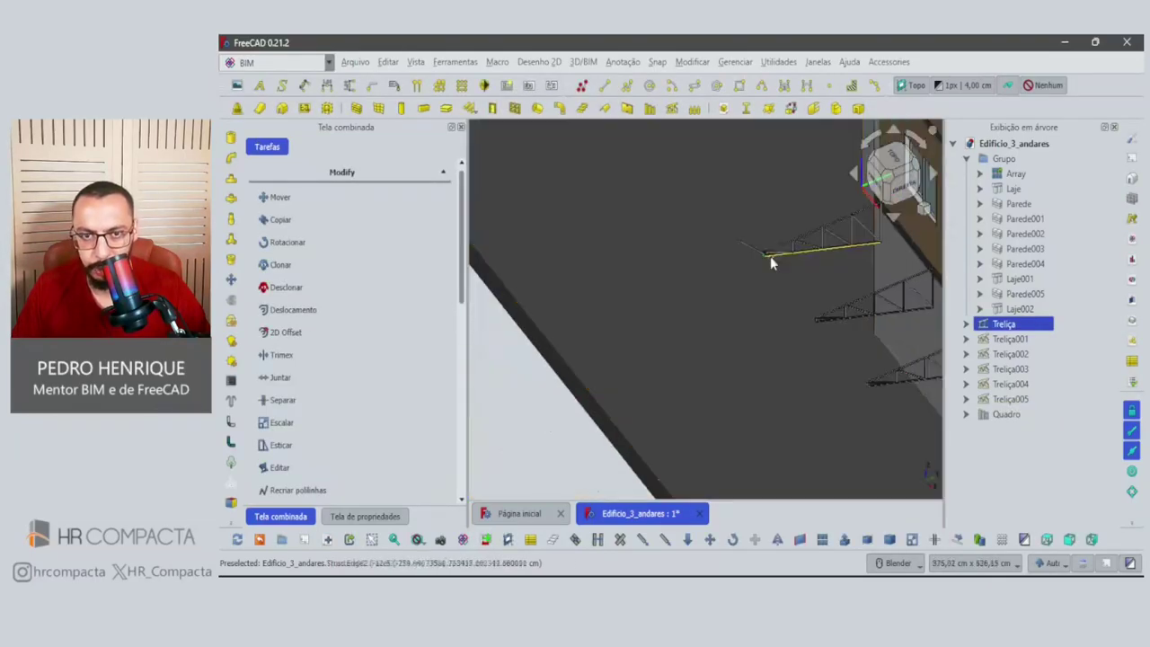
{"action": "scroll", "coordinate": [731, 310], "scroll_direction": "up", "scroll_amount": 2}
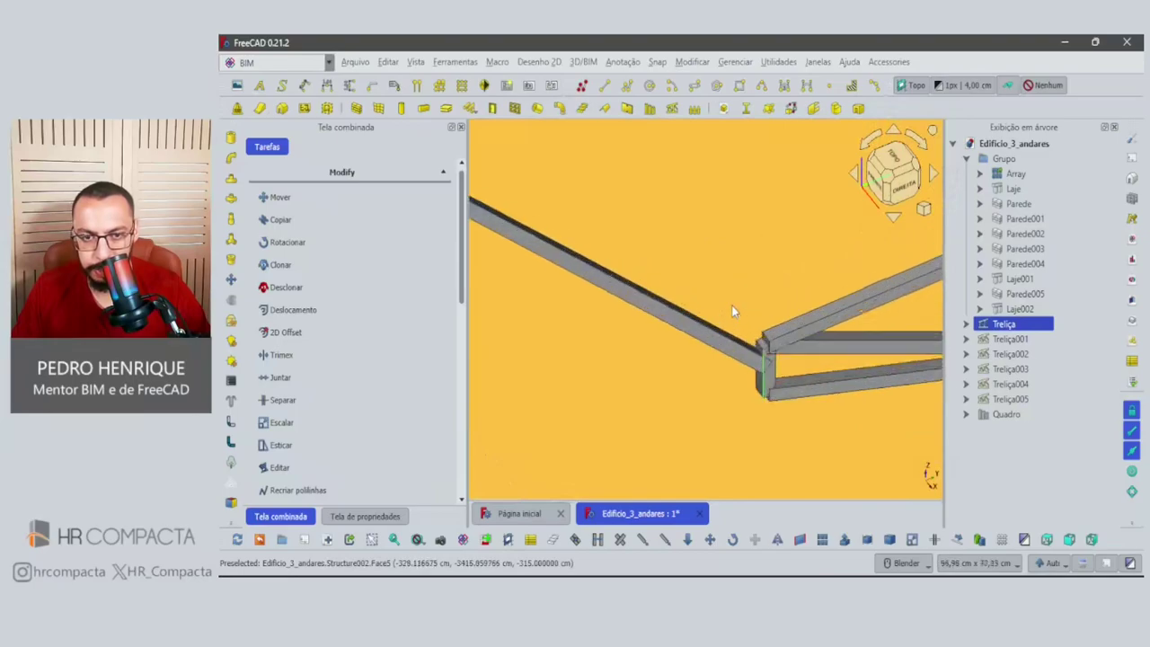
{"action": "scroll", "coordinate": [732, 309], "scroll_direction": "down", "scroll_amount": 3}
{"action": "scroll", "coordinate": [731, 309], "scroll_direction": "down", "scroll_amount": 4}
{"action": "scroll", "coordinate": [734, 307], "scroll_direction": "up", "scroll_amount": 2}
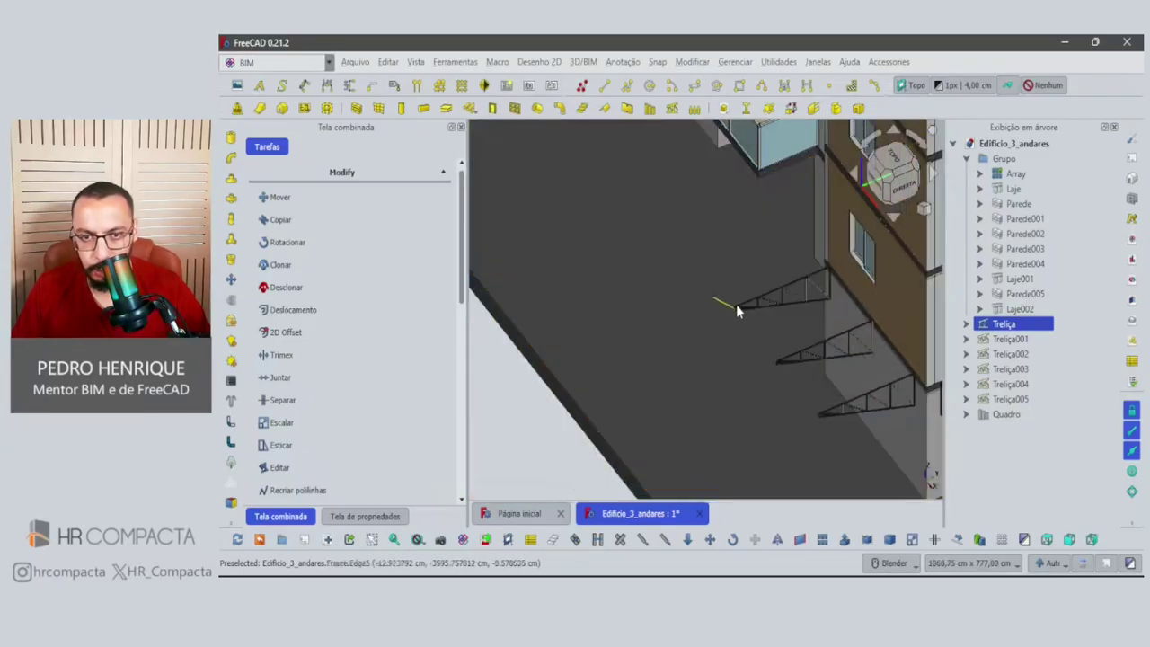
{"action": "scroll", "coordinate": [736, 304], "scroll_direction": "up", "scroll_amount": 2}
{"action": "scroll", "coordinate": [729, 323], "scroll_direction": "up", "scroll_amount": 2}
{"action": "scroll", "coordinate": [721, 350], "scroll_direction": "up", "scroll_amount": 2}
{"action": "left_click", "coordinate": [722, 350]}
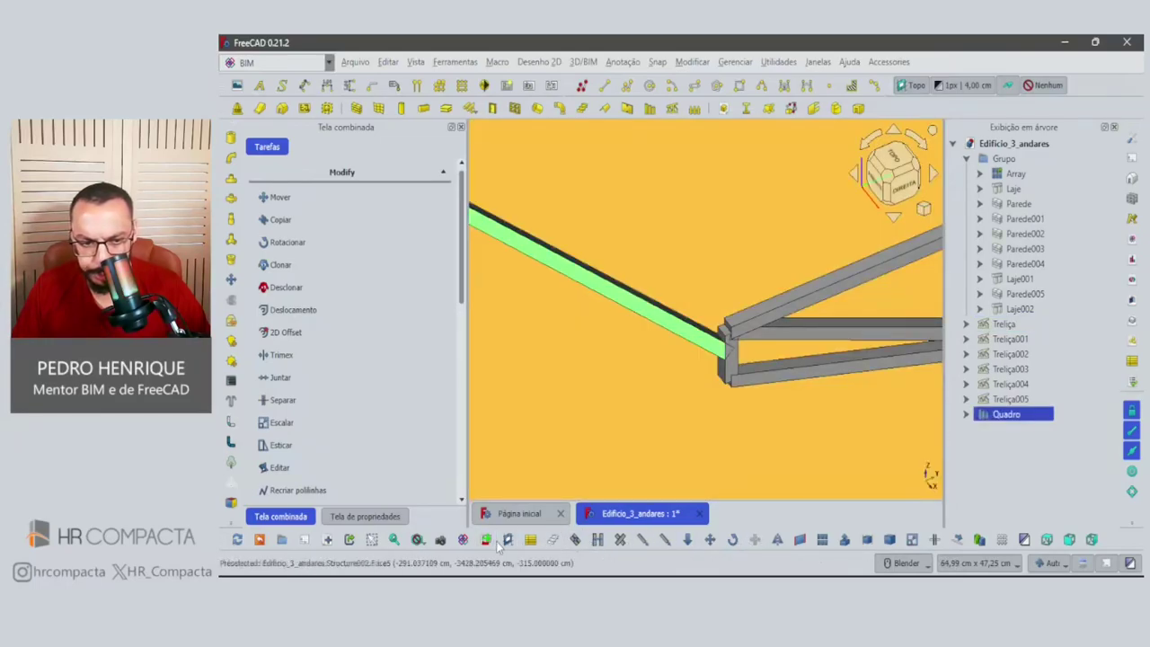
Select the Treliça truss and add the Quadro beam to the selection.
{"action": "scroll", "coordinate": [716, 313], "scroll_direction": "down", "scroll_amount": 4}
{"action": "left_click", "coordinate": [716, 313]}
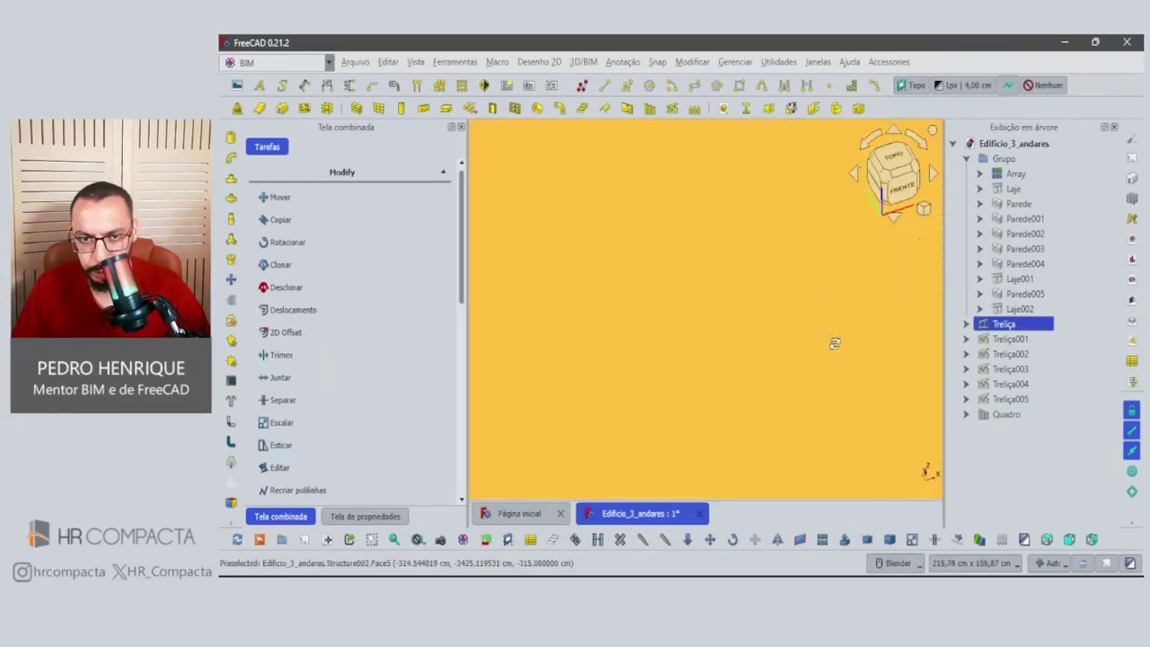
{"action": "middle_click_drag", "start_coordinate": [716, 313], "coordinate": [724, 351]}
{"action": "scroll", "coordinate": [678, 338], "scroll_direction": "down", "scroll_amount": 3}
{"action": "scroll", "coordinate": [678, 338], "scroll_direction": "up", "scroll_amount": 2}
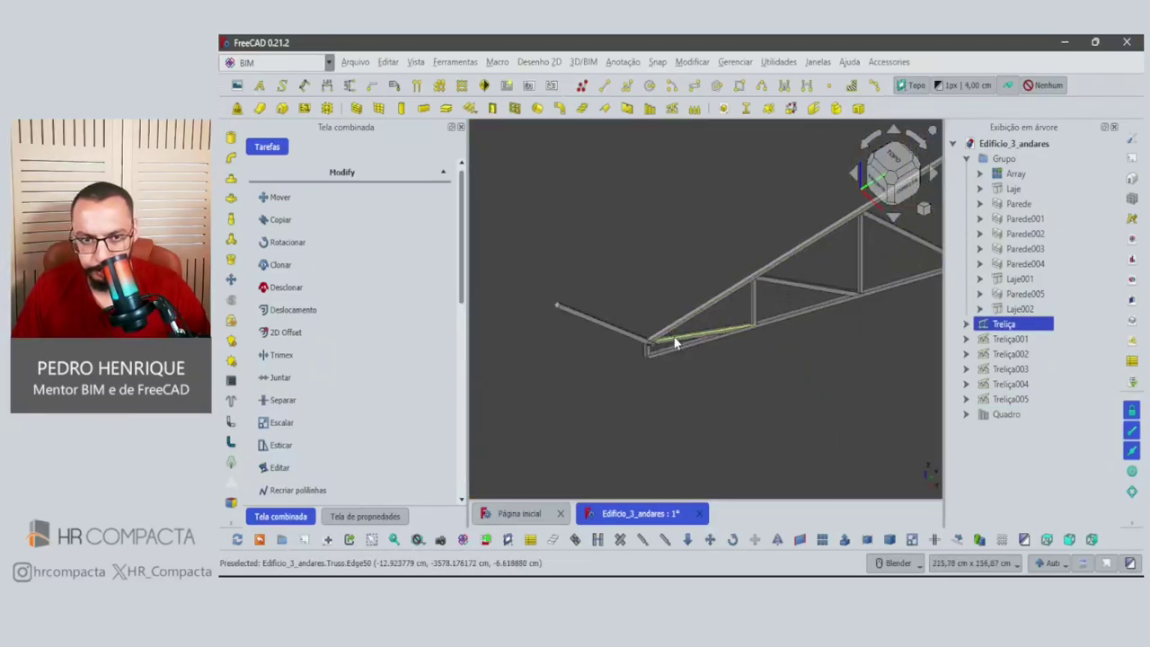
{"action": "scroll", "coordinate": [629, 332], "scroll_direction": "up", "scroll_amount": 2}
{"action": "scroll", "coordinate": [619, 341], "scroll_direction": "down", "scroll_amount": 2}
{"action": "scroll", "coordinate": [618, 341], "scroll_direction": "down", "scroll_amount": 2}
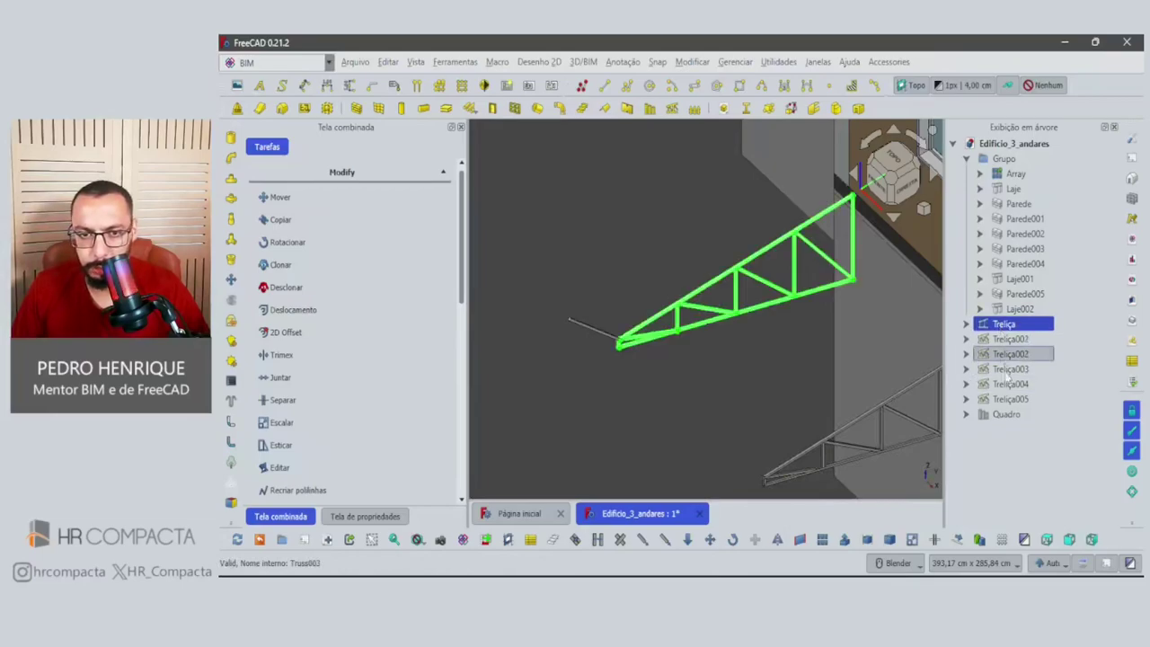
{"action": "left_click", "coordinate": [1006, 416], "text": "ctrl"}
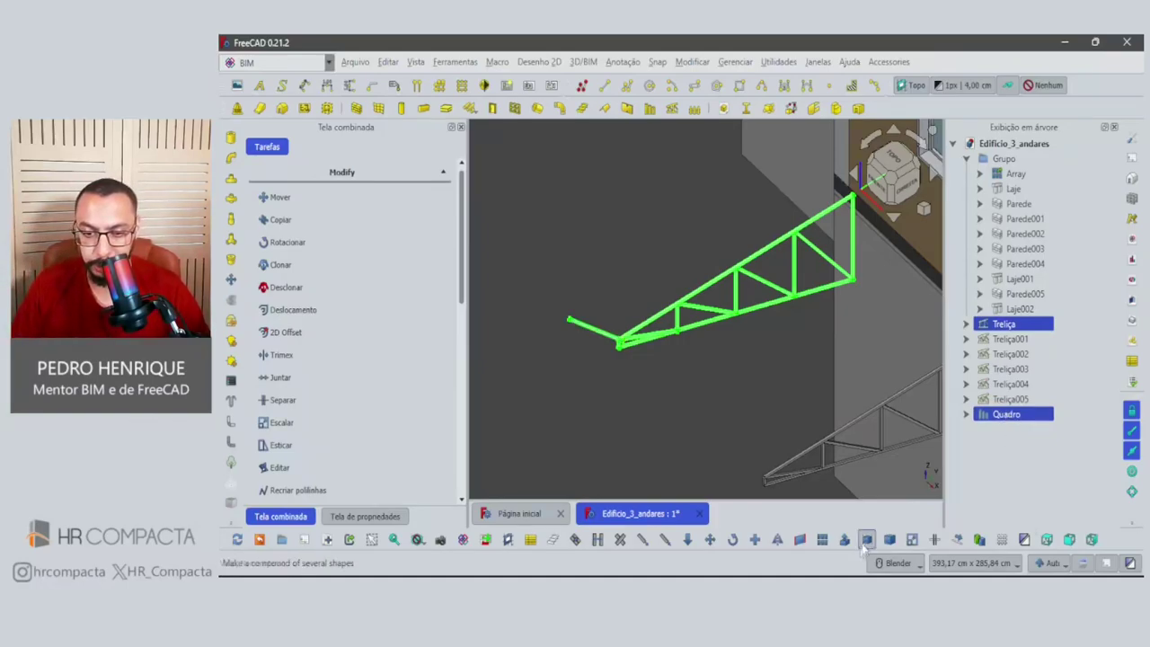
Make a Part compound of Treliça and Quadro, then inspect Compound003's parts in the tree.
{"action": "left_click", "coordinate": [867, 540]}
{"action": "left_click", "coordinate": [1002, 400]}
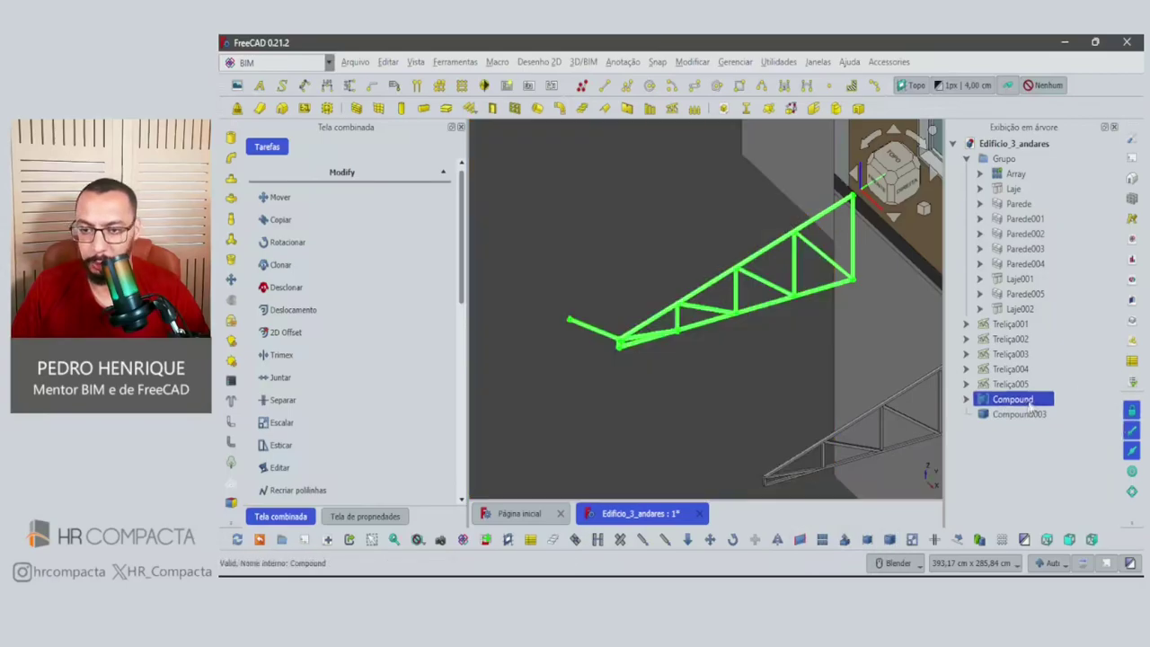
{"action": "left_click", "coordinate": [1019, 414]}
{"action": "left_click", "coordinate": [1004, 399]}
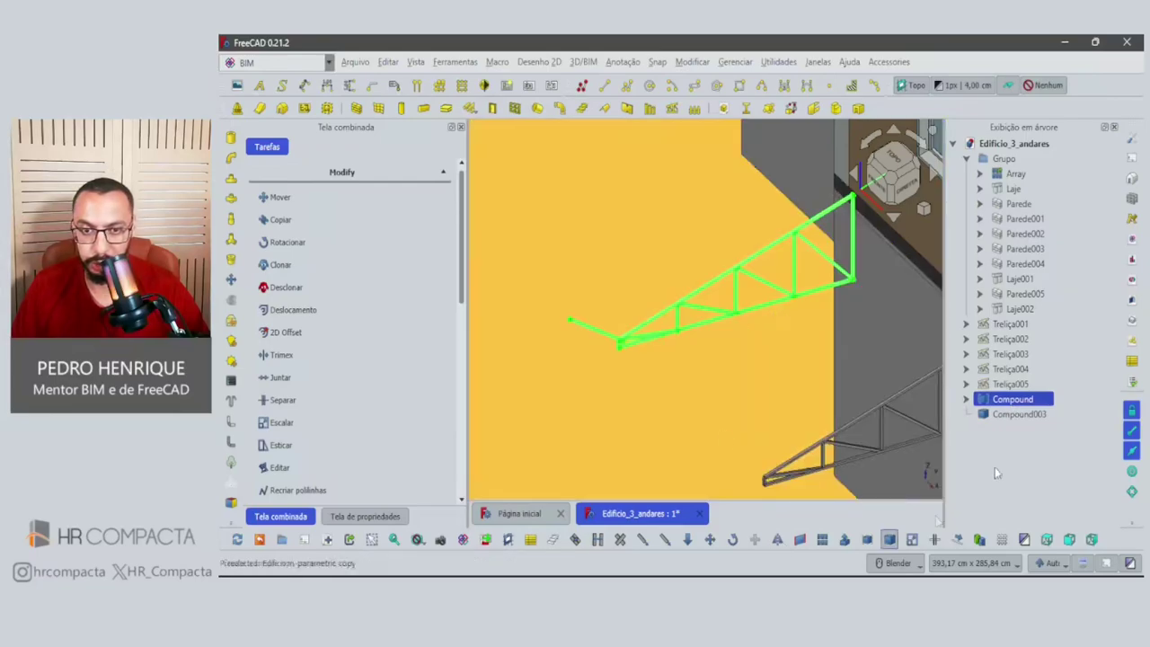
{"action": "scroll", "coordinate": [709, 315], "scroll_direction": "down", "scroll_amount": 3}
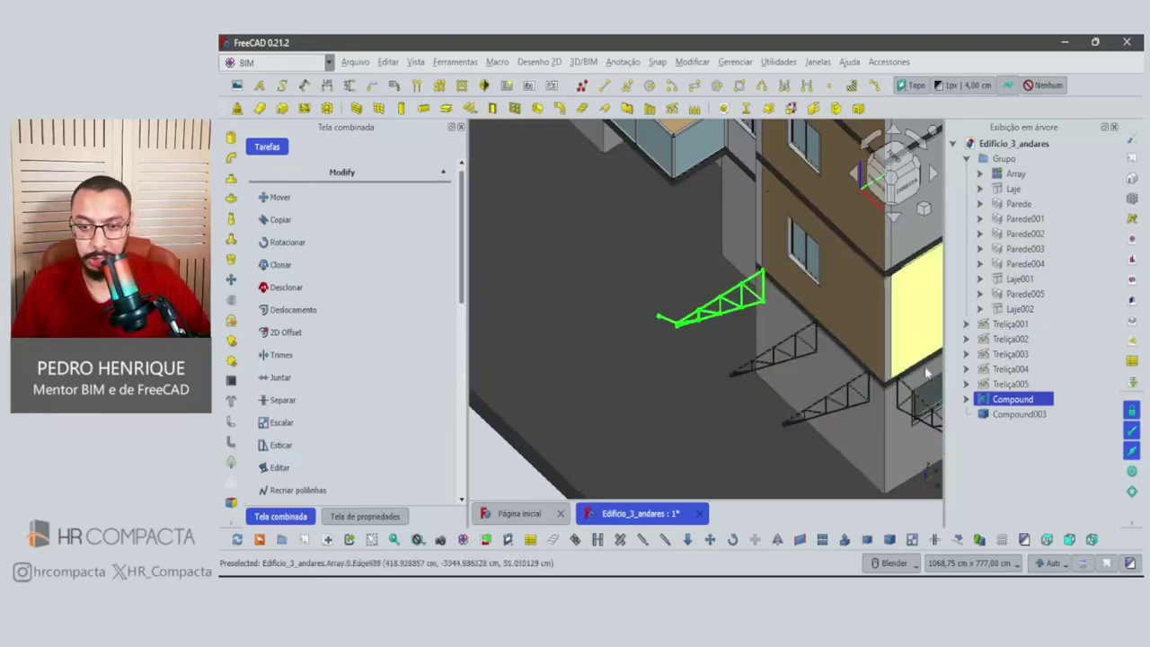
{"action": "left_click", "coordinate": [1026, 415]}
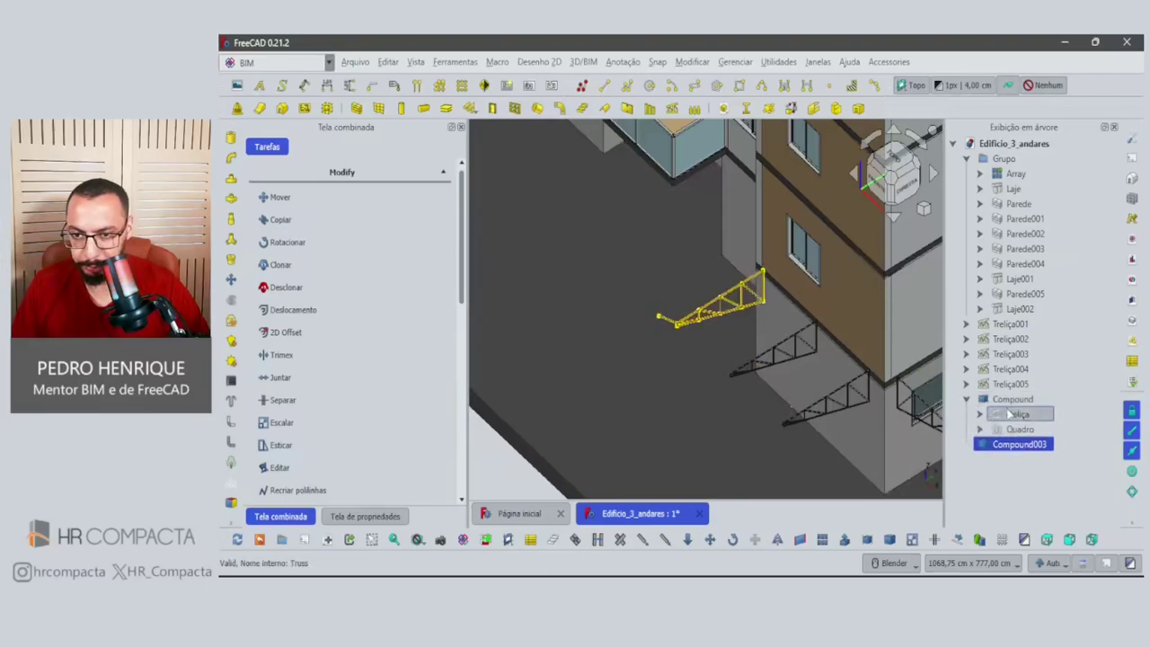
{"action": "left_click", "coordinate": [1020, 429]}
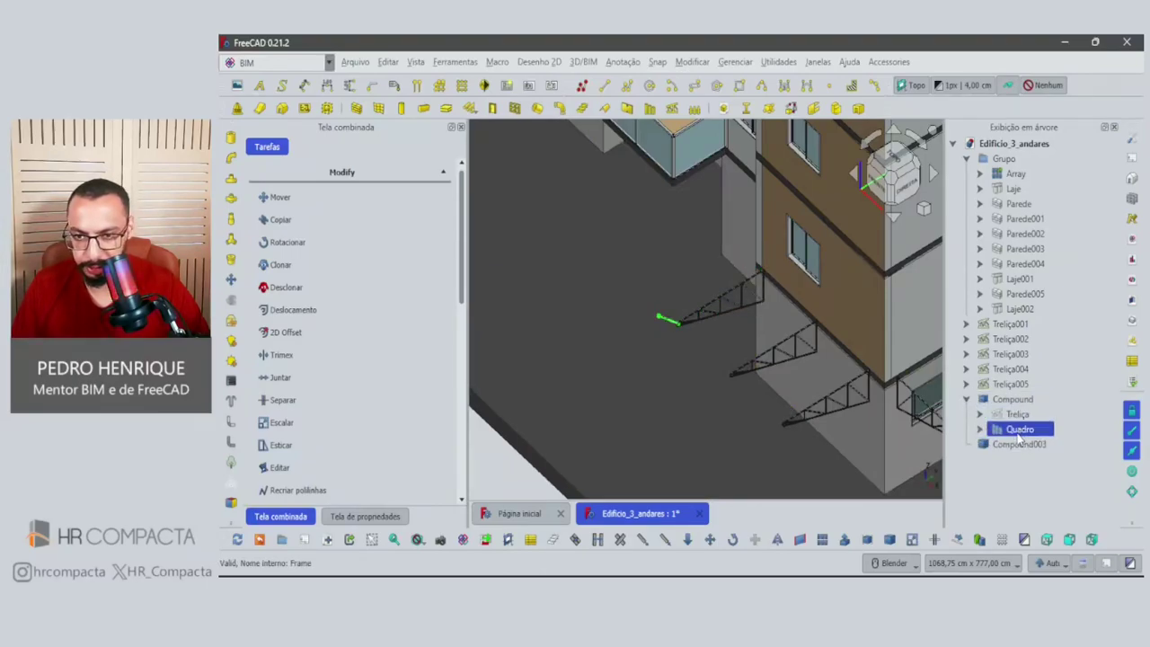
Duplicate the Quadro beam as Quadro001 and move the copy toward the next truss in top view.
{"action": "key", "text": "ctrl+e"}
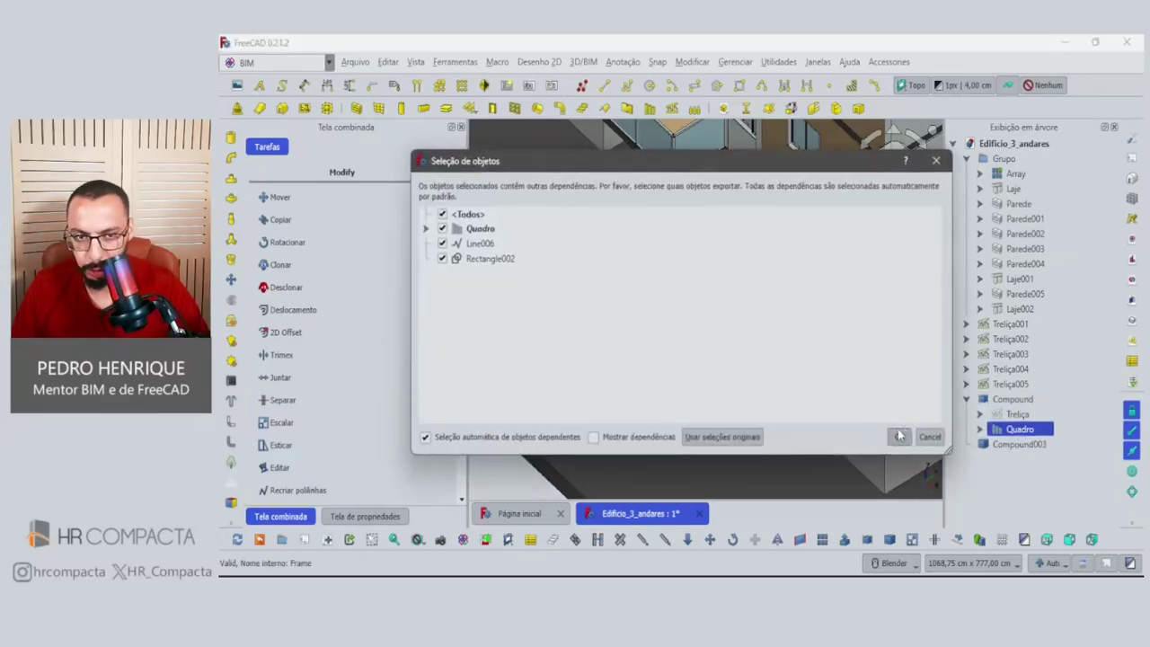
{"action": "left_click", "coordinate": [897, 436]}
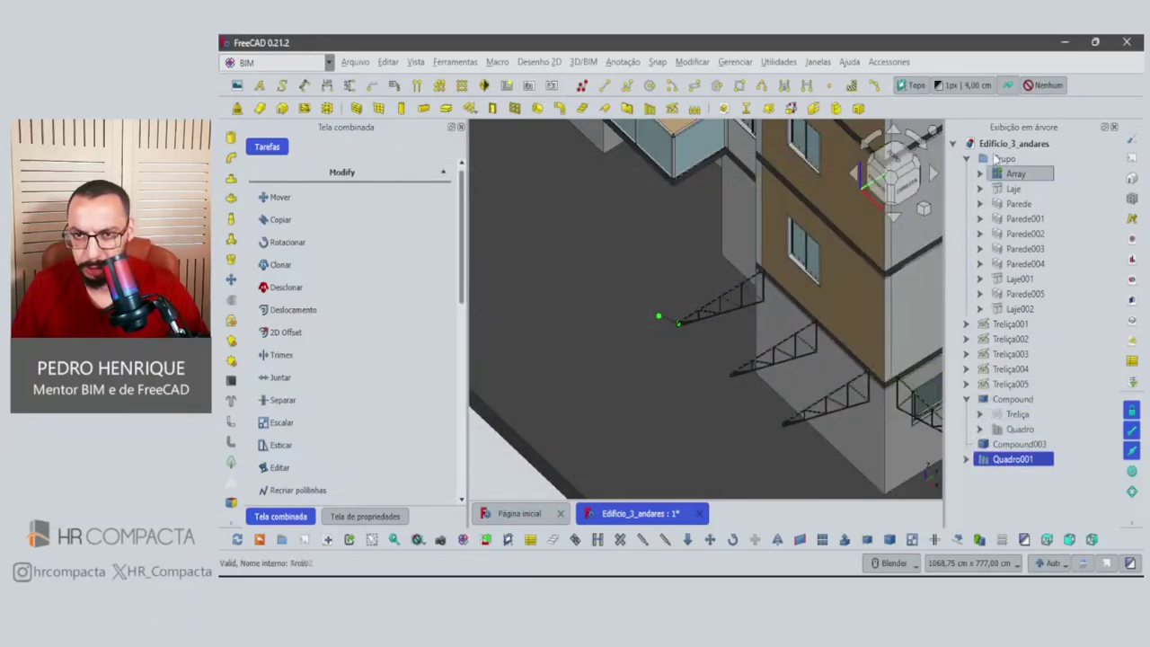
{"action": "left_click", "coordinate": [894, 160]}
{"action": "middle_click_drag", "start_coordinate": [706, 460], "coordinate": [789, 477], "text": "shift"}
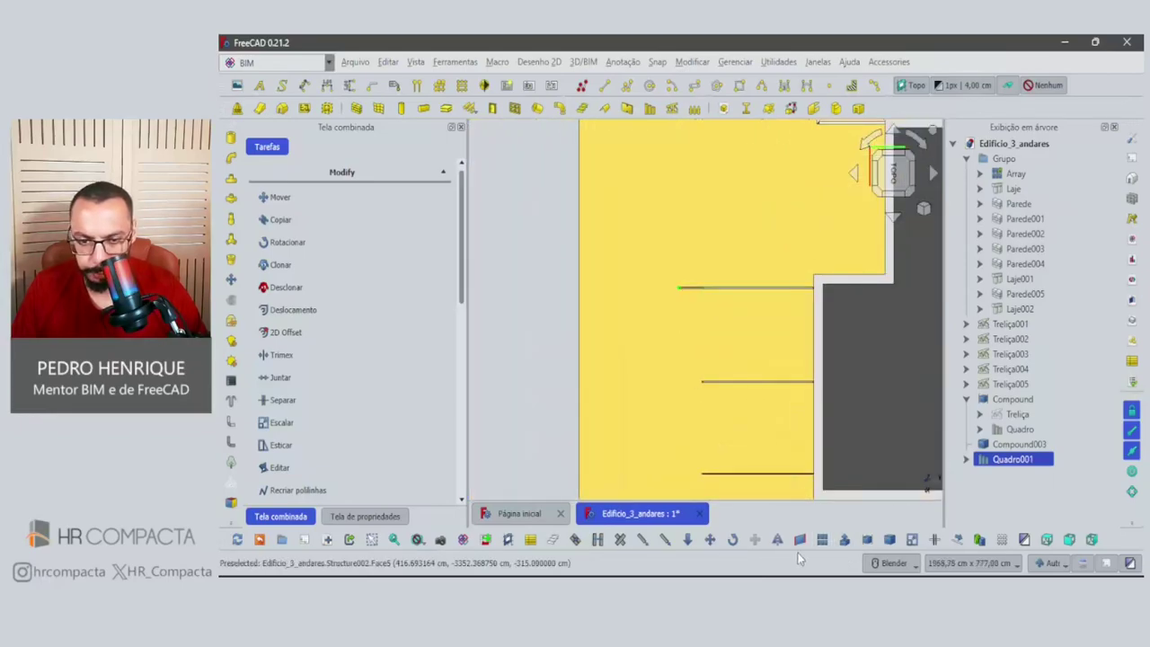
{"action": "left_click", "coordinate": [710, 540]}
{"action": "scroll", "coordinate": [689, 280], "scroll_direction": "up", "scroll_amount": 3}
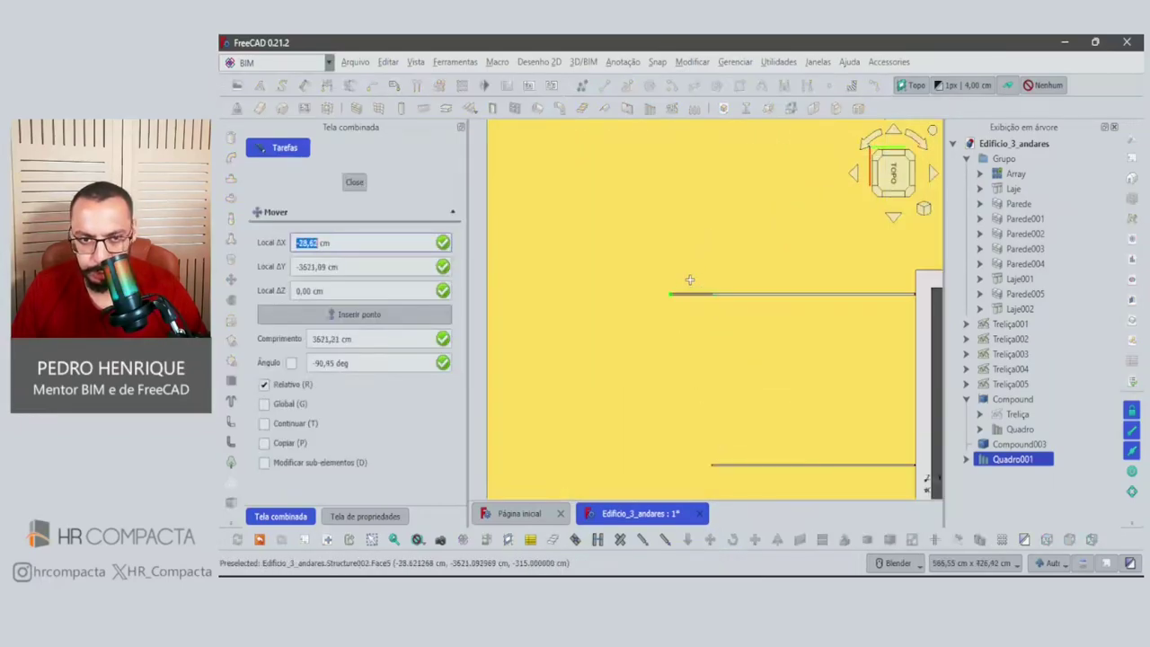
{"action": "scroll", "coordinate": [689, 280], "scroll_direction": "up", "scroll_amount": 2}
{"action": "left_click", "coordinate": [696, 301]}
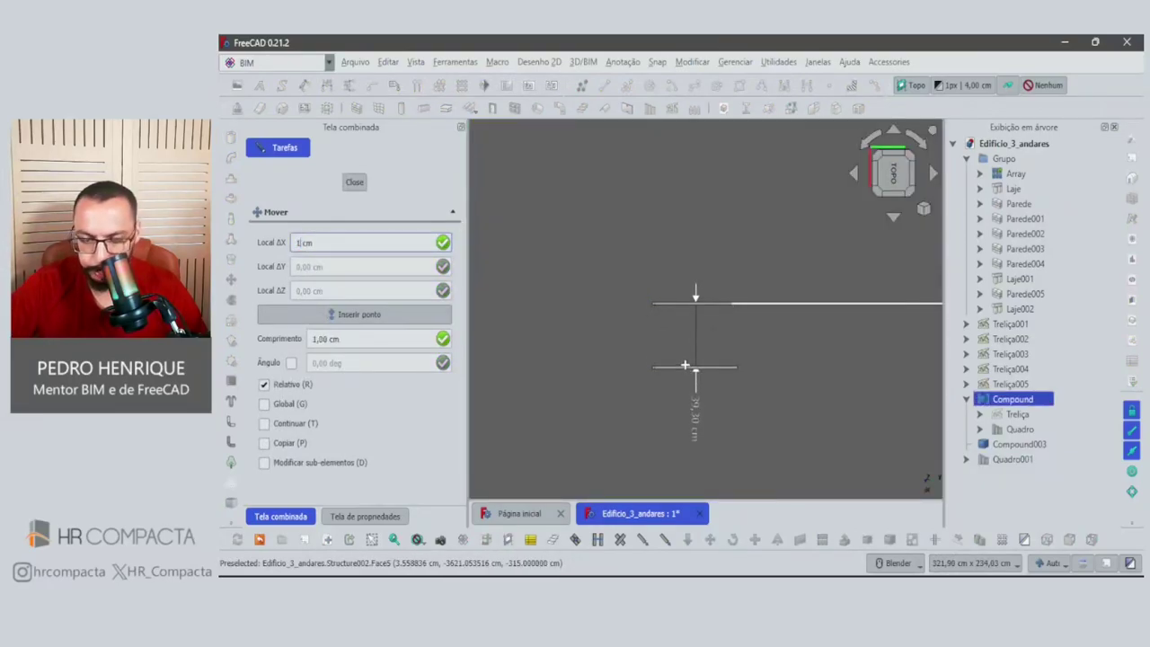
{"action": "key", "text": "Return"}
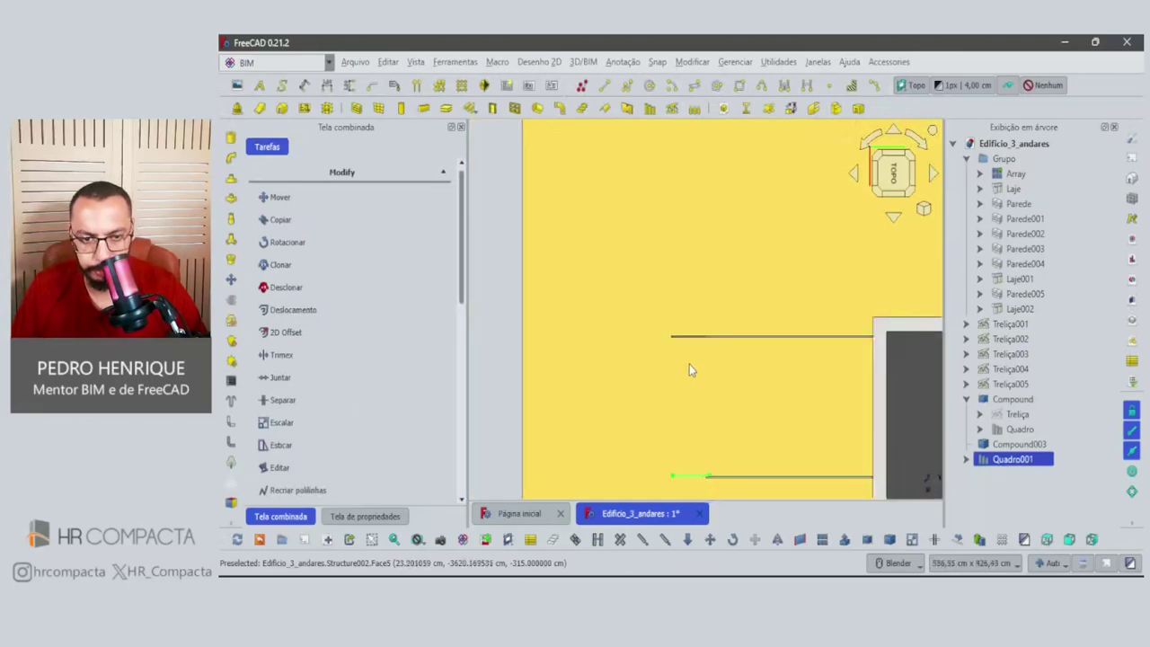
Open Quadro001's Placement position in the property view and set its X to 177,08 cm.
{"action": "scroll", "coordinate": [689, 364], "scroll_direction": "down", "scroll_amount": 3}
{"action": "scroll", "coordinate": [719, 378], "scroll_direction": "up", "scroll_amount": 2}
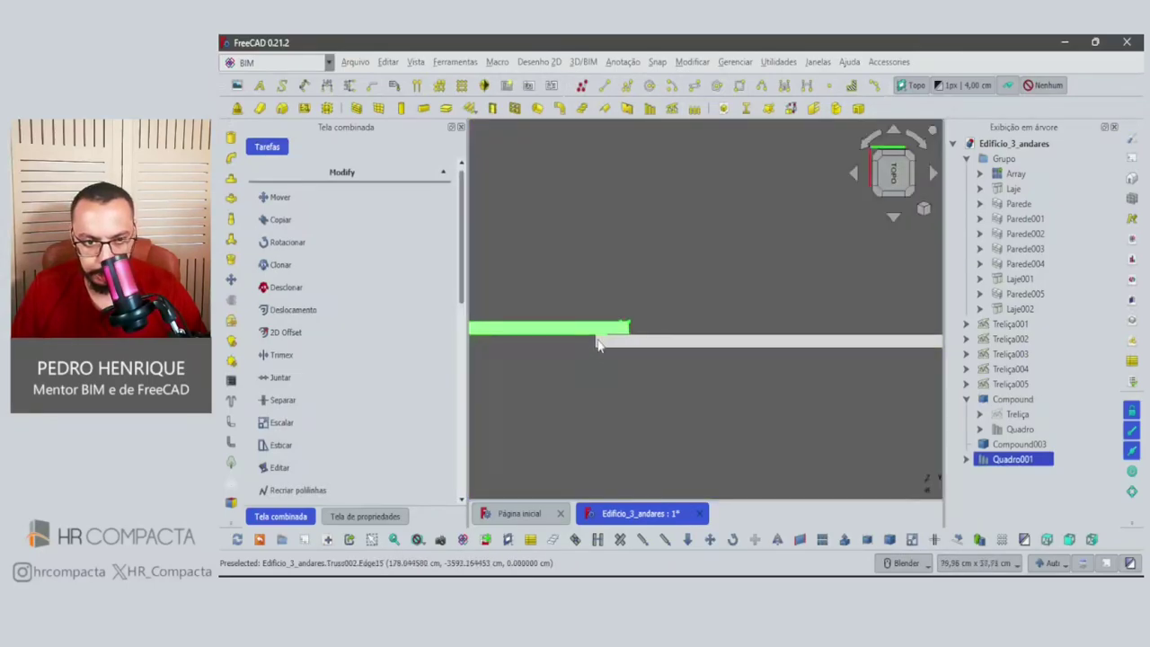
{"action": "scroll", "coordinate": [593, 337], "scroll_direction": "up", "scroll_amount": 3}
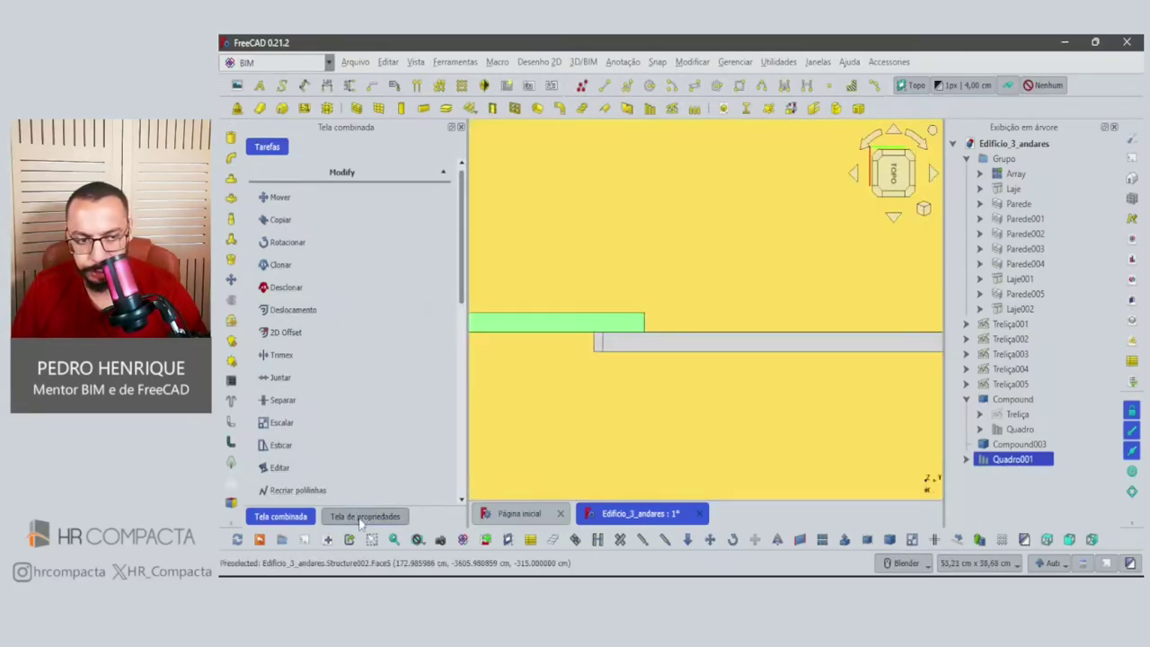
{"action": "left_click", "coordinate": [359, 517]}
{"action": "left_click", "coordinate": [253, 181]}
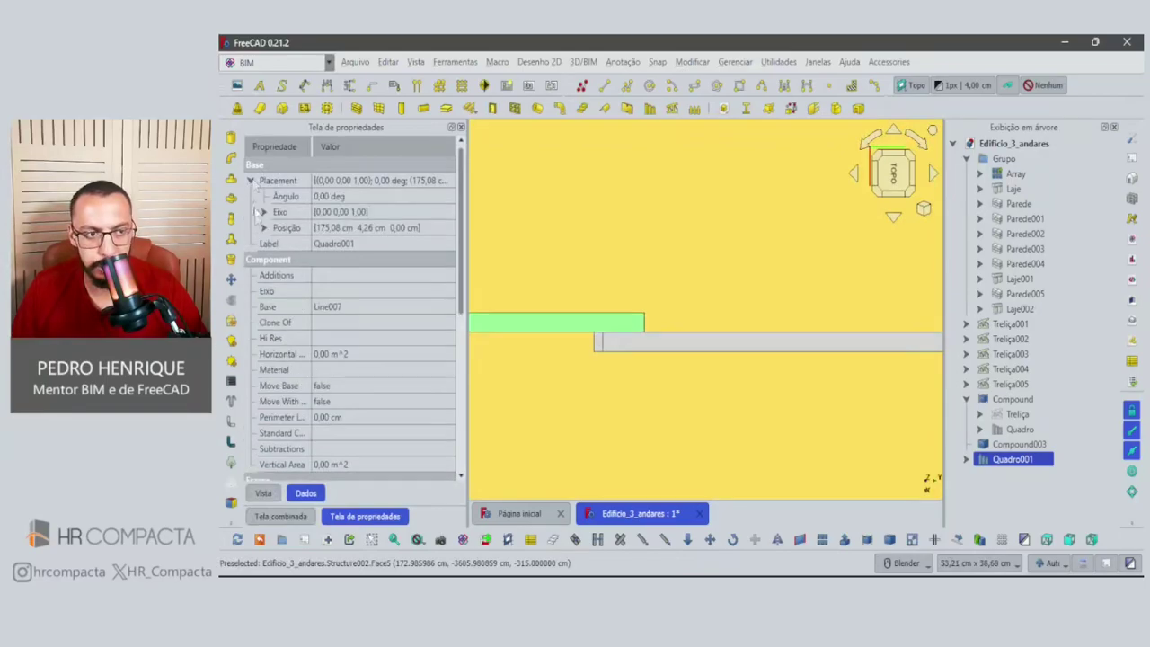
{"action": "left_click", "coordinate": [264, 228]}
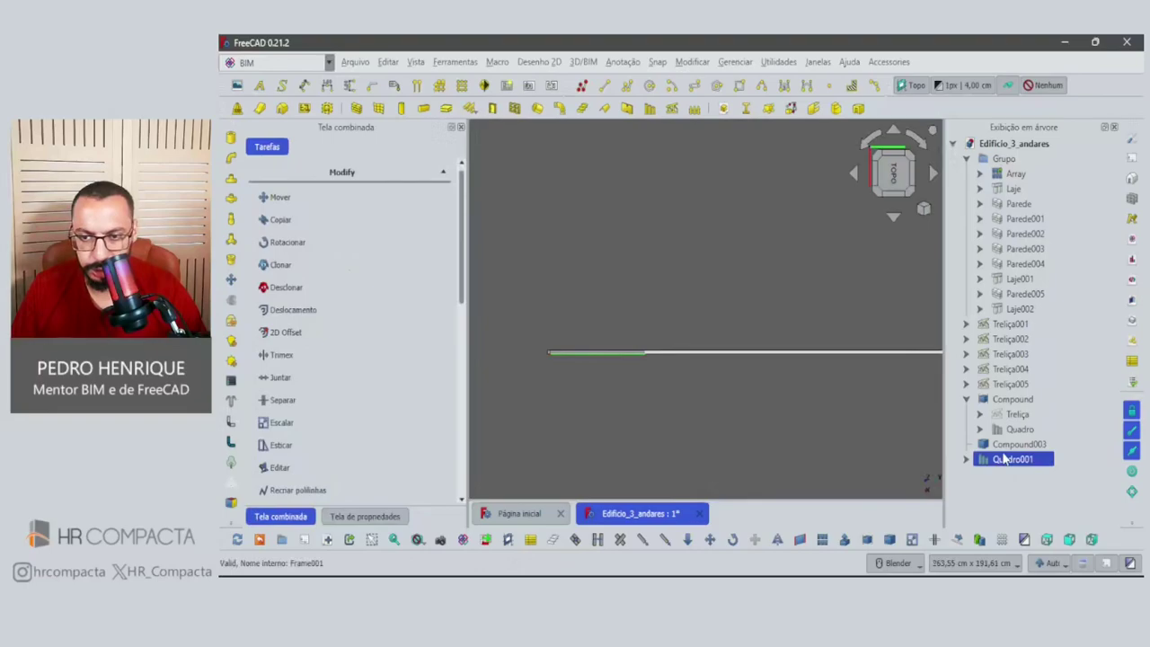
{"action": "left_click", "coordinate": [1003, 461]}
{"action": "left_click", "coordinate": [346, 517]}
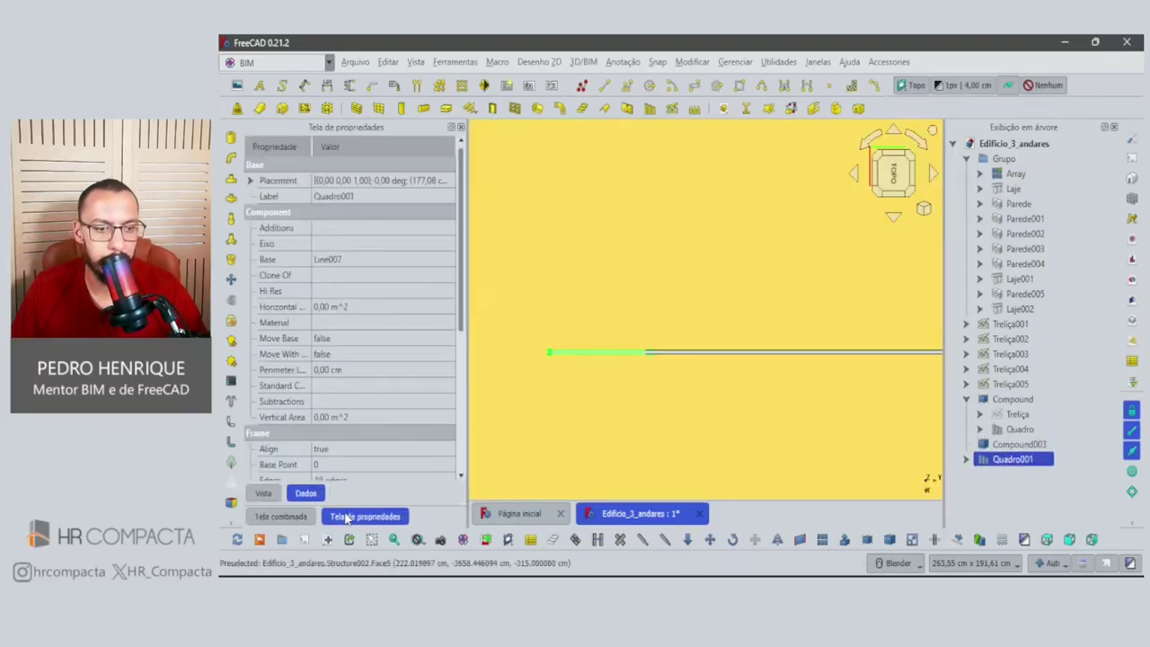
{"action": "left_click", "coordinate": [251, 181]}
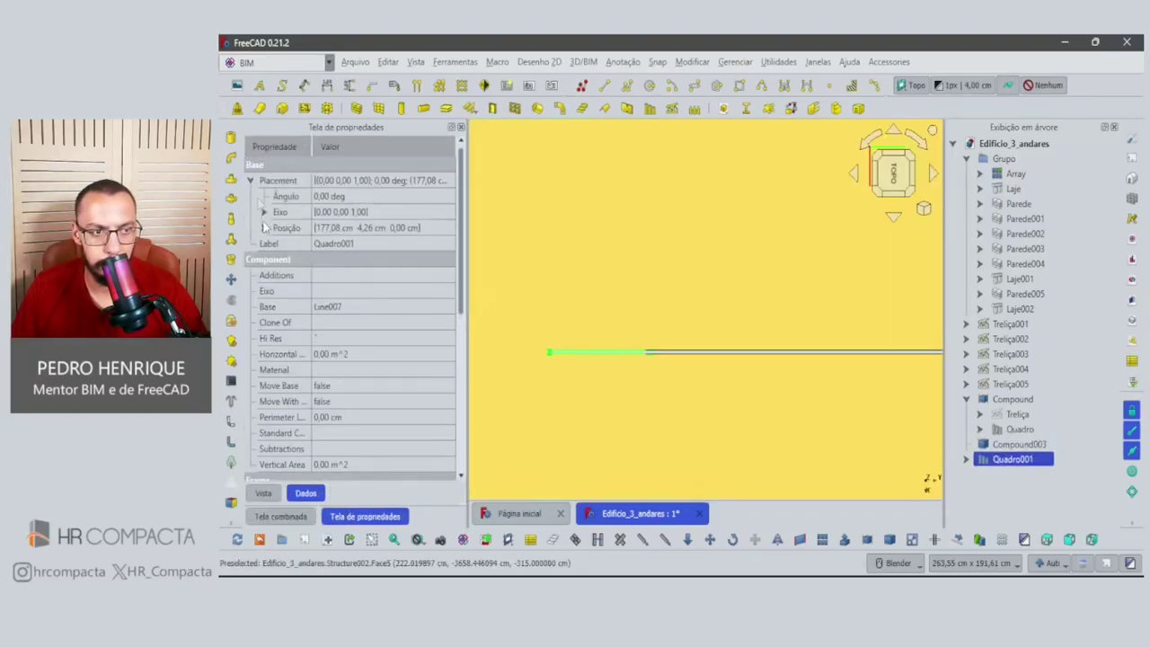
{"action": "left_click", "coordinate": [264, 228]}
Orbit back to a perspective view of the trusses and clear the selection.
{"action": "middle_click_drag", "start_coordinate": [640, 366], "coordinate": [694, 329]}
{"action": "mouse_move", "coordinate": [649, 366]}
{"action": "middle_mouse_down"}
{"action": "mouse_move", "coordinate": [539, 416]}
{"action": "mouse_move", "coordinate": [684, 260]}
{"action": "middle_mouse_up"}
{"action": "left_click", "coordinate": [540, 416]}
{"action": "scroll", "coordinate": [683, 260], "scroll_direction": "up", "scroll_amount": 3}
Delete the old Compound, then move Compound003 onto the next truss end at the wall.
{"action": "left_click", "coordinate": [1024, 405]}
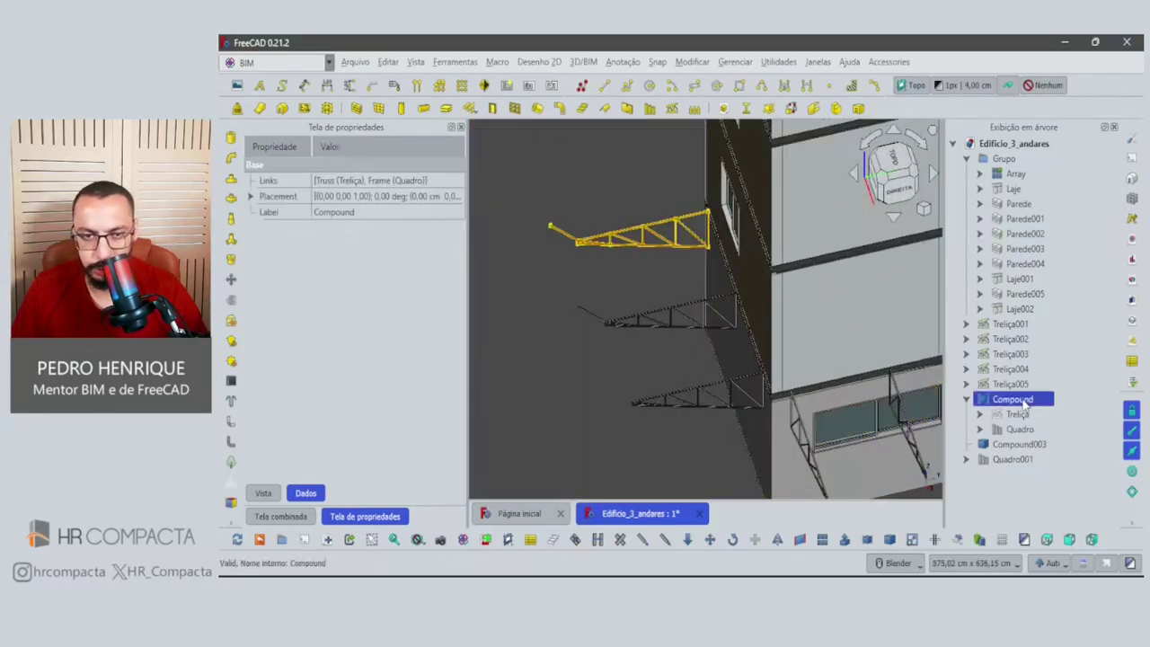
{"action": "key", "text": "Delete"}
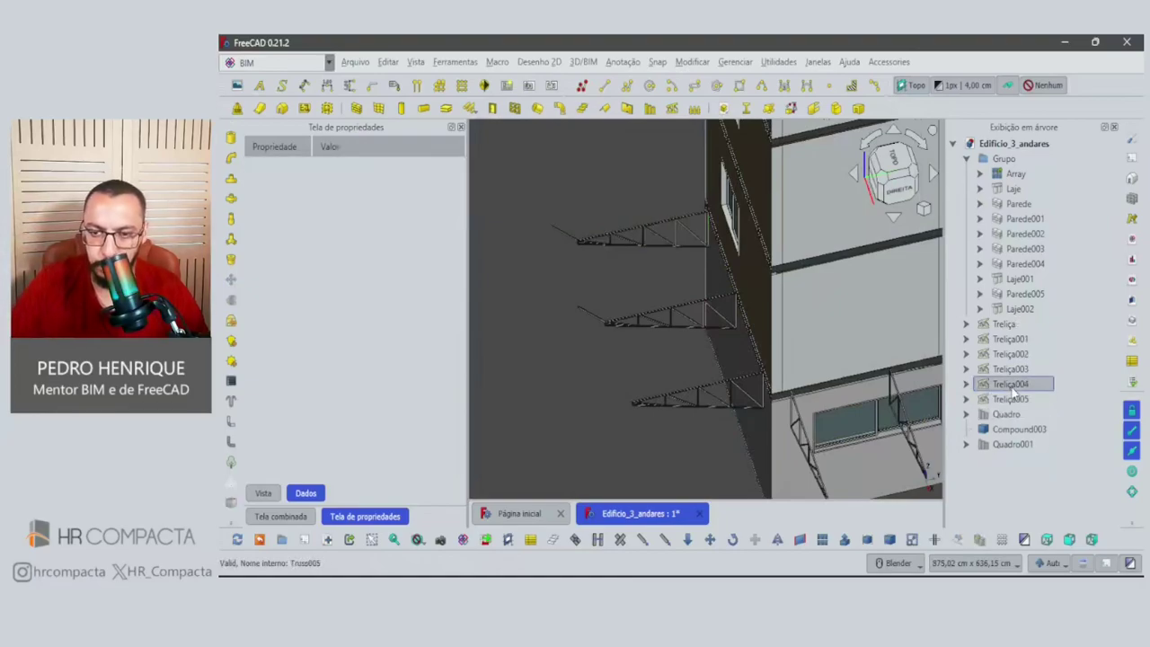
{"action": "left_click", "coordinate": [1029, 429]}
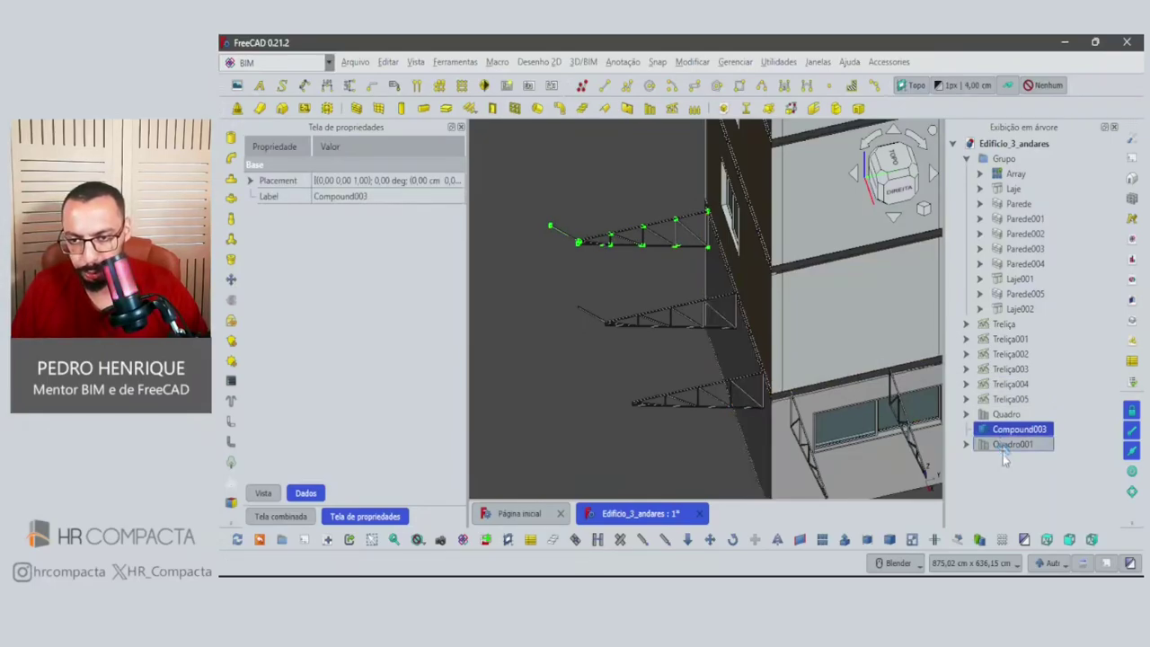
{"action": "key", "text": "m"}
{"action": "key", "text": "v"}
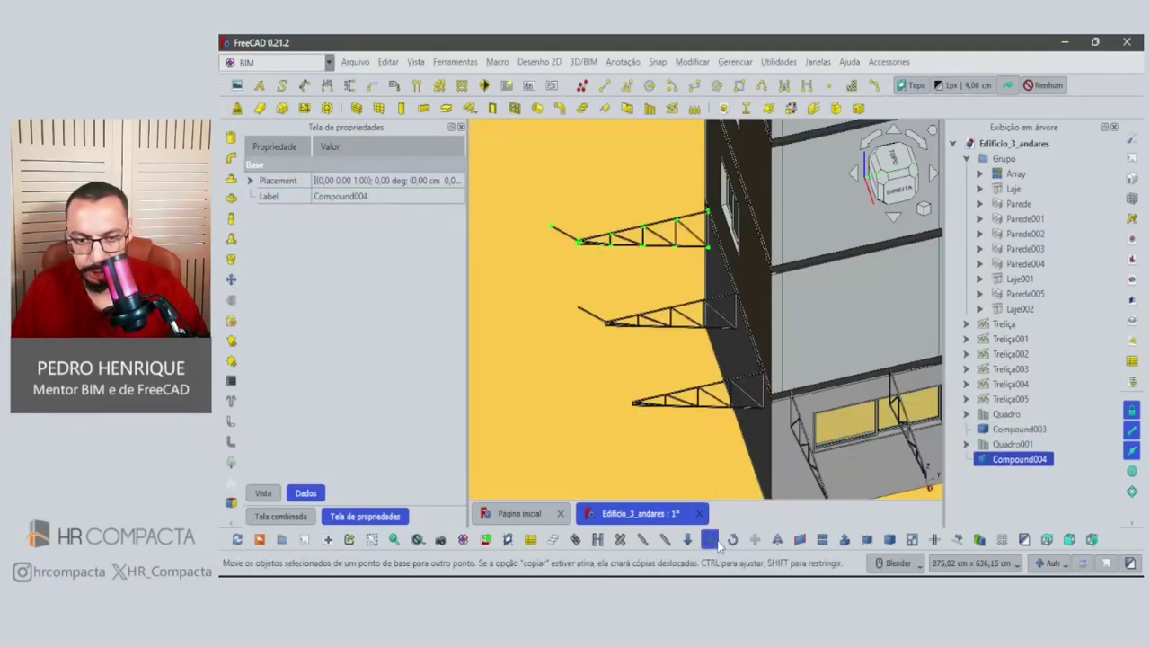
{"action": "scroll", "coordinate": [565, 225], "scroll_direction": "up", "scroll_amount": 3}
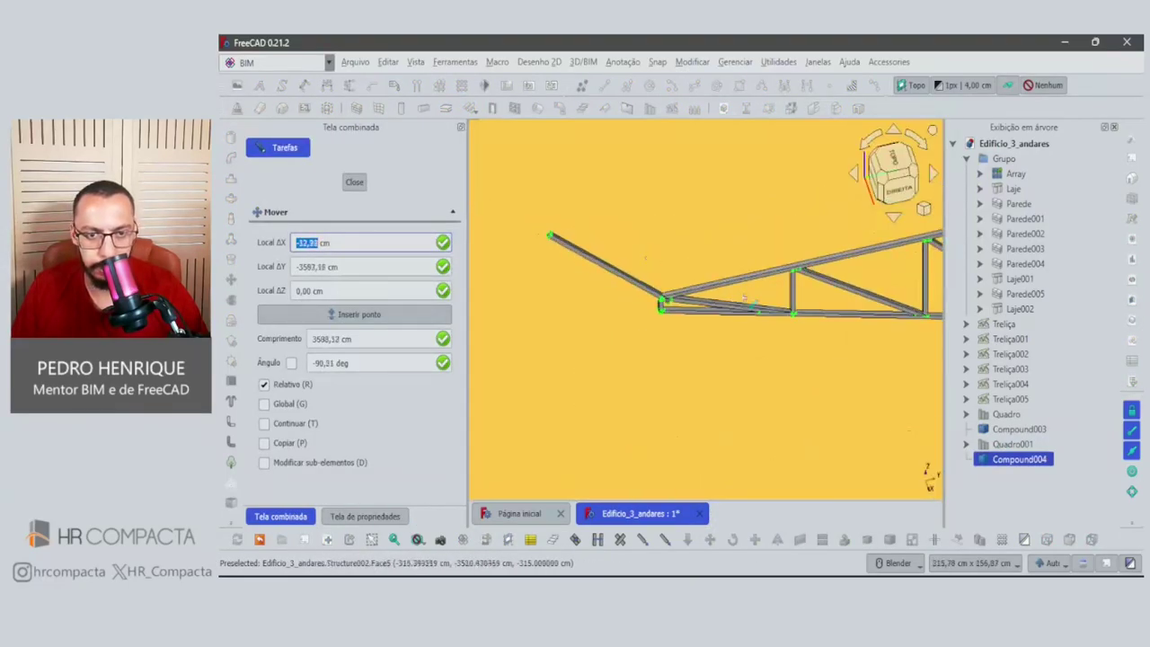
{"action": "scroll", "coordinate": [710, 324], "scroll_direction": "up", "scroll_amount": 2}
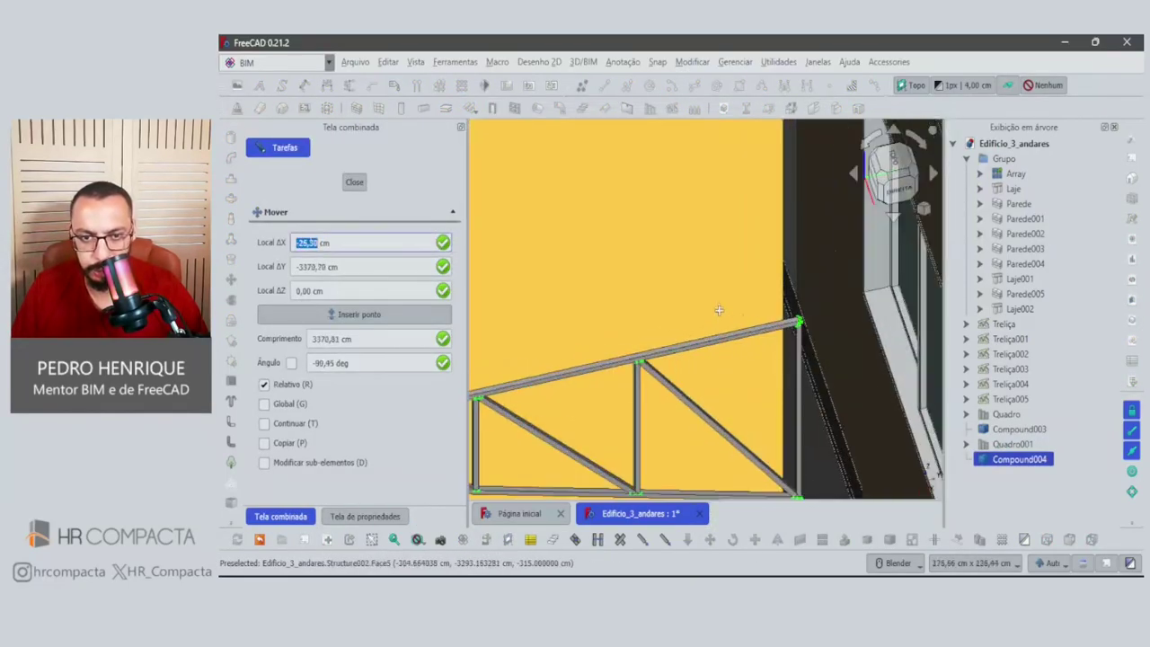
{"action": "scroll", "coordinate": [802, 314], "scroll_direction": "up", "scroll_amount": 2}
{"action": "scroll", "coordinate": [813, 312], "scroll_direction": "down", "scroll_amount": 4}
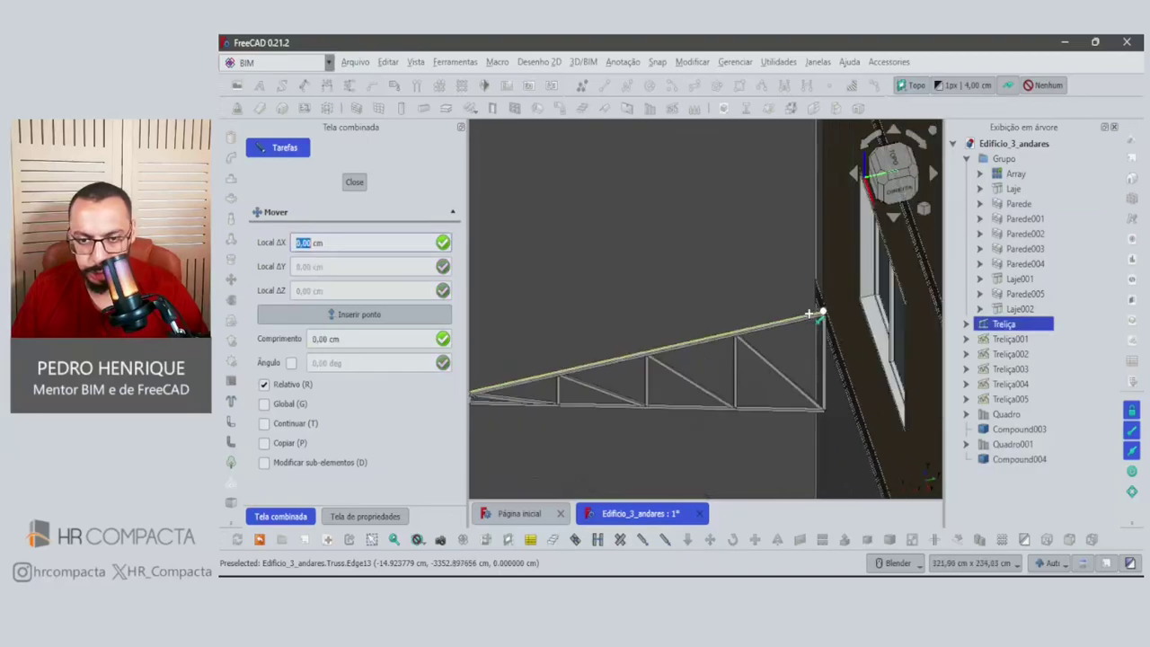
{"action": "scroll", "coordinate": [815, 314], "scroll_direction": "down", "scroll_amount": 4}
{"action": "scroll", "coordinate": [800, 323], "scroll_direction": "down", "scroll_amount": 3}
{"action": "scroll", "coordinate": [786, 333], "scroll_direction": "up", "scroll_amount": 2}
{"action": "scroll", "coordinate": [754, 346], "scroll_direction": "up", "scroll_amount": 2}
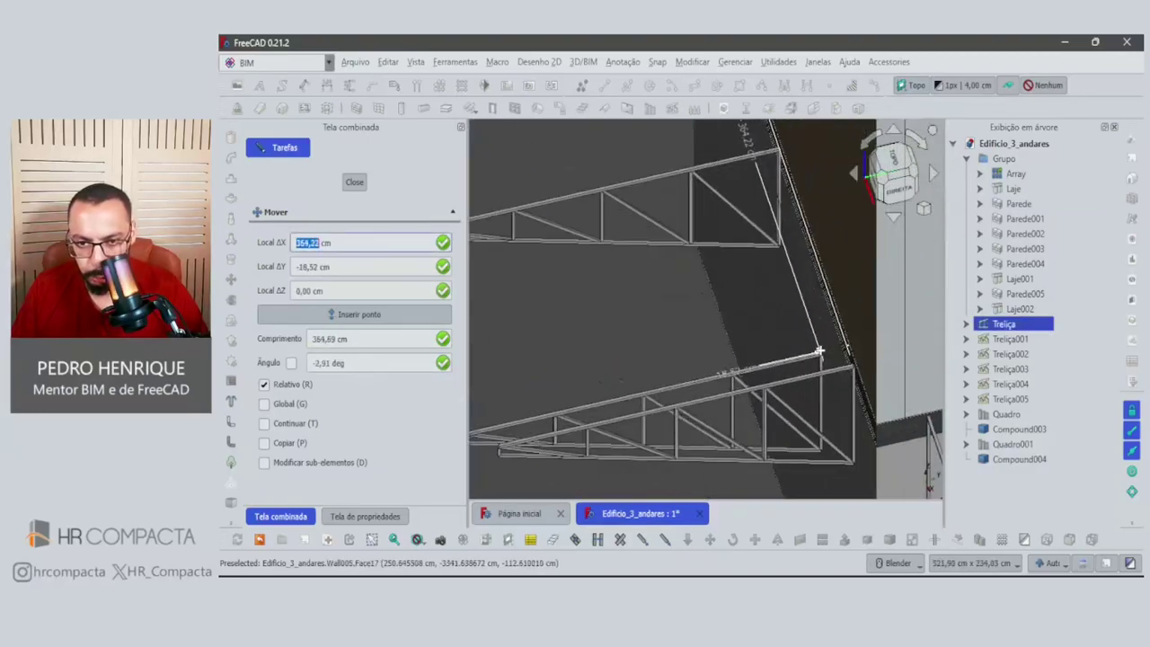
{"action": "scroll", "coordinate": [791, 354], "scroll_direction": "up", "scroll_amount": 2}
{"action": "scroll", "coordinate": [884, 390], "scroll_direction": "up", "scroll_amount": 2}
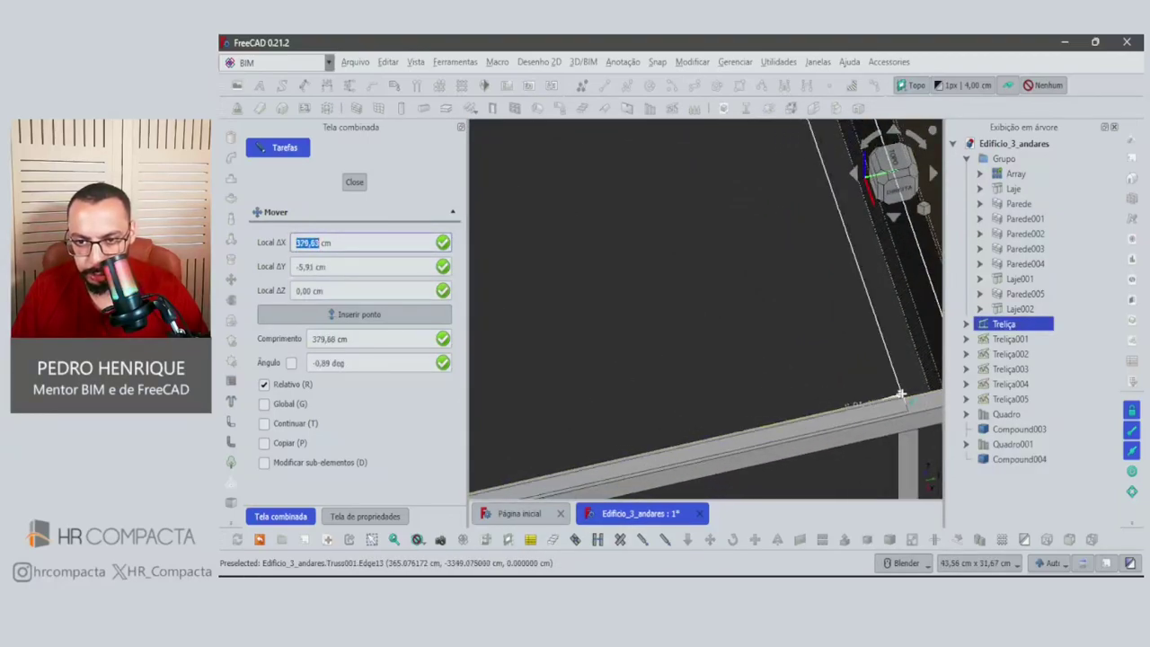
{"action": "left_click", "coordinate": [902, 400]}
Combine the truss with the Quadro001 brace into a compound, then undo it.
{"action": "scroll", "coordinate": [822, 390], "scroll_direction": "down", "scroll_amount": 2}
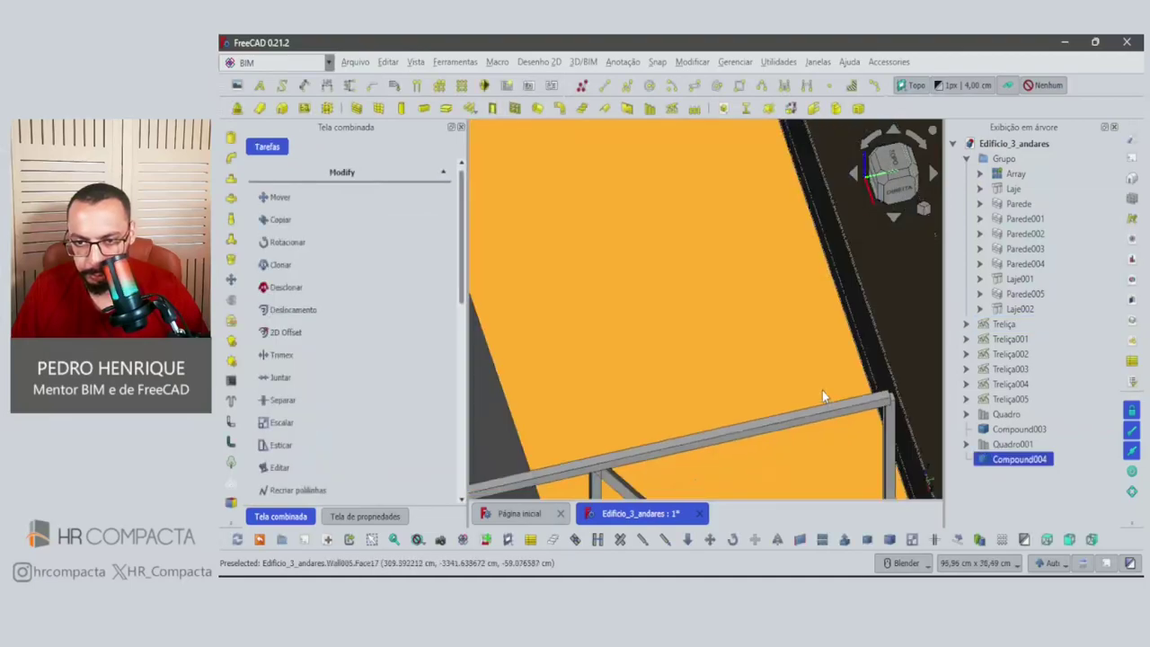
{"action": "scroll", "coordinate": [822, 390], "scroll_direction": "down", "scroll_amount": 2}
{"action": "scroll", "coordinate": [813, 378], "scroll_direction": "down", "scroll_amount": 1}
{"action": "scroll", "coordinate": [807, 366], "scroll_direction": "down", "scroll_amount": 1}
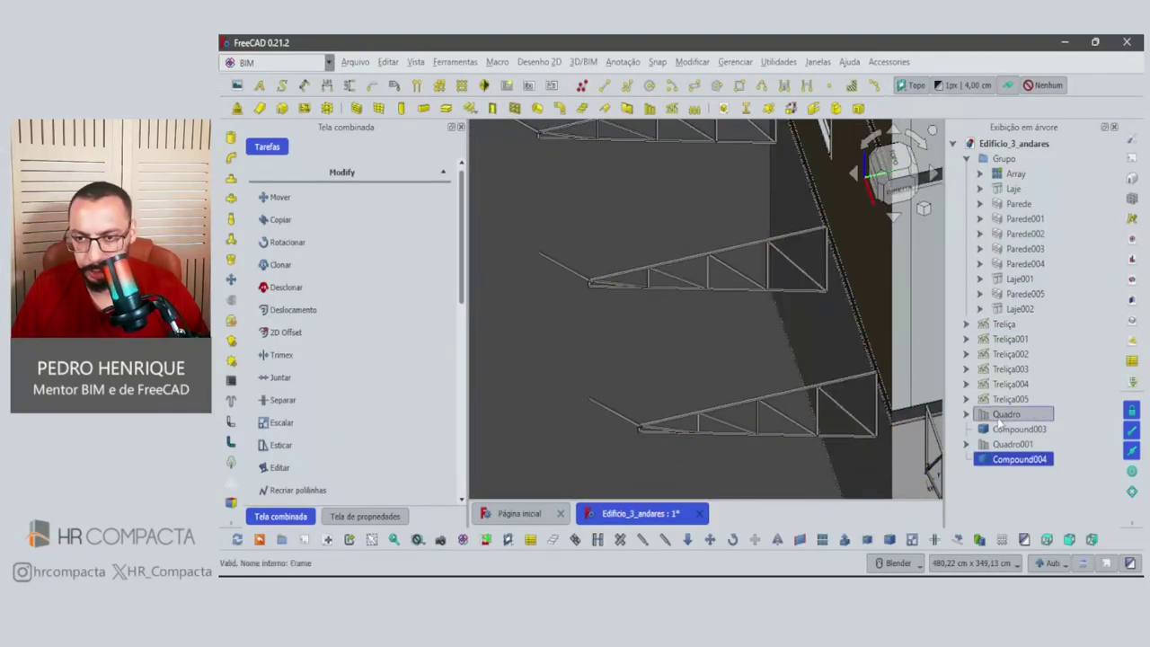
{"action": "left_click", "coordinate": [1013, 445]}
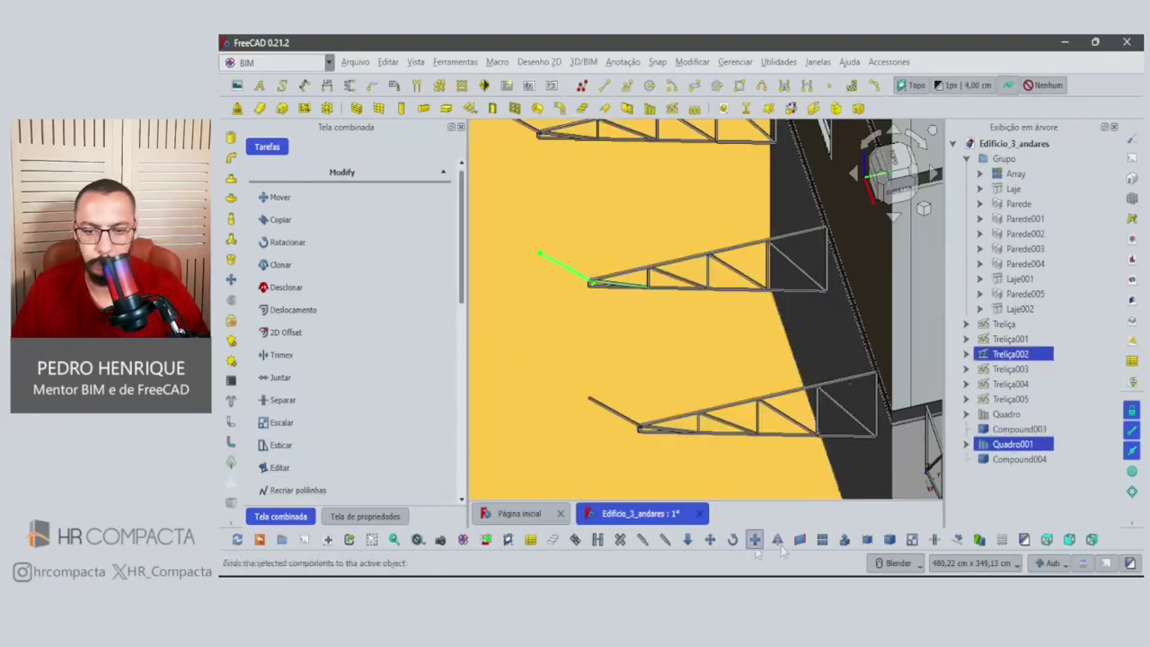
{"action": "left_click", "coordinate": [867, 540]}
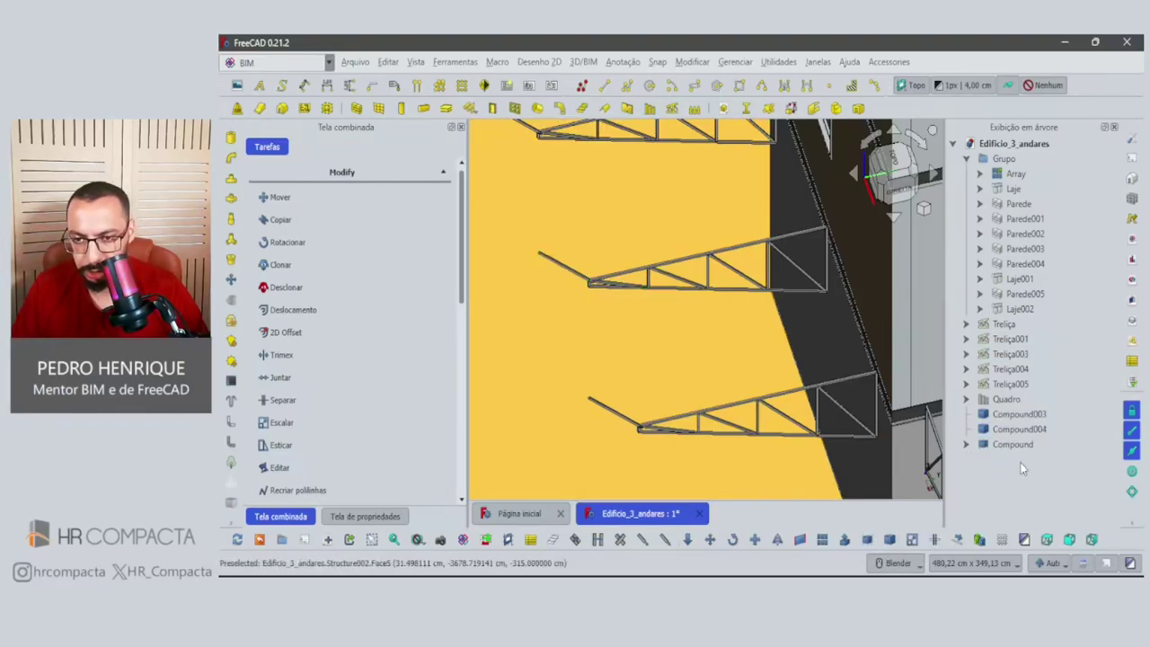
{"action": "key", "text": "ctrl+z"}
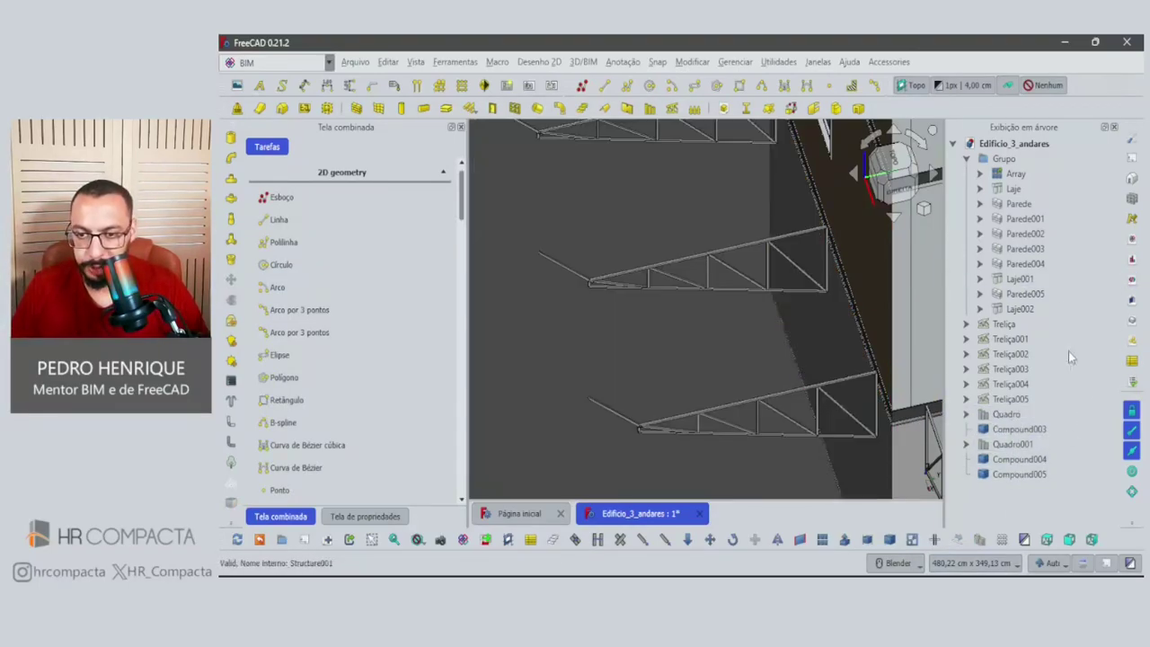
Select Treliça003–005, the Quadro and Quadro001 braces and Compound004–006, viewed from the top.
{"action": "scroll", "coordinate": [554, 367], "scroll_direction": "down", "scroll_amount": 5}
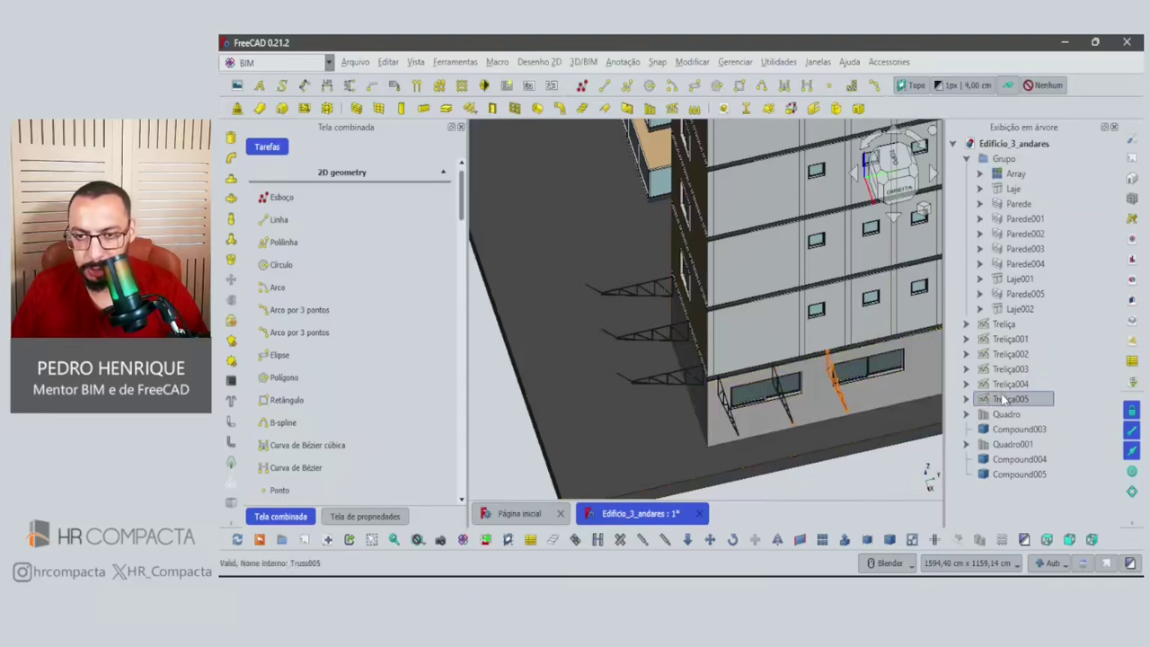
{"action": "left_click", "coordinate": [1004, 400]}
{"action": "left_click", "coordinate": [1011, 370], "text": "shift"}
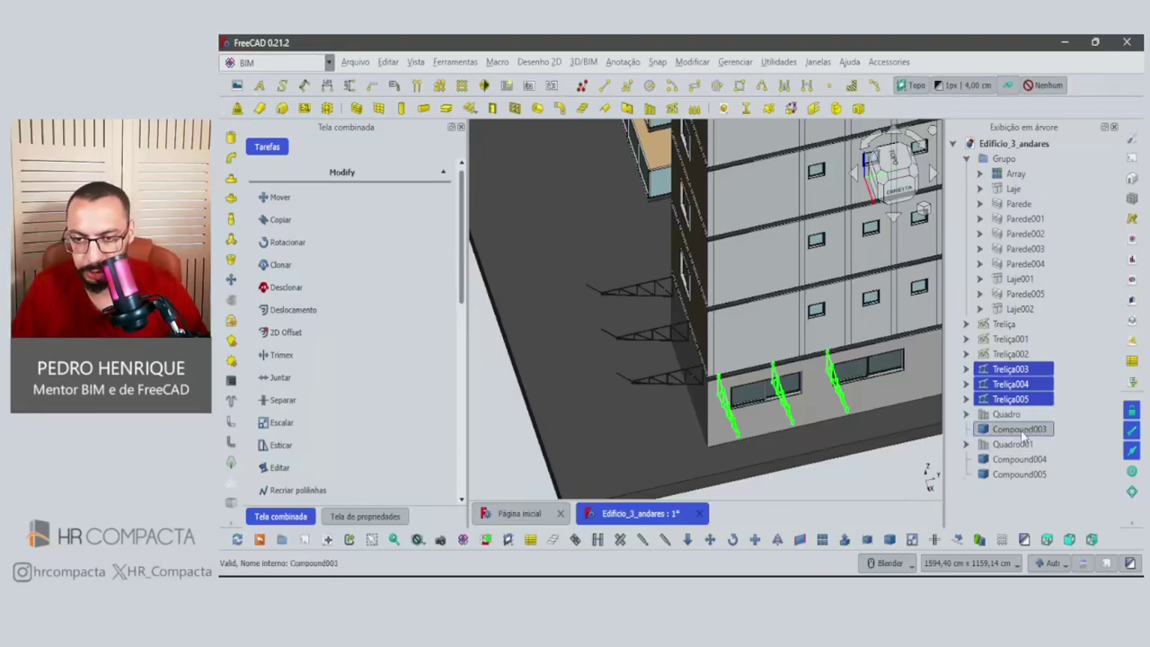
{"action": "left_click", "coordinate": [1012, 416]}
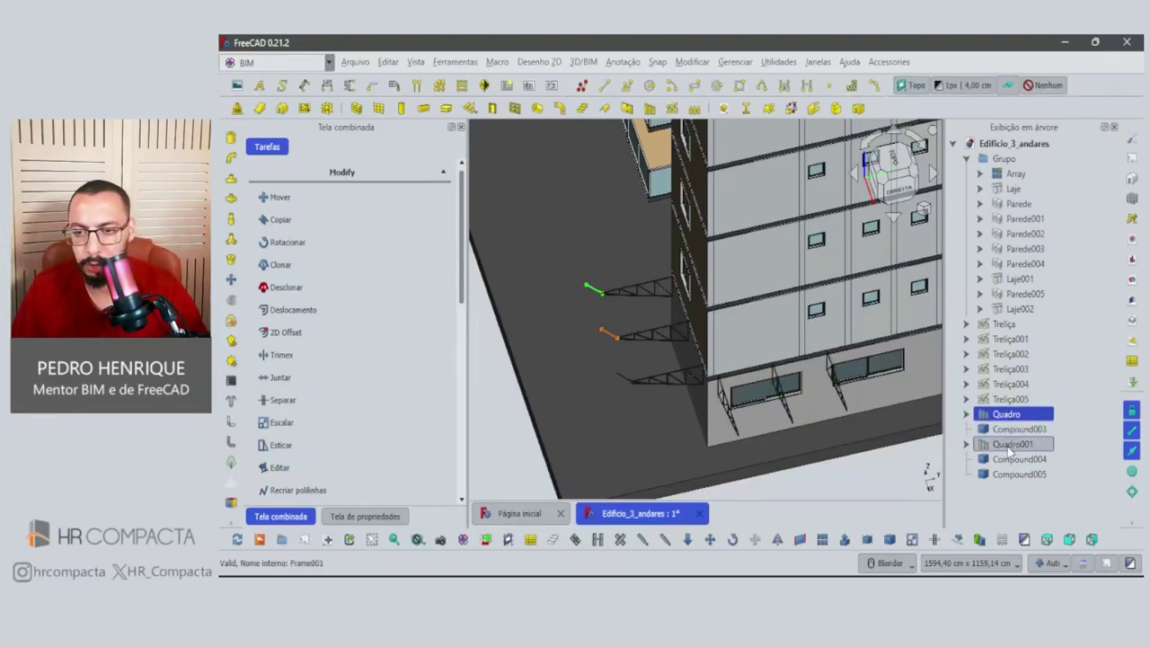
{"action": "left_click", "coordinate": [1011, 444]}
{"action": "left_click", "coordinate": [1007, 460]}
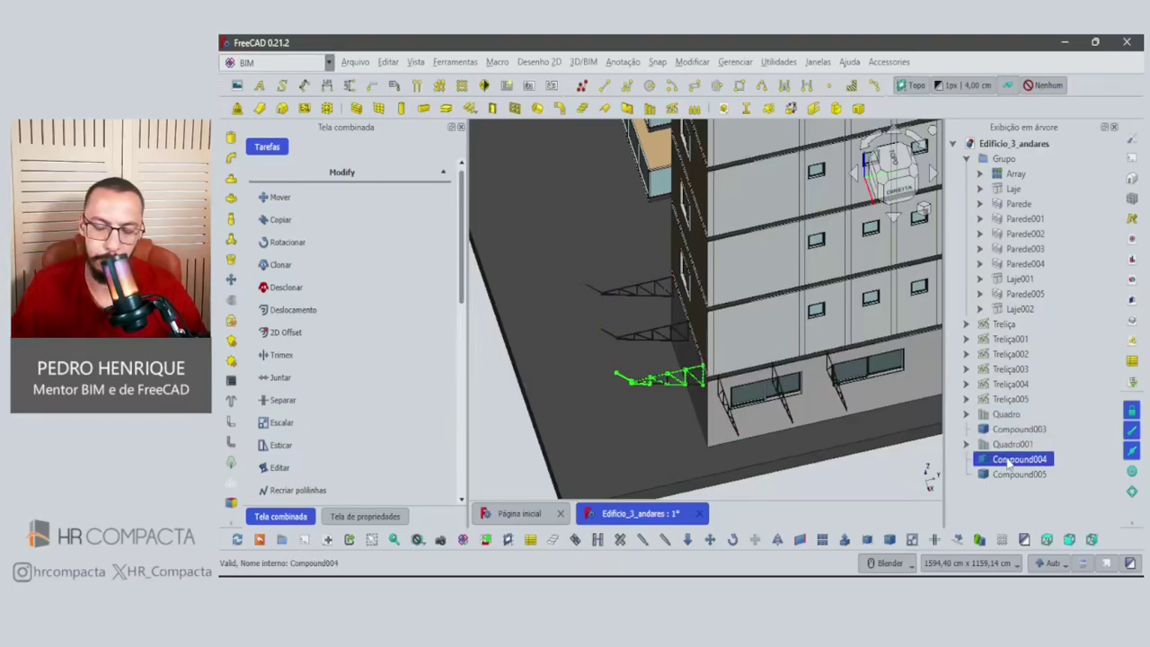
{"action": "left_click", "coordinate": [1008, 474]}
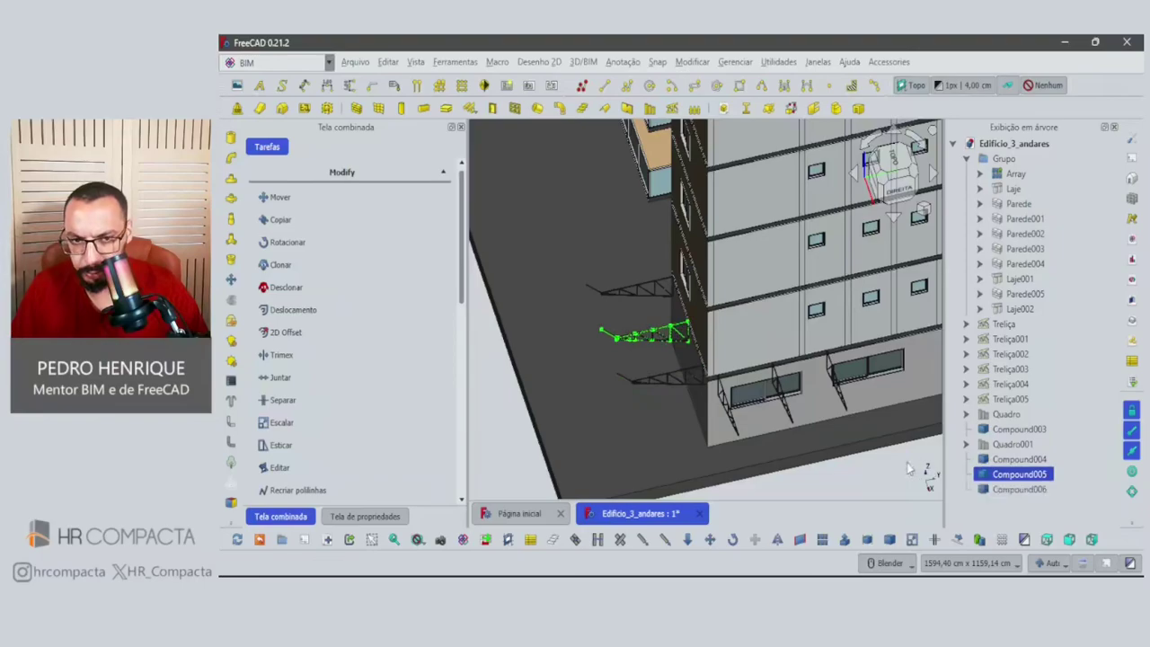
{"action": "left_click", "coordinate": [1016, 489]}
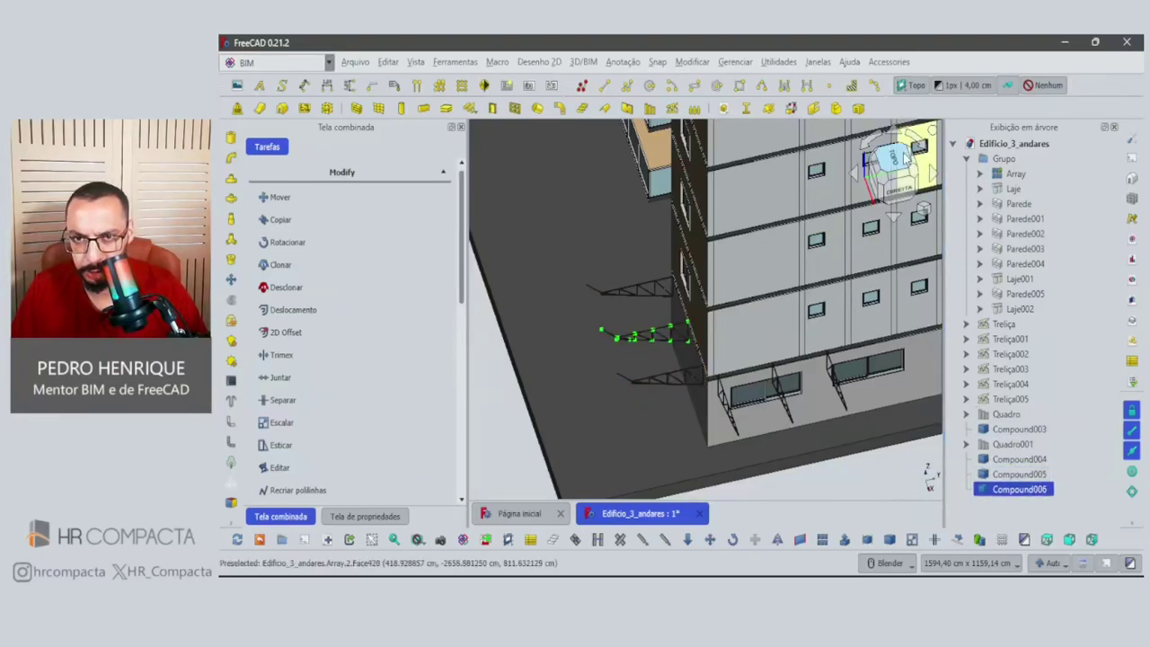
{"action": "left_click", "coordinate": [906, 157]}
{"action": "scroll", "coordinate": [835, 314], "scroll_direction": "down", "scroll_amount": 2}
{"action": "scroll", "coordinate": [834, 314], "scroll_direction": "down", "scroll_amount": 2}
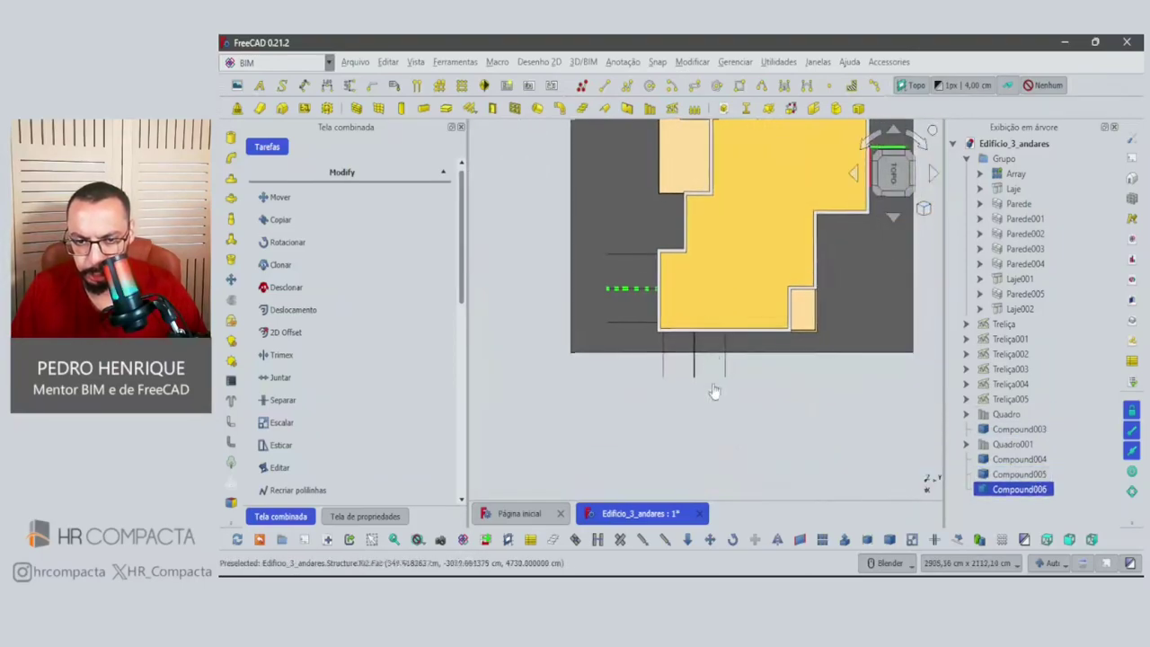
Rotate the selected truss assembly 90 degrees about a picked centre point.
{"action": "left_click", "coordinate": [732, 541]}
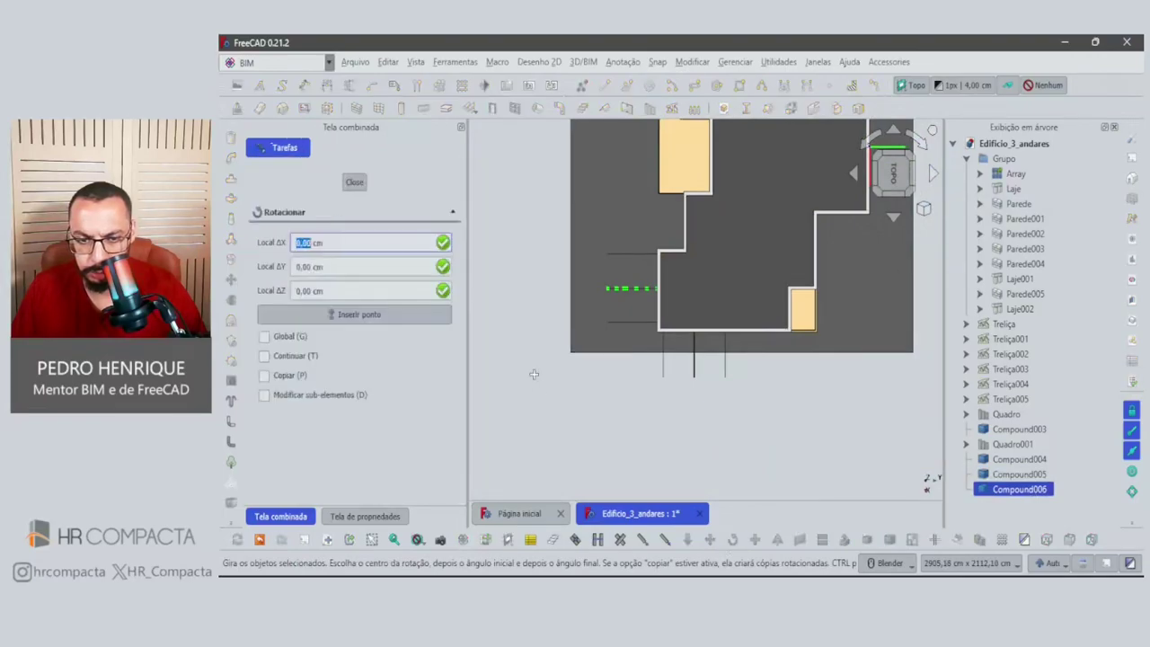
{"action": "left_click", "coordinate": [612, 402]}
{"action": "left_click", "coordinate": [584, 400]}
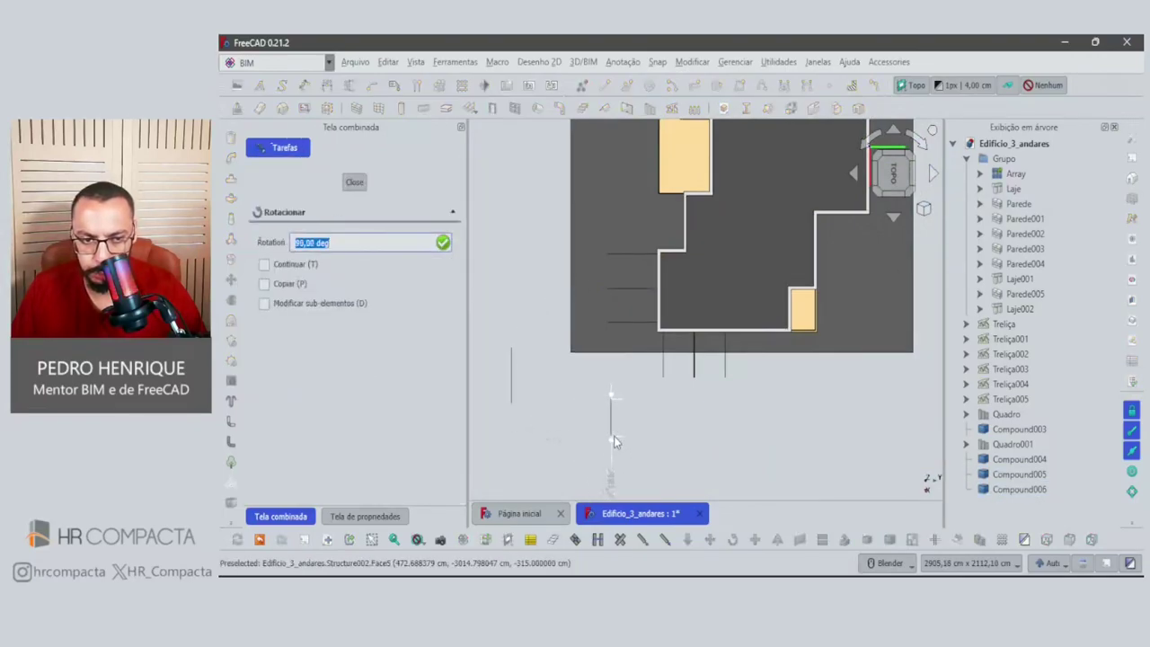
{"action": "left_click", "coordinate": [614, 435]}
{"action": "mouse_move", "coordinate": [613, 436]}
{"action": "middle_mouse_down"}
{"action": "mouse_move", "coordinate": [594, 407]}
{"action": "mouse_move", "coordinate": [647, 423]}
{"action": "middle_mouse_up"}
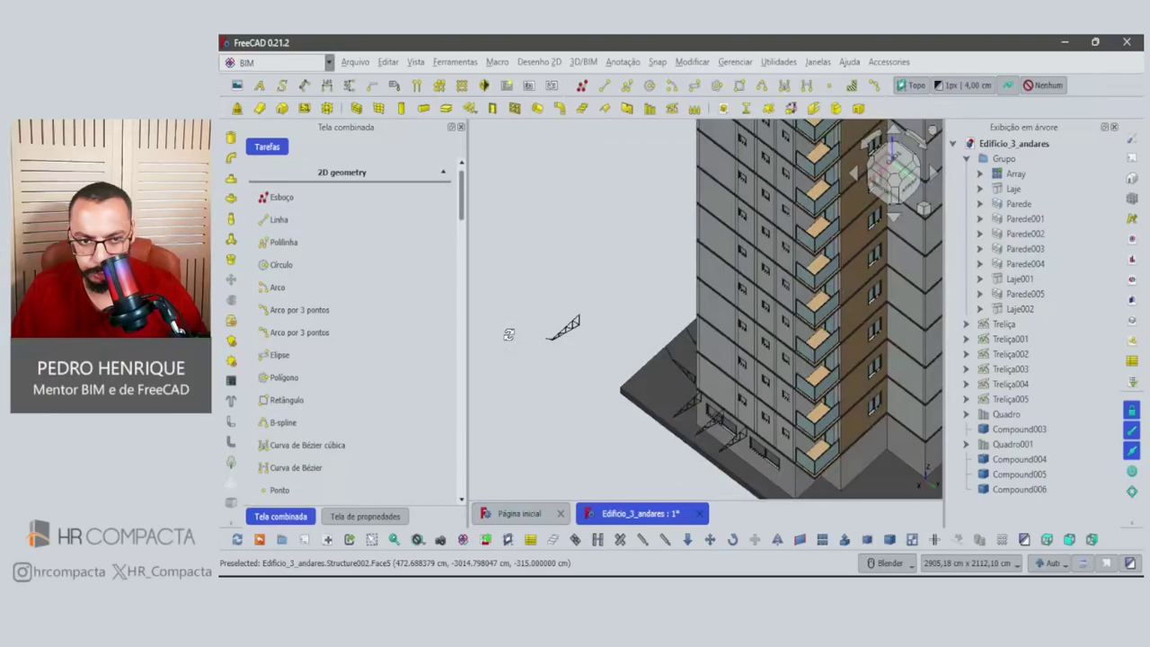
Move Compound006 so its truss end snaps onto the first-floor wall edge.
{"action": "left_click", "coordinate": [1019, 489]}
{"action": "left_click", "coordinate": [710, 539]}
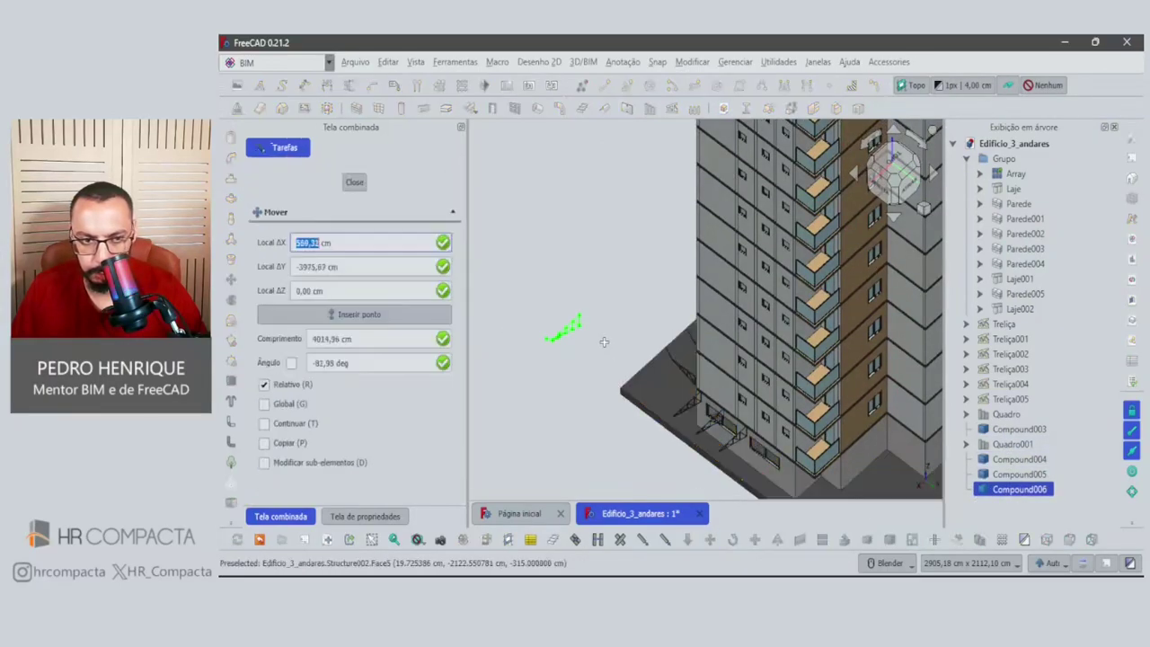
{"action": "scroll", "coordinate": [576, 315], "scroll_direction": "up", "scroll_amount": 3}
{"action": "scroll", "coordinate": [576, 315], "scroll_direction": "up", "scroll_amount": 3}
{"action": "scroll", "coordinate": [576, 316], "scroll_direction": "up", "scroll_amount": 3}
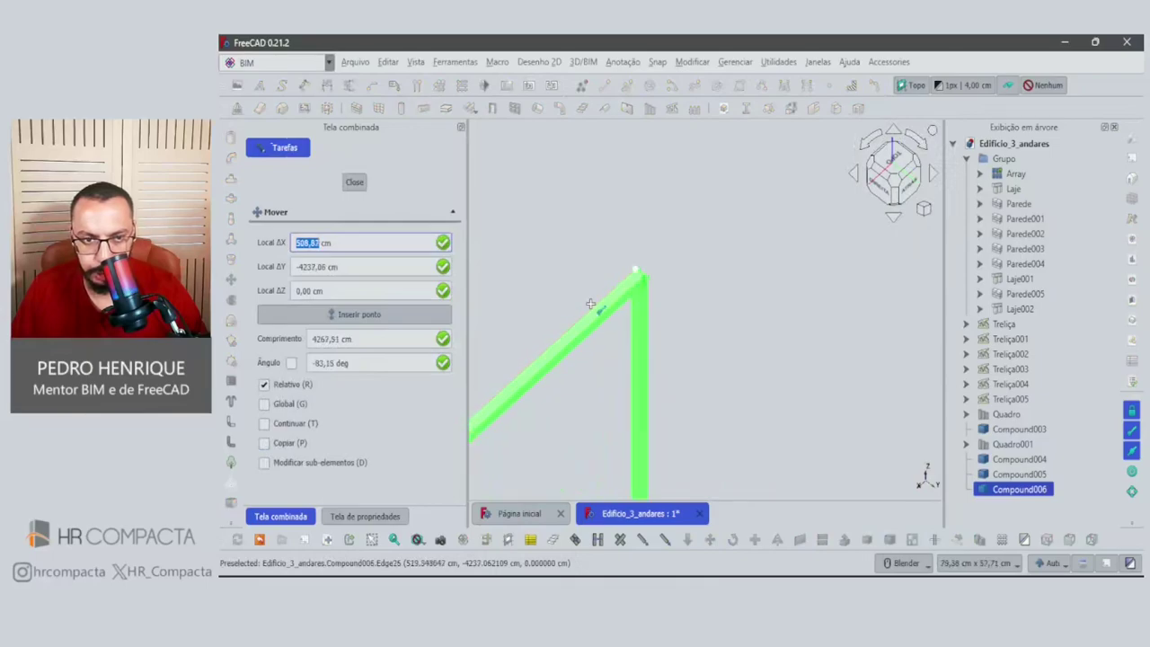
{"action": "scroll", "coordinate": [593, 305], "scroll_direction": "down", "scroll_amount": 3}
{"action": "scroll", "coordinate": [584, 315], "scroll_direction": "down", "scroll_amount": 5}
{"action": "scroll", "coordinate": [743, 393], "scroll_direction": "up", "scroll_amount": 3}
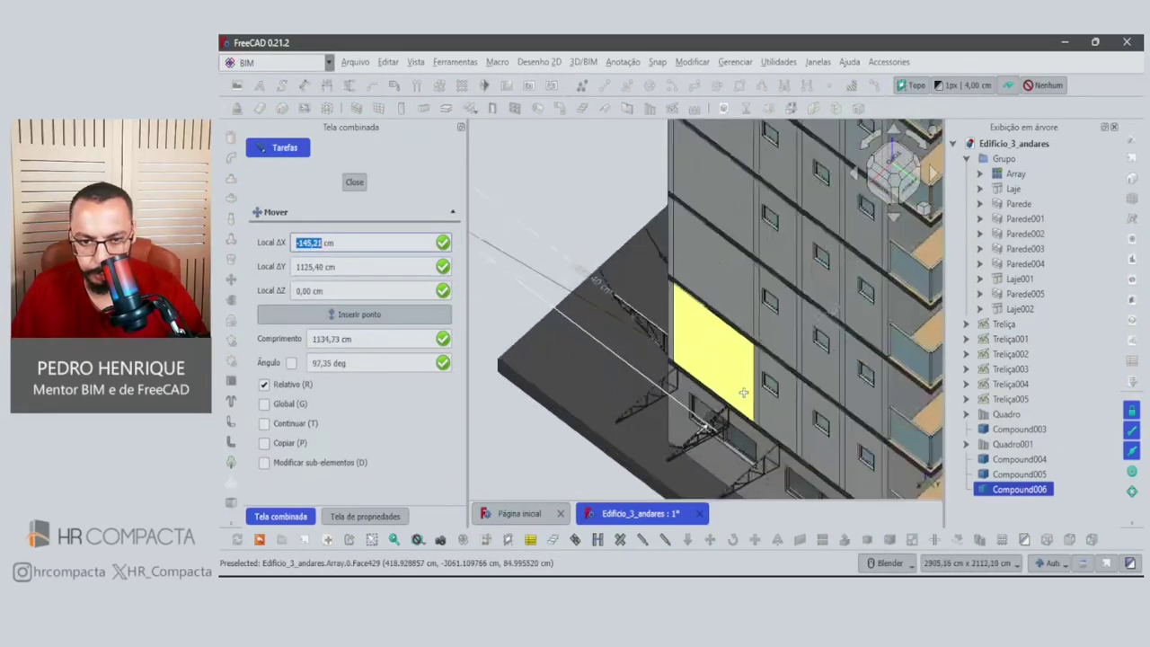
{"action": "scroll", "coordinate": [743, 393], "scroll_direction": "up", "scroll_amount": 5}
{"action": "scroll", "coordinate": [672, 258], "scroll_direction": "up", "scroll_amount": 5}
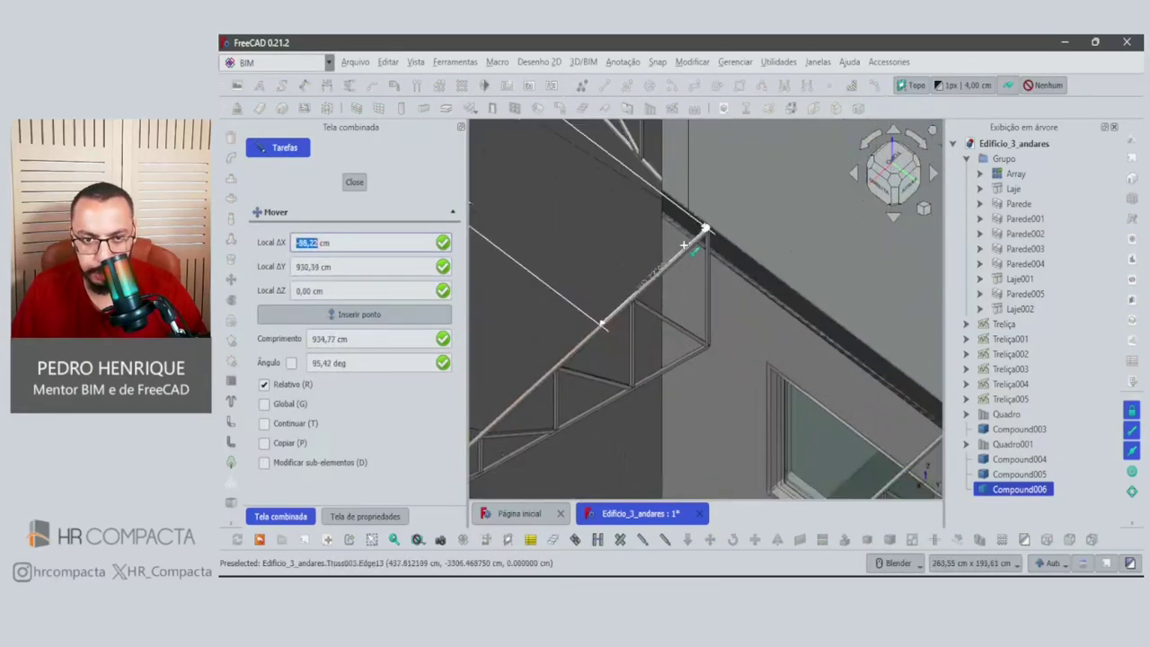
{"action": "left_click", "coordinate": [683, 245]}
{"action": "scroll", "coordinate": [681, 253], "scroll_direction": "down", "scroll_amount": 3}
{"action": "scroll", "coordinate": [673, 270], "scroll_direction": "down", "scroll_amount": 5}
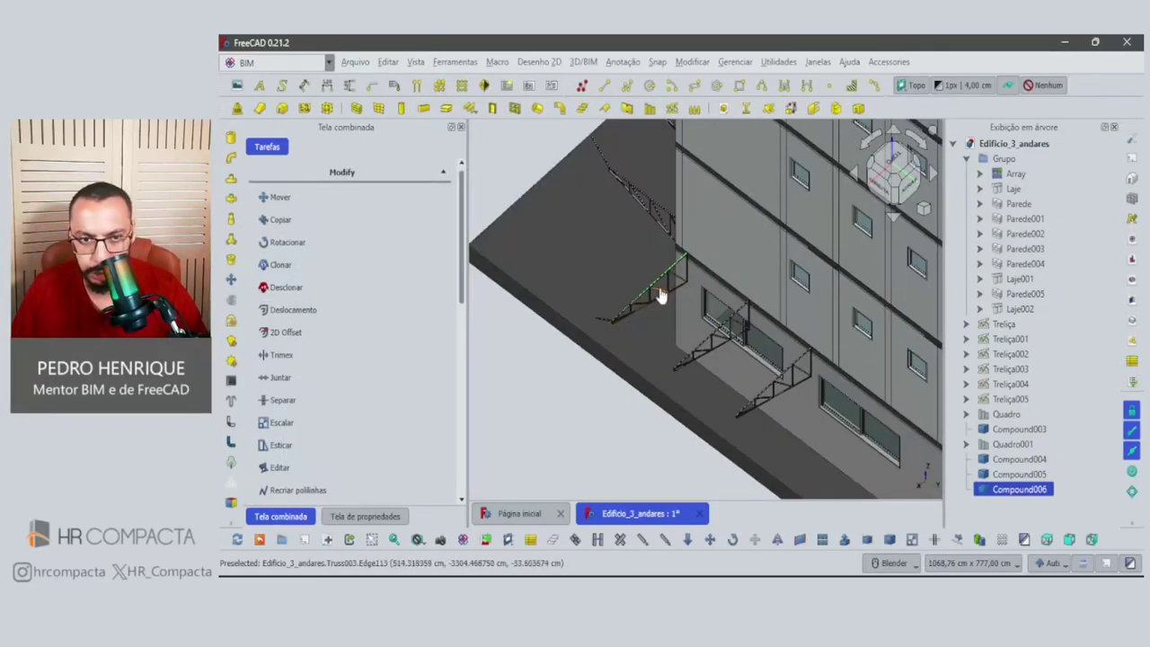
Delete the loose Treliça003 truss, copy Compound006 and snap the copy onto the wall.
{"action": "left_click", "coordinate": [660, 297]}
{"action": "key", "text": "Delete"}
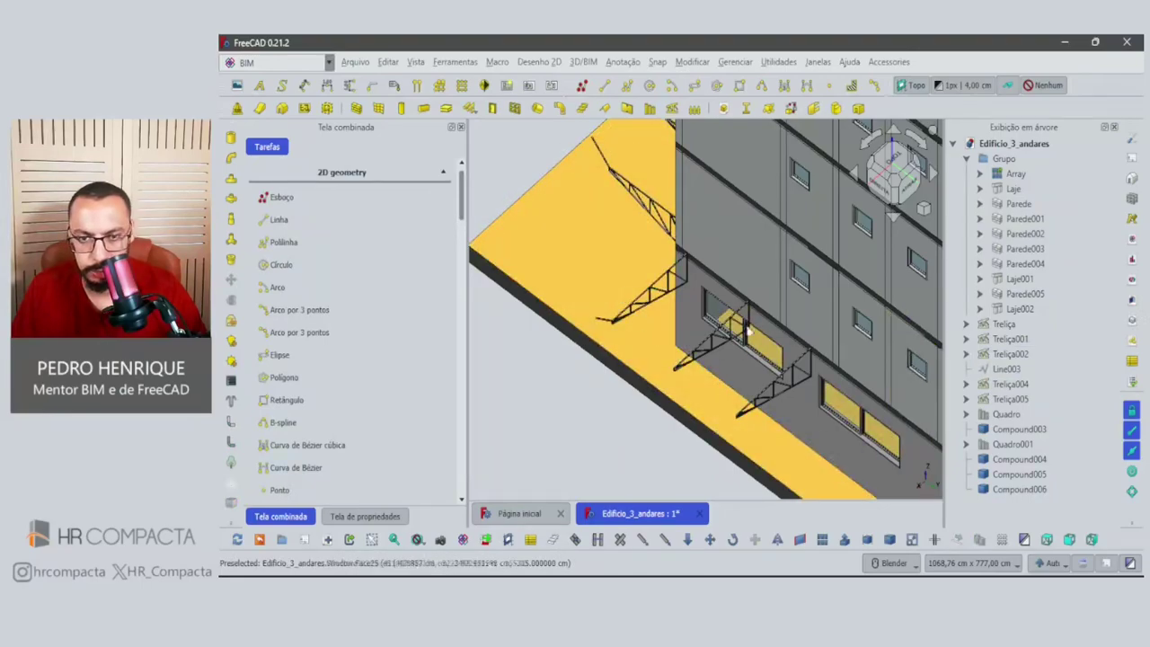
{"action": "left_click", "coordinate": [1016, 489]}
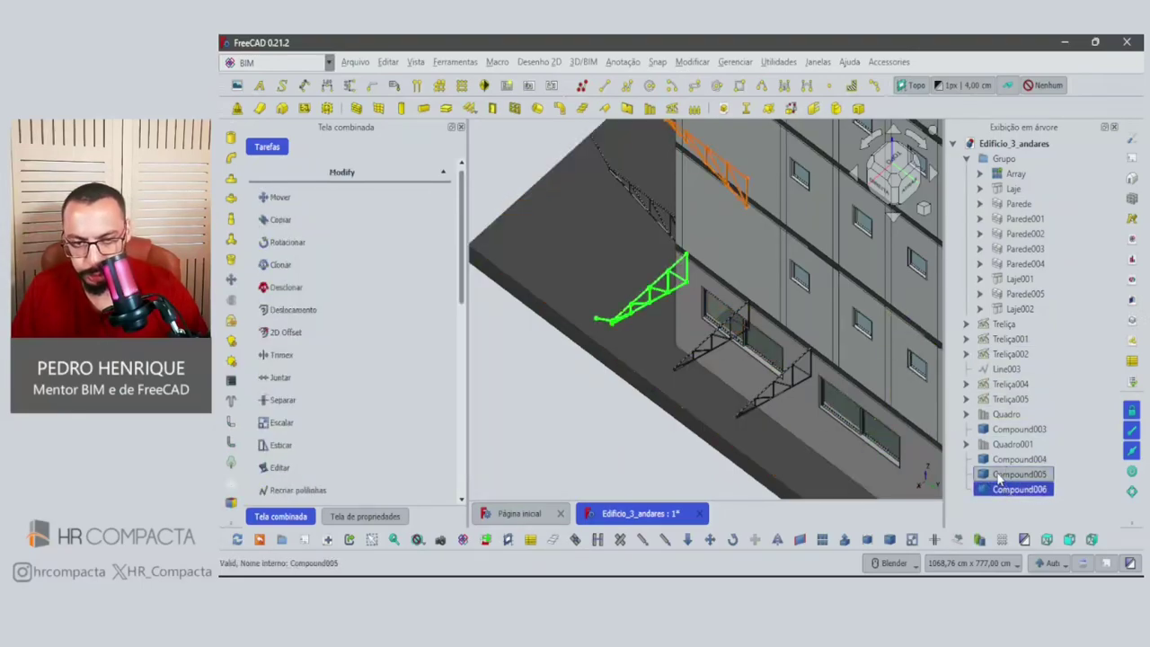
{"action": "left_click", "coordinate": [1019, 504]}
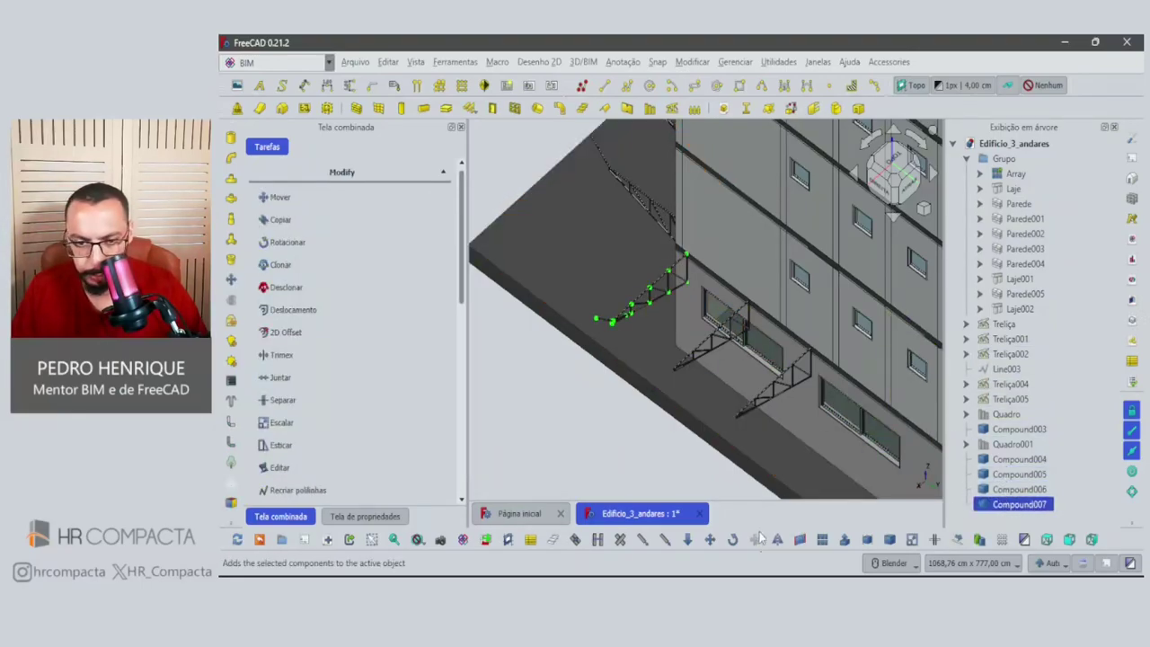
{"action": "left_click", "coordinate": [710, 540]}
{"action": "scroll", "coordinate": [694, 274], "scroll_direction": "up", "scroll_amount": 5}
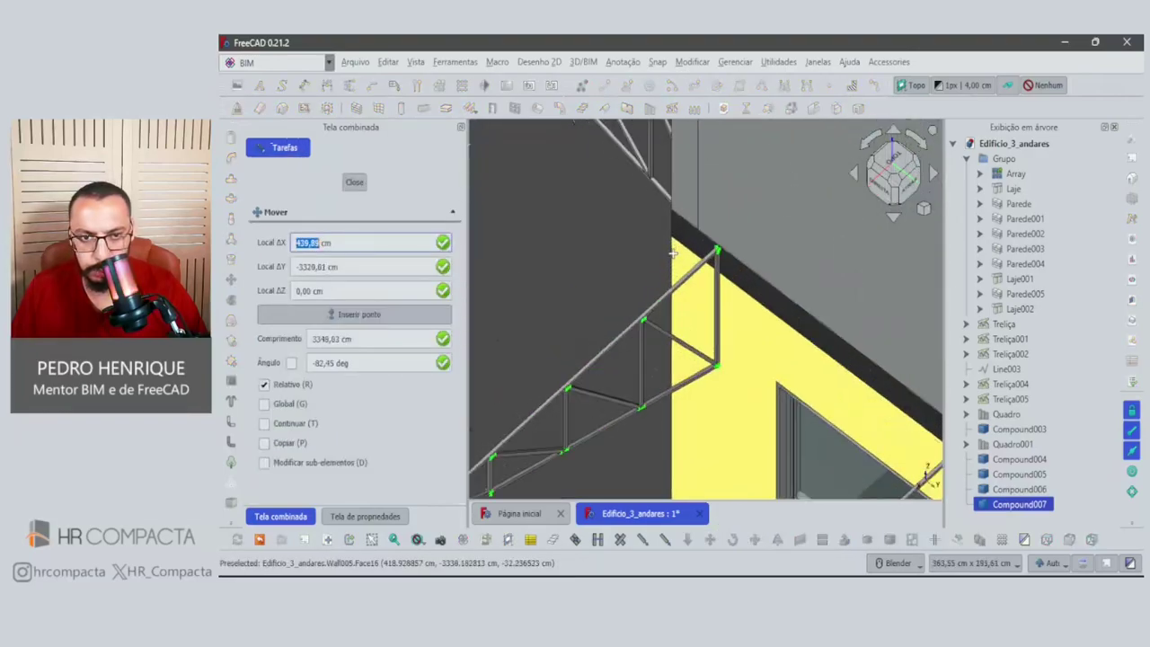
{"action": "scroll", "coordinate": [695, 271], "scroll_direction": "up", "scroll_amount": 3}
{"action": "left_click", "coordinate": [751, 244]}
{"action": "scroll", "coordinate": [701, 264], "scroll_direction": "down", "scroll_amount": 2}
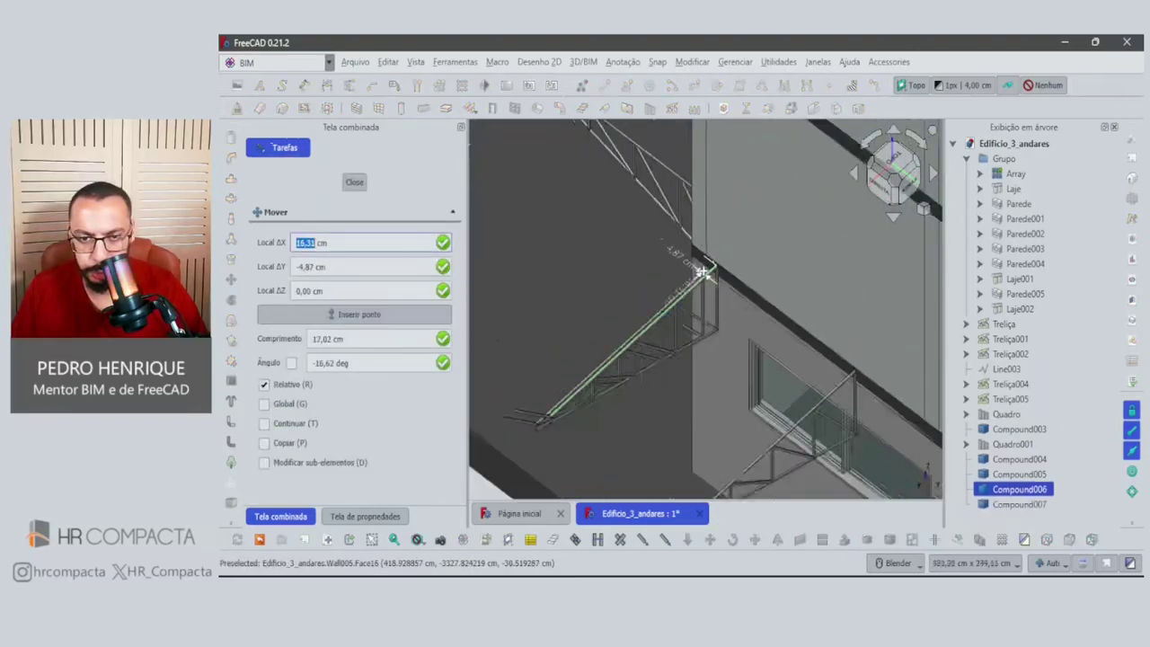
{"action": "scroll", "coordinate": [791, 341], "scroll_direction": "down", "scroll_amount": 2}
{"action": "scroll", "coordinate": [810, 369], "scroll_direction": "up", "scroll_amount": 3}
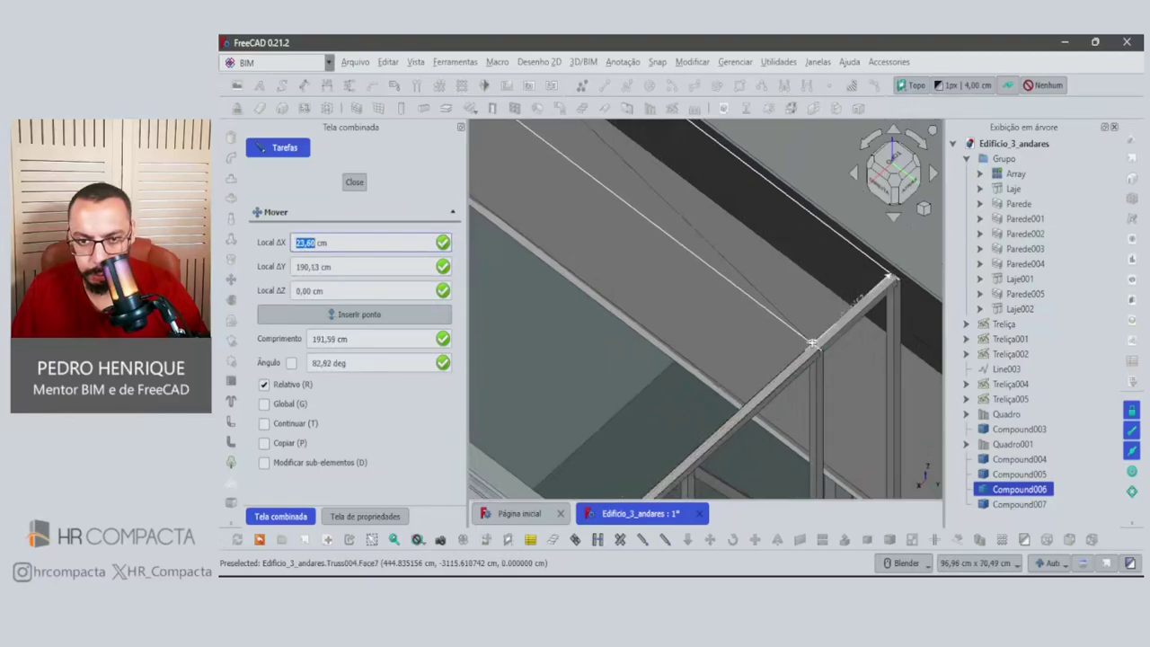
{"action": "left_click", "coordinate": [809, 343]}
{"action": "scroll", "coordinate": [809, 339], "scroll_direction": "down", "scroll_amount": 3}
{"action": "scroll", "coordinate": [808, 339], "scroll_direction": "down", "scroll_amount": 3}
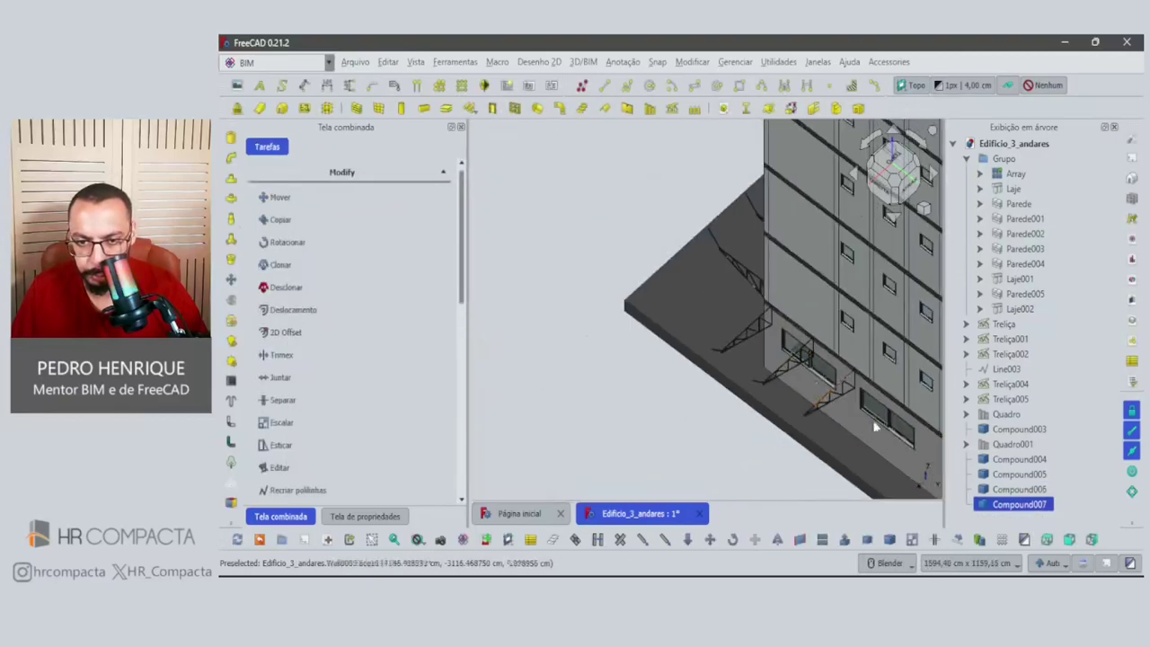
Copy the assembly again as Compound008 and shift it 380 cm along the wall.
{"action": "left_click", "coordinate": [1017, 501]}
{"action": "left_click", "coordinate": [739, 473]}
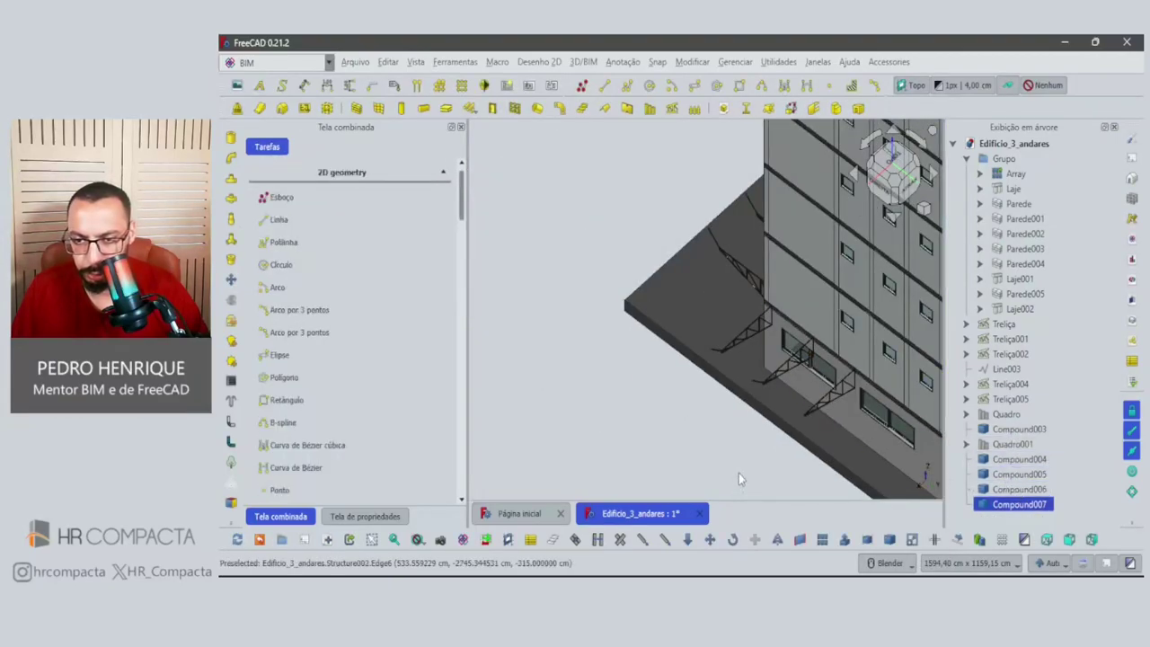
{"action": "left_click", "coordinate": [1023, 519]}
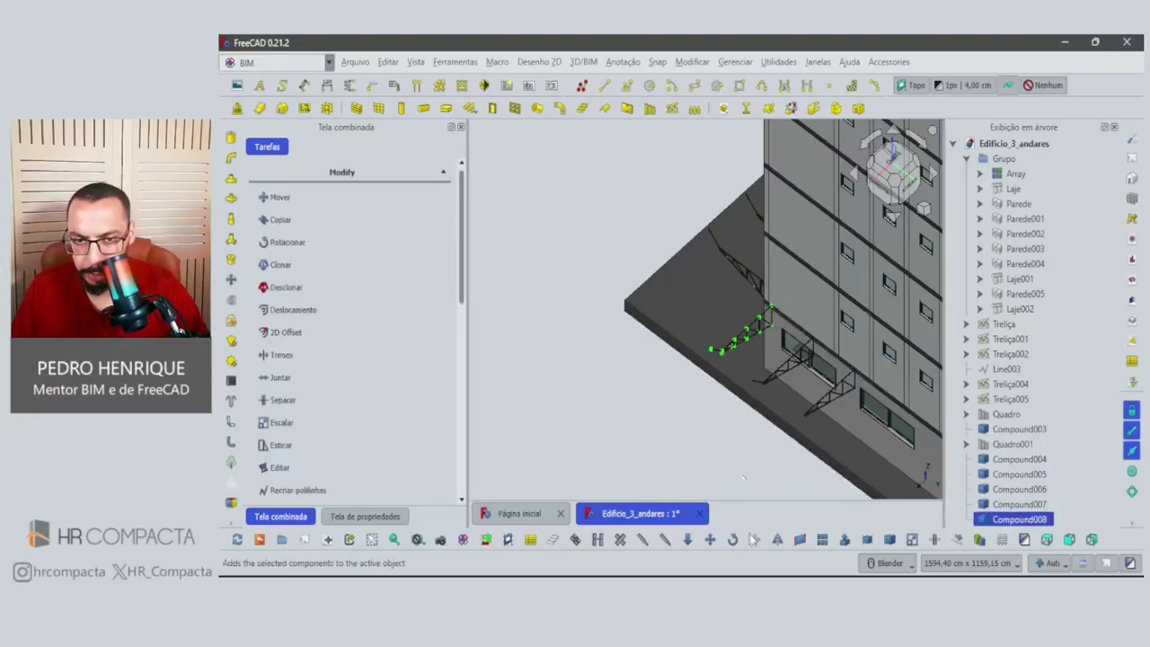
{"action": "left_click", "coordinate": [710, 539]}
{"action": "scroll", "coordinate": [710, 368], "scroll_direction": "up", "scroll_amount": 5}
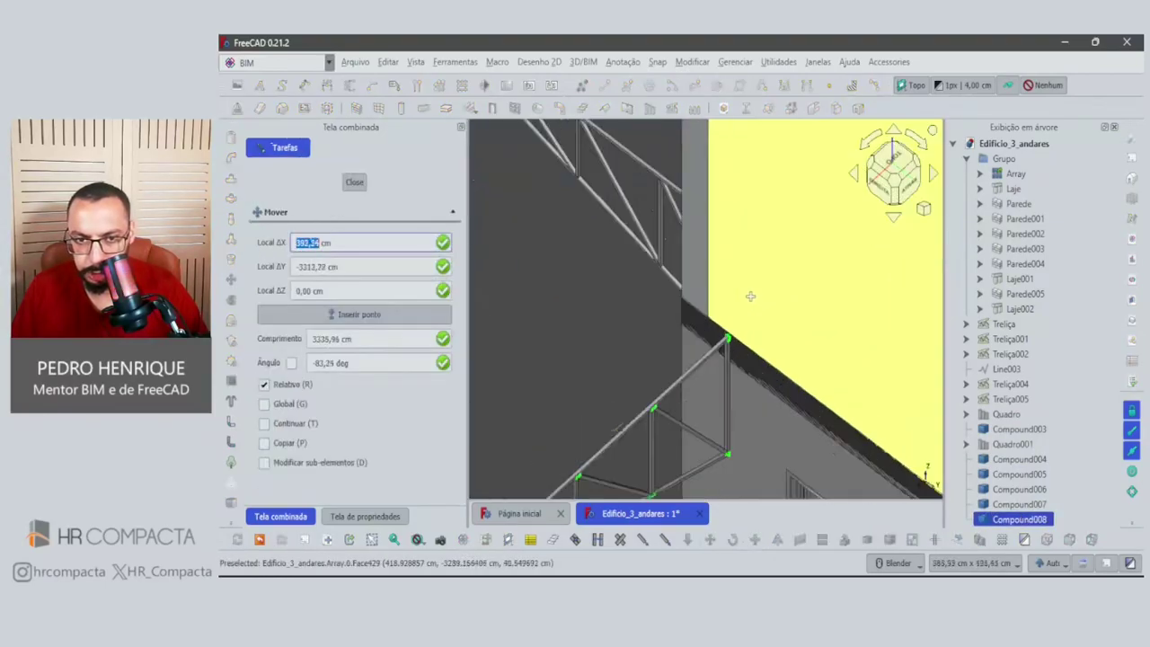
{"action": "scroll", "coordinate": [698, 363], "scroll_direction": "up", "scroll_amount": 3}
{"action": "left_click", "coordinate": [696, 385]}
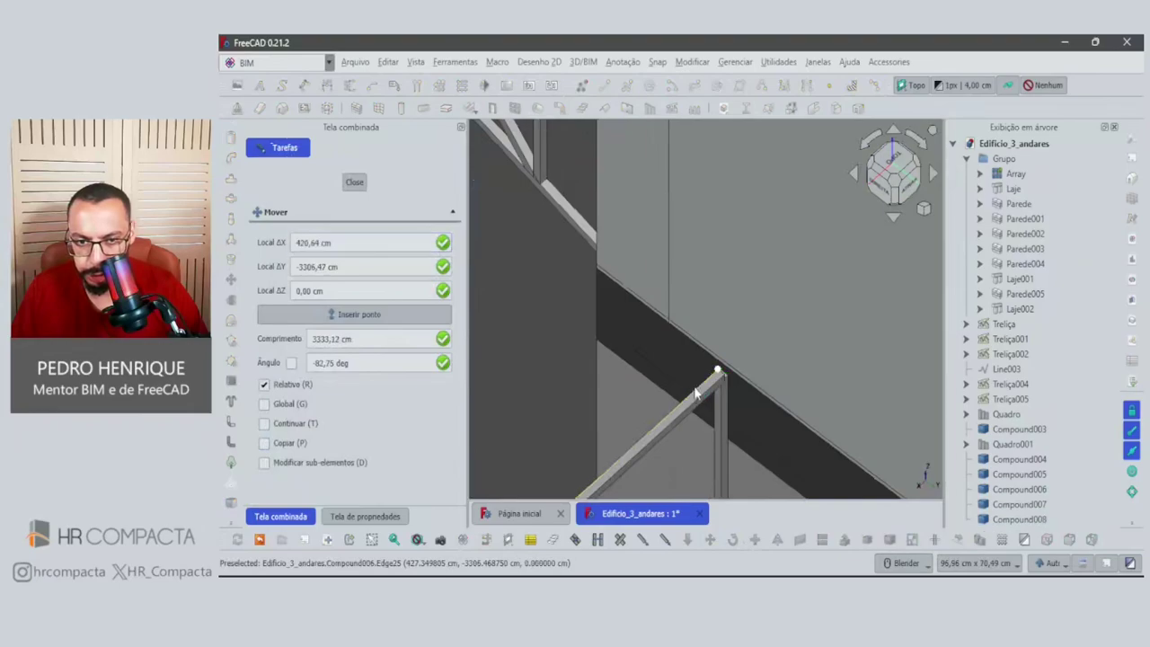
{"action": "scroll", "coordinate": [710, 395], "scroll_direction": "down", "scroll_amount": 5}
{"action": "scroll", "coordinate": [752, 437], "scroll_direction": "down", "scroll_amount": 2}
{"action": "scroll", "coordinate": [753, 438], "scroll_direction": "up", "scroll_amount": 3}
{"action": "scroll", "coordinate": [726, 380], "scroll_direction": "up", "scroll_amount": 3}
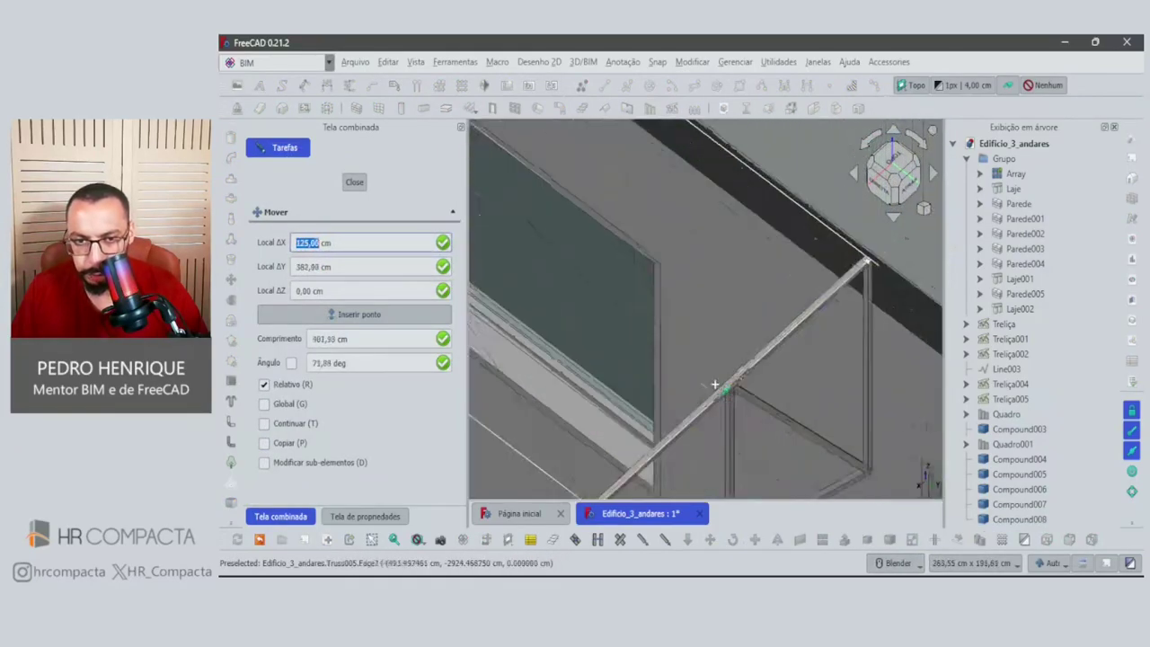
{"action": "scroll", "coordinate": [713, 384], "scroll_direction": "up", "scroll_amount": 1}
{"action": "key", "text": "y"}
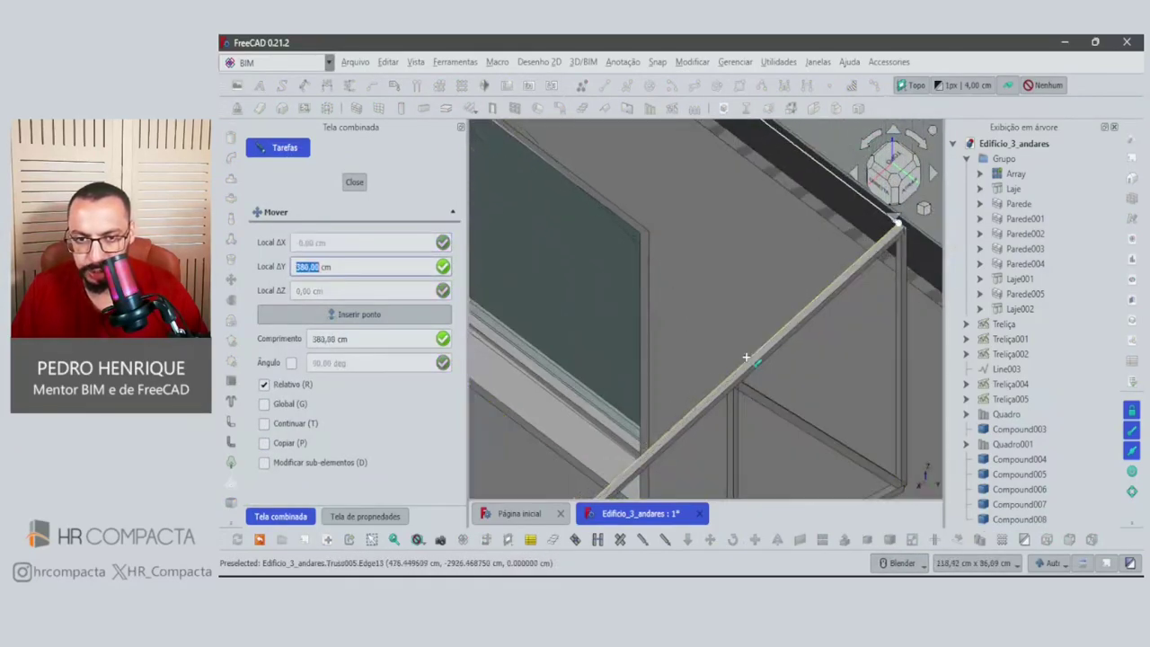
{"action": "key", "text": "Return"}
{"action": "scroll", "coordinate": [744, 360], "scroll_direction": "down", "scroll_amount": 3}
{"action": "scroll", "coordinate": [719, 351], "scroll_direction": "down", "scroll_amount": 3}
Delete the original trusses Treliça–Treliça005, the Quadro and Quadro001 frames and Line003.
{"action": "scroll", "coordinate": [660, 344], "scroll_direction": "down", "scroll_amount": 2}
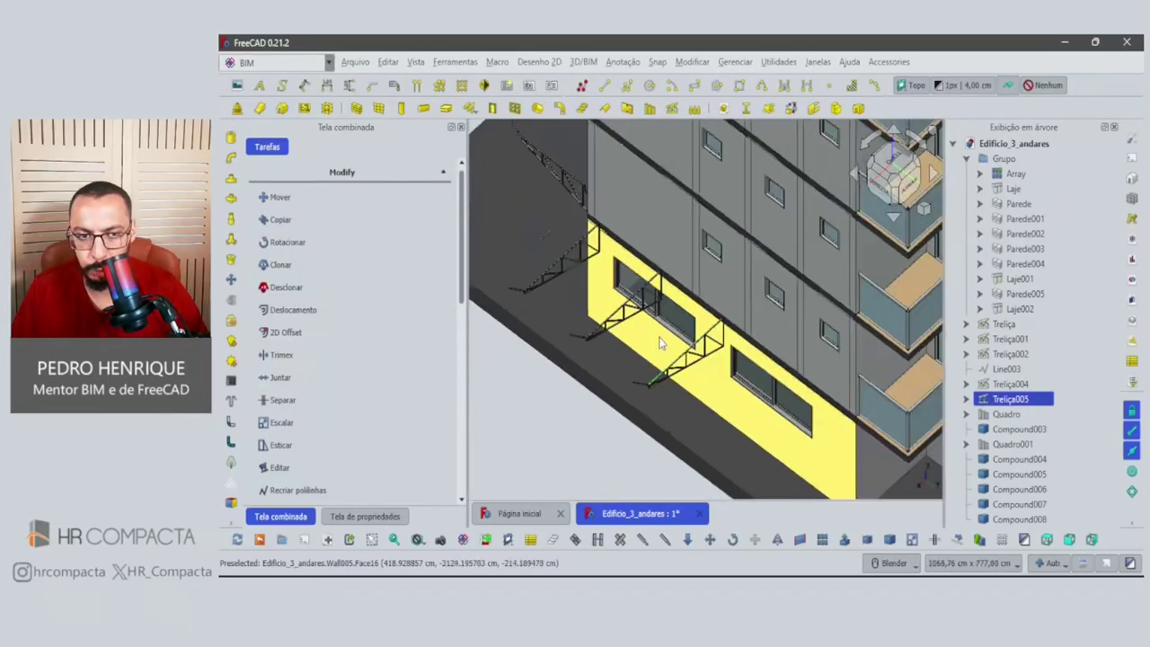
{"action": "middle_click_drag", "start_coordinate": [661, 344], "coordinate": [1060, 451]}
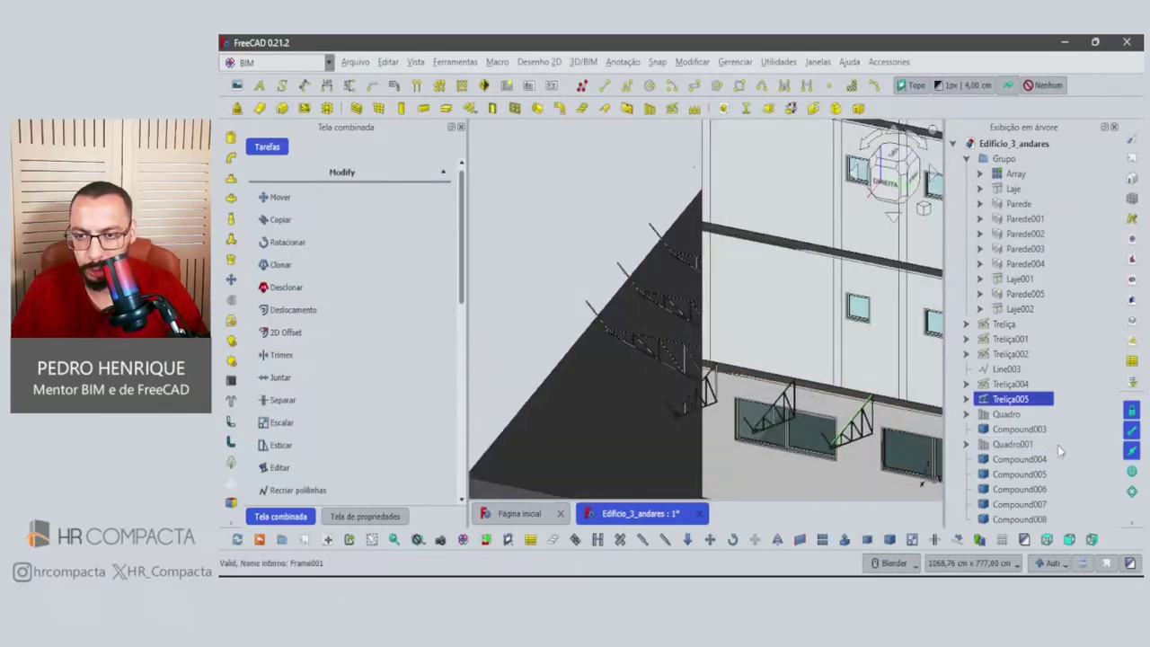
{"action": "left_click", "coordinate": [1013, 443]}
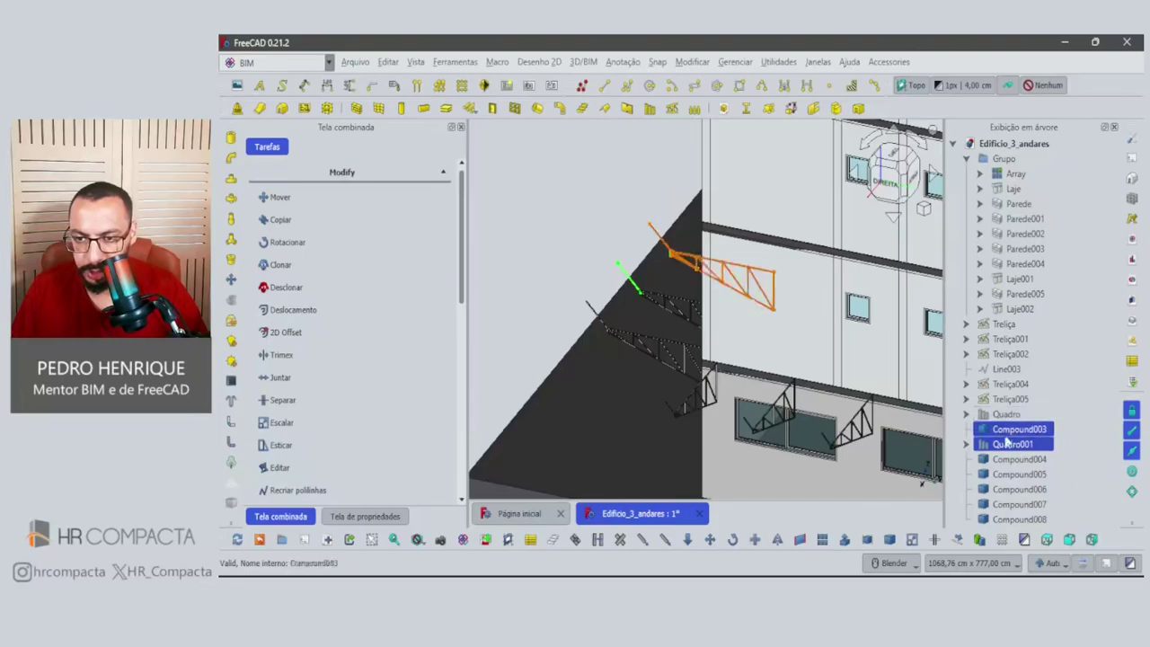
{"action": "left_click", "coordinate": [1006, 414], "text": "ctrl"}
{"action": "left_click", "coordinate": [1009, 399], "text": "ctrl"}
{"action": "left_click", "coordinate": [1010, 383], "text": "ctrl"}
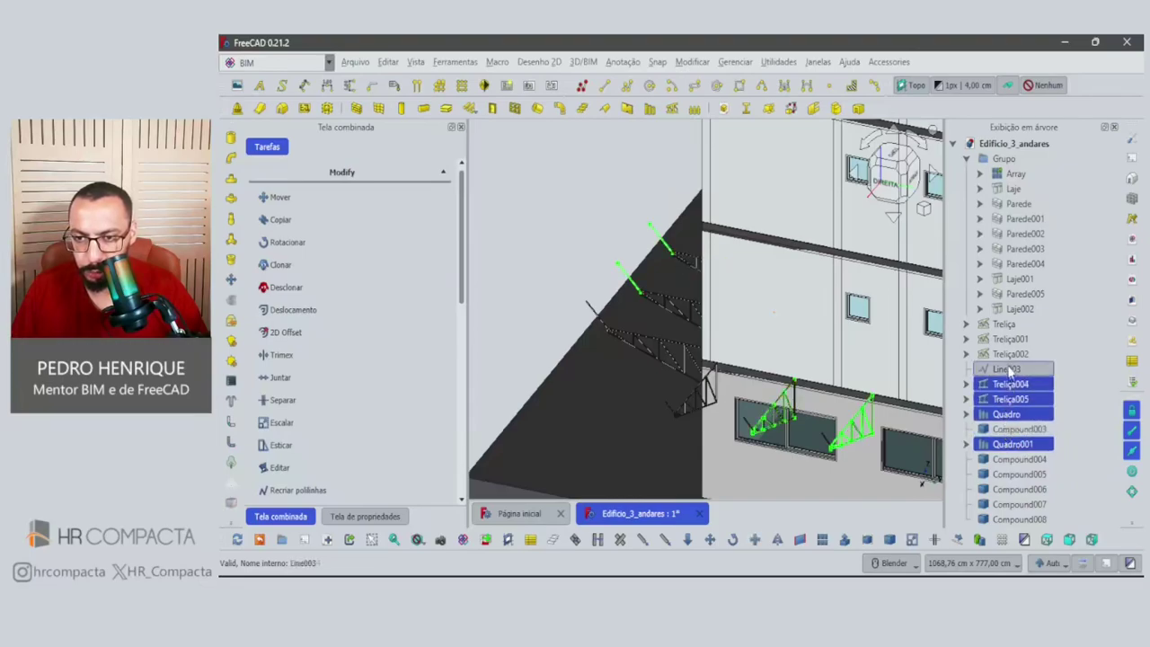
{"action": "left_click", "coordinate": [1011, 355], "text": "ctrl"}
{"action": "left_click", "coordinate": [1006, 368], "text": "ctrl"}
{"action": "left_click", "coordinate": [1010, 338], "text": "ctrl"}
{"action": "left_click", "coordinate": [1004, 323], "text": "ctrl"}
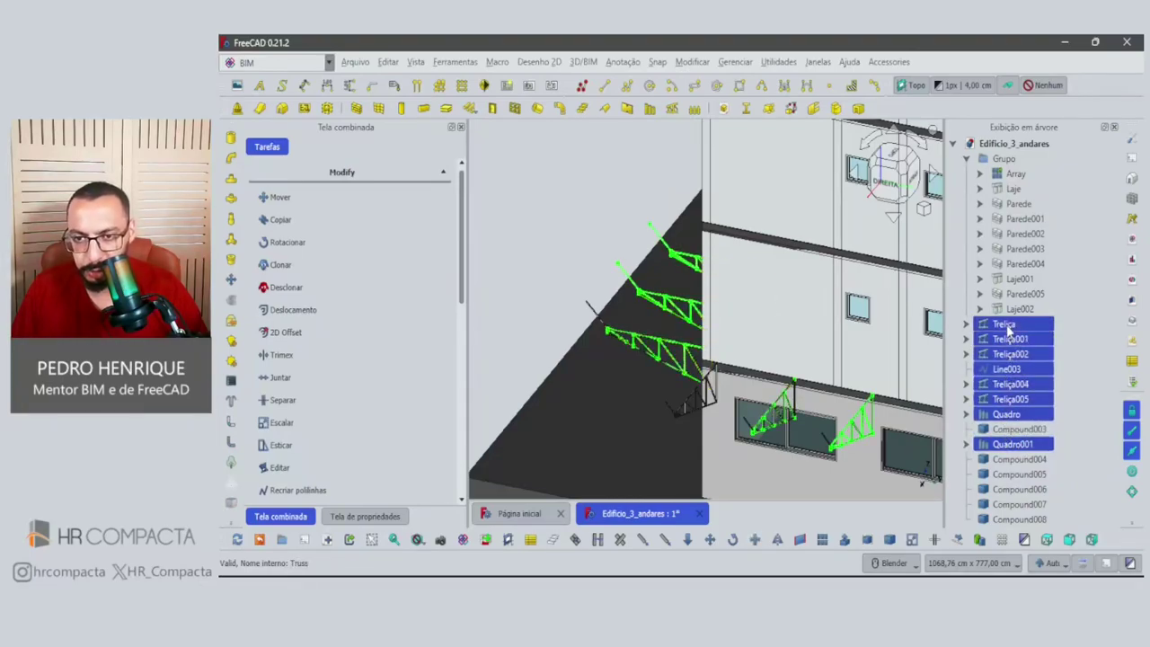
{"action": "key", "text": "Delete"}
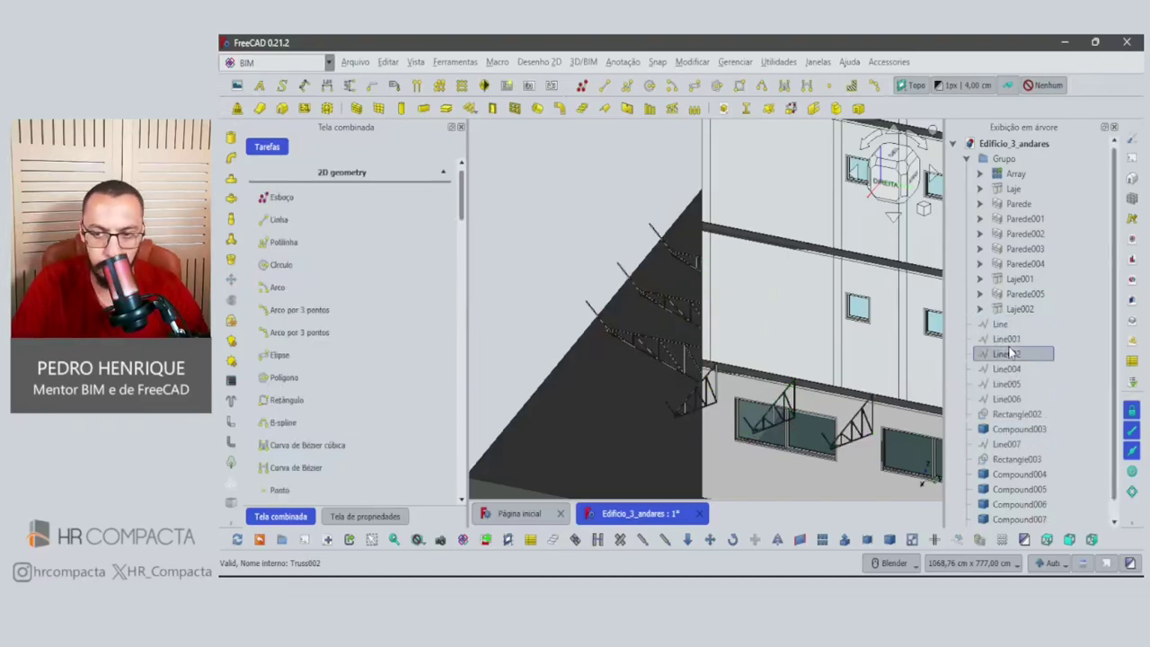
Delete leftover Line–Line007 and Rectangle002–003, then reopen the reference building photo.
{"action": "left_click", "coordinate": [1006, 444]}
{"action": "left_click", "coordinate": [1015, 459], "text": "ctrl"}
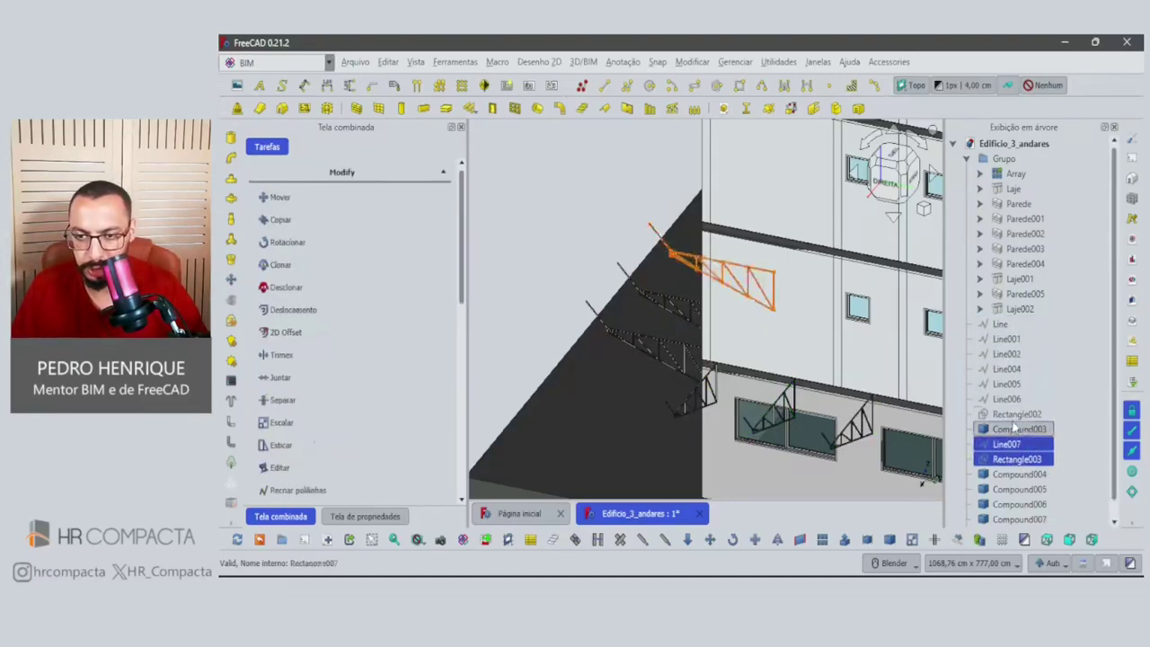
{"action": "left_click", "coordinate": [1014, 413], "text": "ctrl"}
{"action": "left_click", "coordinate": [1006, 398], "text": "ctrl"}
{"action": "left_click", "coordinate": [1007, 384], "text": "ctrl"}
{"action": "left_click", "coordinate": [1007, 368], "text": "ctrl"}
{"action": "left_click", "coordinate": [1006, 354], "text": "ctrl"}
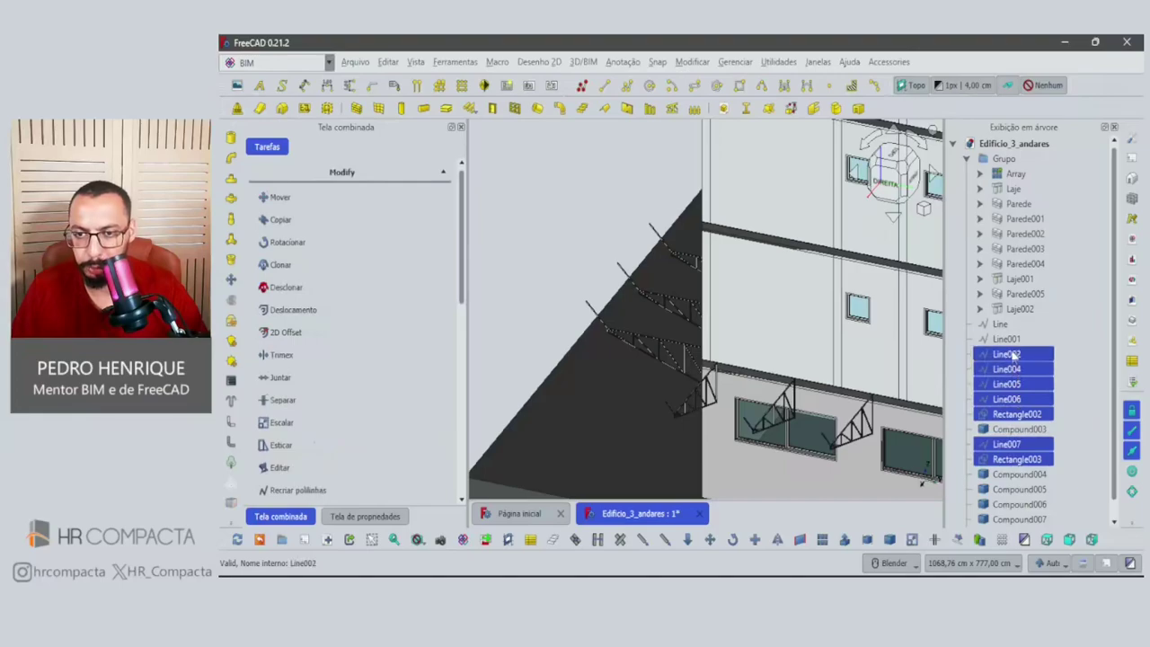
{"action": "left_click", "coordinate": [1010, 339], "text": "ctrl"}
{"action": "left_click", "coordinate": [1002, 324], "text": "ctrl"}
{"action": "key", "text": "Delete"}
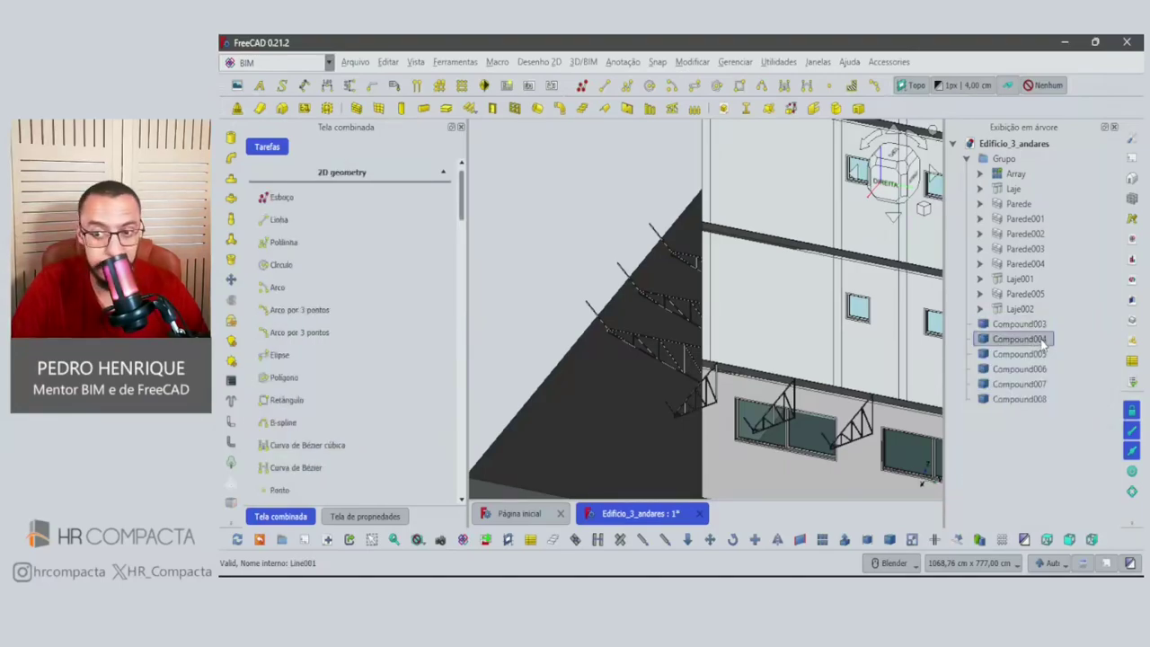
{"action": "mouse_move", "coordinate": [1019, 399]}
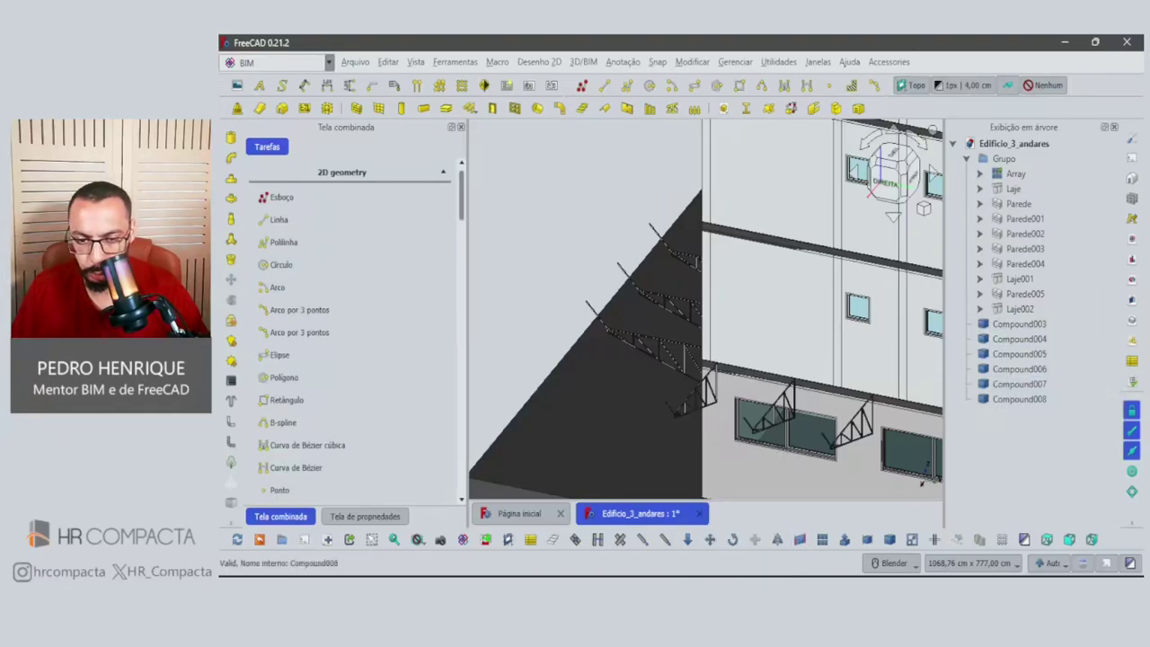
{"action": "left_click", "coordinate": [783, 528]}
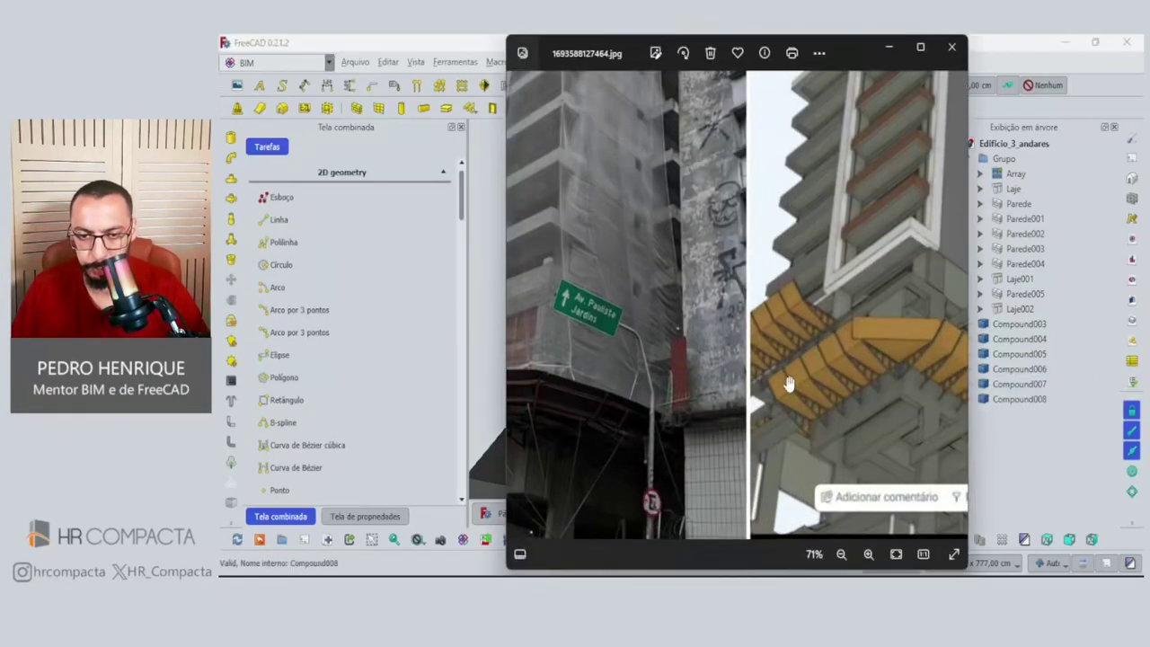
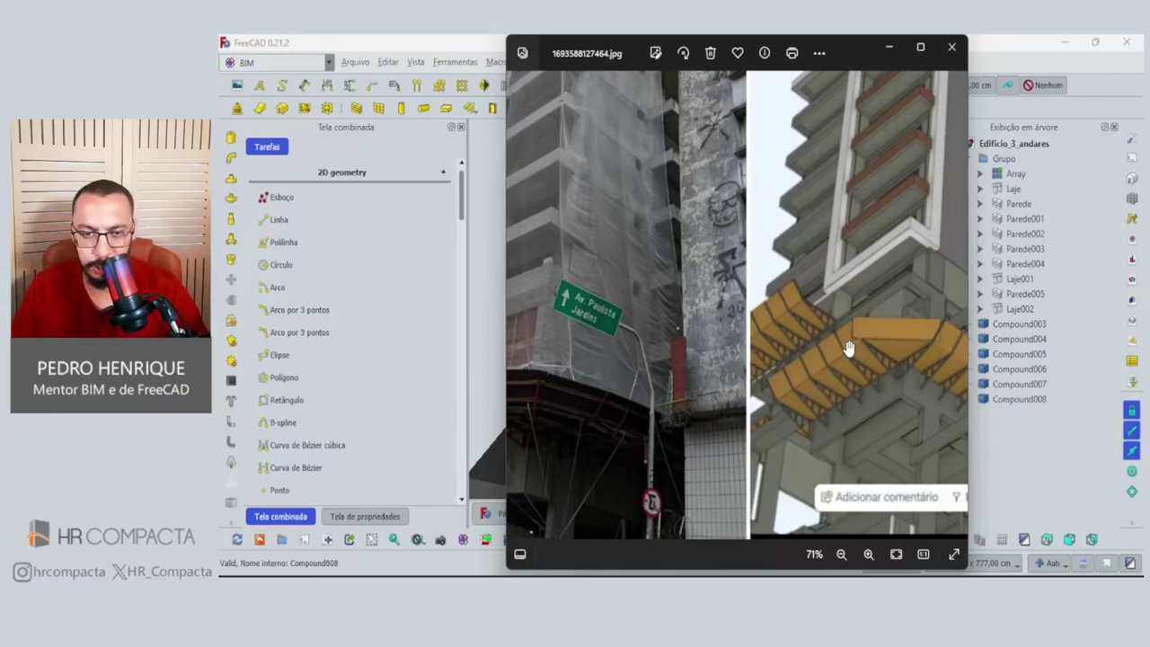
Orbit and zoom the building model to a front view of the ground-floor corner trusses.
{"action": "left_click", "coordinate": [350, 40]}
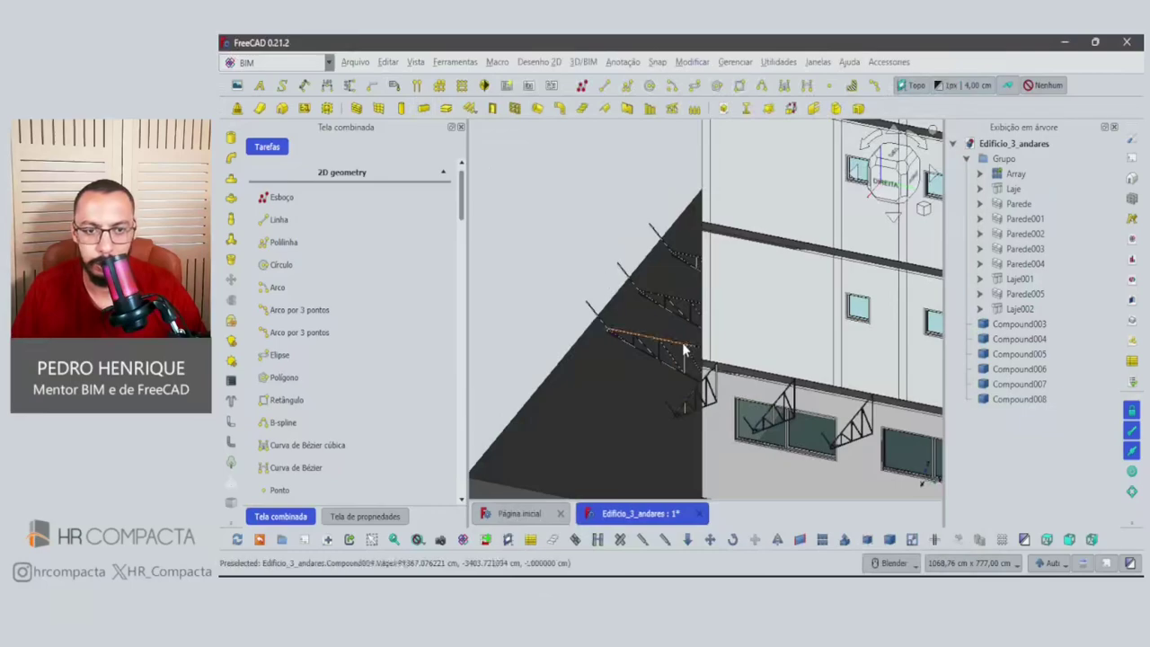
{"action": "middle_click_drag", "start_coordinate": [701, 269], "coordinate": [801, 358]}
{"action": "scroll", "coordinate": [791, 351], "scroll_direction": "up", "scroll_amount": 2}
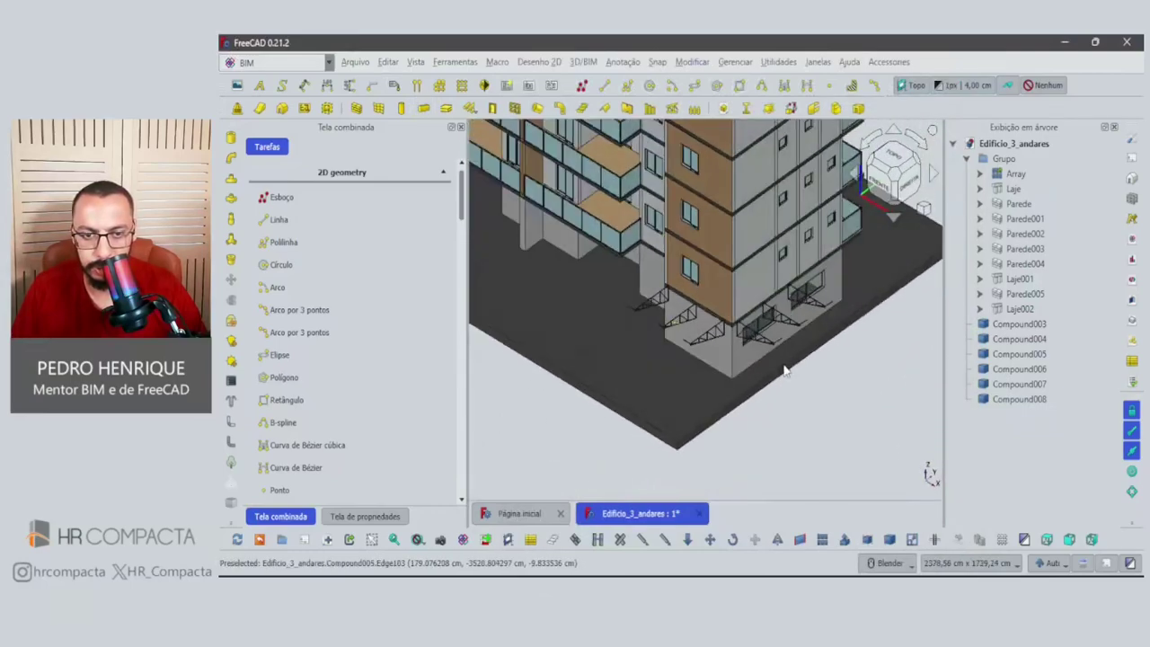
{"action": "scroll", "coordinate": [768, 310], "scroll_direction": "up", "scroll_amount": 3}
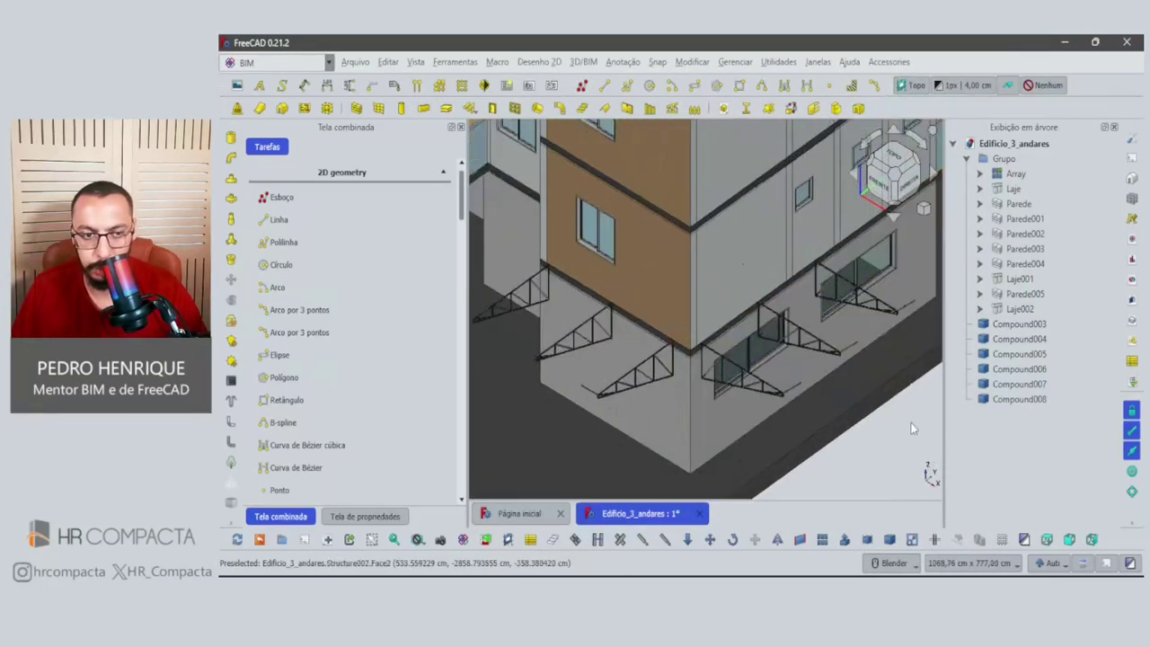
{"action": "scroll", "coordinate": [898, 419], "scroll_direction": "up", "scroll_amount": 2}
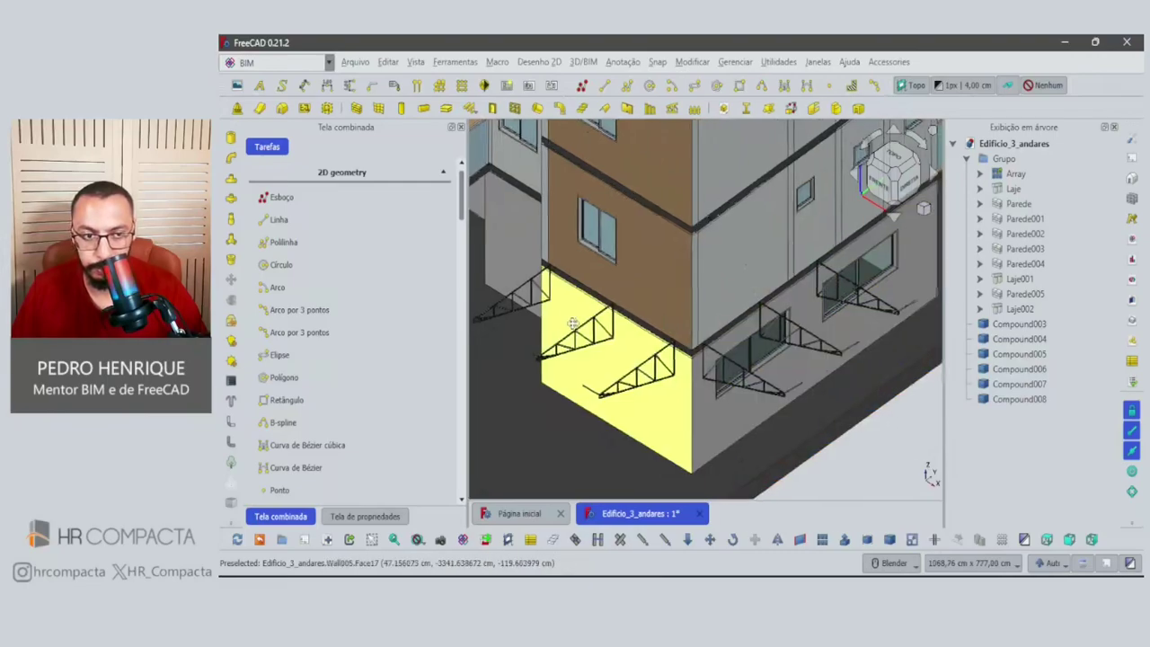
{"action": "scroll", "coordinate": [763, 378], "scroll_direction": "up", "scroll_amount": 2}
{"action": "scroll", "coordinate": [629, 330], "scroll_direction": "up", "scroll_amount": 3}
{"action": "scroll", "coordinate": [630, 329], "scroll_direction": "up", "scroll_amount": 3}
{"action": "scroll", "coordinate": [642, 347], "scroll_direction": "up", "scroll_amount": 2}
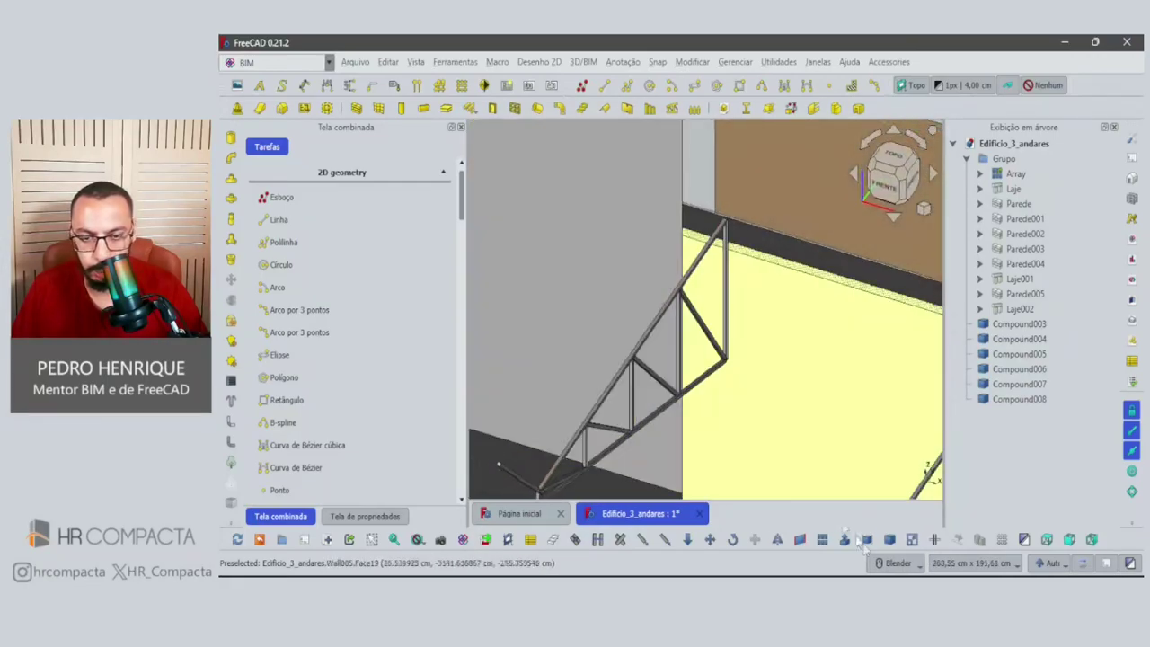
{"action": "left_click", "coordinate": [821, 539]}
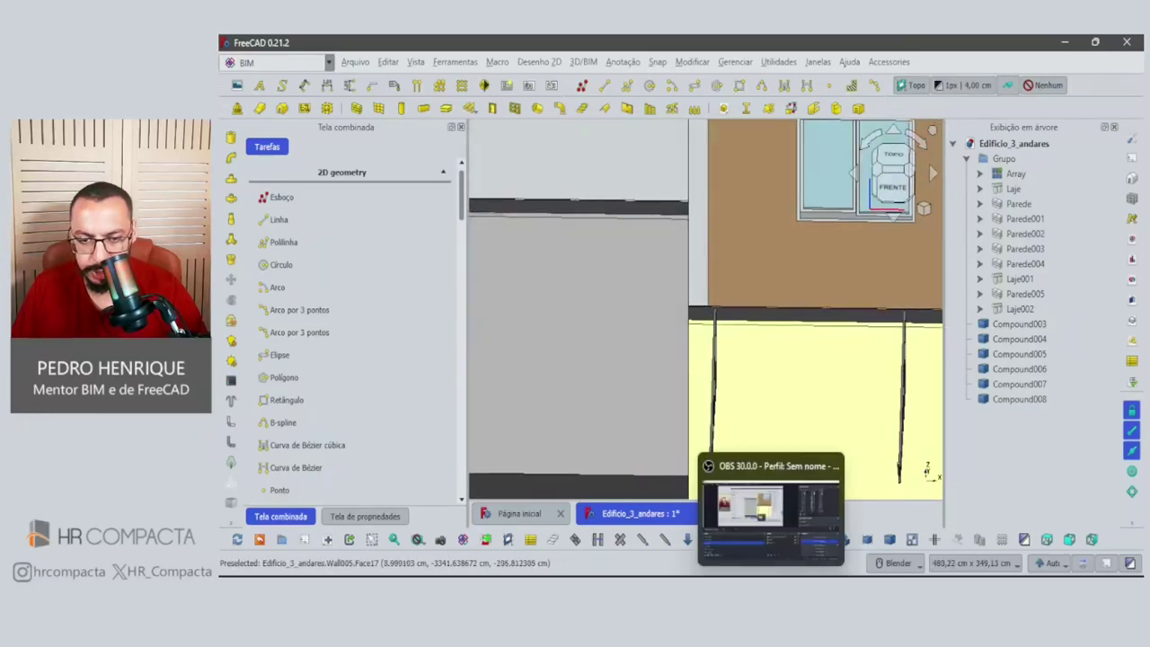
Bring up the canopy reference photo, pan and zoom to its canopy detail, then close it.
{"action": "left_click", "coordinate": [769, 516]}
{"action": "left_click_drag", "start_coordinate": [849, 349], "coordinate": [858, 370]}
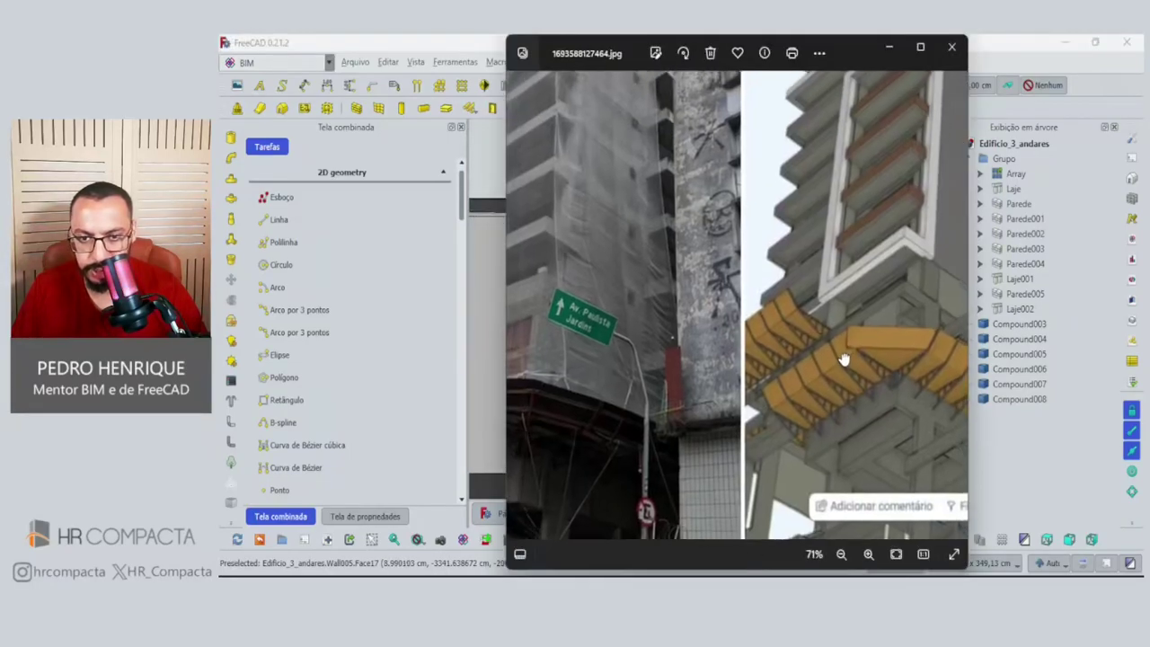
{"action": "scroll", "coordinate": [821, 324], "scroll_direction": "up", "scroll_amount": 3}
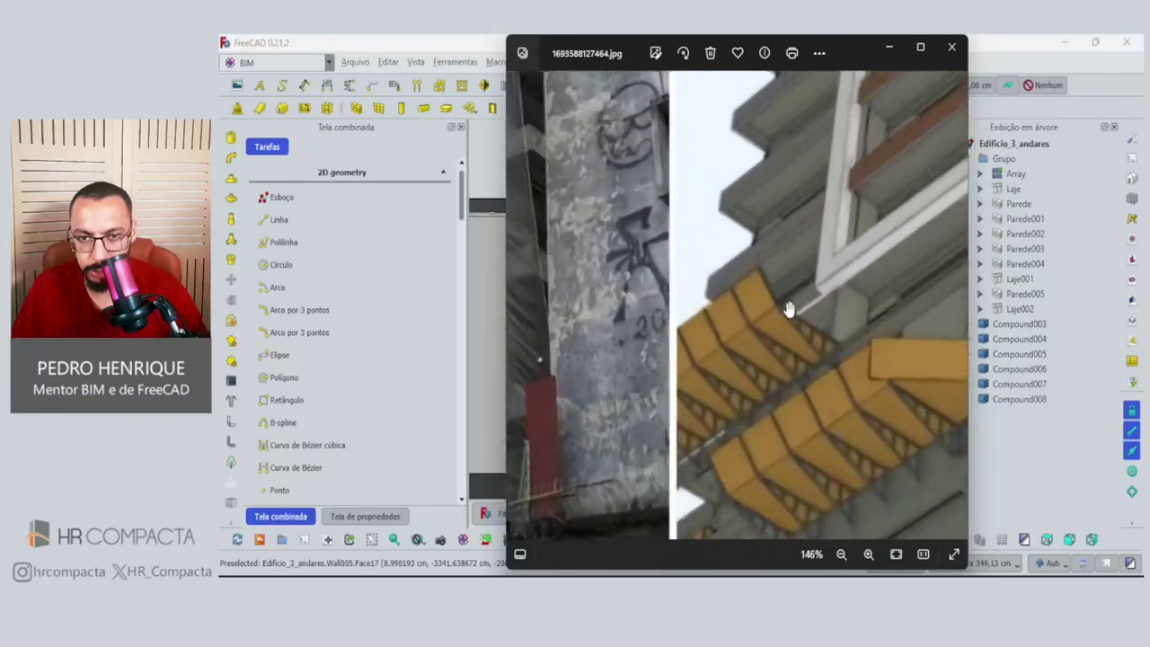
{"action": "scroll", "coordinate": [834, 349], "scroll_direction": "down", "scroll_amount": 4}
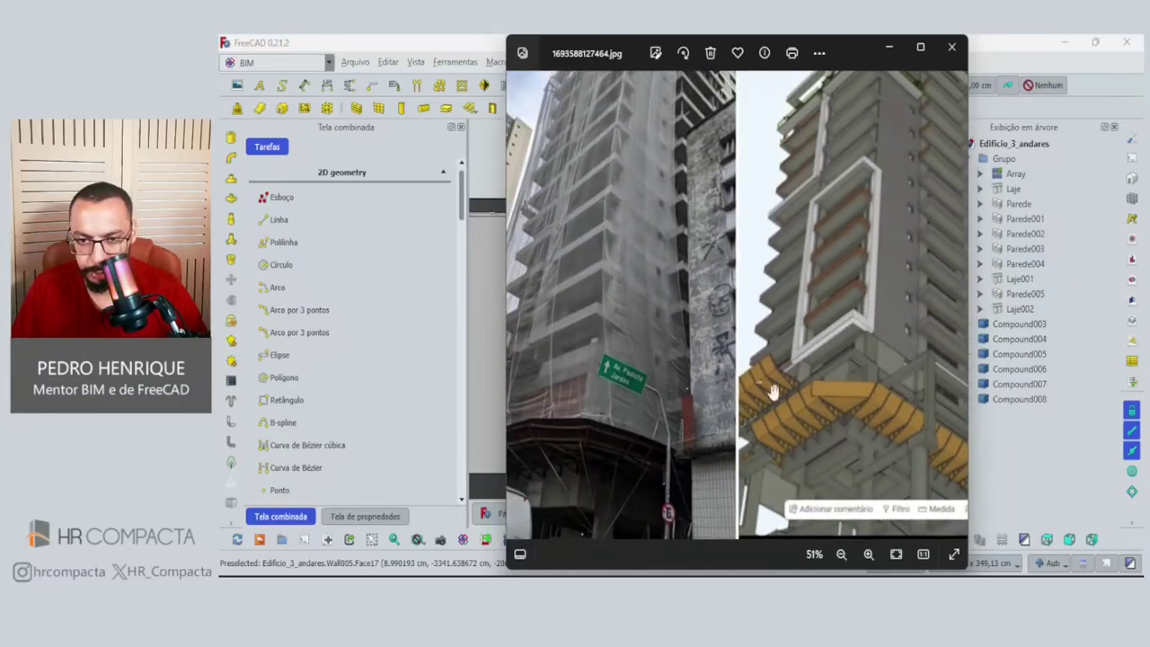
{"action": "scroll", "coordinate": [774, 433], "scroll_direction": "up", "scroll_amount": 1}
{"action": "scroll", "coordinate": [753, 400], "scroll_direction": "up", "scroll_amount": 2}
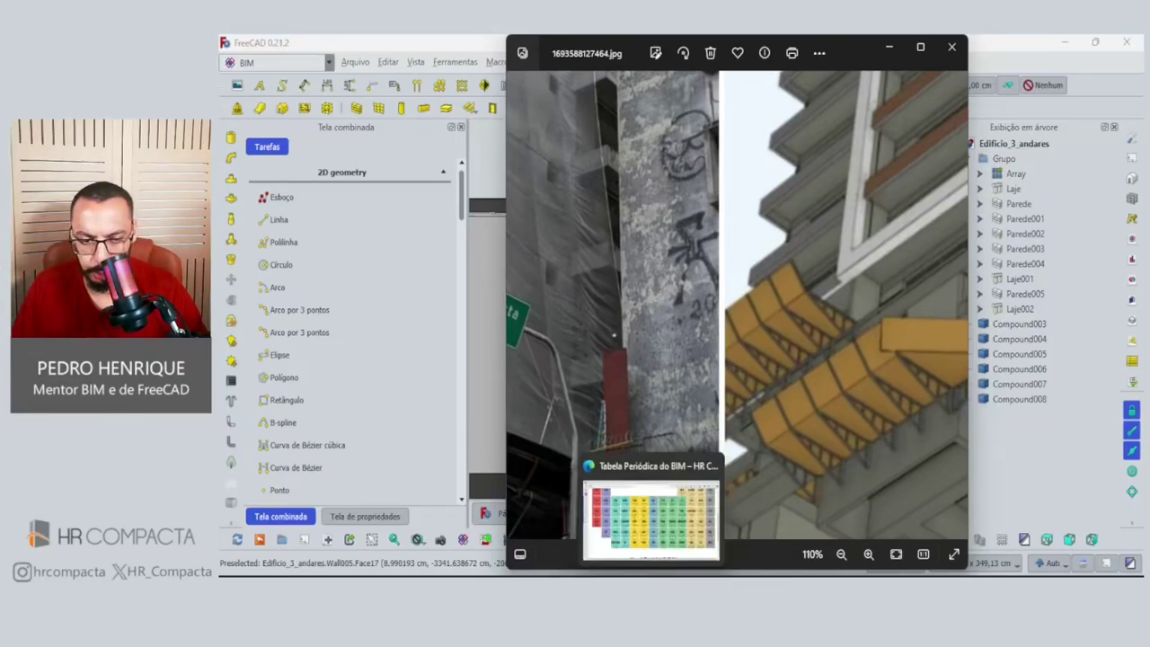
{"action": "key", "text": "alt+Tab"}
Select the top chords of trusses Compound003 and Compound005 from an oblique view.
{"action": "middle_click_drag", "start_coordinate": [744, 443], "coordinate": [674, 370]}
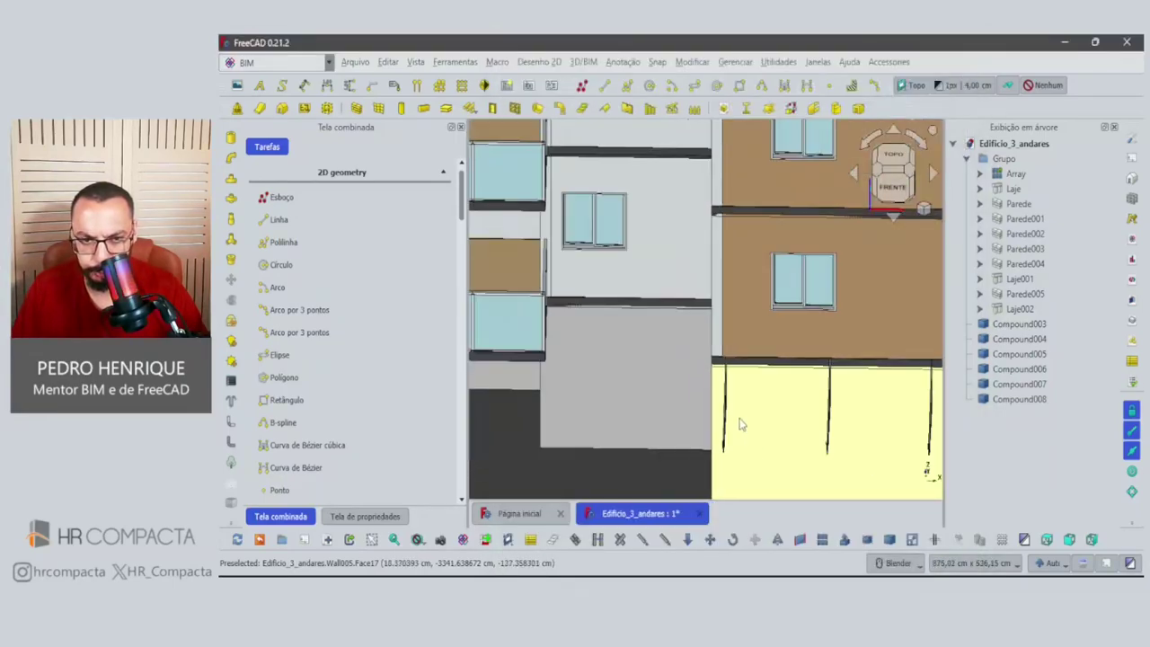
{"action": "scroll", "coordinate": [674, 370], "scroll_direction": "up", "scroll_amount": 3}
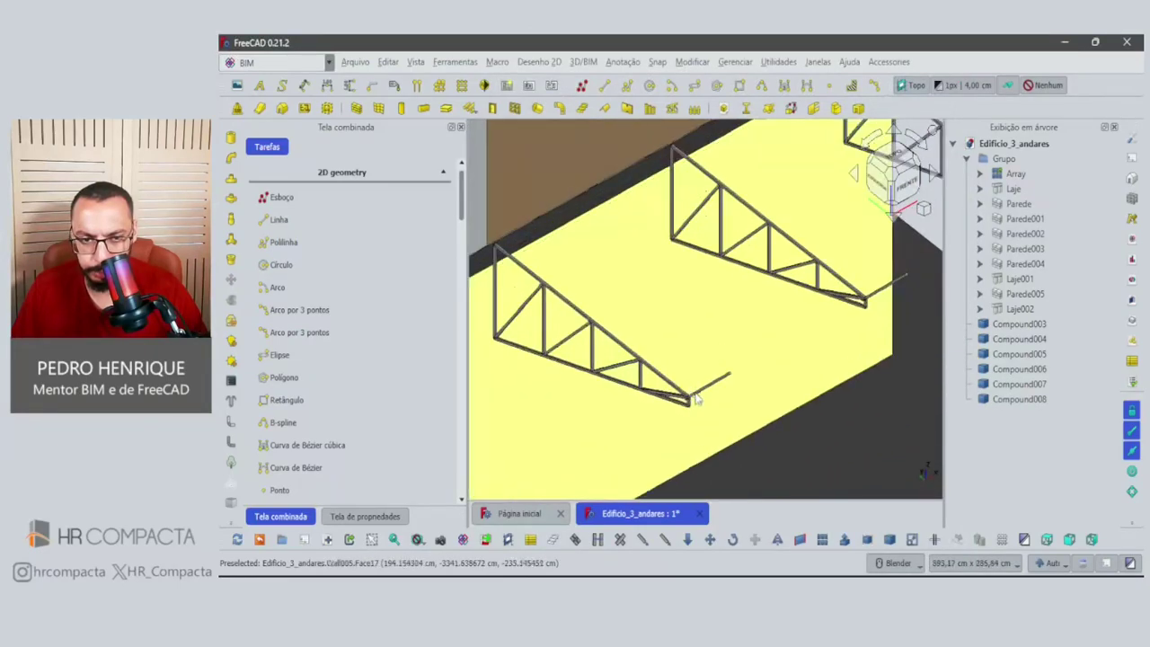
{"action": "scroll", "coordinate": [665, 371], "scroll_direction": "up", "scroll_amount": 2}
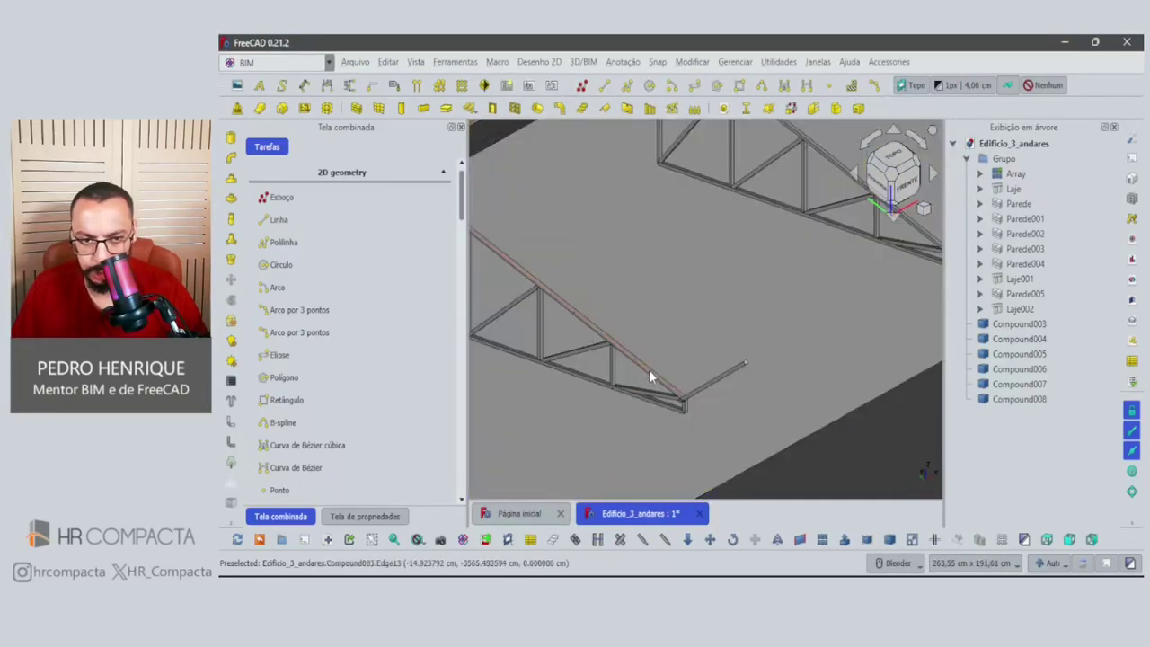
{"action": "left_click", "coordinate": [653, 376]}
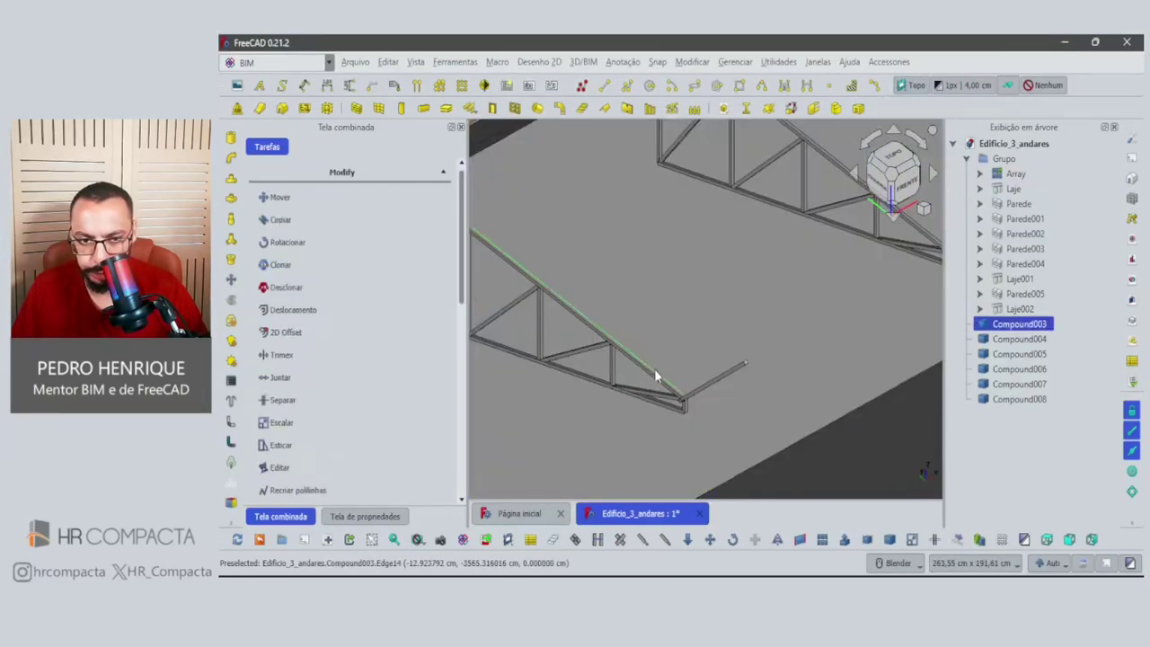
{"action": "middle_click_drag", "start_coordinate": [654, 376], "coordinate": [645, 434], "text": "shift"}
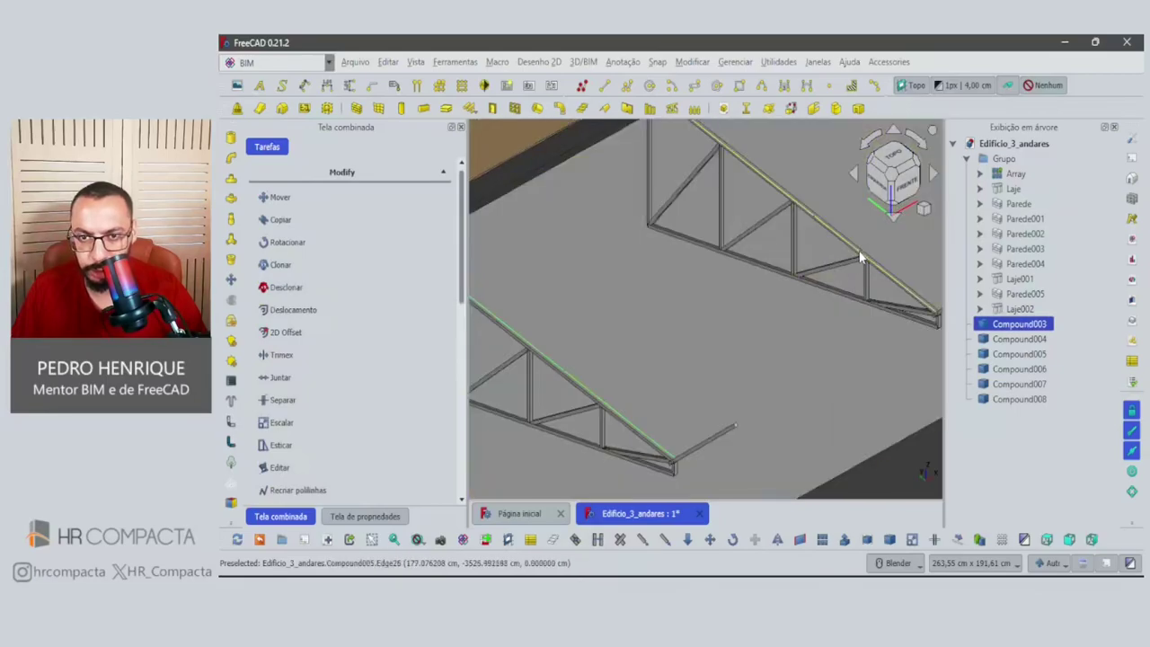
{"action": "left_click", "coordinate": [860, 260], "text": "ctrl"}
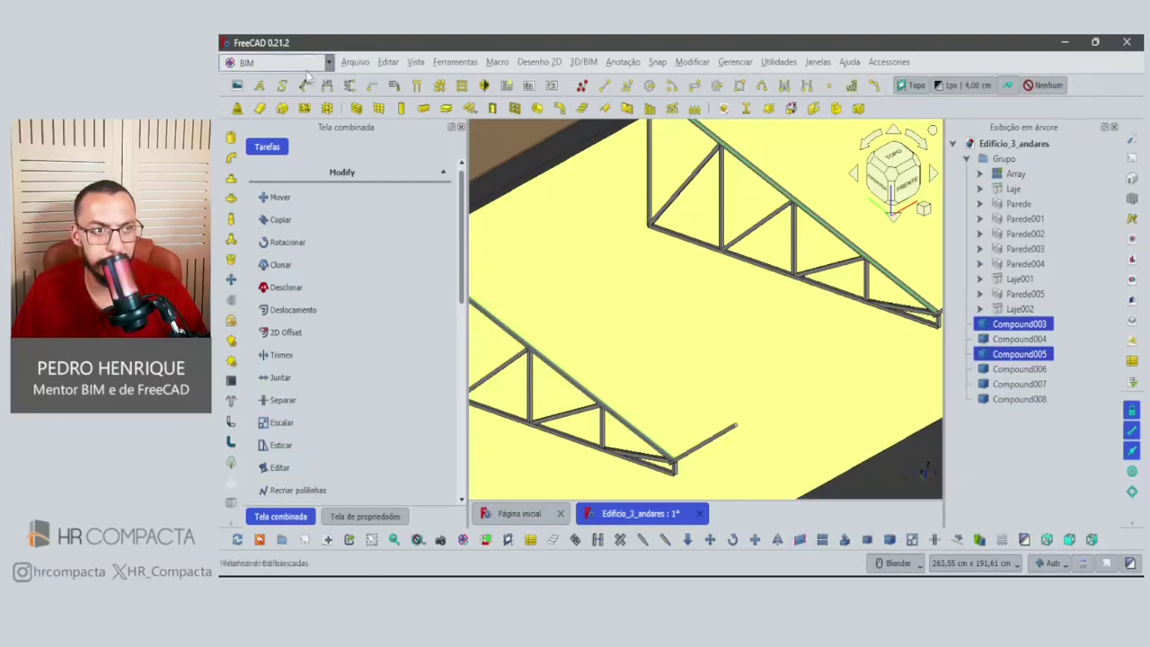
Create a Part ruled surface between the two chords, inspect it, and return to BIM.
{"action": "left_click", "coordinate": [279, 62]}
{"action": "left_click", "coordinate": [282, 153]}
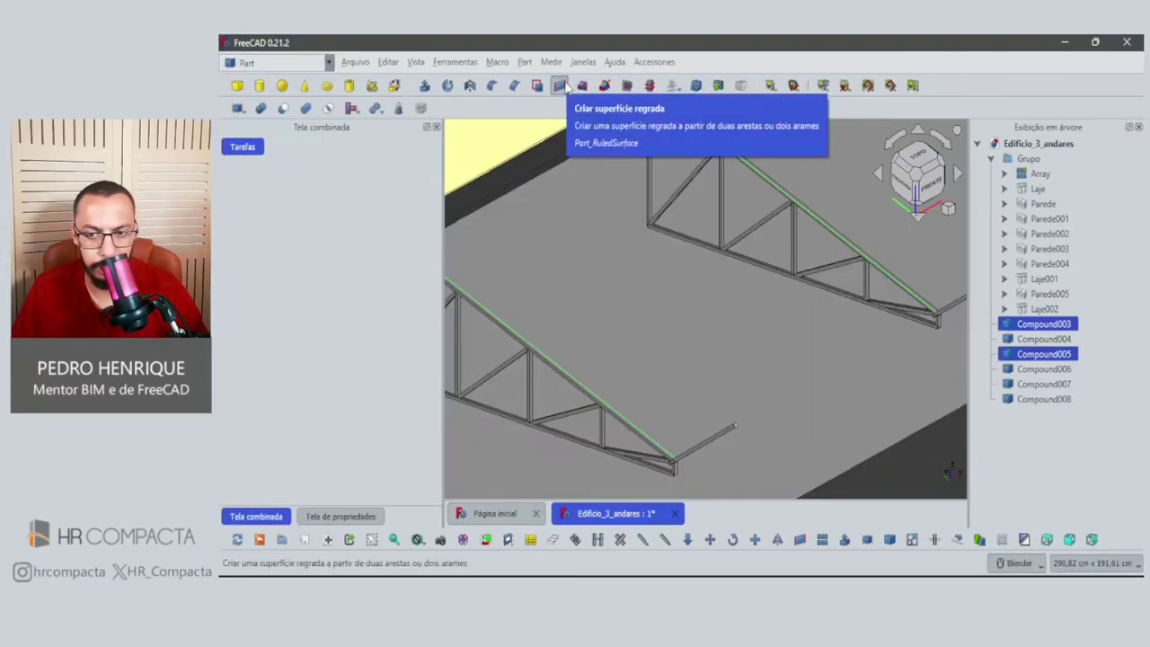
{"action": "left_click", "coordinate": [560, 85]}
{"action": "scroll", "coordinate": [692, 324], "scroll_direction": "down", "scroll_amount": 3}
{"action": "mouse_move", "coordinate": [704, 323]}
{"action": "middle_mouse_down"}
{"action": "mouse_move", "coordinate": [675, 296]}
{"action": "mouse_move", "coordinate": [598, 285]}
{"action": "middle_mouse_up"}
{"action": "scroll", "coordinate": [784, 346], "scroll_direction": "up", "scroll_amount": 3}
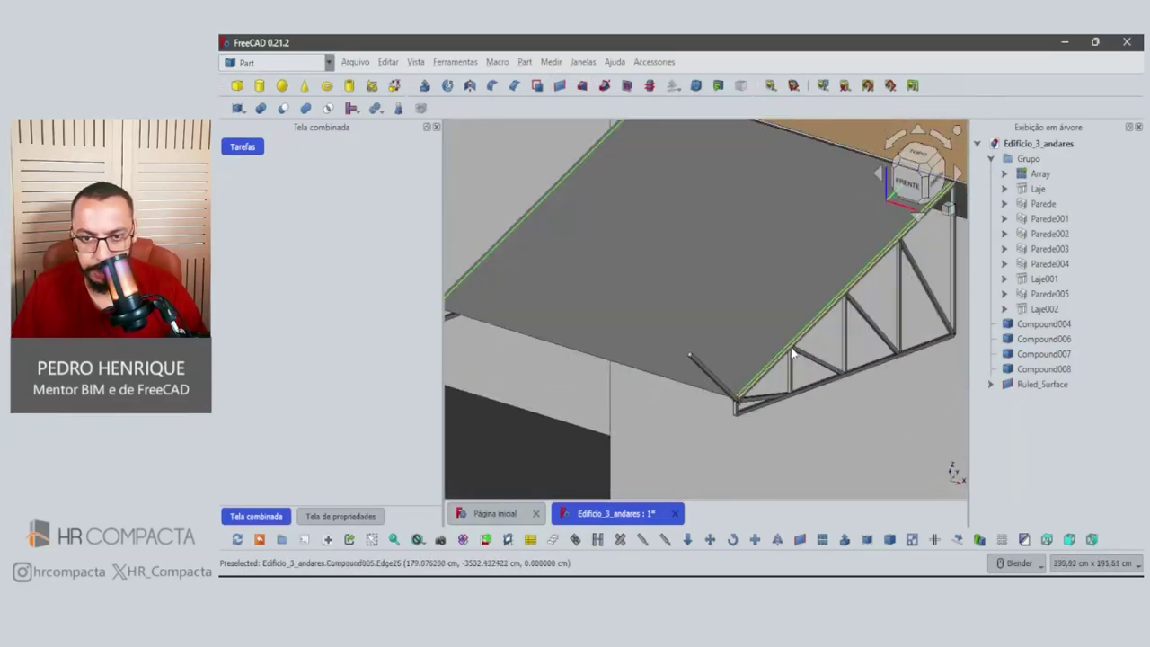
{"action": "middle_click_drag", "start_coordinate": [629, 269], "coordinate": [339, 133]}
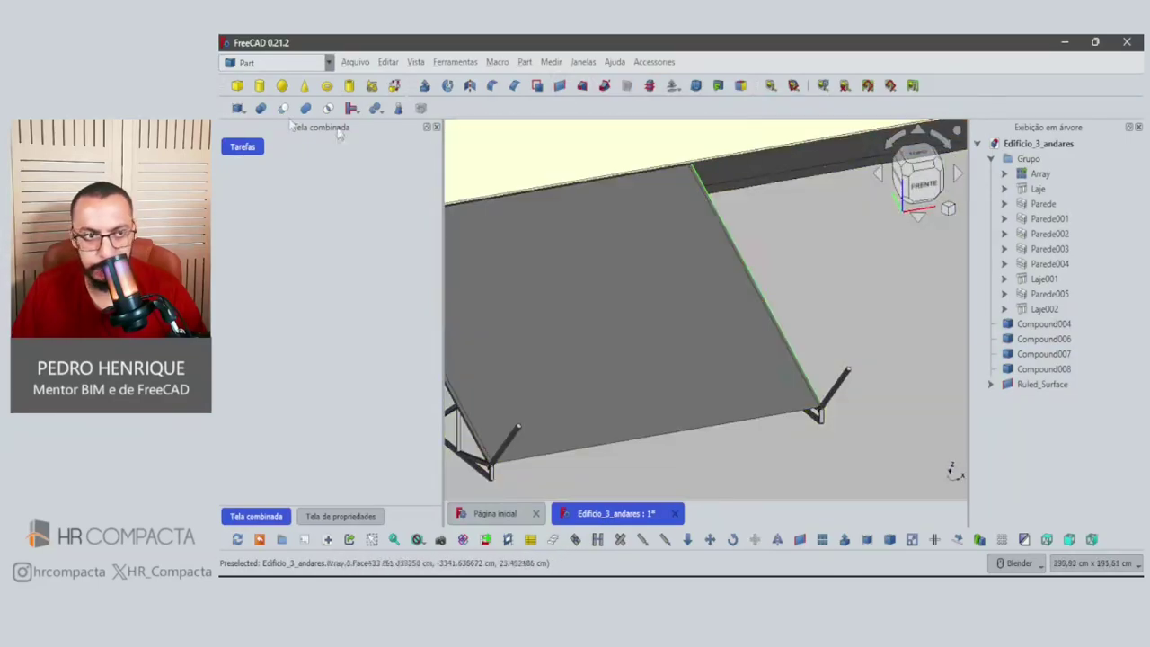
{"action": "left_click", "coordinate": [278, 62]}
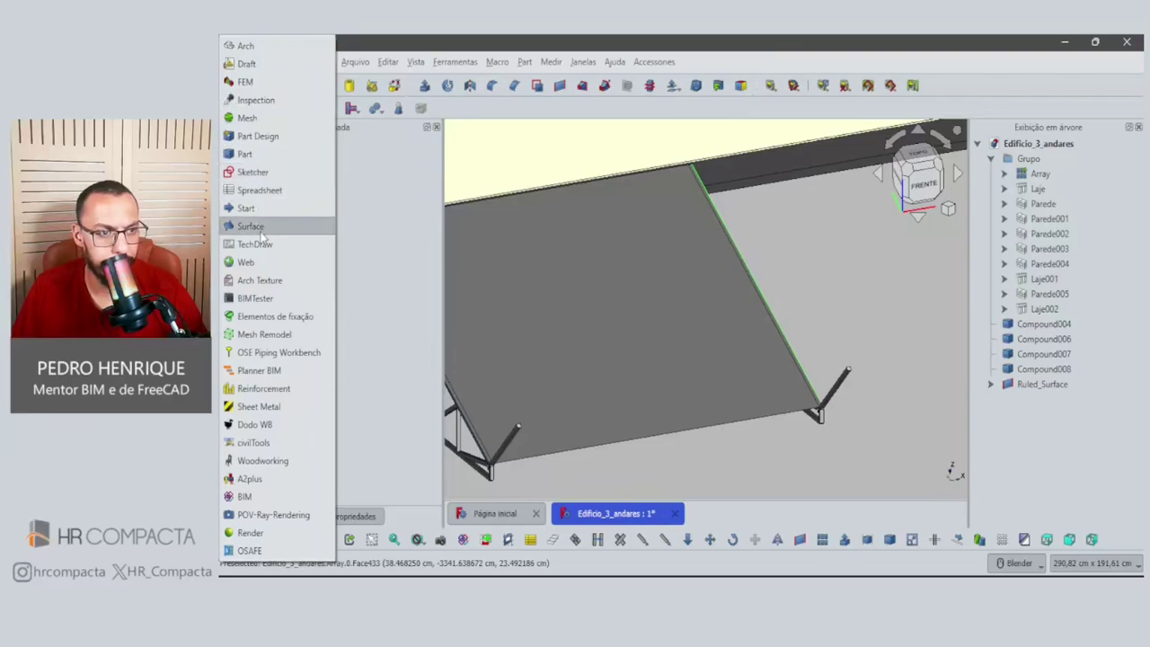
{"action": "left_click", "coordinate": [244, 496]}
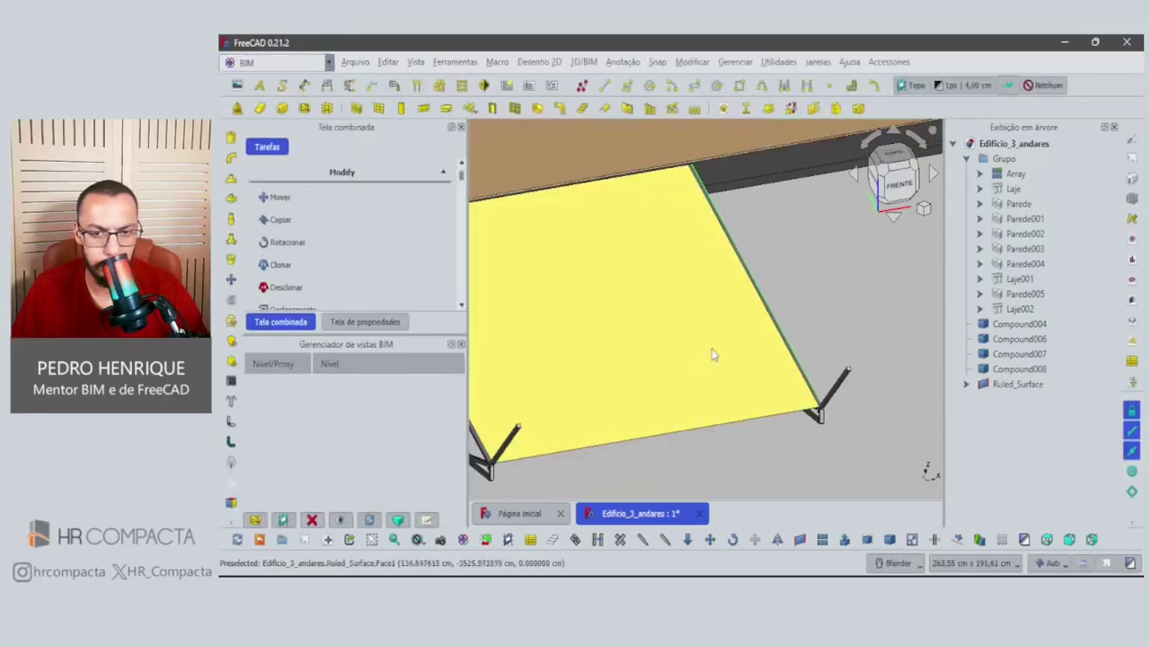
Select the Compound005 and Compound004 top chords and attempt a ruled surface between them.
{"action": "left_click", "coordinate": [802, 366]}
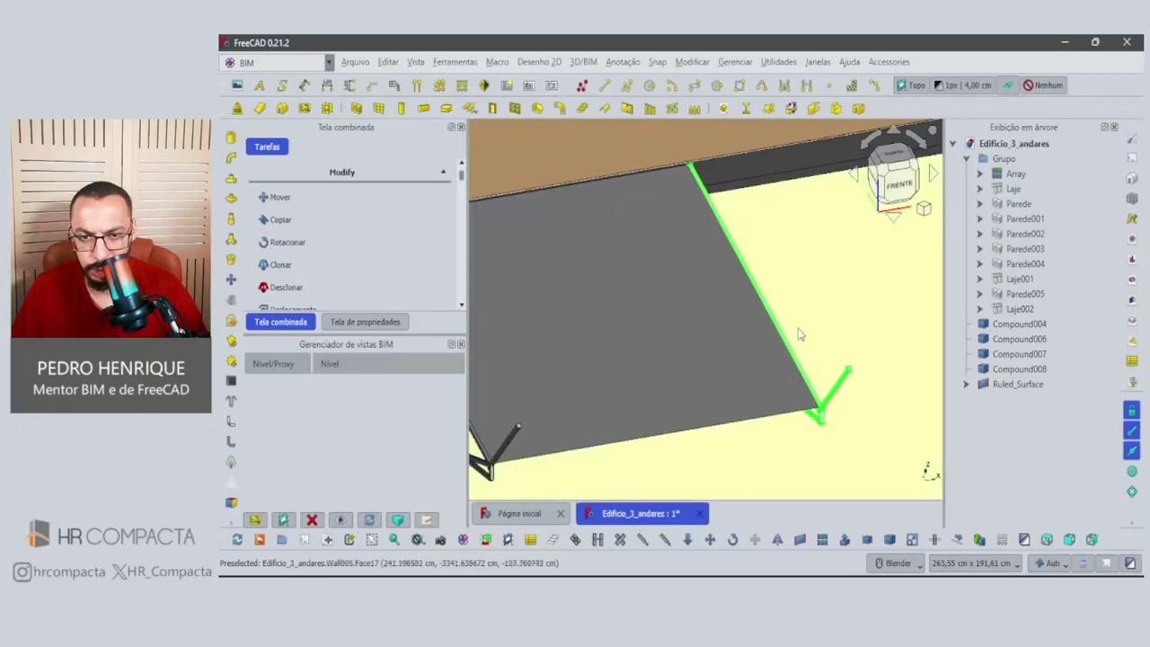
{"action": "left_click", "coordinate": [802, 359]}
{"action": "left_click", "coordinate": [799, 359]}
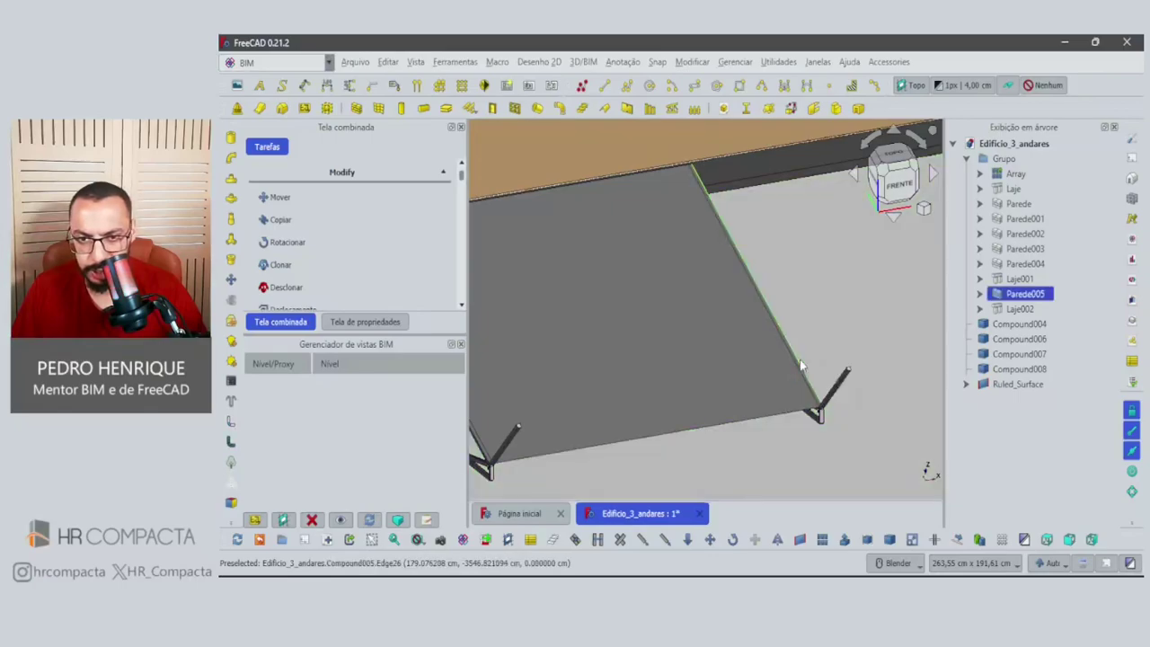
{"action": "scroll", "coordinate": [802, 345], "scroll_direction": "up", "scroll_amount": 2}
{"action": "scroll", "coordinate": [836, 341], "scroll_direction": "up", "scroll_amount": 2}
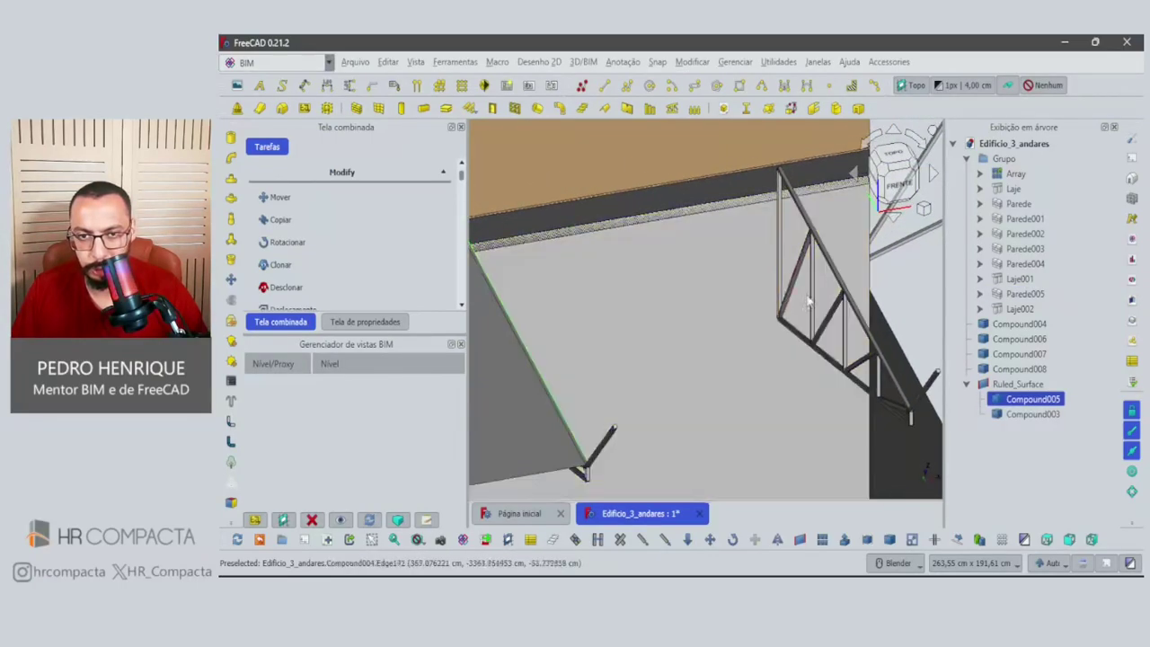
{"action": "left_click", "coordinate": [862, 332]}
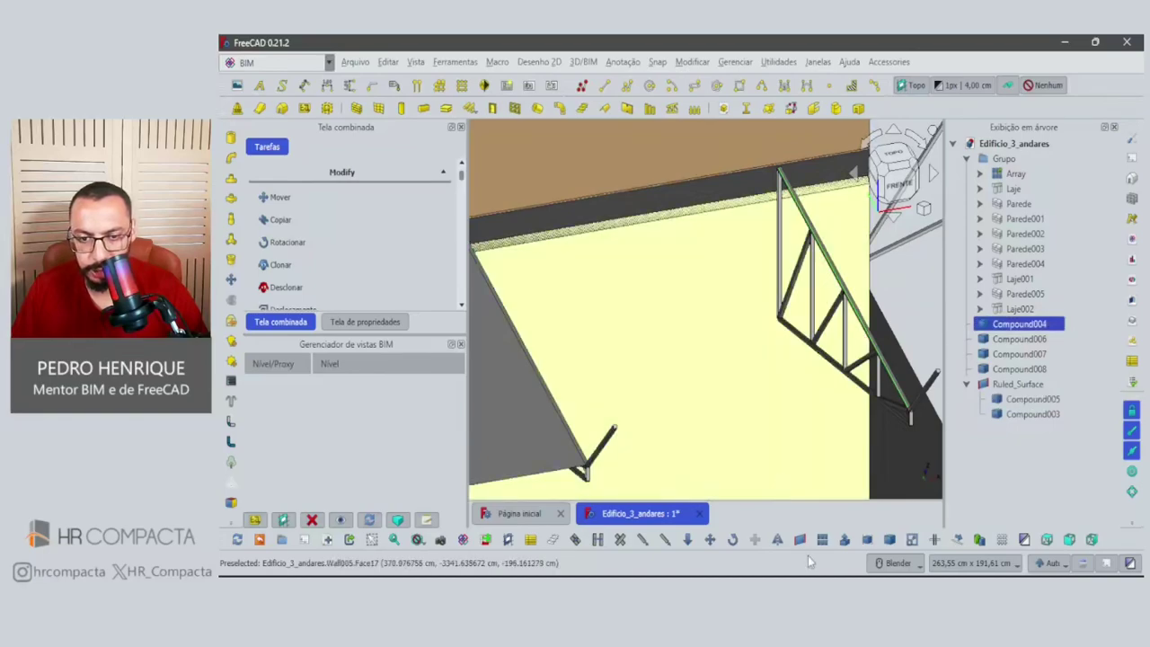
{"action": "left_click", "coordinate": [800, 542]}
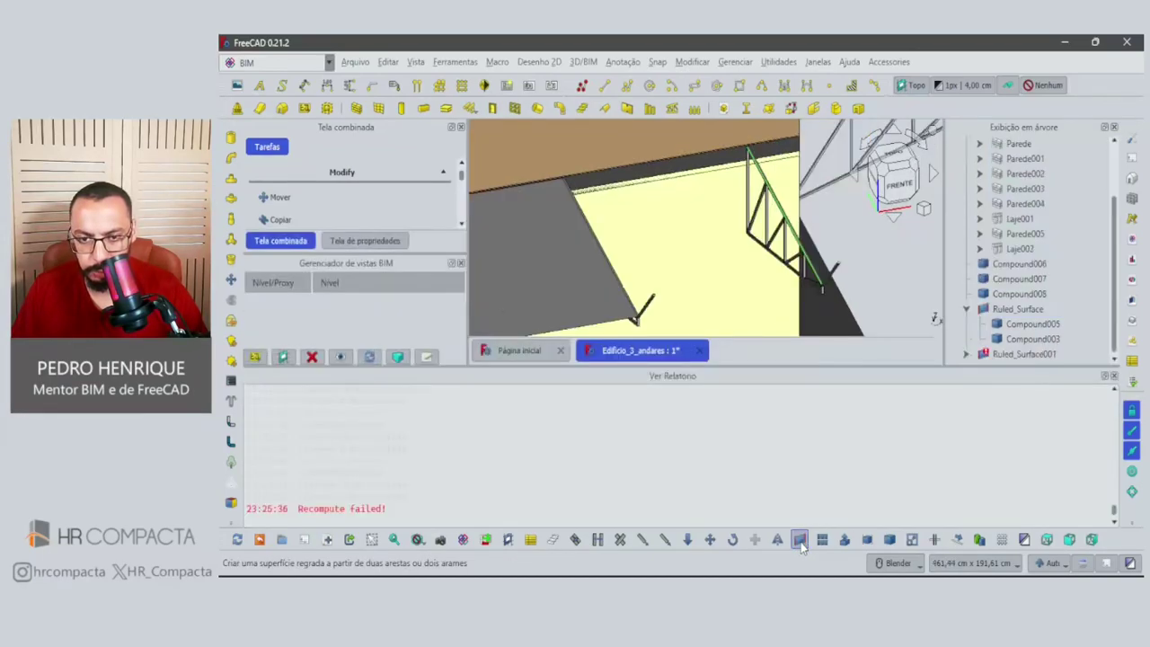
Dismiss the recompute error, discard the failed Ruled_Surface001, and reselect truss Compound005.
{"action": "left_click", "coordinate": [1114, 375]}
{"action": "left_click", "coordinate": [742, 366]}
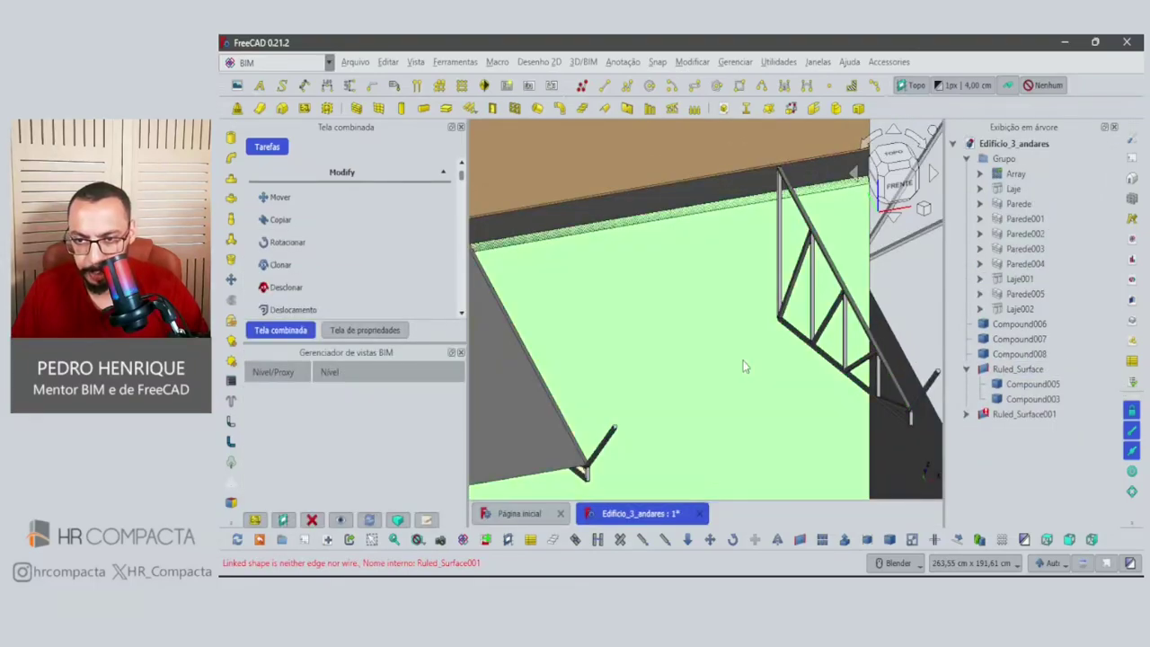
{"action": "mouse_move", "coordinate": [676, 403]}
{"action": "middle_mouse_down"}
{"action": "mouse_move", "coordinate": [617, 402]}
{"action": "mouse_move", "coordinate": [617, 367]}
{"action": "mouse_move", "coordinate": [501, 321]}
{"action": "middle_mouse_up"}
{"action": "scroll", "coordinate": [512, 360], "scroll_direction": "up", "scroll_amount": 5}
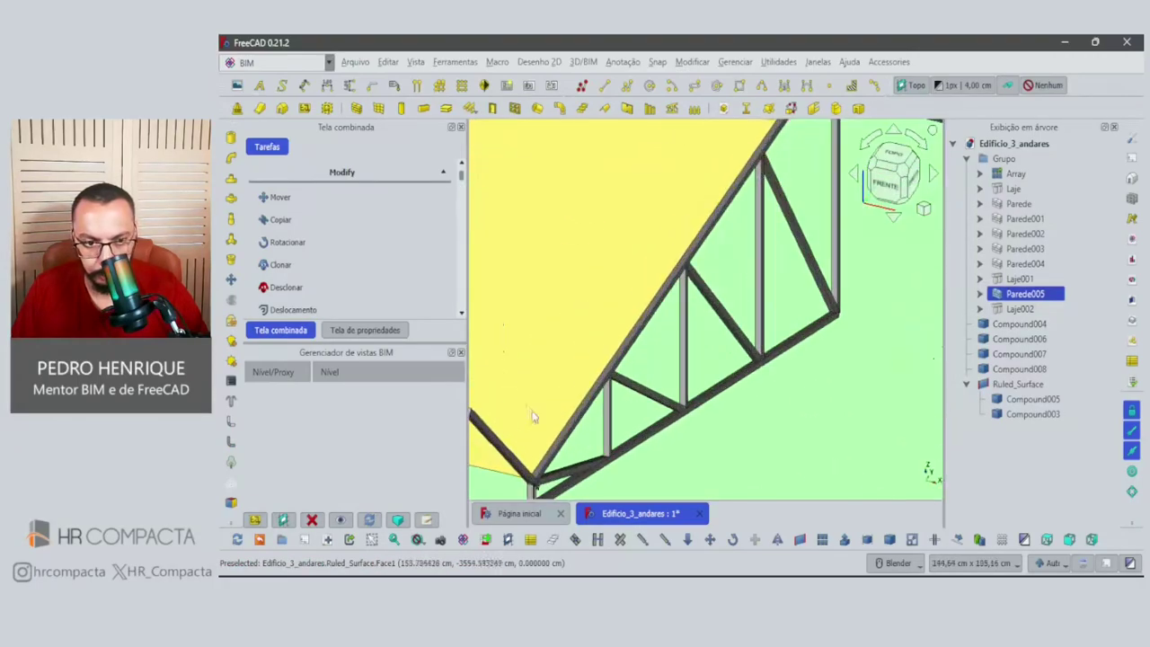
{"action": "left_click", "coordinate": [566, 437]}
{"action": "scroll", "coordinate": [665, 413], "scroll_direction": "down", "scroll_amount": 5}
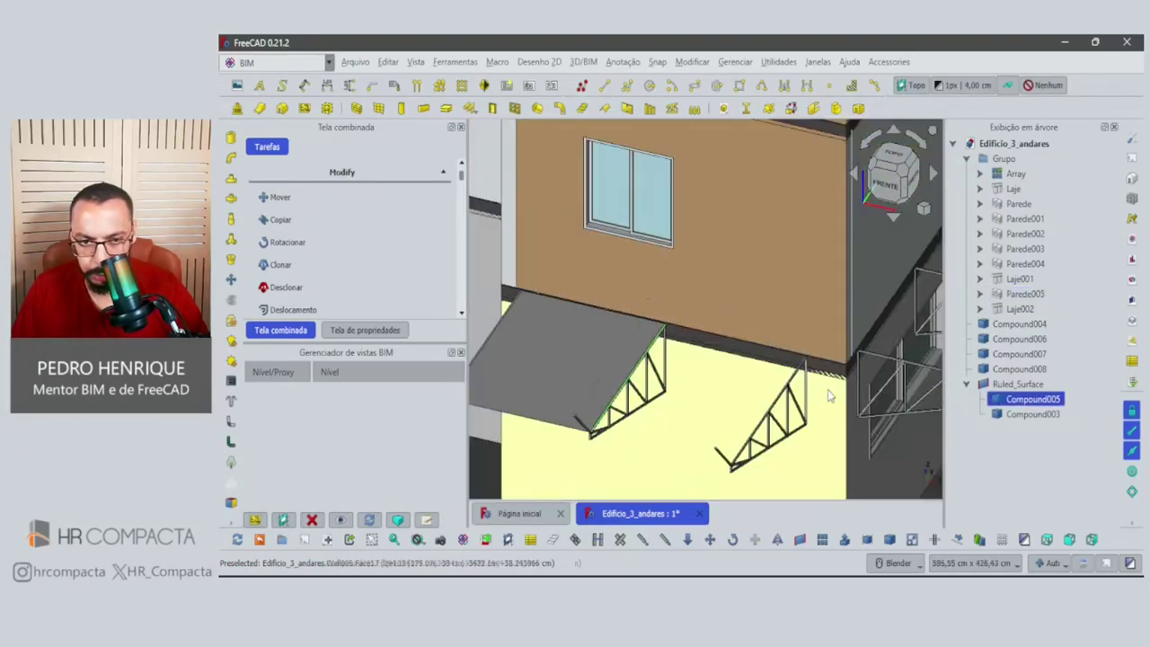
{"action": "scroll", "coordinate": [765, 401], "scroll_direction": "up", "scroll_amount": 5}
{"action": "scroll", "coordinate": [764, 402], "scroll_direction": "up", "scroll_amount": 2}
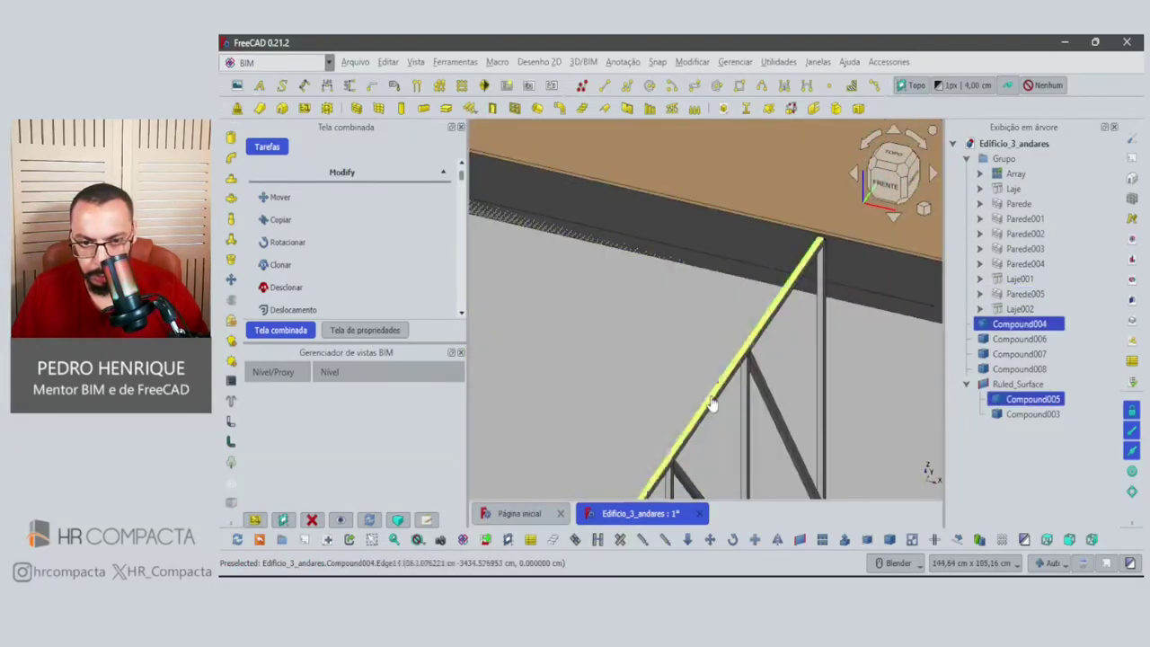
{"action": "scroll", "coordinate": [709, 395], "scroll_direction": "down", "scroll_amount": 2}
{"action": "scroll", "coordinate": [712, 386], "scroll_direction": "down", "scroll_amount": 3}
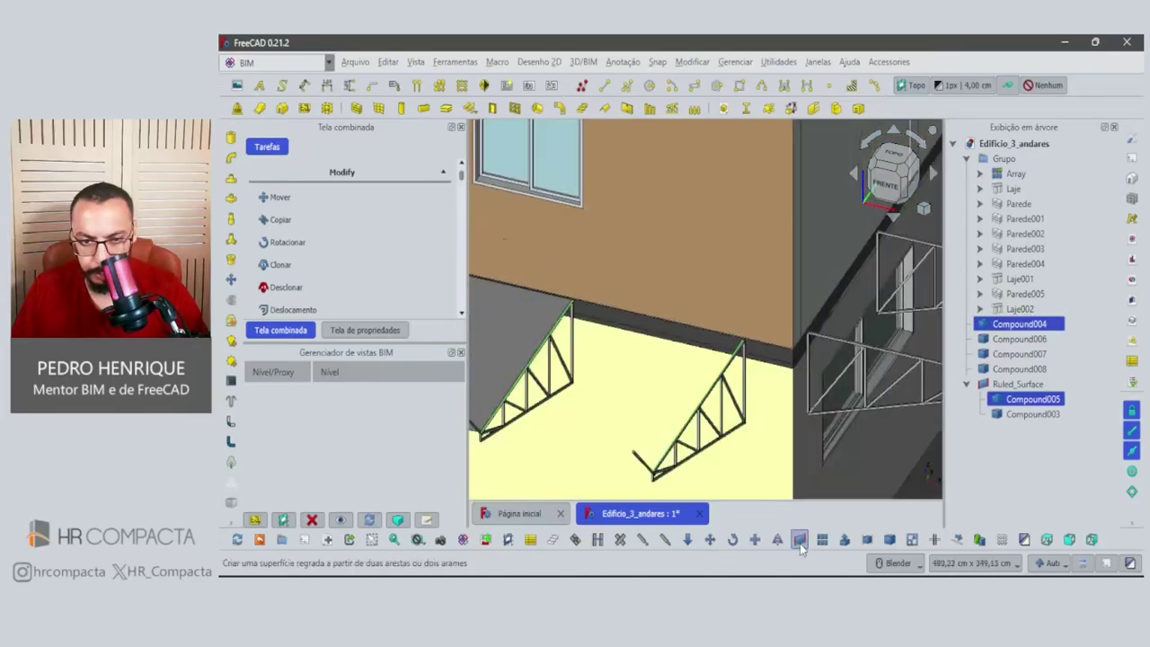
Create the second ruled roof surface between the selected truss chords and inspect the awning.
{"action": "left_click", "coordinate": [801, 541]}
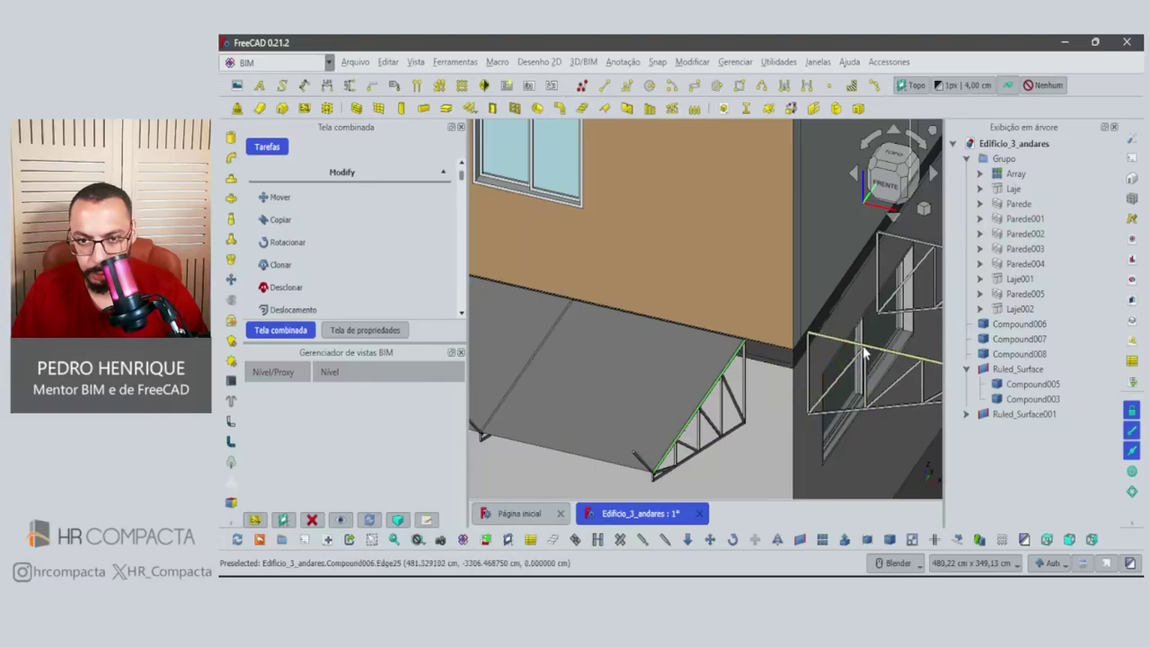
{"action": "scroll", "coordinate": [862, 355], "scroll_direction": "up", "scroll_amount": 2}
{"action": "scroll", "coordinate": [863, 355], "scroll_direction": "up", "scroll_amount": 2}
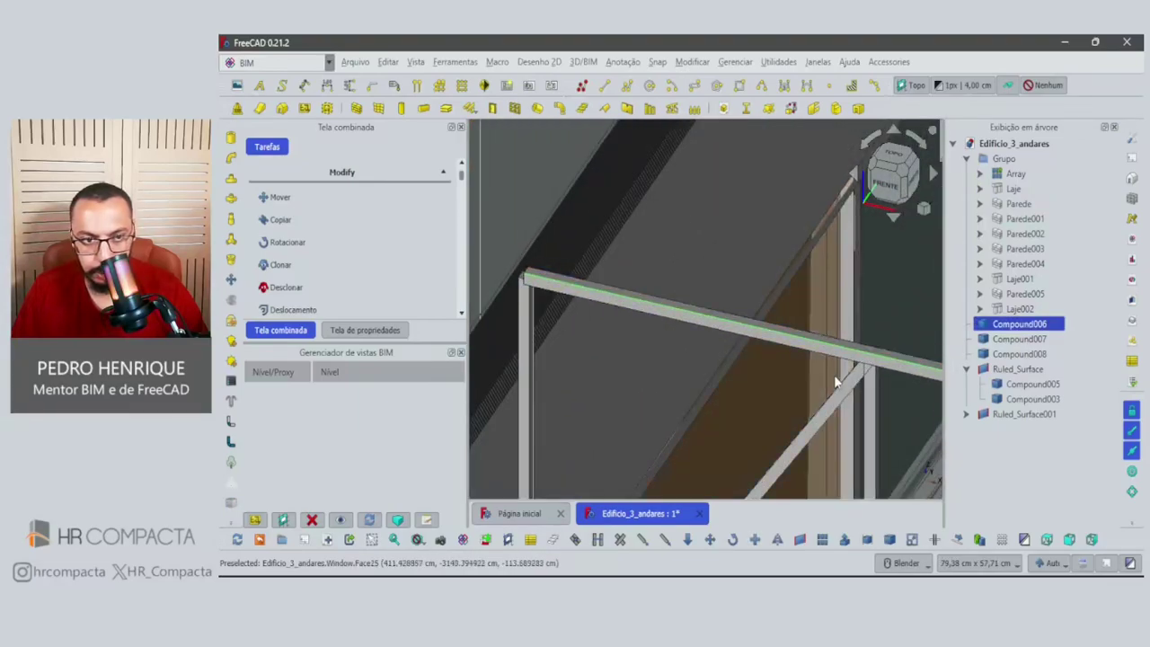
{"action": "scroll", "coordinate": [834, 377], "scroll_direction": "down", "scroll_amount": 2}
{"action": "scroll", "coordinate": [834, 377], "scroll_direction": "down", "scroll_amount": 1}
{"action": "scroll", "coordinate": [834, 378], "scroll_direction": "down", "scroll_amount": 1}
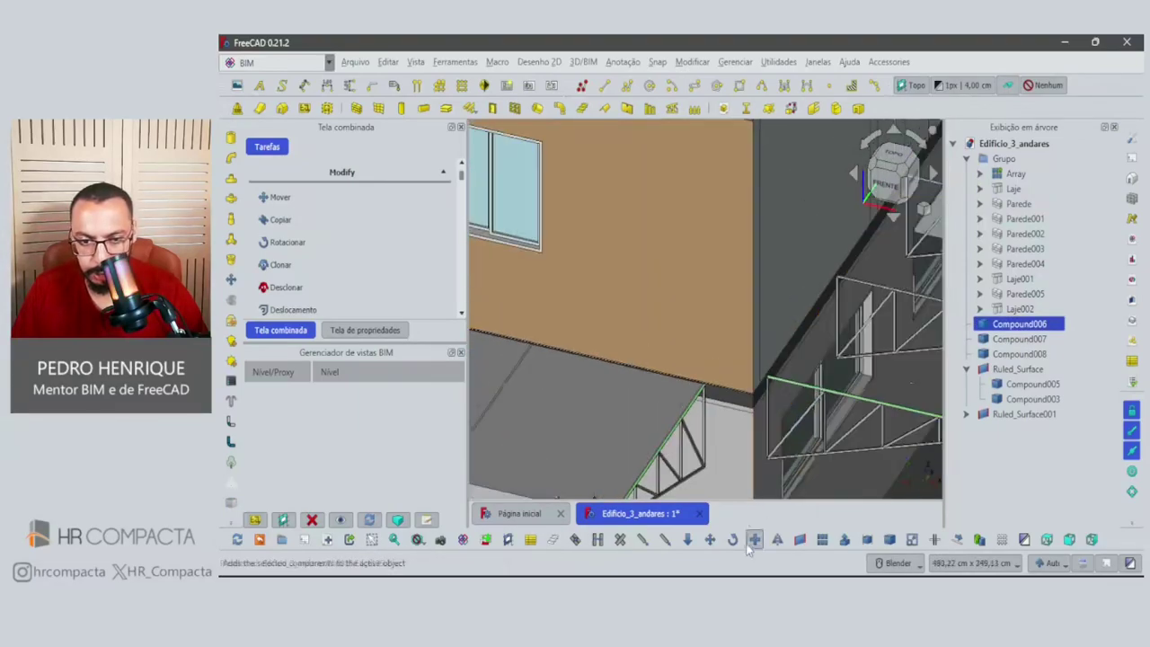
{"action": "left_click", "coordinate": [795, 544]}
{"action": "scroll", "coordinate": [781, 393], "scroll_direction": "down", "scroll_amount": 2}
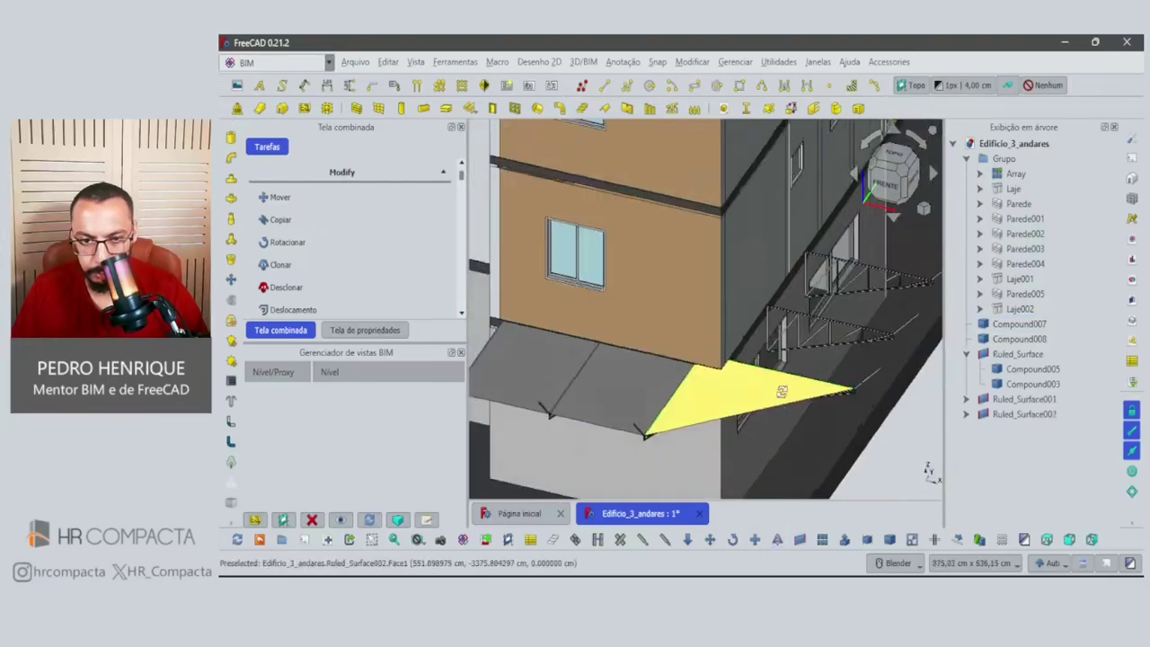
{"action": "middle_click_drag", "start_coordinate": [781, 393], "coordinate": [736, 377]}
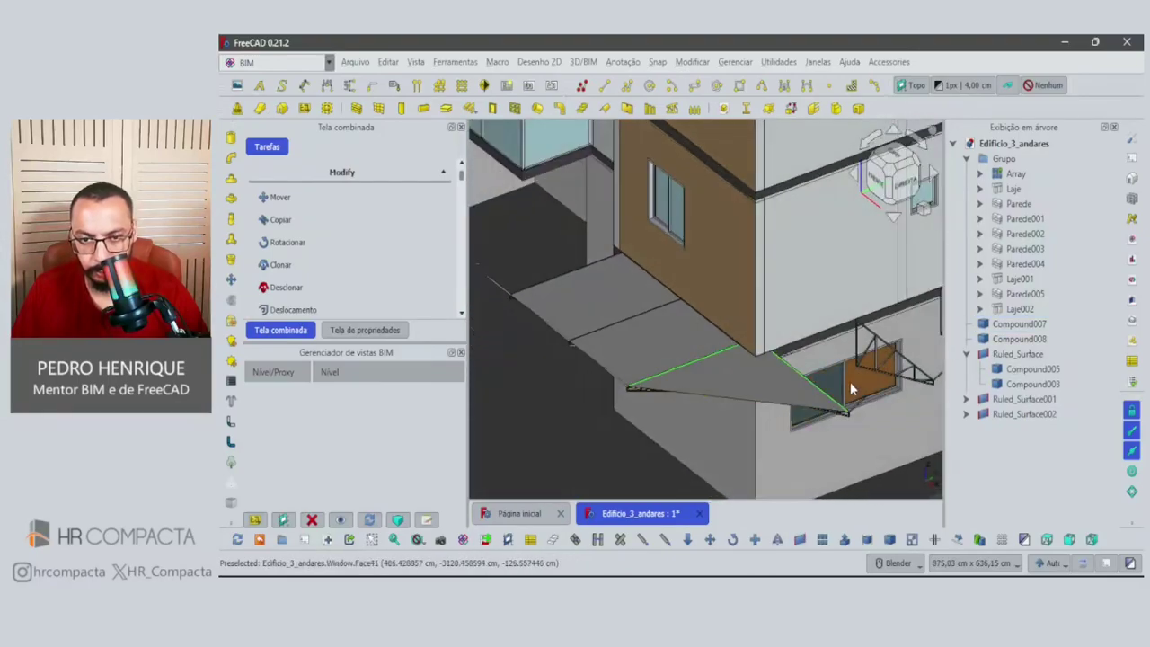
{"action": "scroll", "coordinate": [852, 388], "scroll_direction": "up", "scroll_amount": 2}
{"action": "scroll", "coordinate": [770, 398], "scroll_direction": "up", "scroll_amount": 1}
{"action": "middle_click_drag", "start_coordinate": [745, 401], "coordinate": [692, 378]}
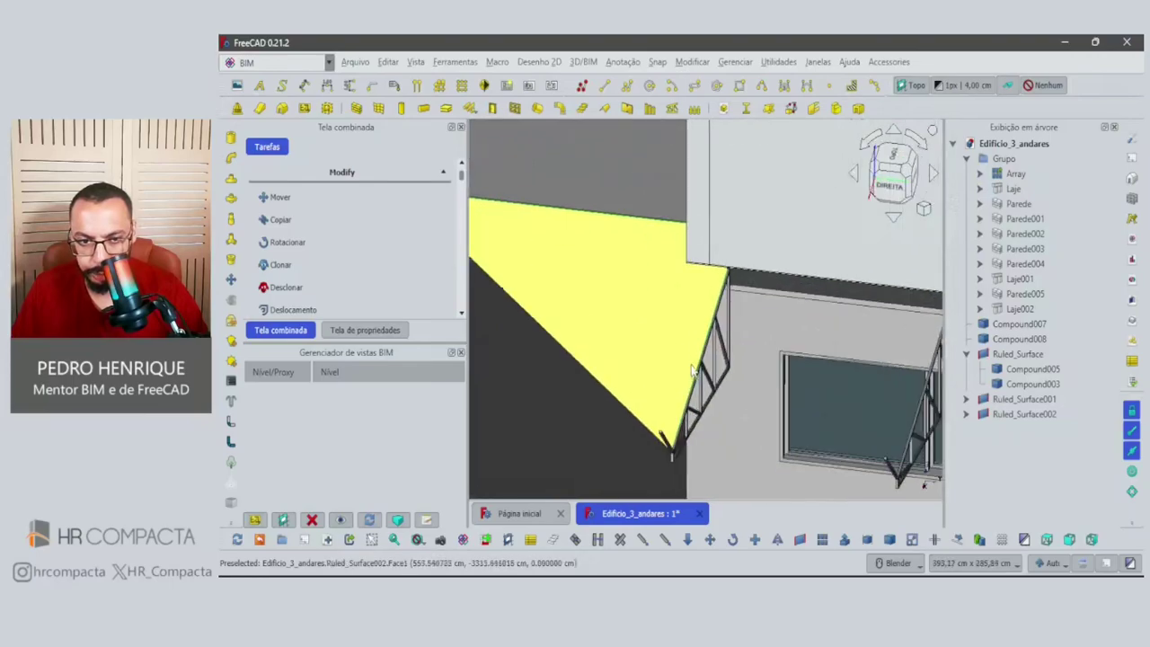
{"action": "scroll", "coordinate": [692, 371], "scroll_direction": "up", "scroll_amount": 3}
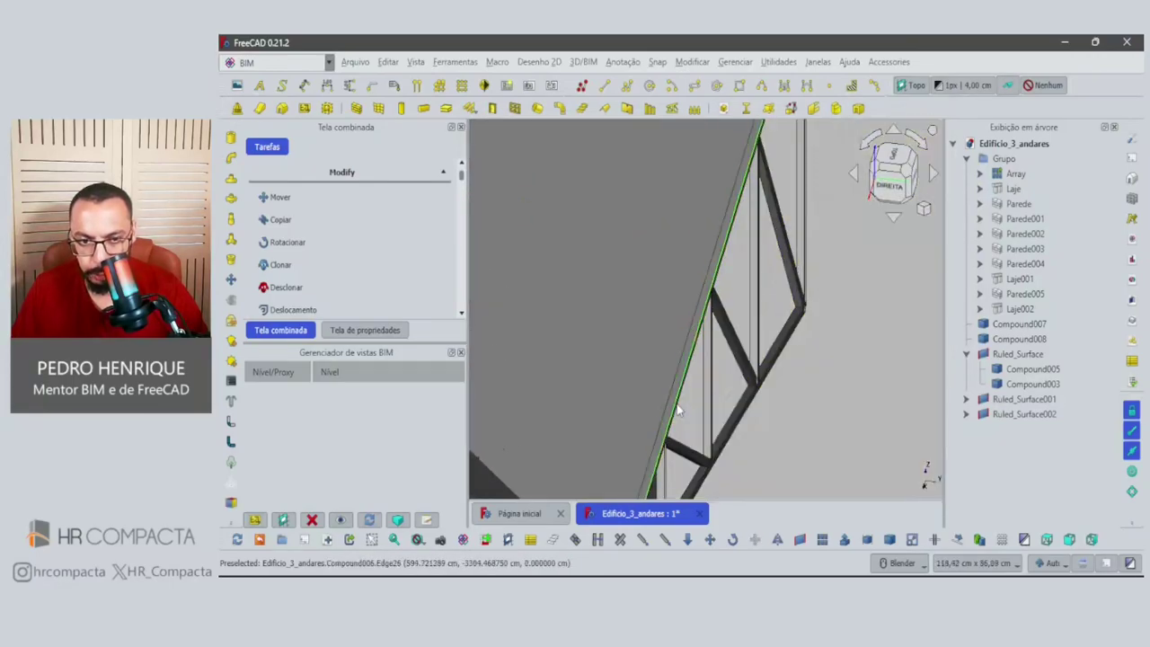
{"action": "scroll", "coordinate": [678, 410], "scroll_direction": "down", "scroll_amount": 3}
{"action": "scroll", "coordinate": [786, 403], "scroll_direction": "down", "scroll_amount": 2}
{"action": "scroll", "coordinate": [788, 402], "scroll_direction": "up", "scroll_amount": 3}
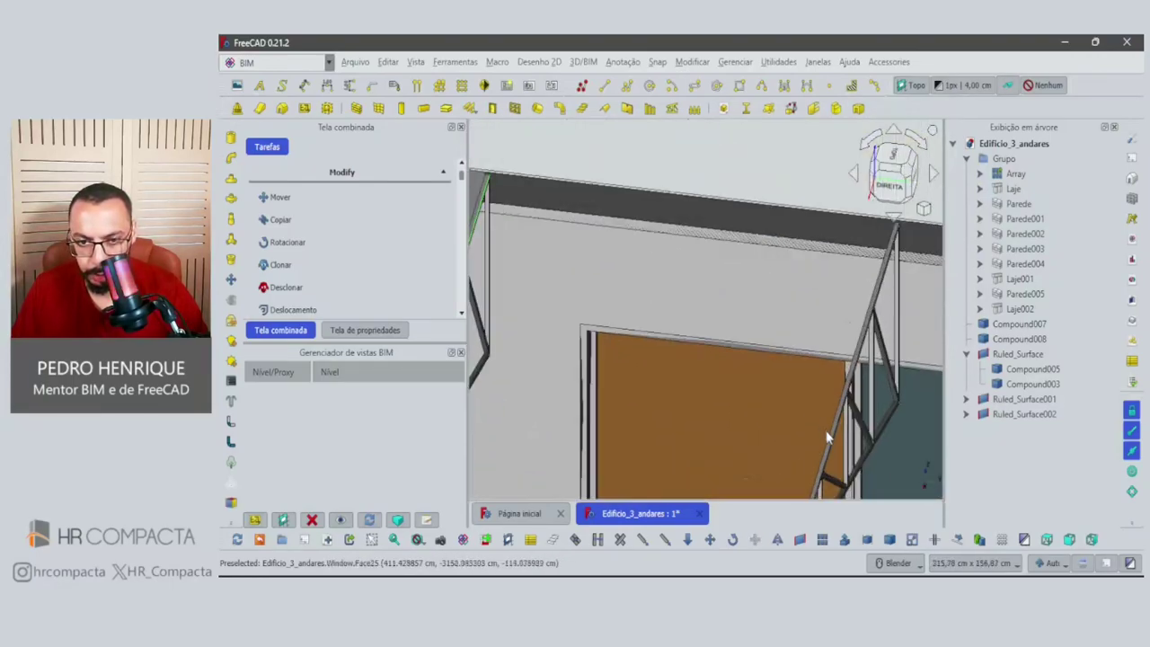
Span ruled roof surfaces from the Compound007 and Compound008 truss chords.
{"action": "left_click", "coordinate": [826, 433]}
{"action": "scroll", "coordinate": [790, 408], "scroll_direction": "down", "scroll_amount": 2}
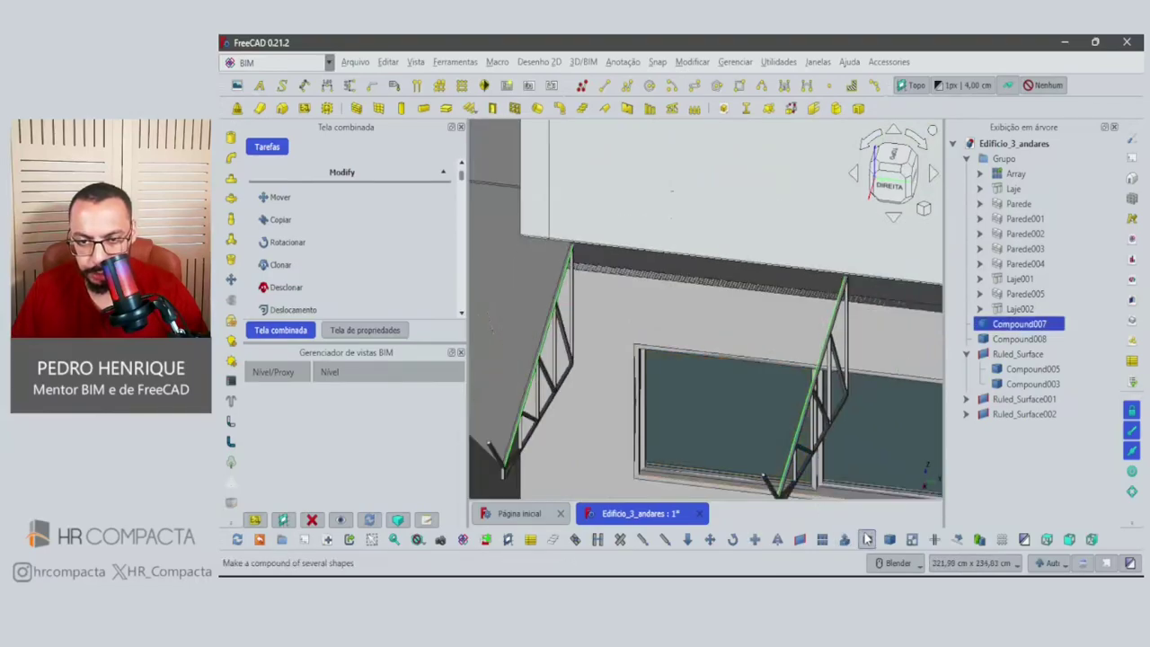
{"action": "left_click", "coordinate": [800, 539]}
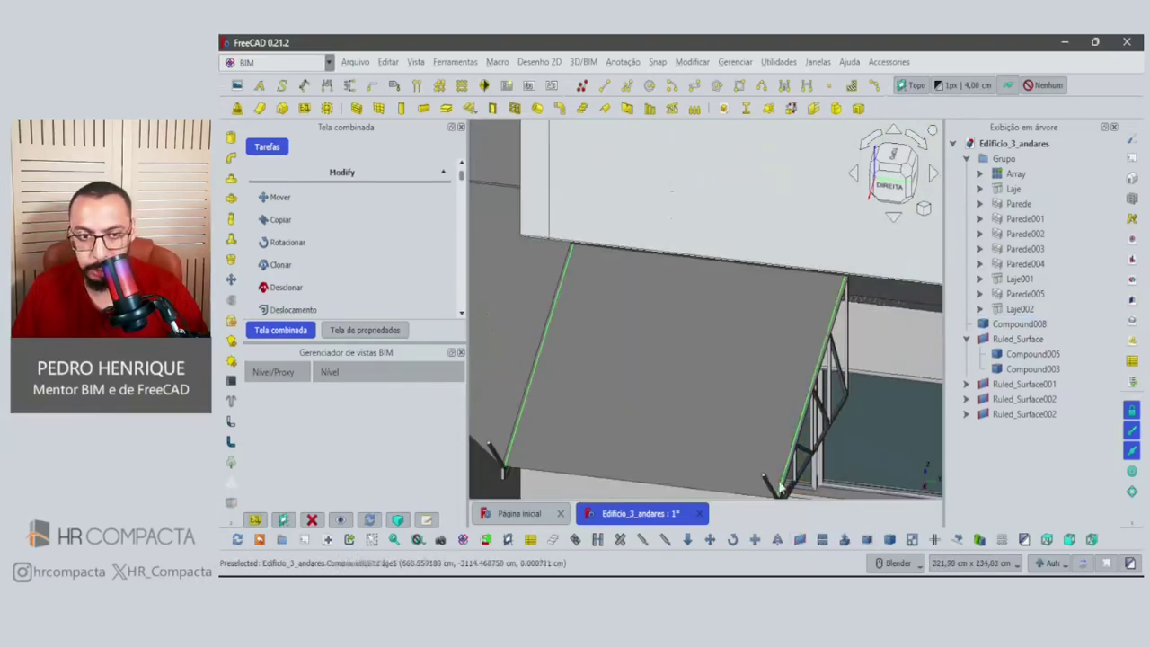
{"action": "scroll", "coordinate": [707, 374], "scroll_direction": "down", "scroll_amount": 2}
{"action": "scroll", "coordinate": [719, 395], "scroll_direction": "up", "scroll_amount": 2}
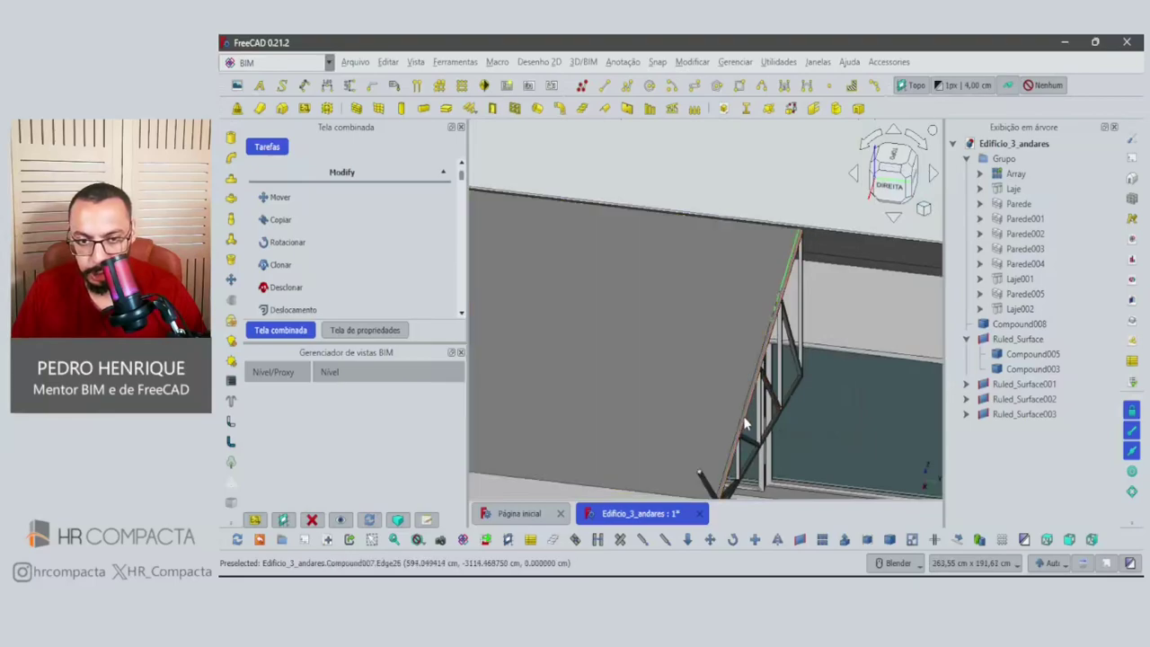
{"action": "mouse_move", "coordinate": [718, 395]}
{"action": "middle_mouse_down"}
{"action": "mouse_move", "coordinate": [744, 426]}
{"action": "mouse_move", "coordinate": [750, 409]}
{"action": "middle_mouse_up"}
{"action": "scroll", "coordinate": [750, 409], "scroll_direction": "up", "scroll_amount": 2}
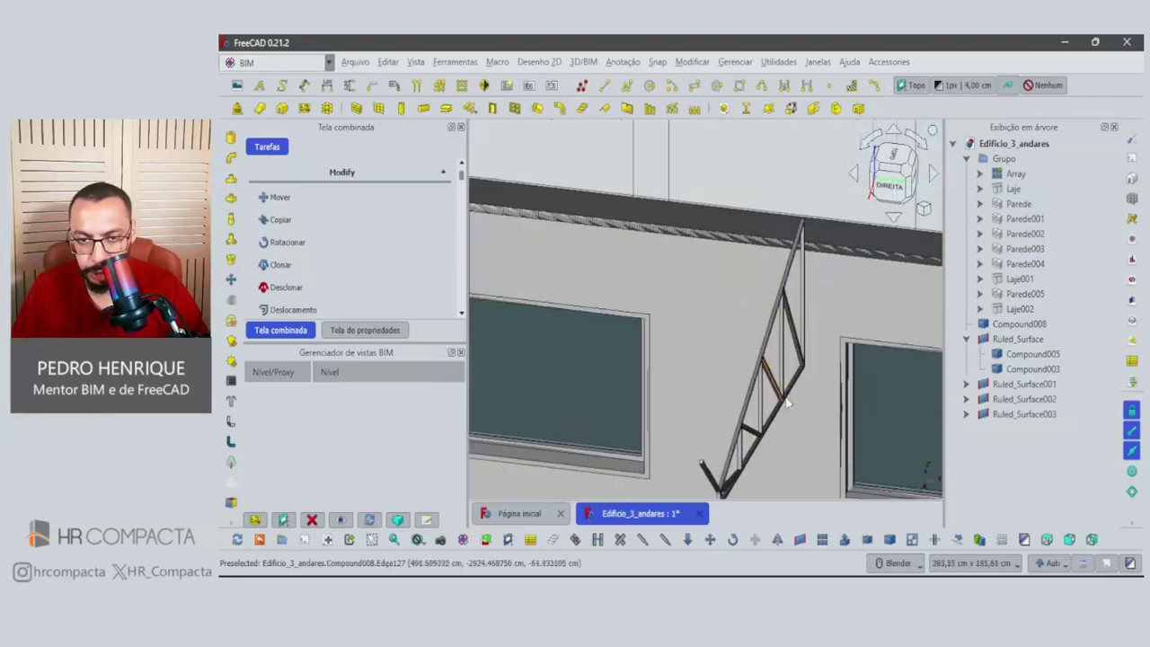
{"action": "scroll", "coordinate": [757, 396], "scroll_direction": "up", "scroll_amount": 2}
{"action": "left_click", "coordinate": [741, 399]}
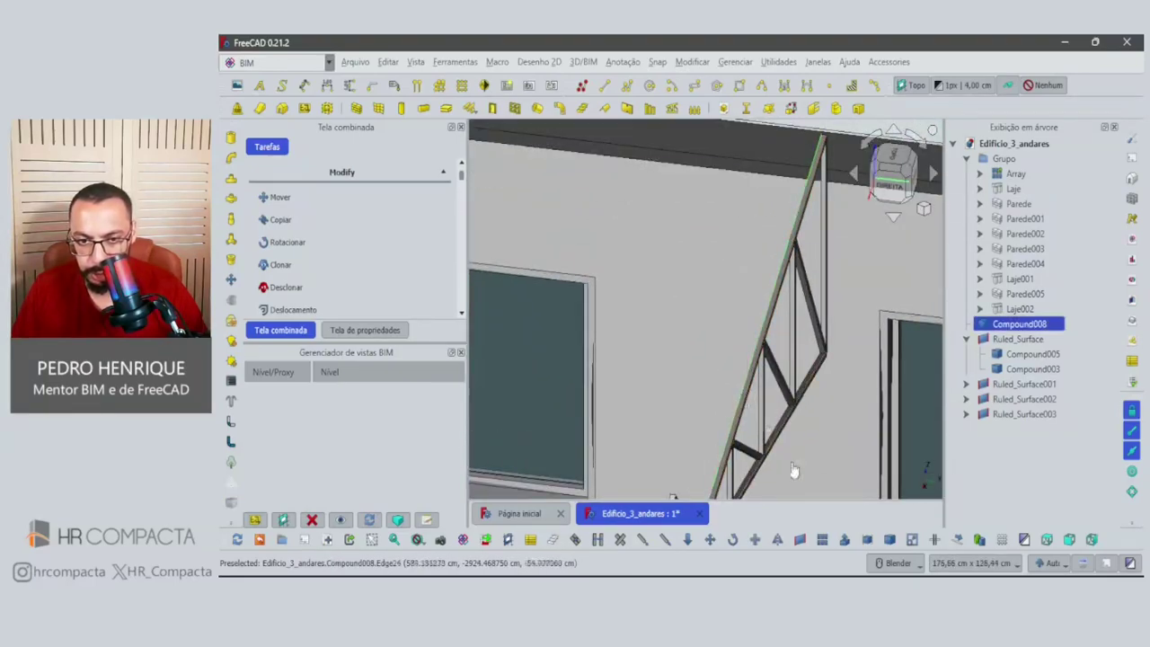
{"action": "left_click", "coordinate": [796, 540]}
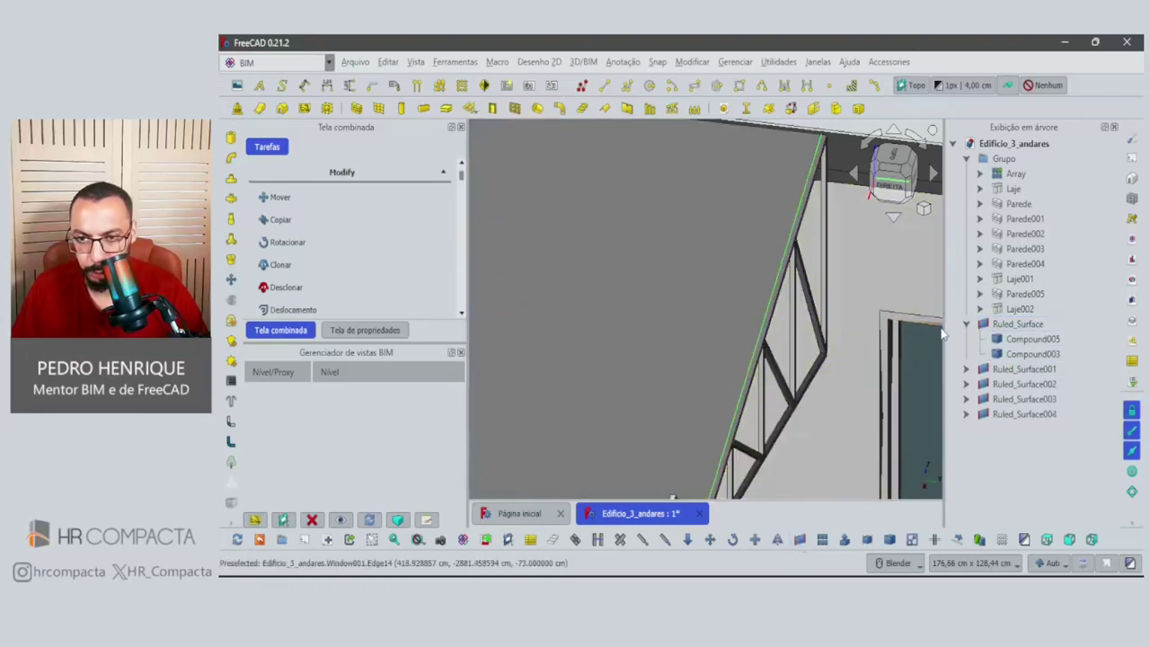
Fill the corner gap with a ruled surface from the Compound003 corner edge.
{"action": "left_click", "coordinate": [1018, 324]}
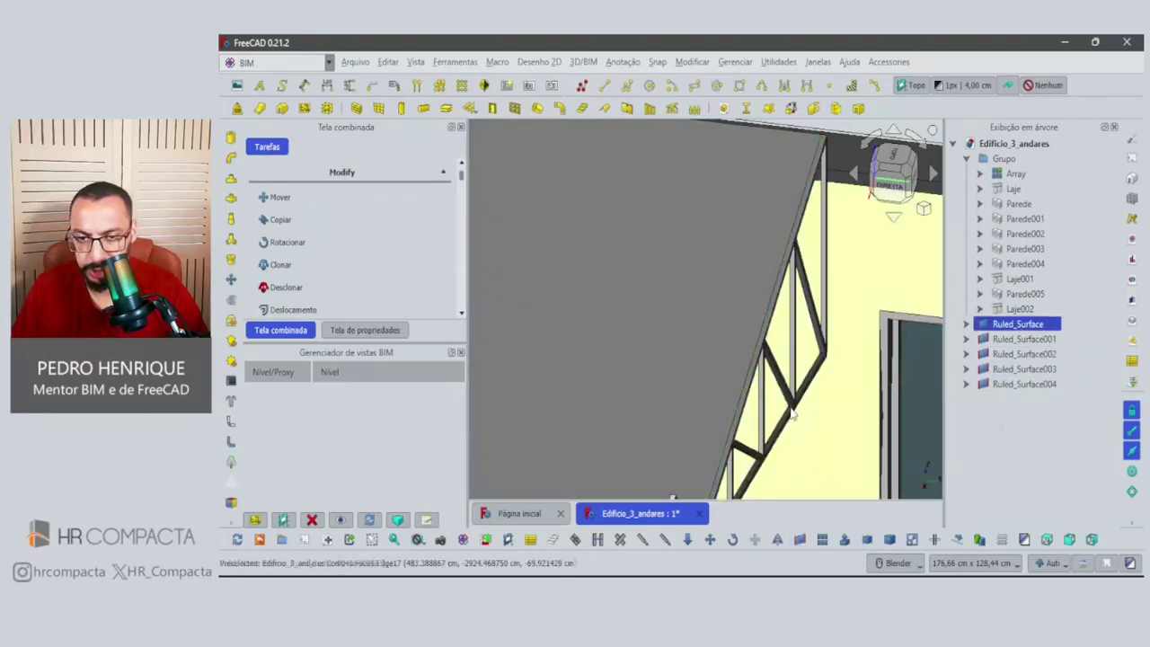
{"action": "scroll", "coordinate": [615, 383], "scroll_direction": "down", "scroll_amount": 5}
{"action": "scroll", "coordinate": [614, 384], "scroll_direction": "up", "scroll_amount": 5}
{"action": "scroll", "coordinate": [629, 341], "scroll_direction": "up", "scroll_amount": 3}
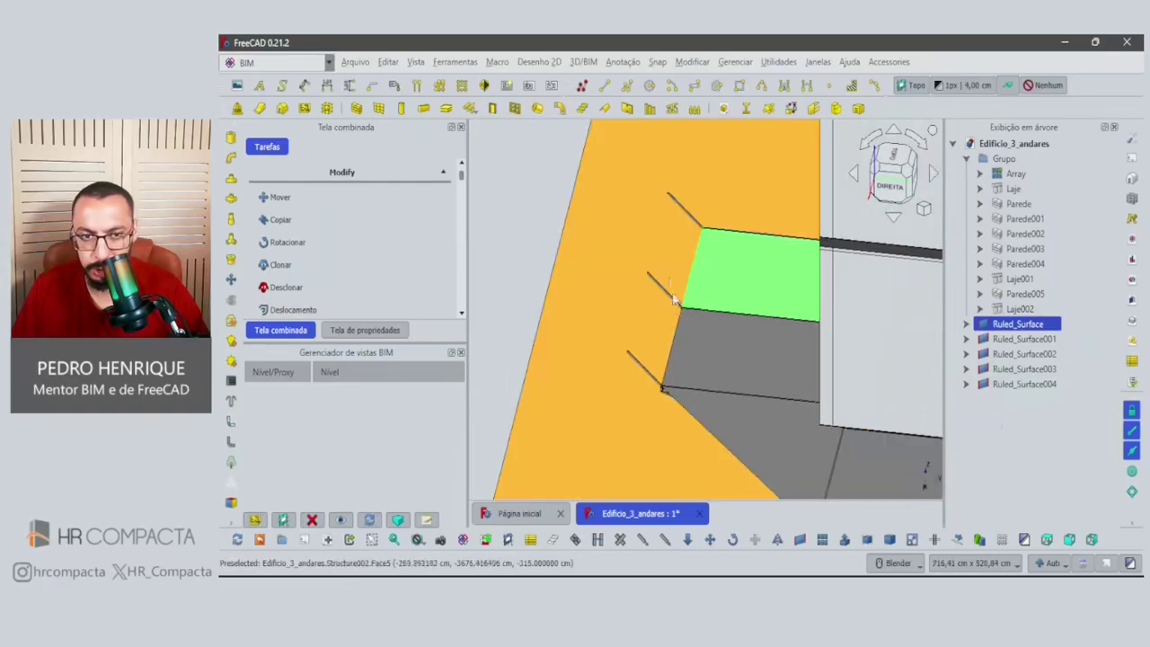
{"action": "scroll", "coordinate": [674, 207], "scroll_direction": "up", "scroll_amount": 3}
{"action": "scroll", "coordinate": [701, 220], "scroll_direction": "up", "scroll_amount": 2}
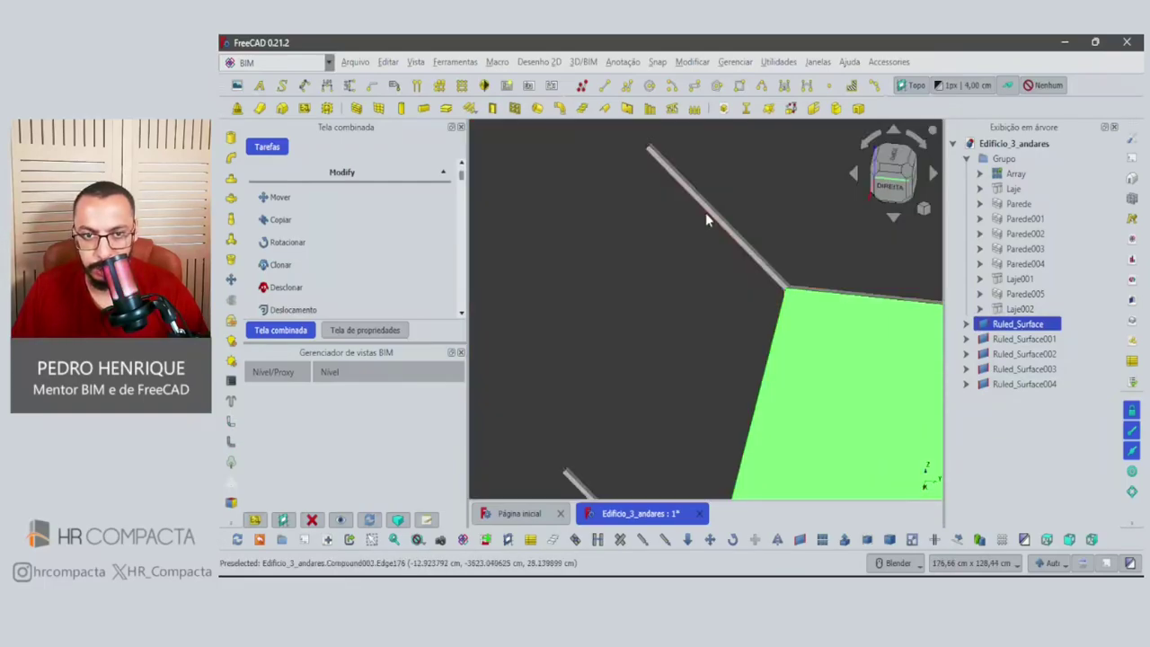
{"action": "left_click", "coordinate": [715, 219]}
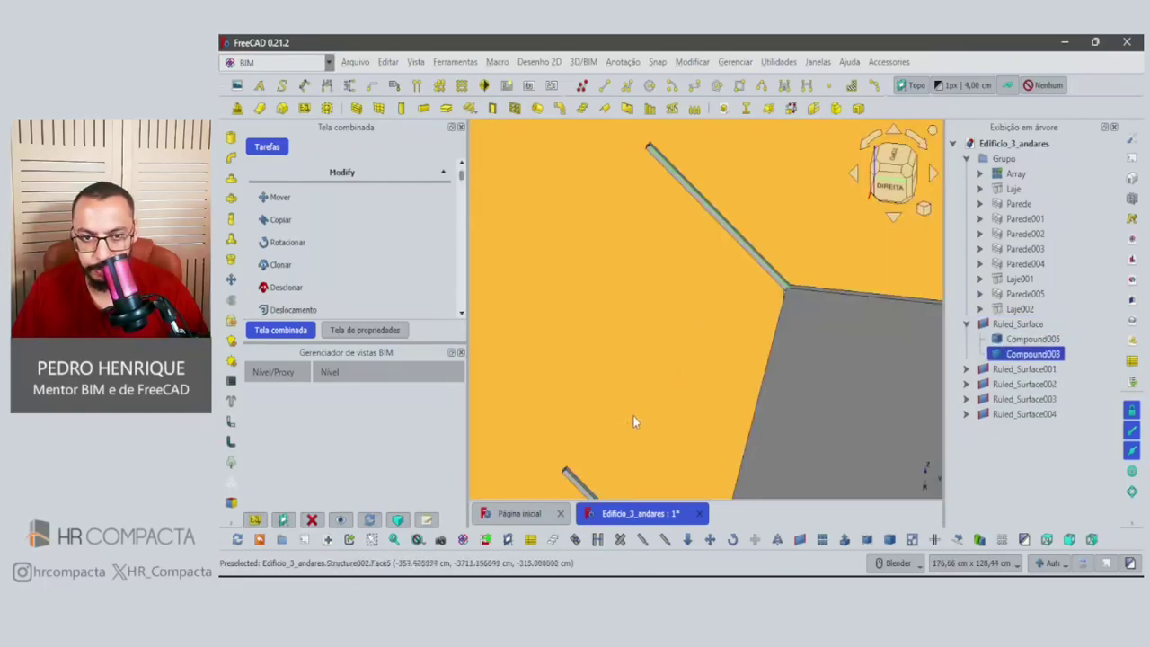
{"action": "middle_click_drag", "start_coordinate": [633, 422], "coordinate": [662, 304], "text": "shift"}
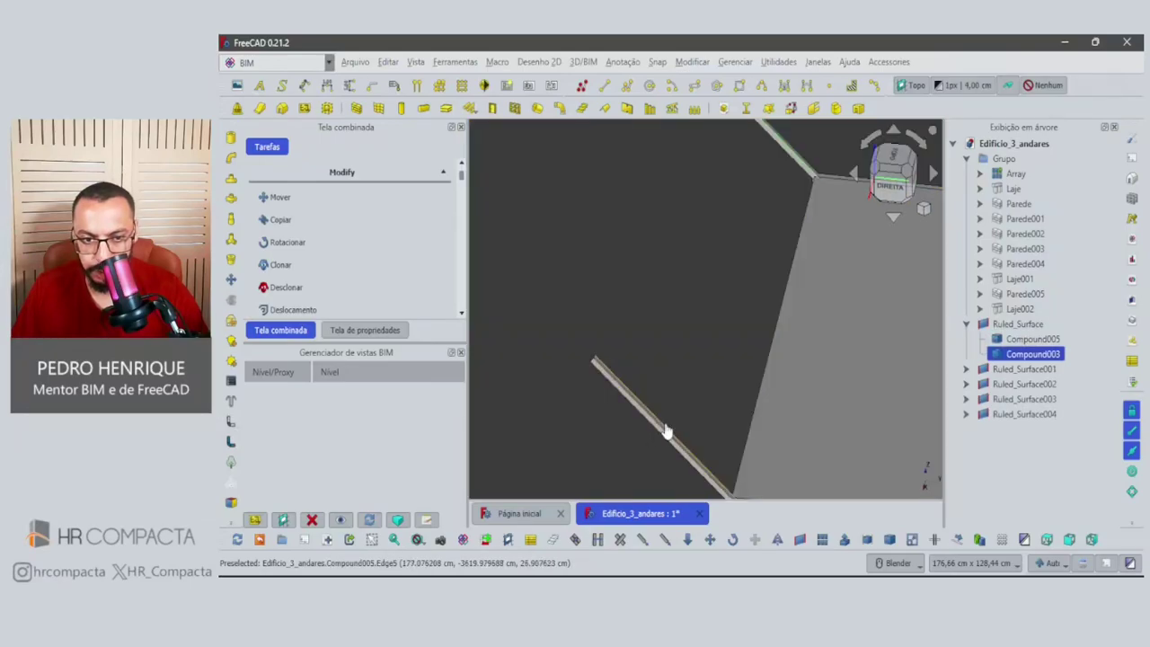
{"action": "scroll", "coordinate": [666, 431], "scroll_direction": "down", "scroll_amount": 2}
{"action": "scroll", "coordinate": [666, 431], "scroll_direction": "down", "scroll_amount": 1}
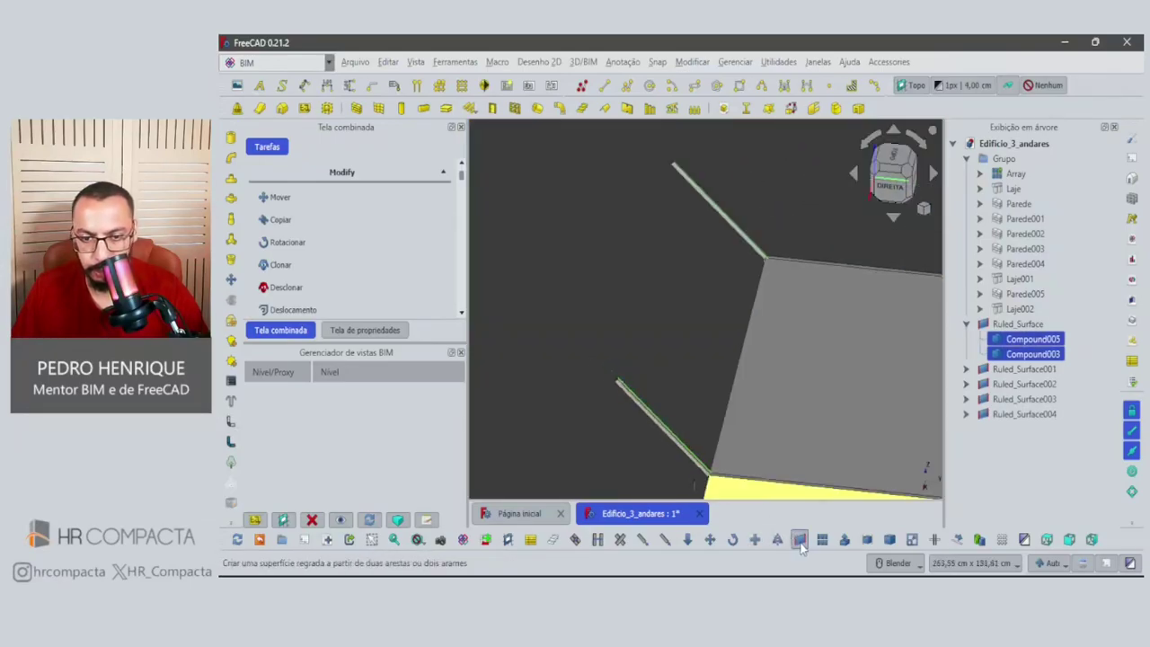
{"action": "left_click", "coordinate": [800, 539]}
Create ruled surfaces between Compound005–Compound004 and Compound004–Compound006.
{"action": "mouse_move", "coordinate": [715, 438]}
{"action": "middle_mouse_down", "text": "shift"}
{"action": "mouse_move", "coordinate": [716, 370]}
{"action": "mouse_move", "coordinate": [681, 412]}
{"action": "mouse_move", "coordinate": [693, 373]}
{"action": "mouse_move", "coordinate": [783, 231]}
{"action": "middle_mouse_up", "text": "shift"}
{"action": "left_click", "coordinate": [694, 376]}
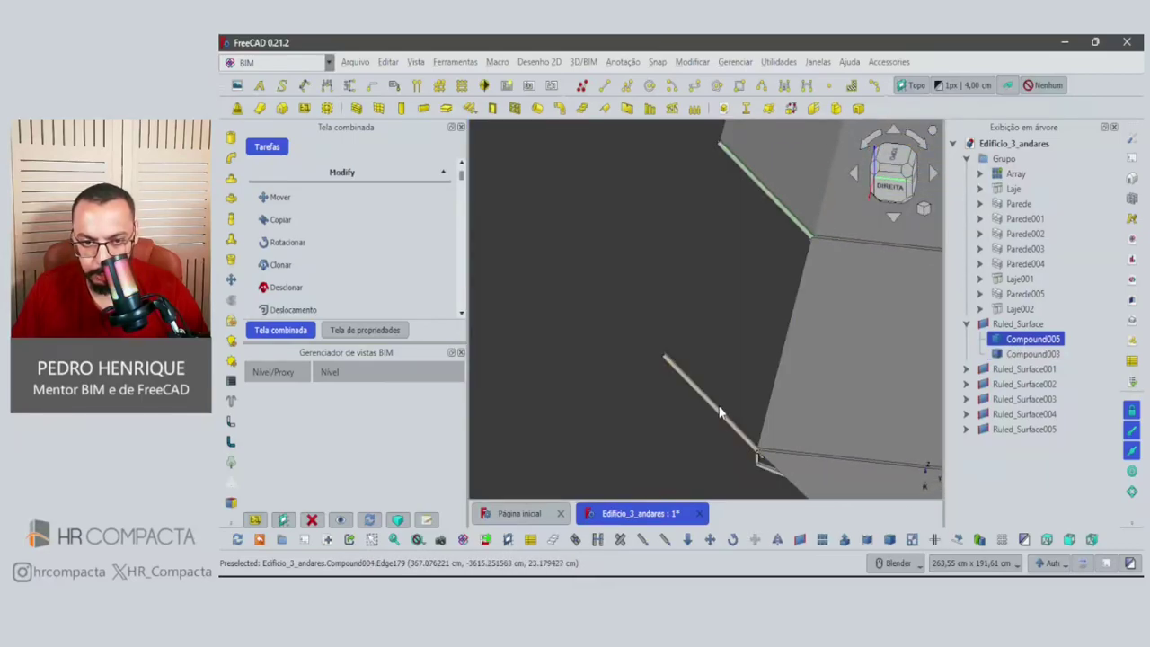
{"action": "left_click", "coordinate": [722, 412], "text": "ctrl"}
{"action": "left_click", "coordinate": [778, 540]}
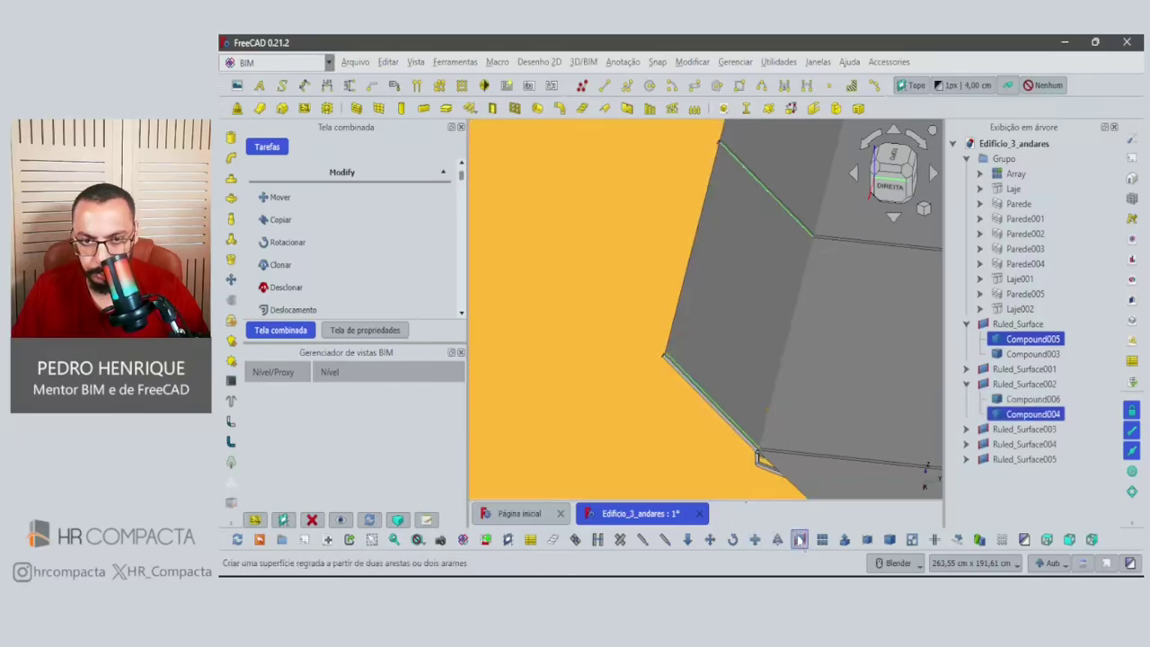
{"action": "left_click", "coordinate": [707, 403]}
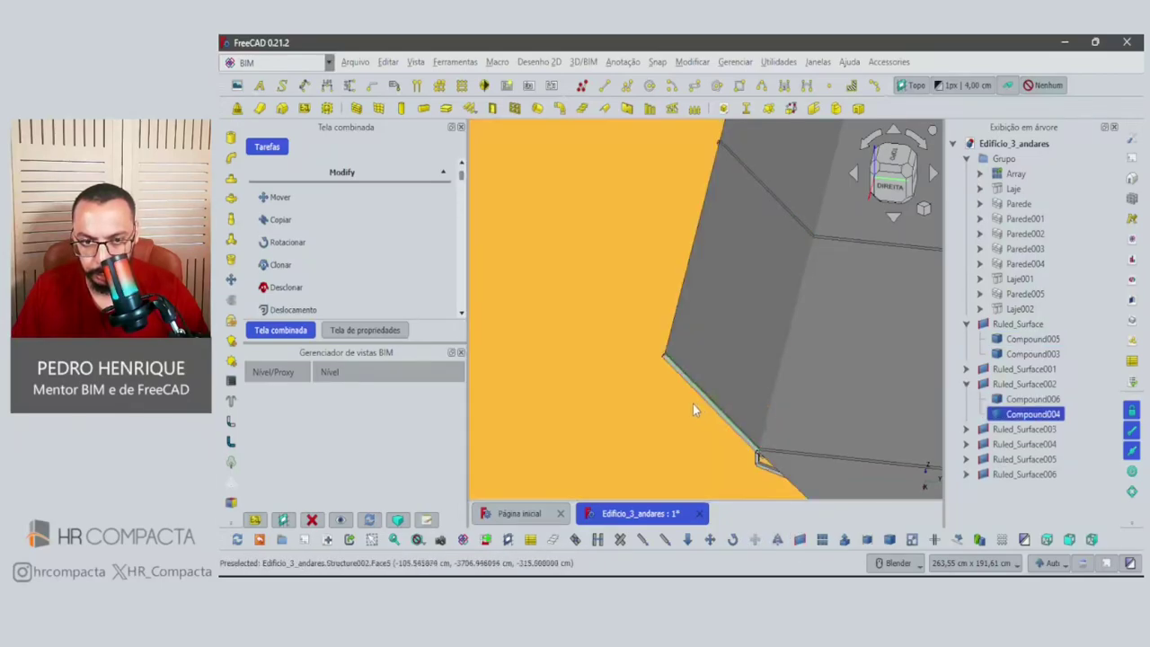
{"action": "middle_click_drag", "start_coordinate": [693, 404], "coordinate": [860, 436]}
{"action": "scroll", "coordinate": [860, 435], "scroll_direction": "down", "scroll_amount": 5}
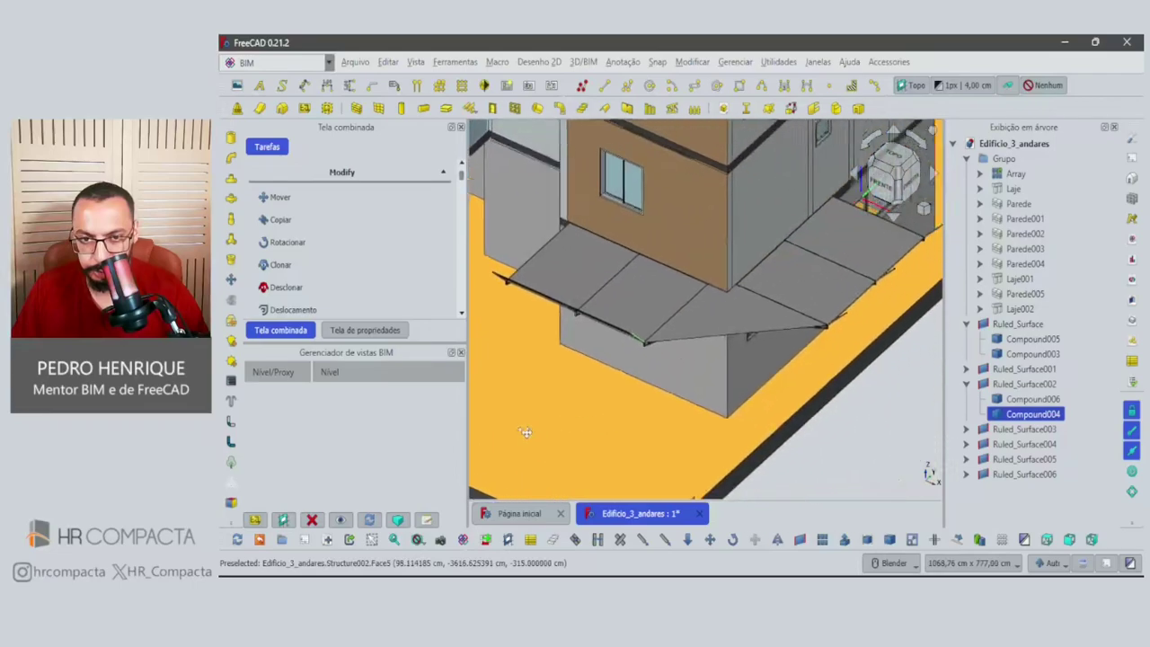
{"action": "scroll", "coordinate": [815, 325], "scroll_direction": "up", "scroll_amount": 1}
{"action": "scroll", "coordinate": [815, 326], "scroll_direction": "up", "scroll_amount": 3}
{"action": "scroll", "coordinate": [782, 330], "scroll_direction": "up", "scroll_amount": 3}
{"action": "scroll", "coordinate": [782, 330], "scroll_direction": "up", "scroll_amount": 4}
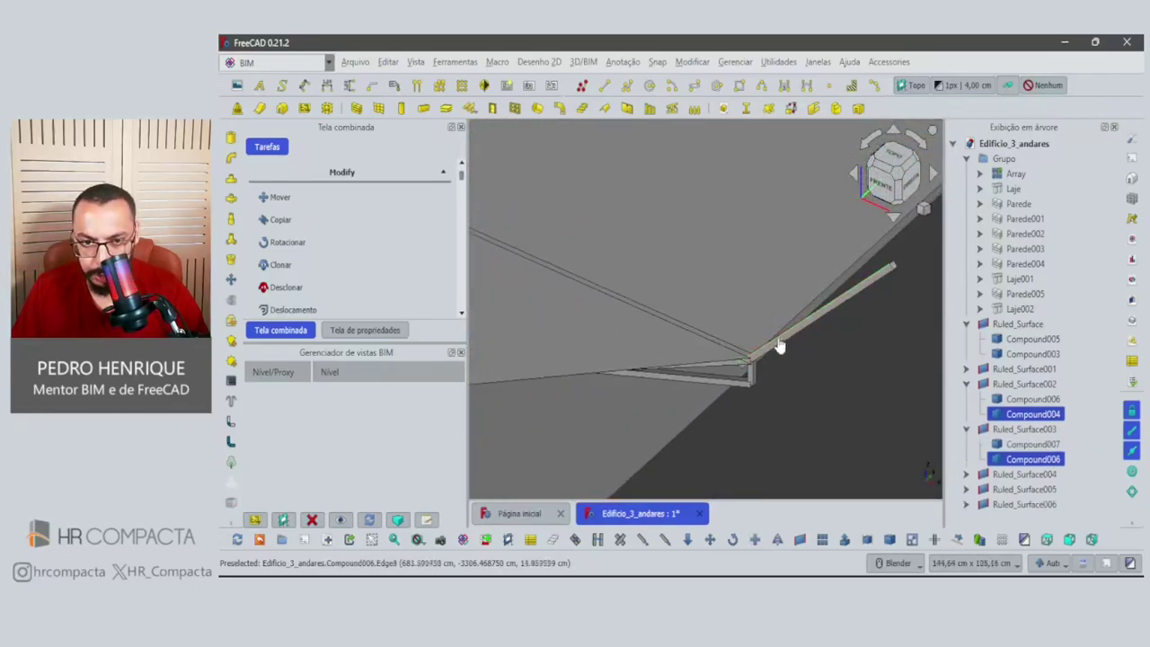
{"action": "left_click", "coordinate": [782, 342], "text": "ctrl"}
{"action": "left_click", "coordinate": [797, 542]}
Create ruled surfaces between the Compound007 and Compound008 edges at the next corner.
{"action": "mouse_move", "coordinate": [727, 433]}
{"action": "middle_mouse_down"}
{"action": "mouse_move", "coordinate": [671, 423]}
{"action": "mouse_move", "coordinate": [616, 346]}
{"action": "mouse_move", "coordinate": [872, 436]}
{"action": "mouse_move", "coordinate": [809, 449]}
{"action": "mouse_move", "coordinate": [639, 330]}
{"action": "mouse_move", "coordinate": [725, 350]}
{"action": "mouse_move", "coordinate": [613, 285]}
{"action": "mouse_move", "coordinate": [636, 394]}
{"action": "middle_mouse_up"}
{"action": "scroll", "coordinate": [636, 393], "scroll_direction": "up", "scroll_amount": 3}
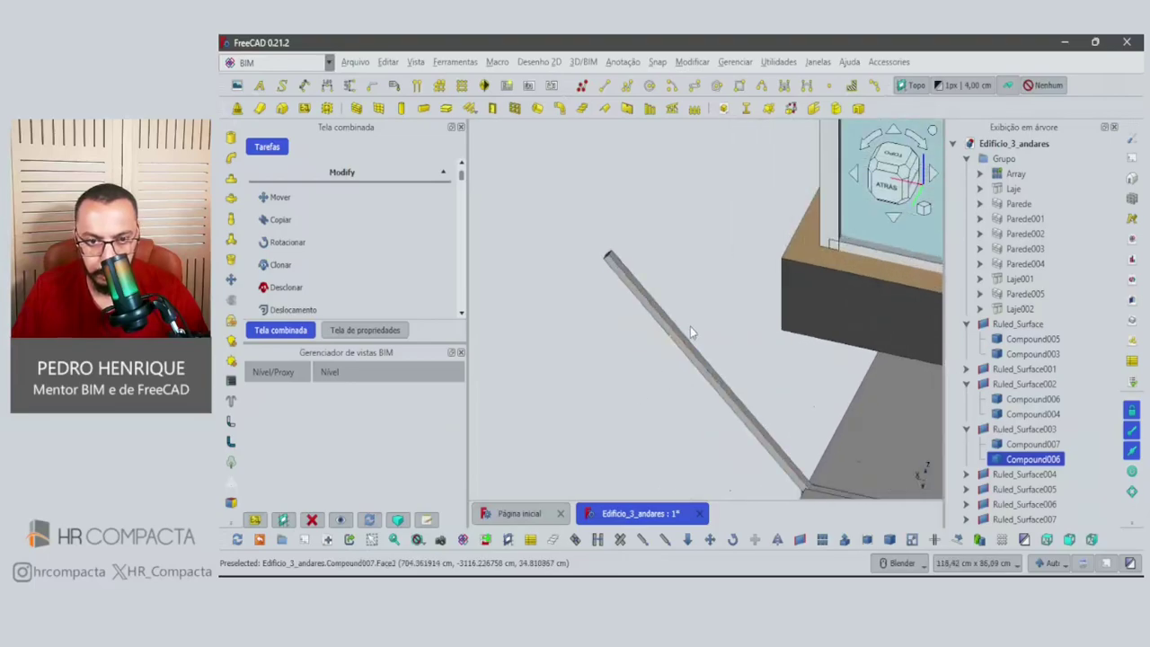
{"action": "left_click", "coordinate": [686, 342], "text": "ctrl"}
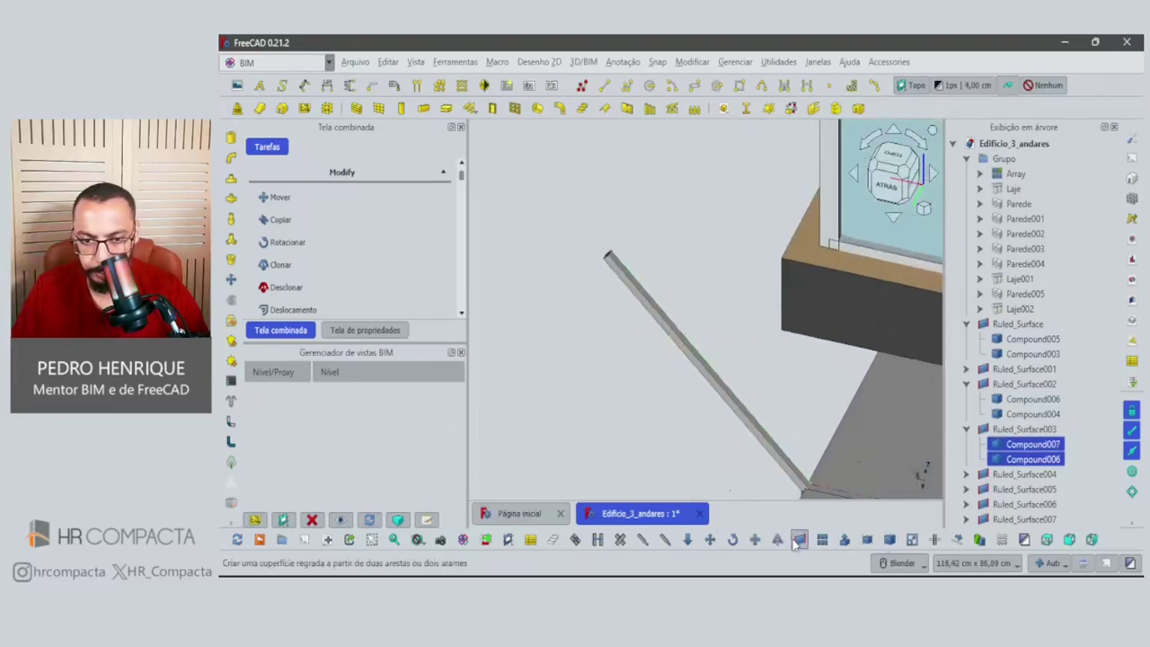
{"action": "left_click", "coordinate": [795, 542]}
{"action": "scroll", "coordinate": [795, 361], "scroll_direction": "down", "scroll_amount": 5}
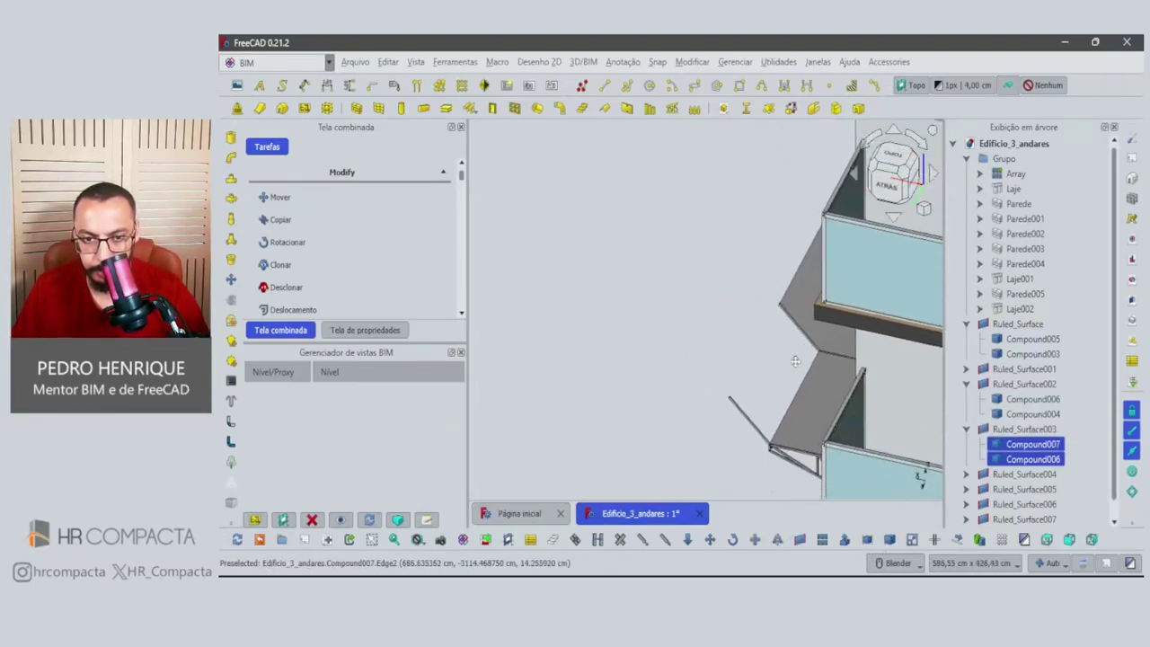
{"action": "middle_click_drag", "start_coordinate": [795, 361], "coordinate": [765, 426]}
{"action": "left_click", "coordinate": [765, 426]}
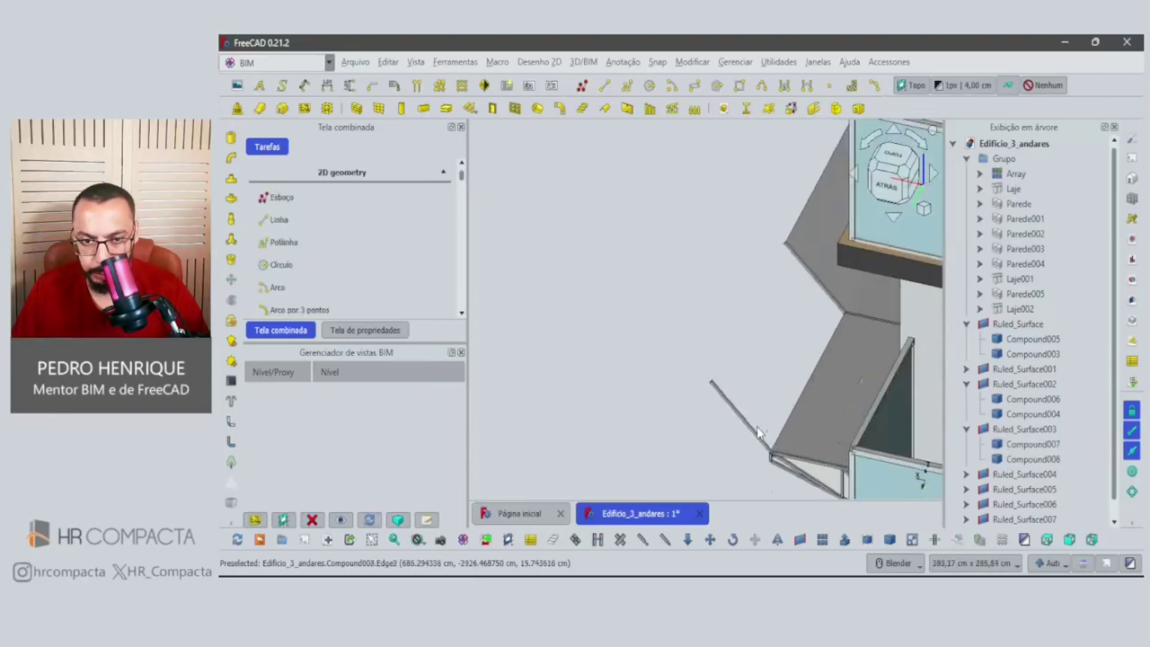
{"action": "left_click", "coordinate": [757, 432]}
{"action": "left_click", "coordinate": [830, 300], "text": "ctrl"}
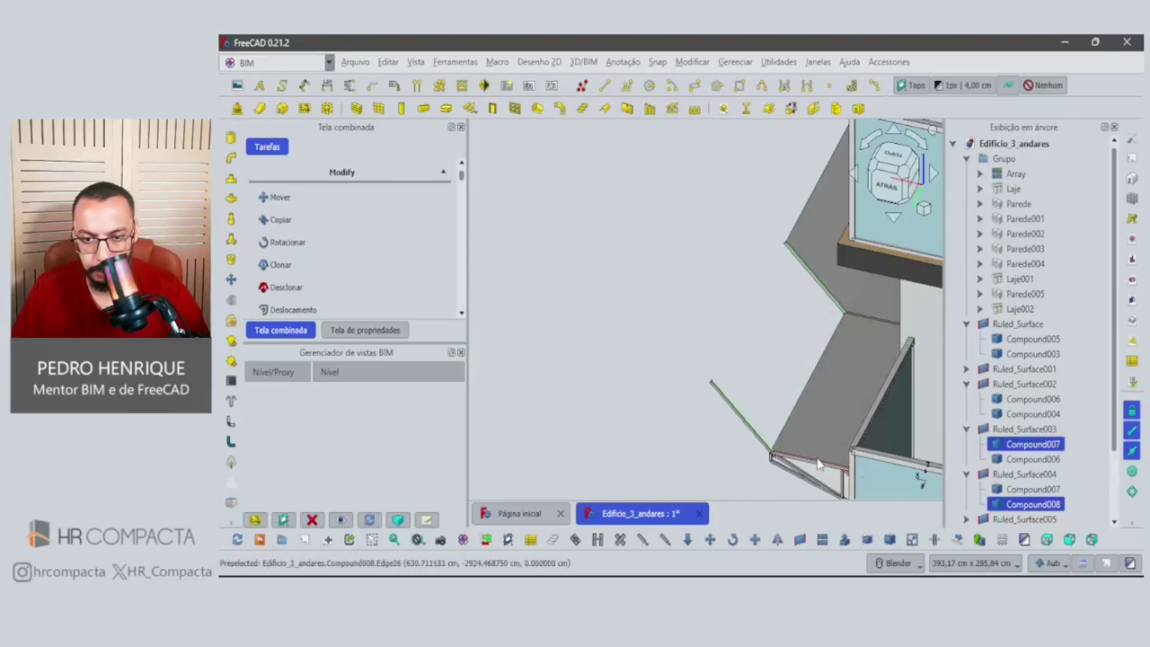
{"action": "left_click", "coordinate": [799, 540]}
Create a ruled surface between Compound009 and Compound010, then view the building's right side.
{"action": "left_click", "coordinate": [697, 404]}
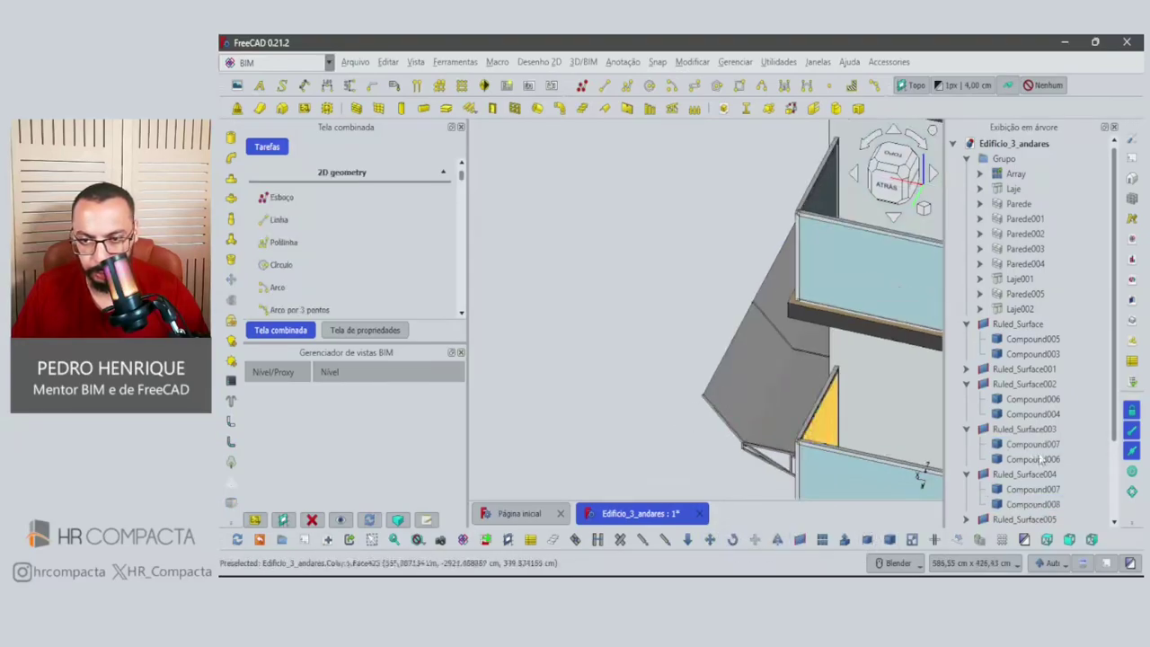
{"action": "scroll", "coordinate": [1058, 488], "scroll_direction": "down", "scroll_amount": 2}
{"action": "left_click", "coordinate": [1033, 504]}
{"action": "left_click", "coordinate": [1040, 489], "text": "ctrl"}
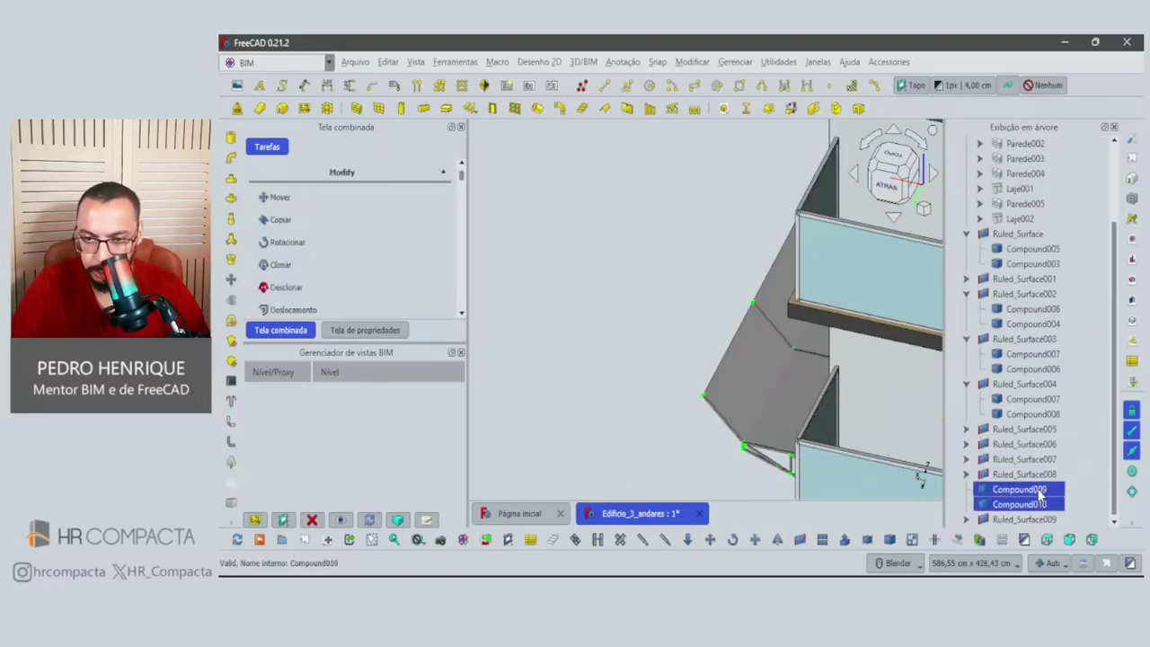
{"action": "left_click", "coordinate": [799, 540]}
{"action": "scroll", "coordinate": [692, 398], "scroll_direction": "down", "scroll_amount": 2}
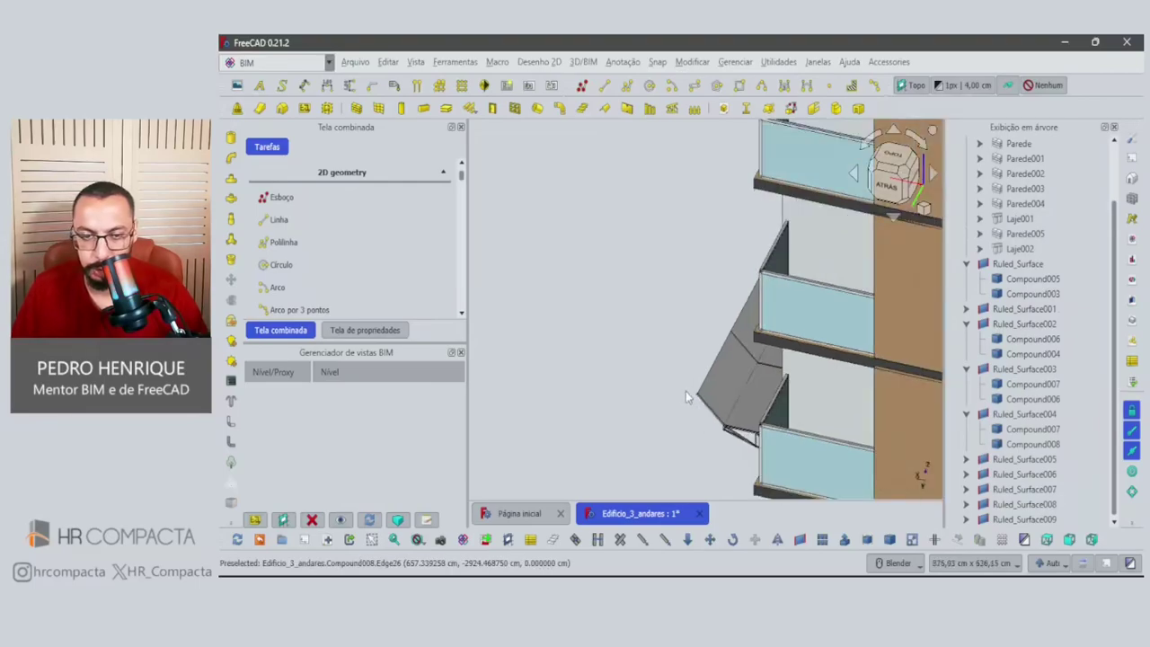
{"action": "mouse_move", "coordinate": [686, 393]}
{"action": "middle_mouse_down"}
{"action": "mouse_move", "coordinate": [887, 325]}
{"action": "mouse_move", "coordinate": [890, 378]}
{"action": "middle_mouse_up"}
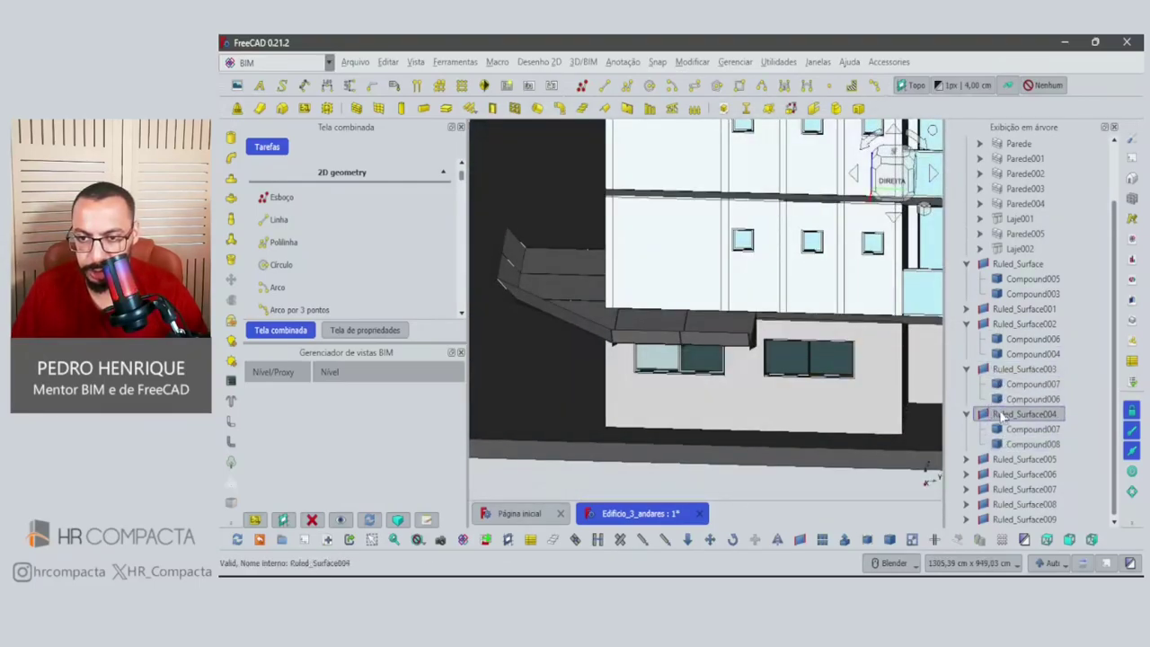
Collapse the ruled-surface tree entries and make simple copies of Ruled_Surface through Ruled_Surface002.
{"action": "left_click", "coordinate": [966, 413]}
{"action": "left_click", "coordinate": [967, 399]}
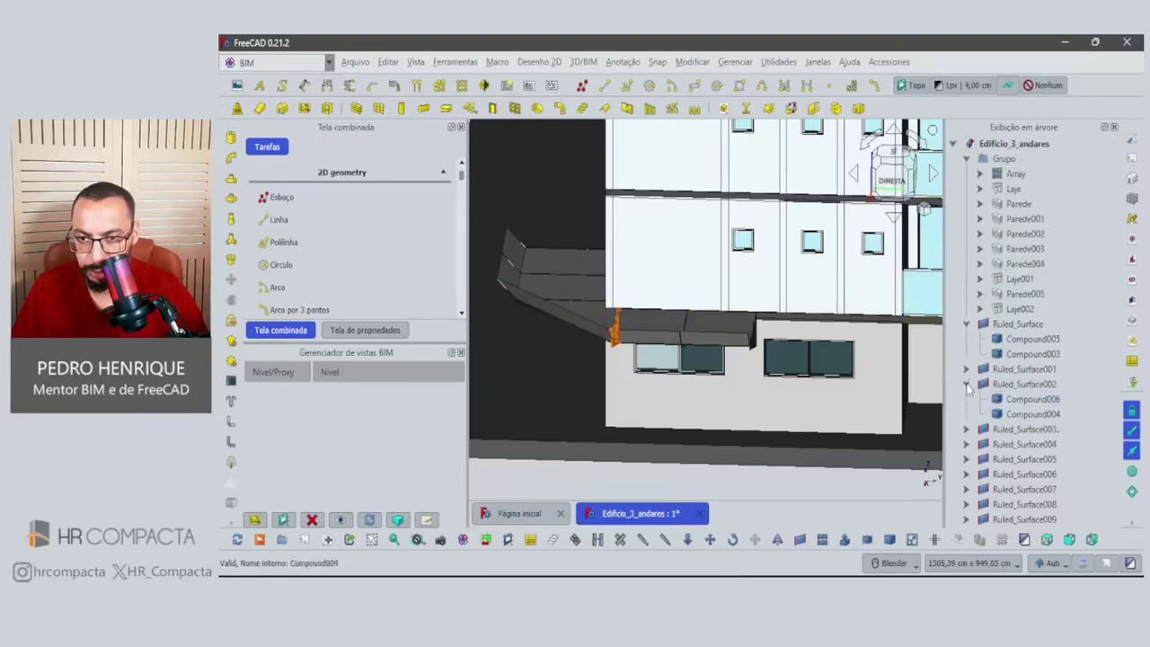
{"action": "left_click", "coordinate": [967, 385]}
{"action": "left_click", "coordinate": [966, 325]}
{"action": "left_click", "coordinate": [994, 325]}
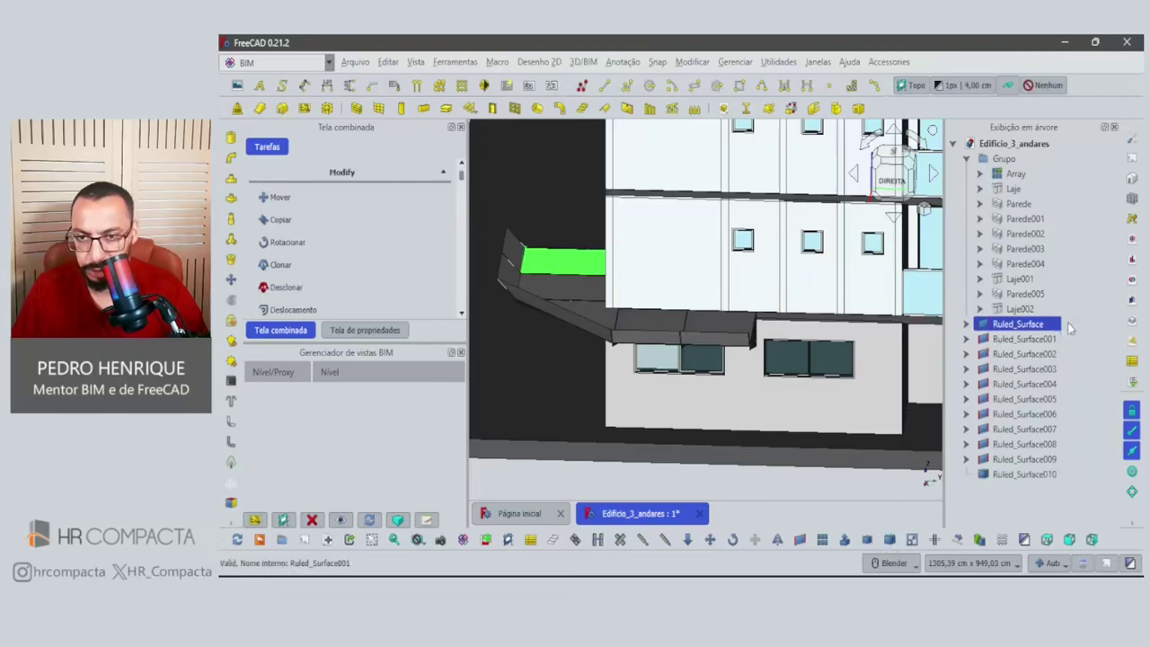
{"action": "left_click", "coordinate": [1025, 338]}
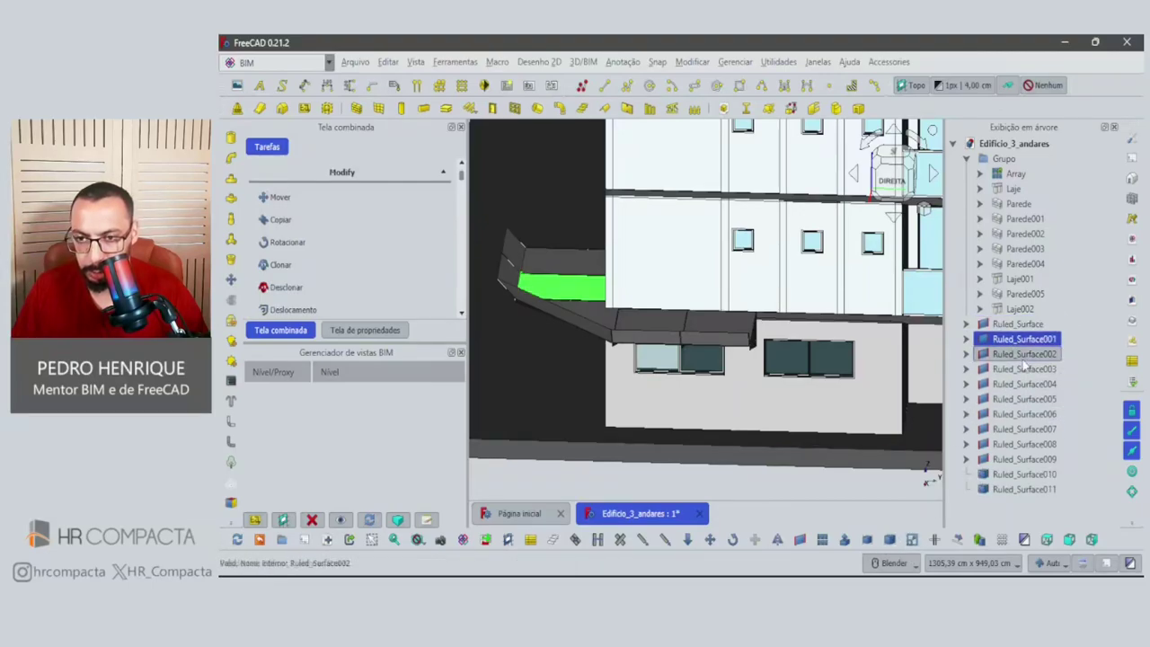
{"action": "left_click", "coordinate": [1024, 357]}
{"action": "left_click", "coordinate": [890, 540]}
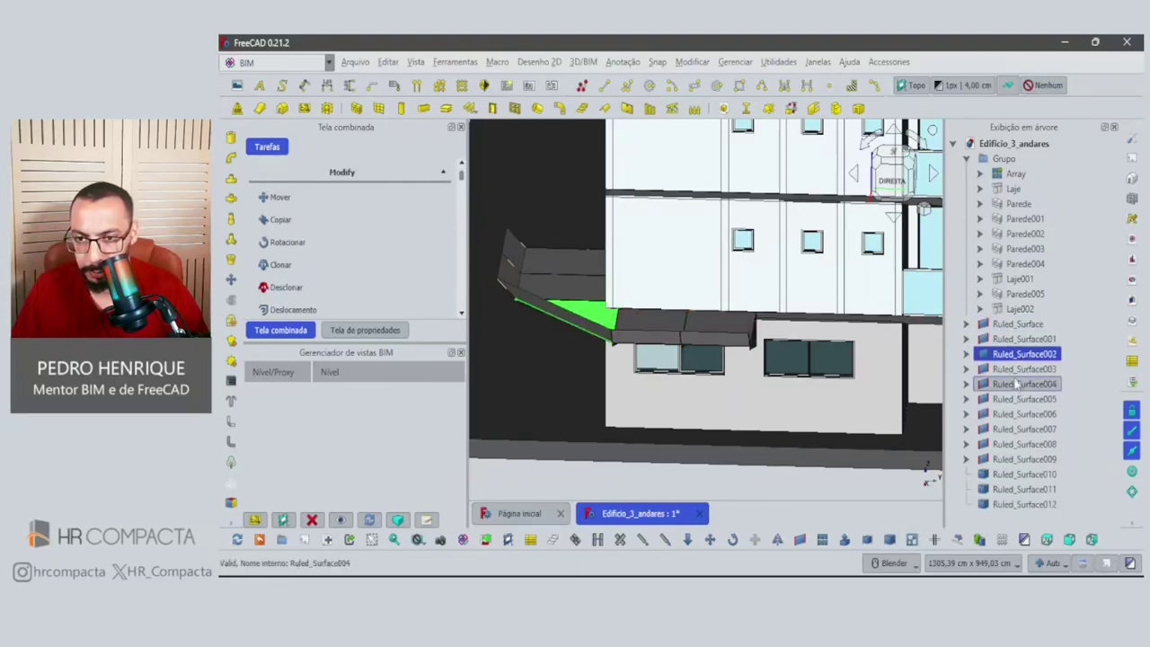
Make simple copies of Ruled_Surface003 through Ruled_Surface009, then delete the parametric originals.
{"action": "key", "text": "Down"}
{"action": "key", "text": "Down"}
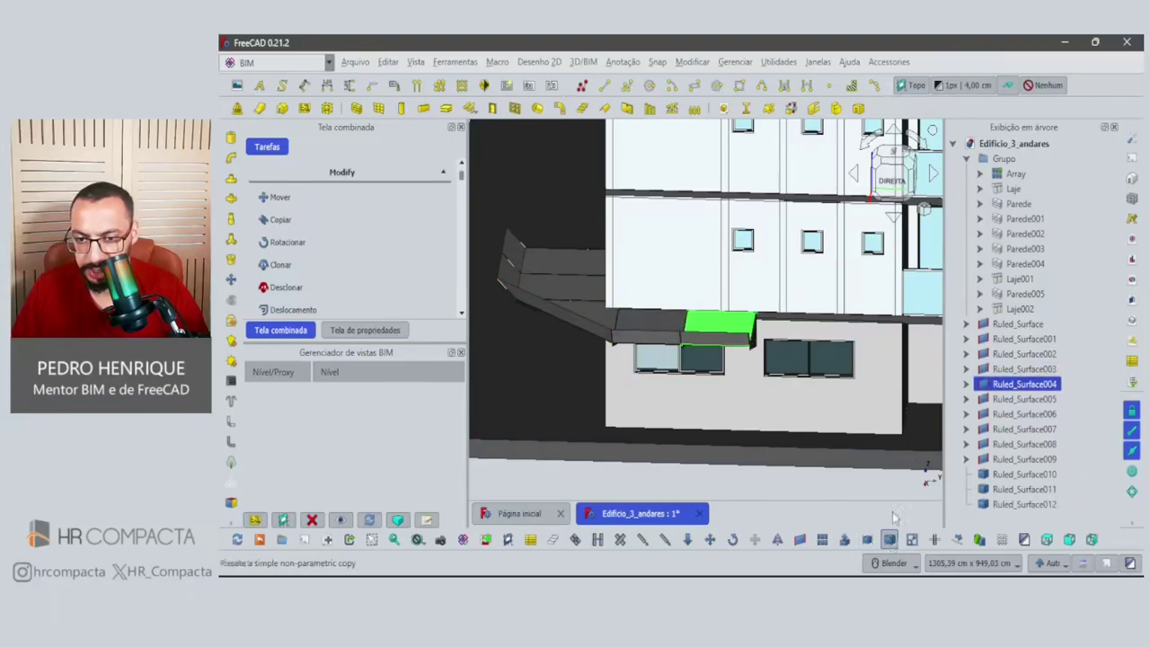
{"action": "key", "text": "Up"}
{"action": "left_click", "coordinate": [895, 537]}
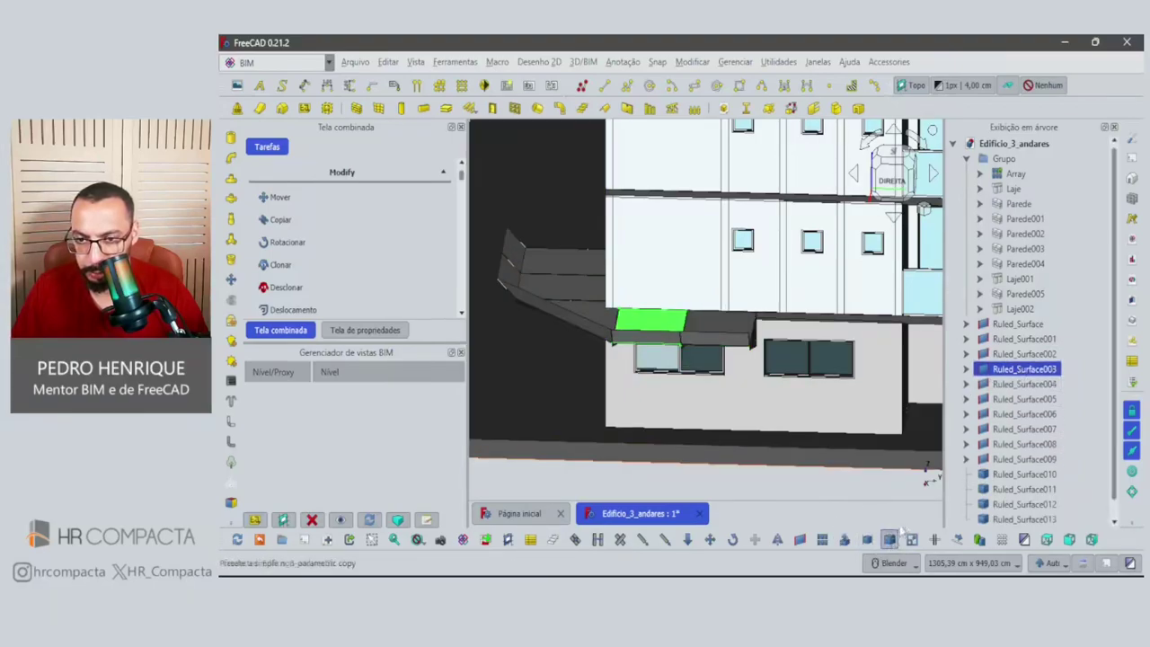
{"action": "key", "text": "Down"}
{"action": "key", "text": "Down"}
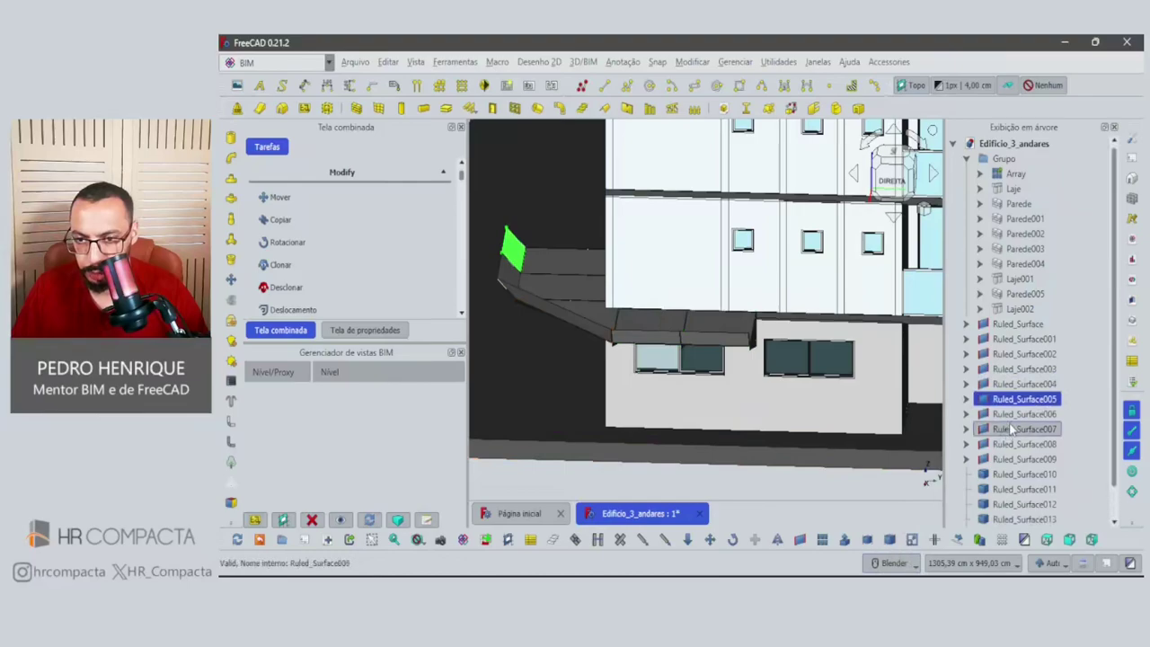
{"action": "left_click", "coordinate": [1009, 414]}
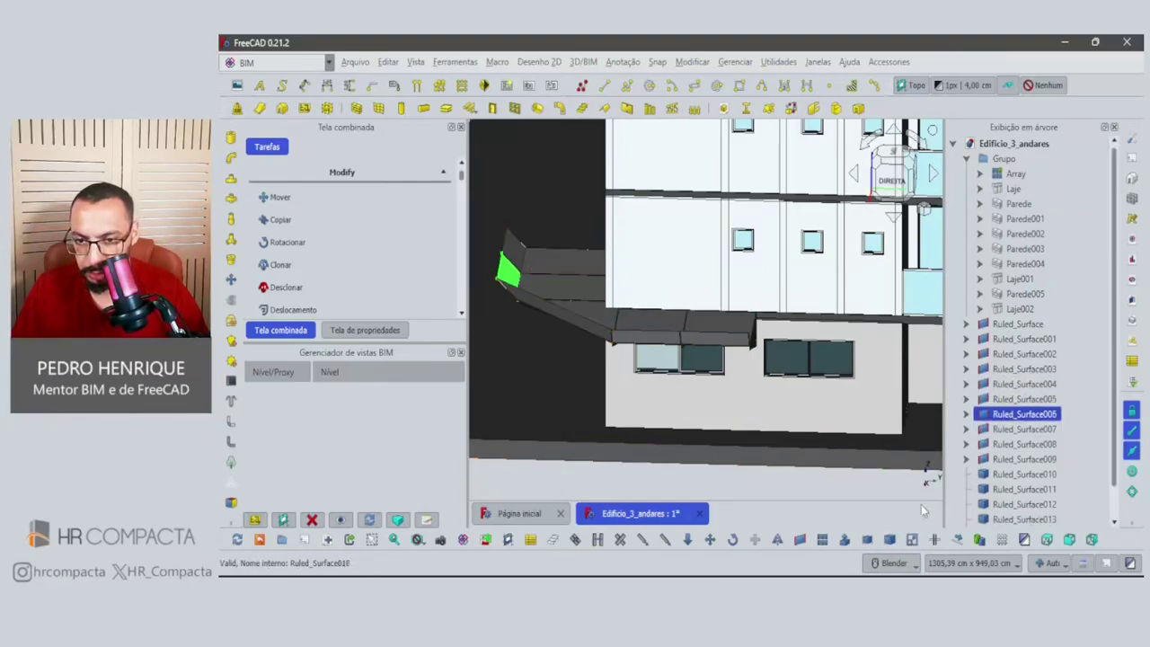
{"action": "left_click", "coordinate": [1008, 429]}
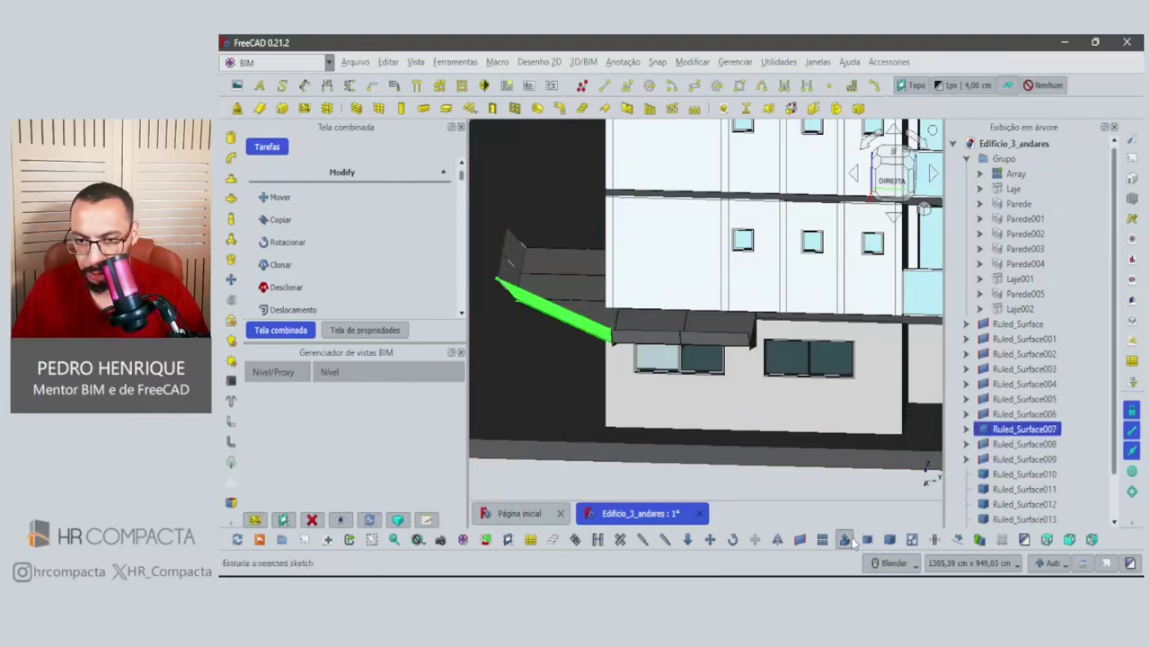
{"action": "double_click", "coordinate": [1005, 445]}
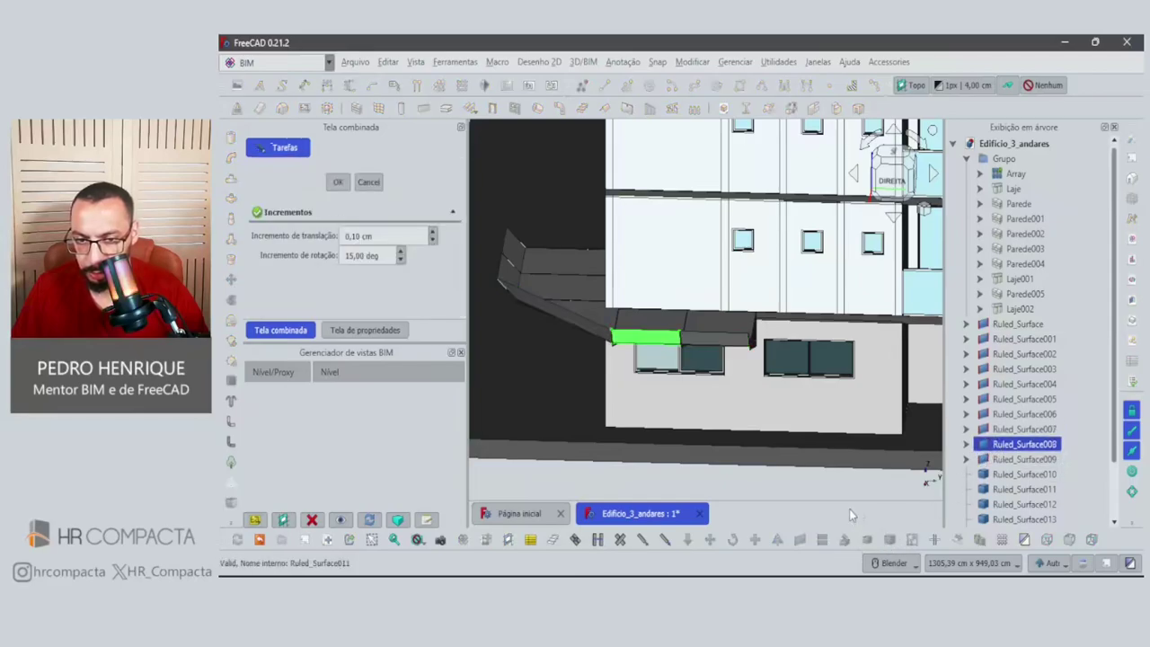
{"action": "left_click", "coordinate": [368, 183]}
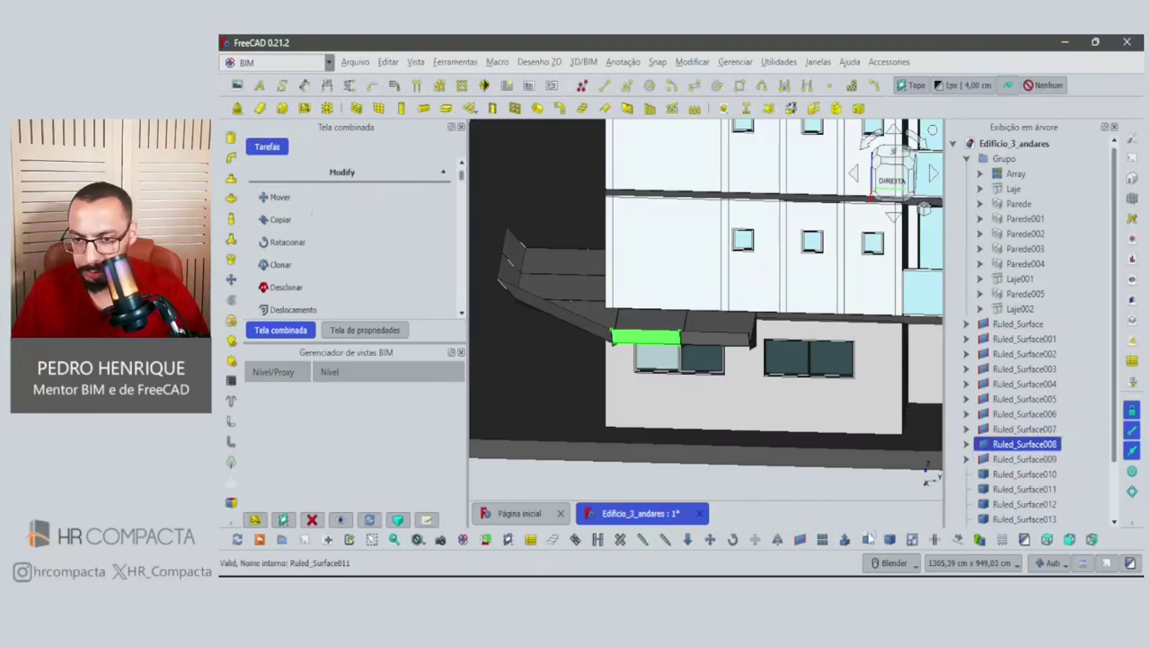
{"action": "left_click", "coordinate": [999, 459]}
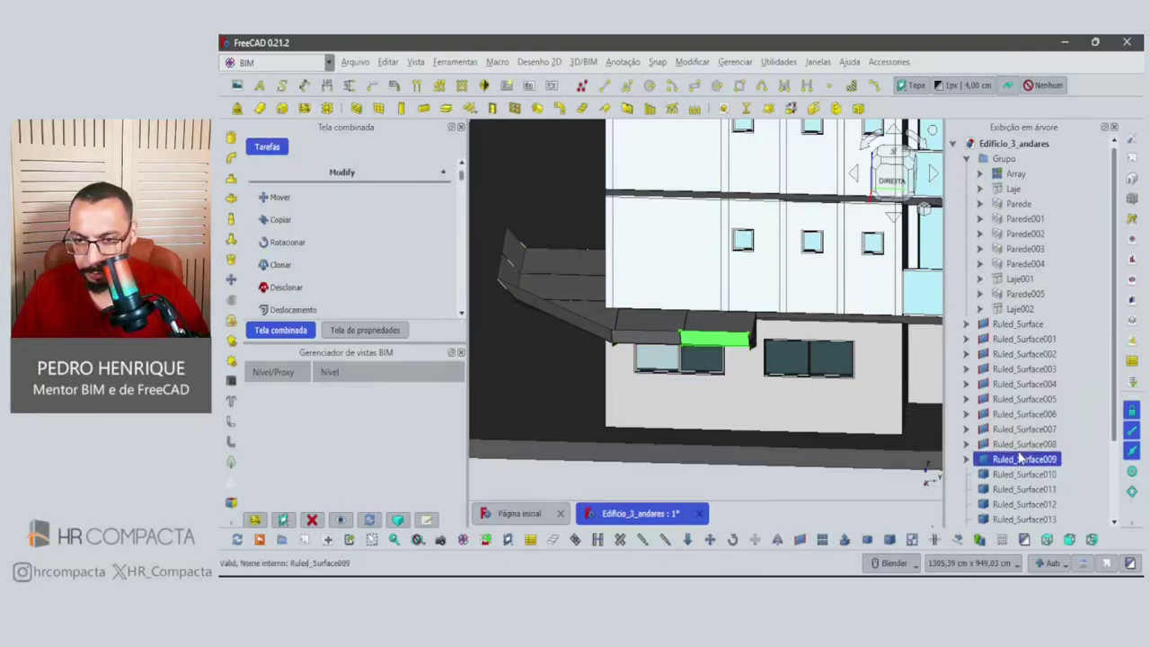
{"action": "left_click", "coordinate": [1021, 325], "text": "shift"}
{"action": "key", "text": "Delete"}
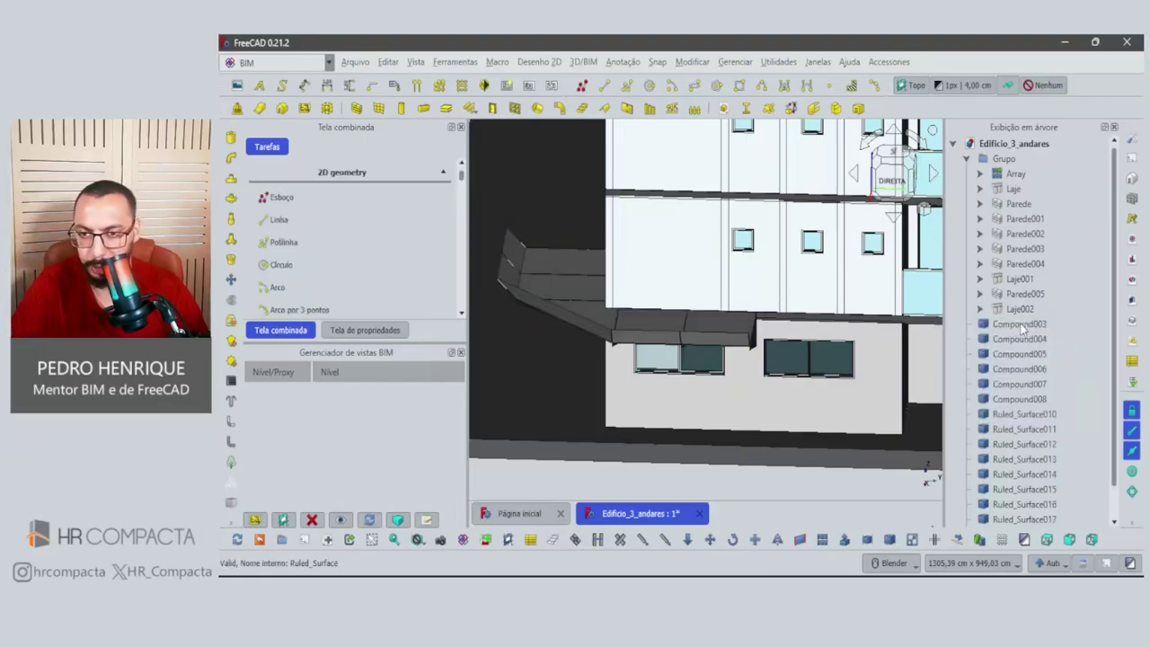
Make the truss brackets Compound003–008 medium grey #7a7a7a.
{"action": "middle_click_drag", "start_coordinate": [683, 359], "coordinate": [772, 351]}
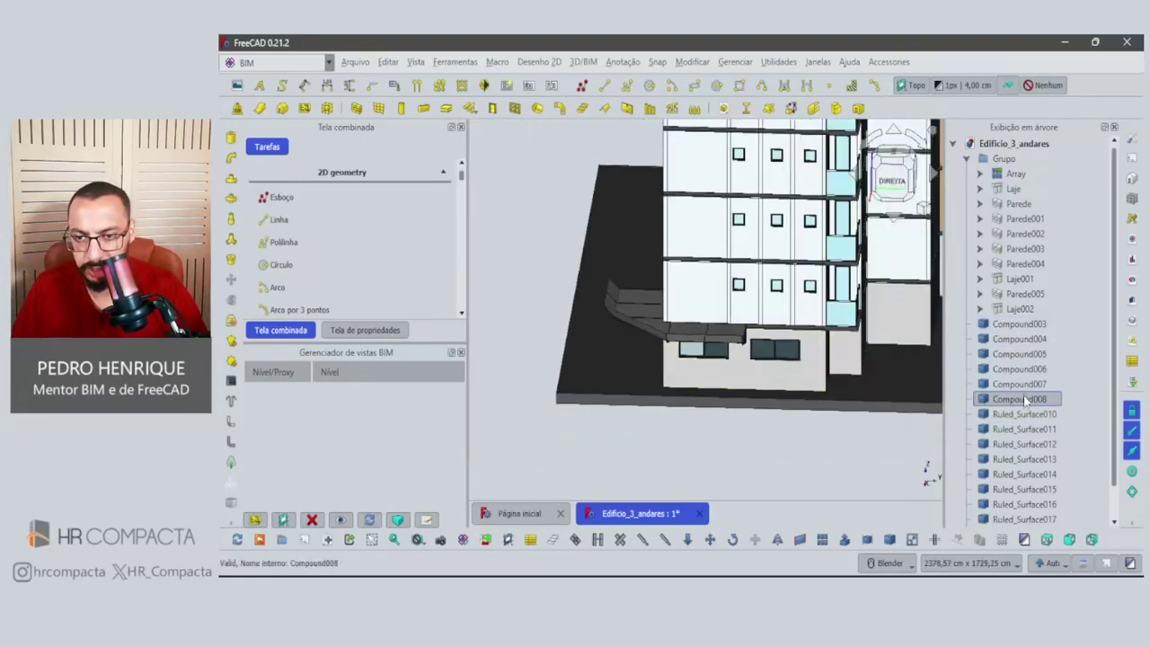
{"action": "left_click", "coordinate": [1021, 326]}
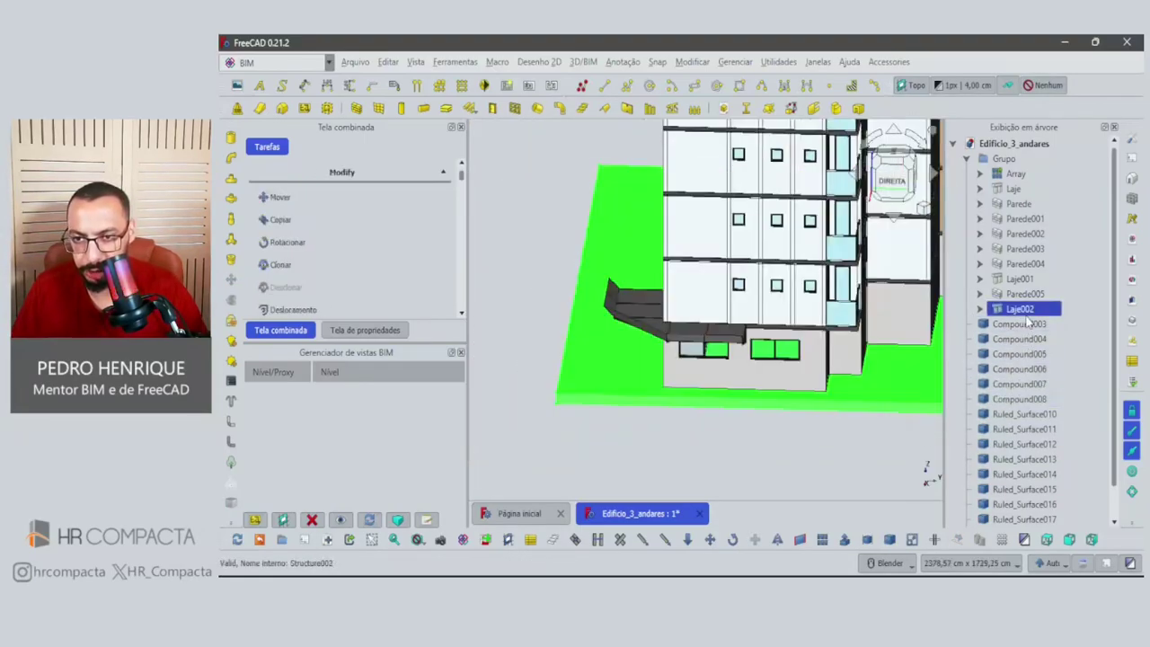
{"action": "left_click", "coordinate": [1000, 414], "text": "shift"}
{"action": "left_click", "coordinate": [1000, 414], "text": "ctrl"}
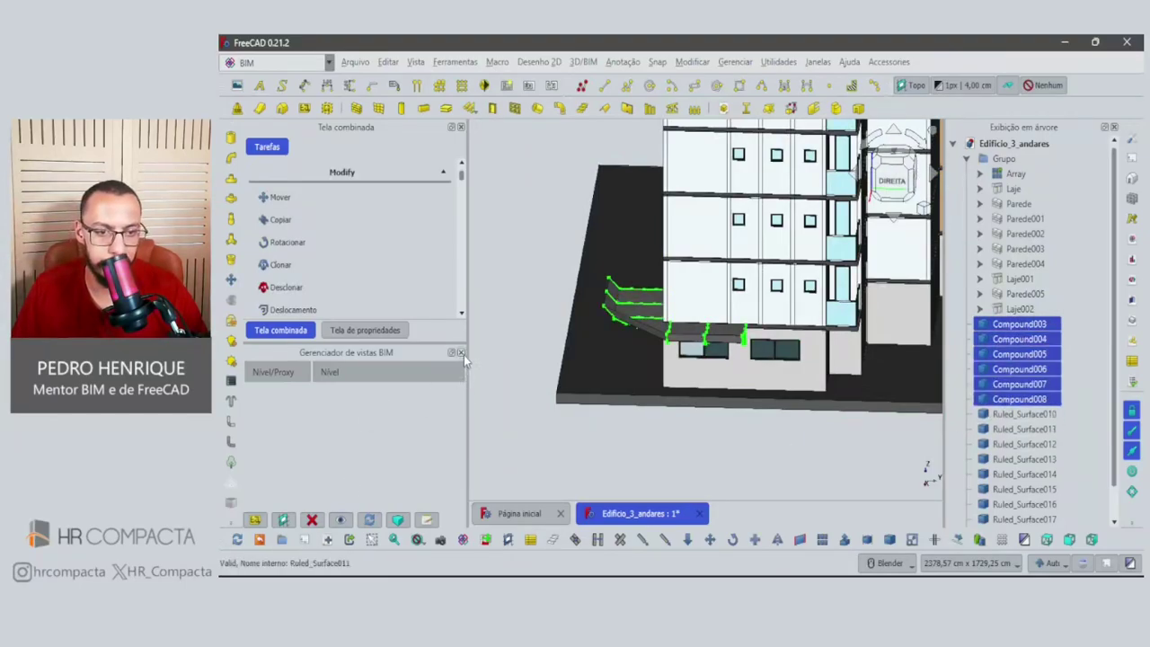
{"action": "left_click_drag", "start_coordinate": [463, 369], "coordinate": [464, 535]}
{"action": "left_click", "coordinate": [346, 518]}
{"action": "left_click", "coordinate": [263, 493]}
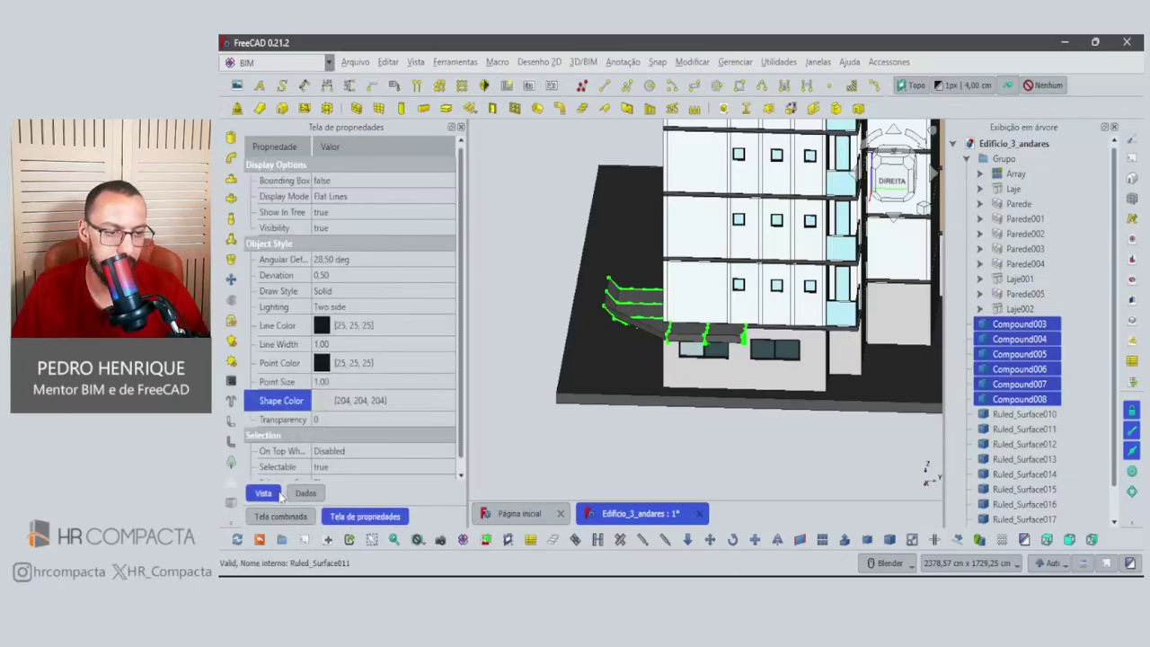
{"action": "double_click", "coordinate": [352, 406]}
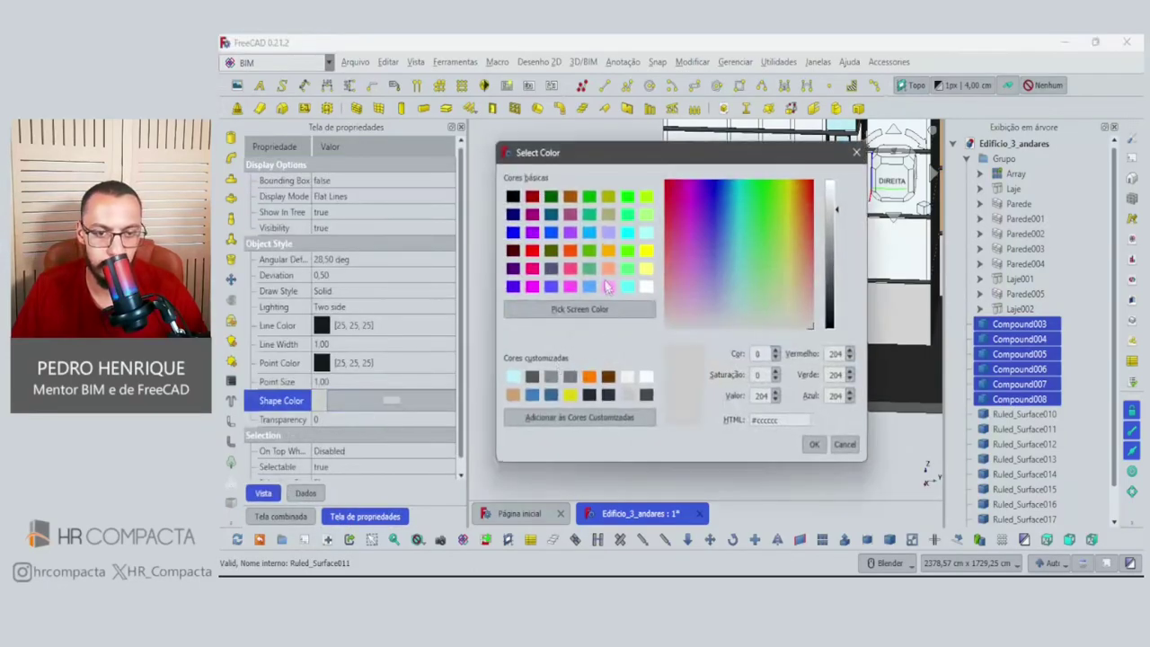
{"action": "left_click", "coordinate": [568, 379]}
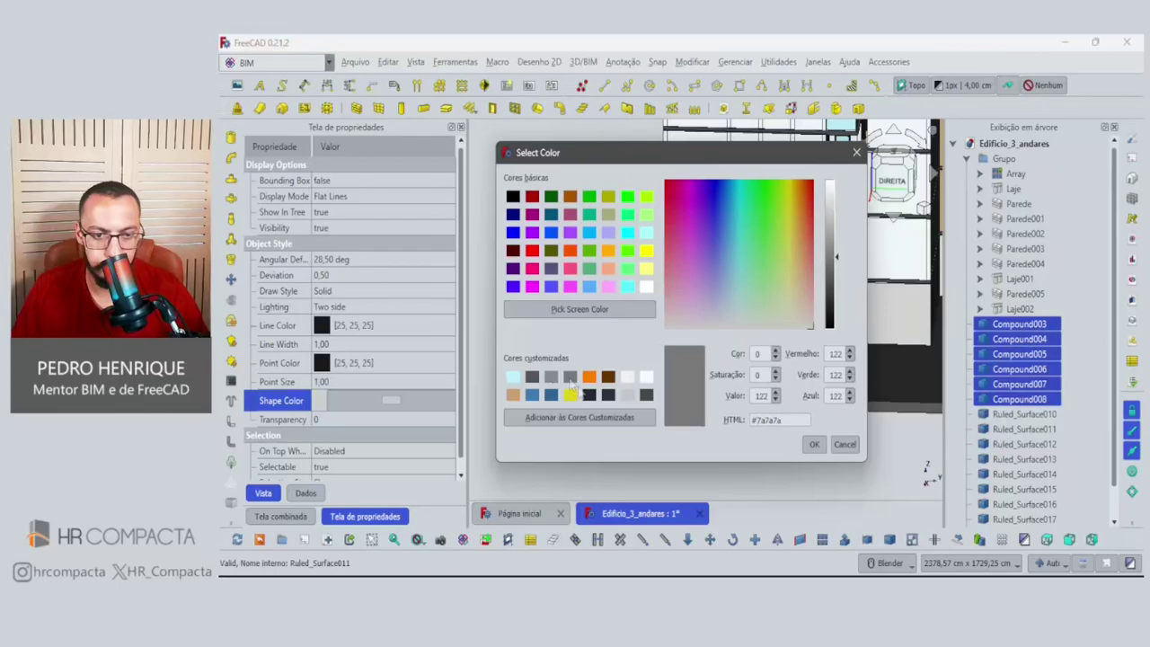
{"action": "left_click", "coordinate": [814, 445]}
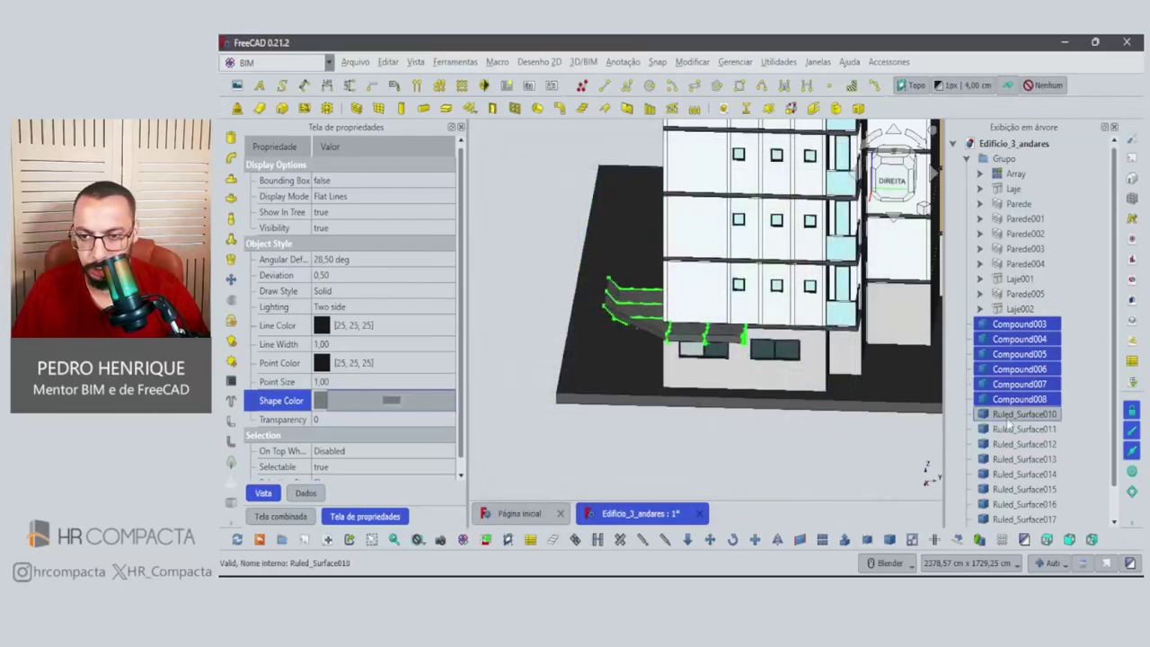
Color the canopy surfaces Ruled_Surface010–019 tan #cba06f.
{"action": "left_click", "coordinate": [1024, 414]}
{"action": "left_click", "coordinate": [1002, 519], "text": "shift"}
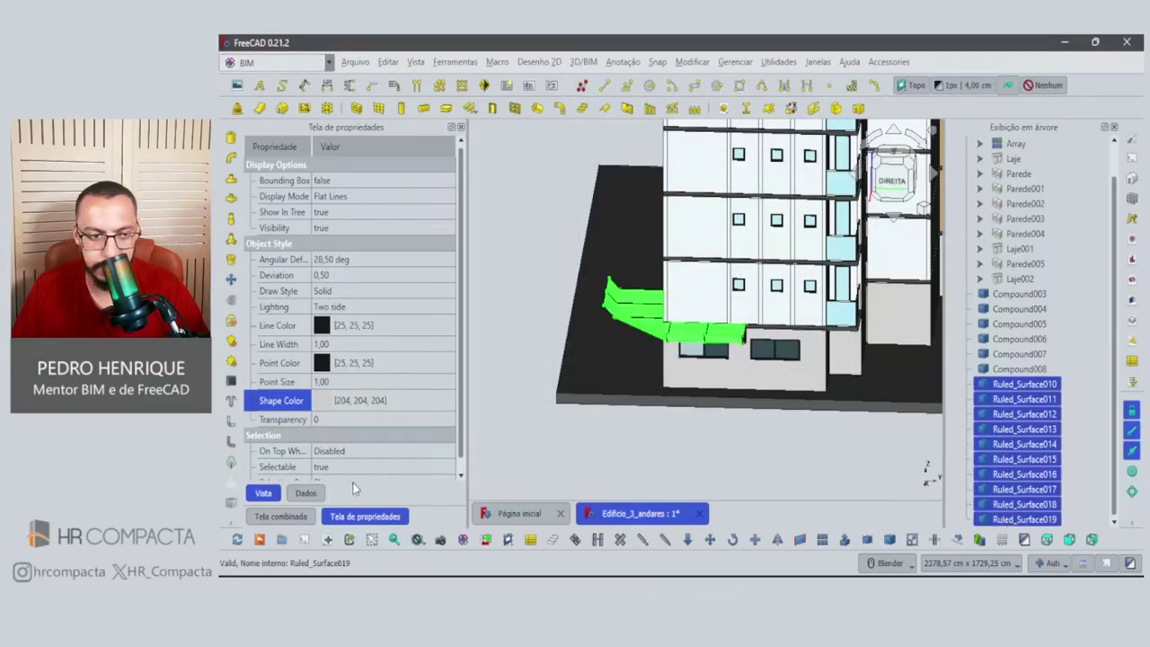
{"action": "left_click", "coordinate": [377, 399]}
{"action": "left_click", "coordinate": [391, 400]}
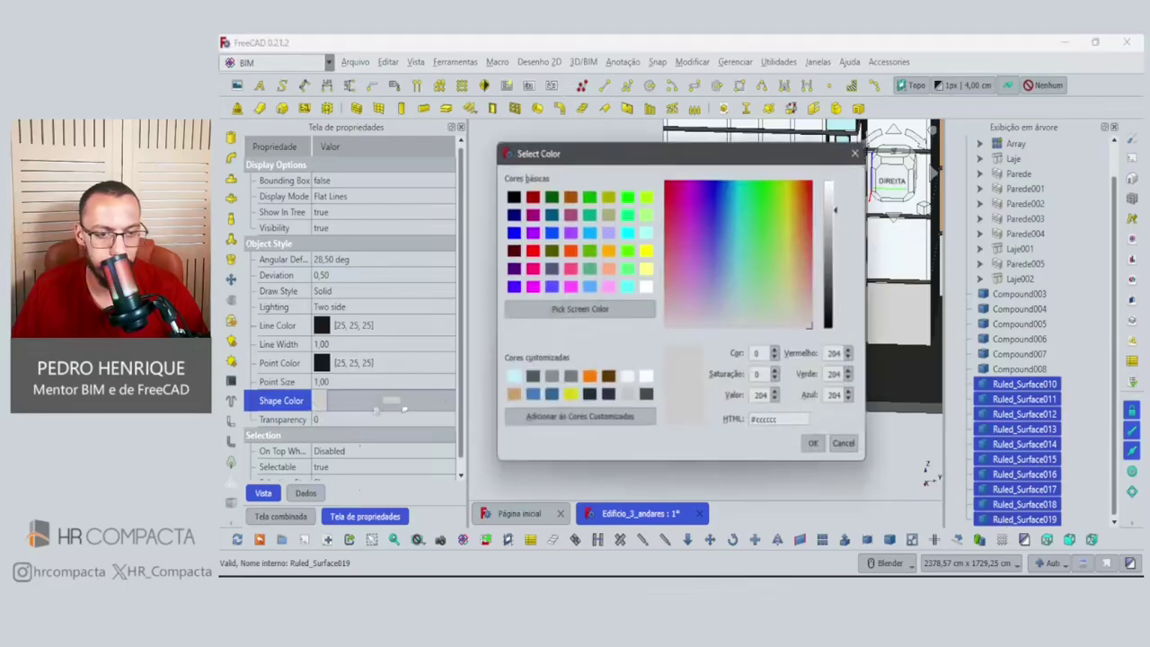
{"action": "left_click", "coordinate": [514, 397]}
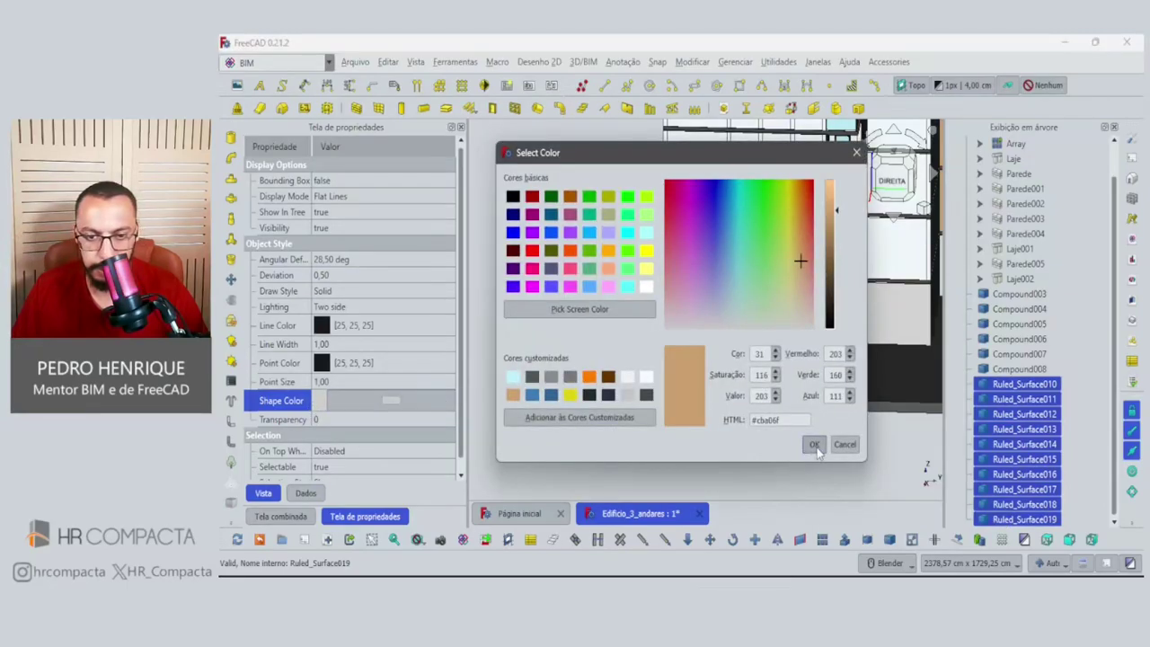
{"action": "left_click", "coordinate": [814, 444]}
{"action": "left_click", "coordinate": [774, 456]}
{"action": "scroll", "coordinate": [706, 329], "scroll_direction": "up", "scroll_amount": 3}
{"action": "mouse_move", "coordinate": [706, 329]}
{"action": "middle_mouse_down"}
{"action": "mouse_move", "coordinate": [811, 295]}
{"action": "mouse_move", "coordinate": [688, 236]}
{"action": "mouse_move", "coordinate": [646, 252]}
{"action": "mouse_move", "coordinate": [729, 287]}
{"action": "mouse_move", "coordinate": [803, 264]}
{"action": "mouse_move", "coordinate": [763, 231]}
{"action": "mouse_move", "coordinate": [683, 296]}
{"action": "mouse_move", "coordinate": [619, 326]}
{"action": "mouse_move", "coordinate": [751, 362]}
{"action": "mouse_move", "coordinate": [759, 399]}
{"action": "mouse_move", "coordinate": [836, 378]}
{"action": "mouse_move", "coordinate": [764, 354]}
{"action": "middle_mouse_up"}
{"action": "key", "text": "Caps_Lock"}
{"action": "key", "text": "Caps_Lock"}
{"action": "scroll", "coordinate": [847, 377], "scroll_direction": "up", "scroll_amount": 3}
{"action": "scroll", "coordinate": [682, 389], "scroll_direction": "up", "scroll_amount": 3}
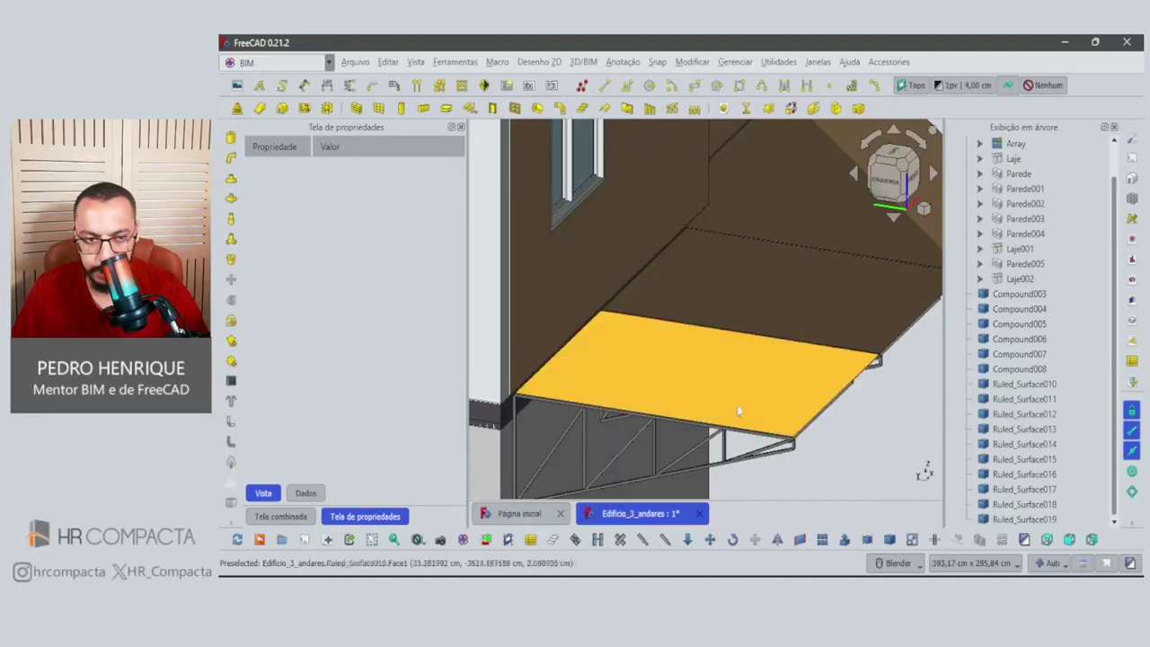
{"action": "left_click", "coordinate": [804, 418]}
{"action": "scroll", "coordinate": [804, 416], "scroll_direction": "down", "scroll_amount": 1}
{"action": "mouse_move", "coordinate": [804, 418]}
{"action": "middle_mouse_down"}
{"action": "mouse_move", "coordinate": [846, 317]}
{"action": "mouse_move", "coordinate": [817, 373]}
{"action": "mouse_move", "coordinate": [871, 392]}
{"action": "middle_mouse_up"}
{"action": "left_click", "coordinate": [872, 392]}
From the left elevation, draw a vertical guide line beside the canopy tip and inspect Compound003's placement.
{"action": "left_click", "coordinate": [890, 178]}
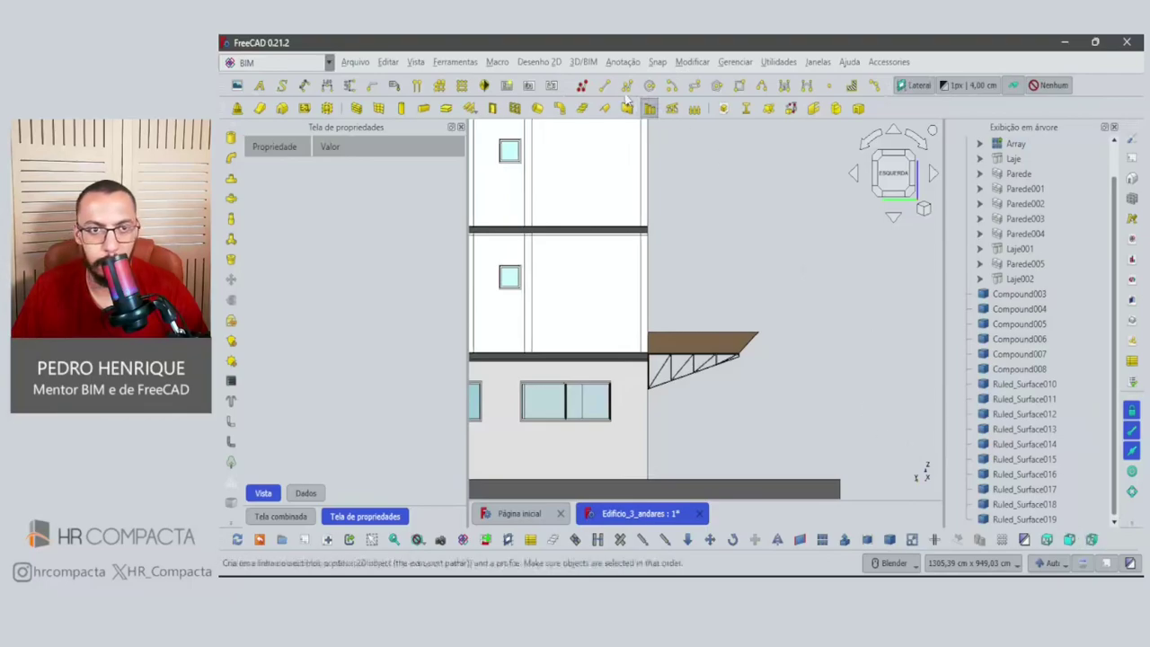
{"action": "left_click", "coordinate": [792, 351]}
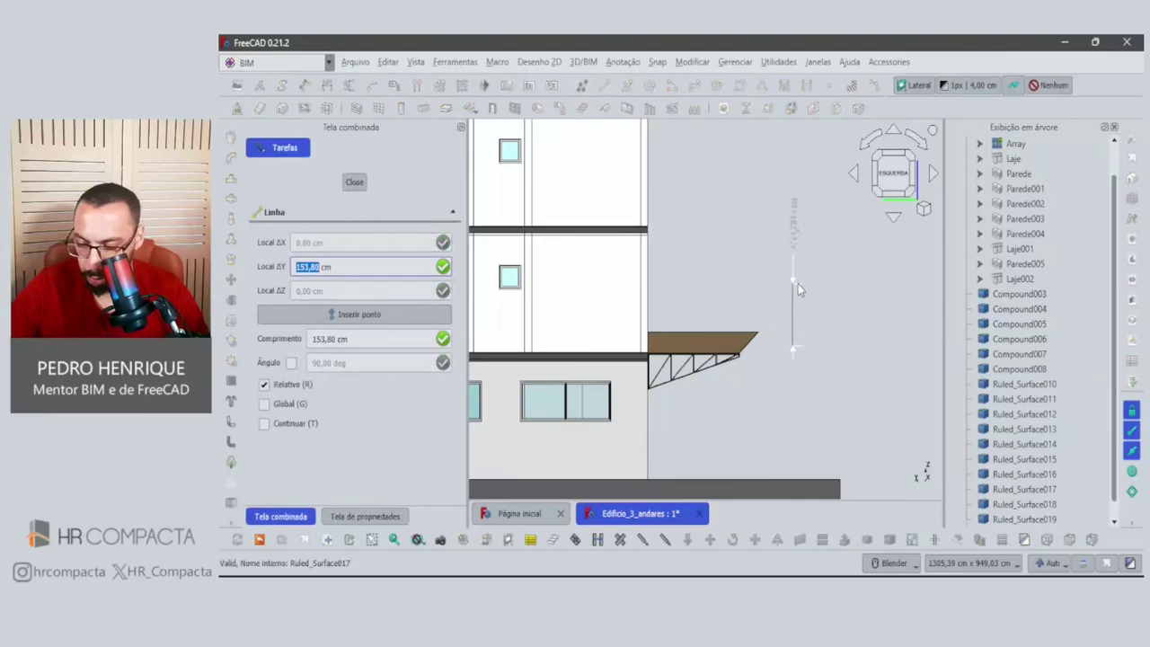
{"action": "type", "text": "00"}
{"action": "key", "text": "Return"}
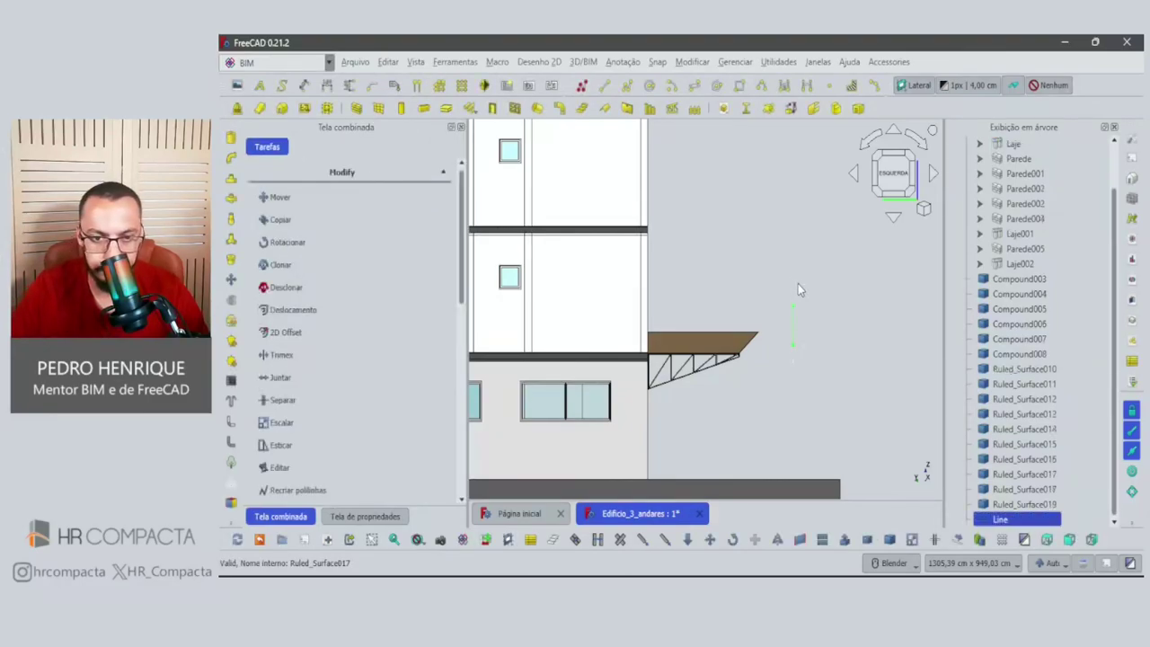
{"action": "scroll", "coordinate": [814, 340], "scroll_direction": "up", "scroll_amount": 3}
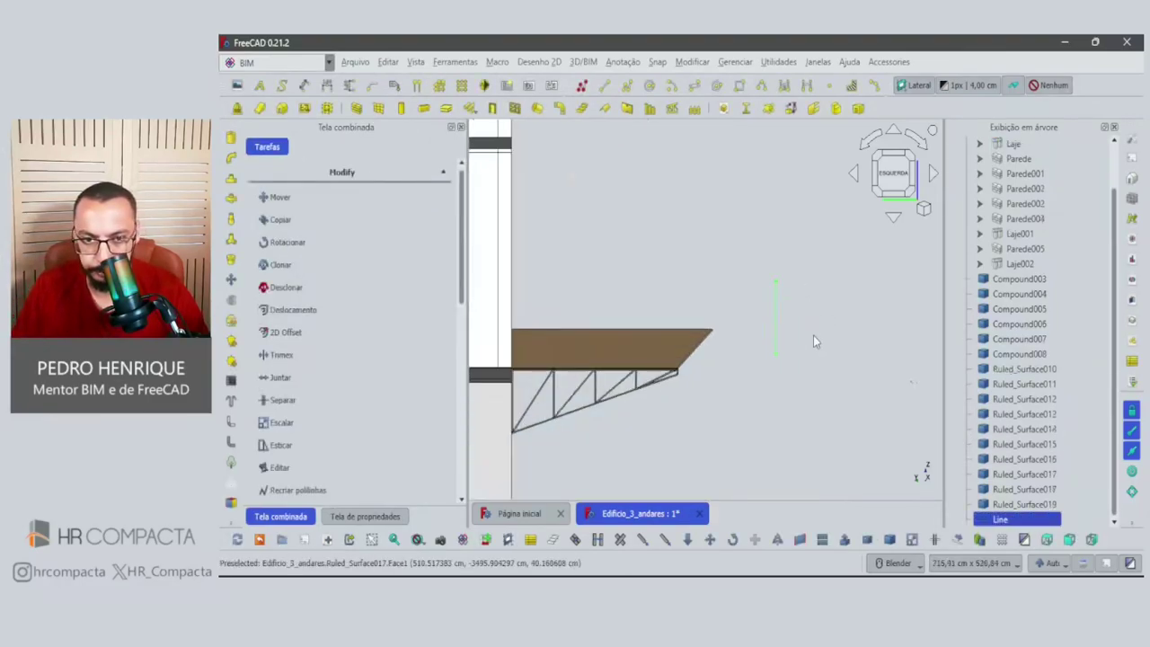
{"action": "left_click", "coordinate": [695, 357]}
{"action": "left_click", "coordinate": [365, 516]}
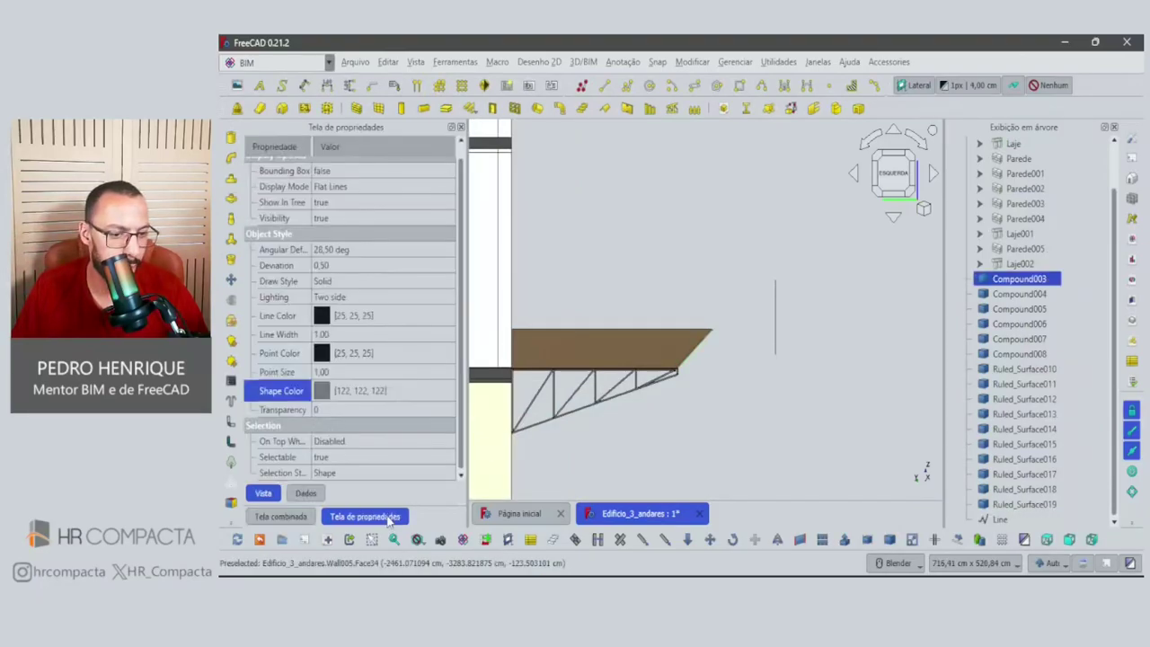
{"action": "left_click", "coordinate": [314, 495]}
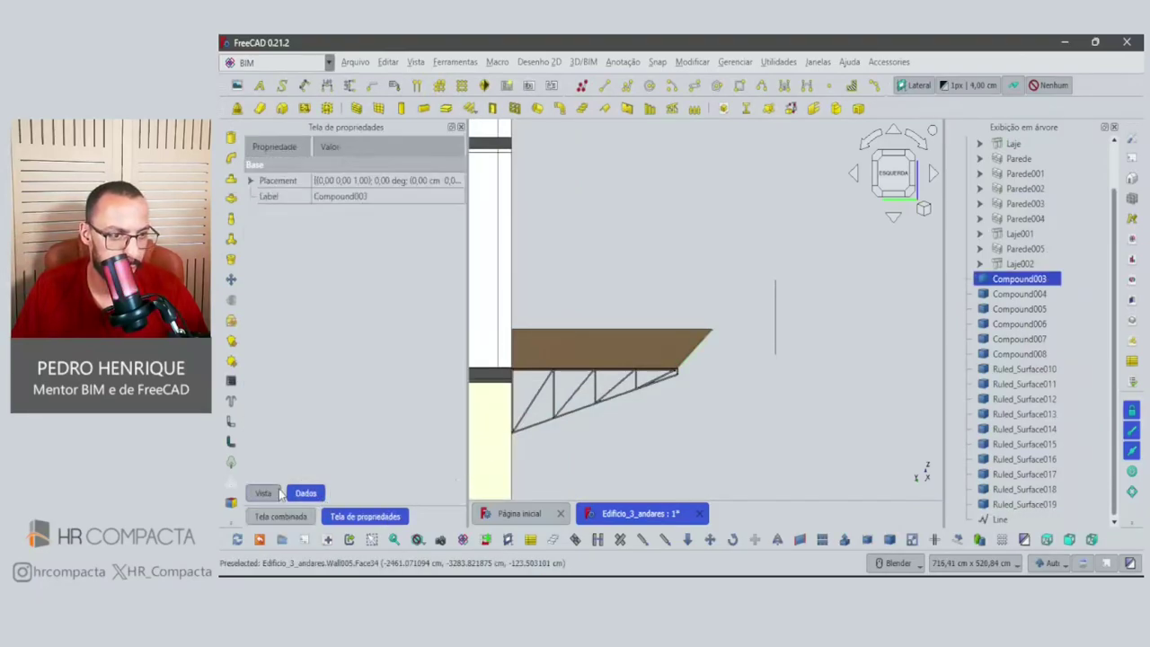
Set the guide line's Length to 80 cm.
{"action": "left_click", "coordinate": [776, 339]}
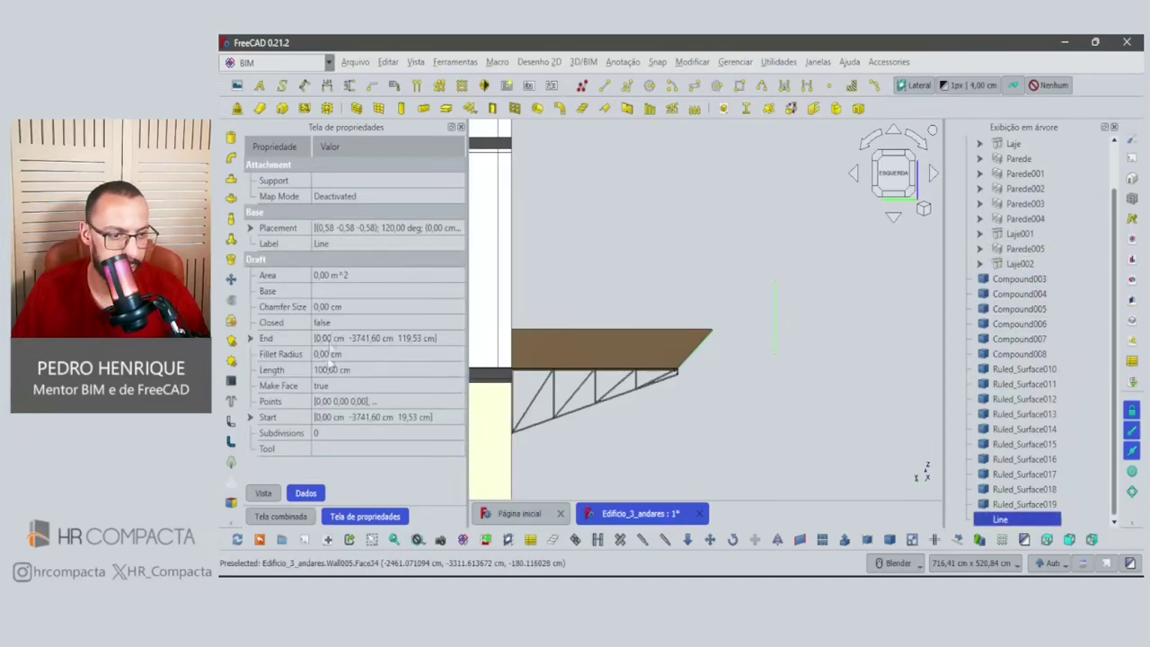
{"action": "left_click", "coordinate": [325, 370]}
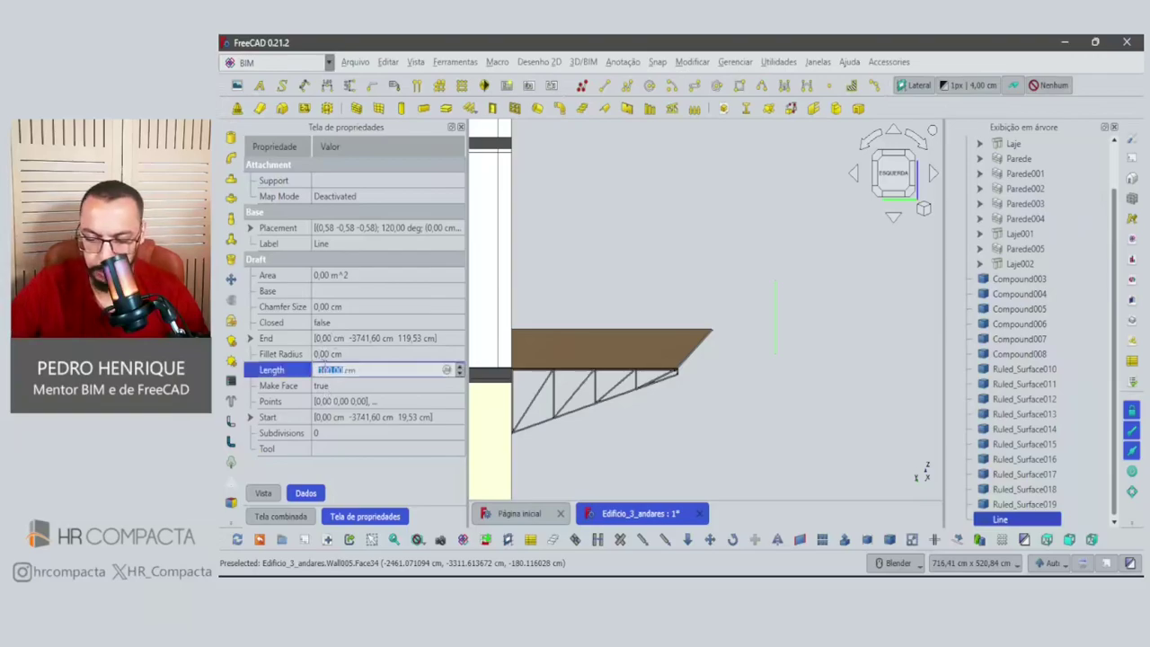
{"action": "type", "text": "80"}
{"action": "key", "text": "Return"}
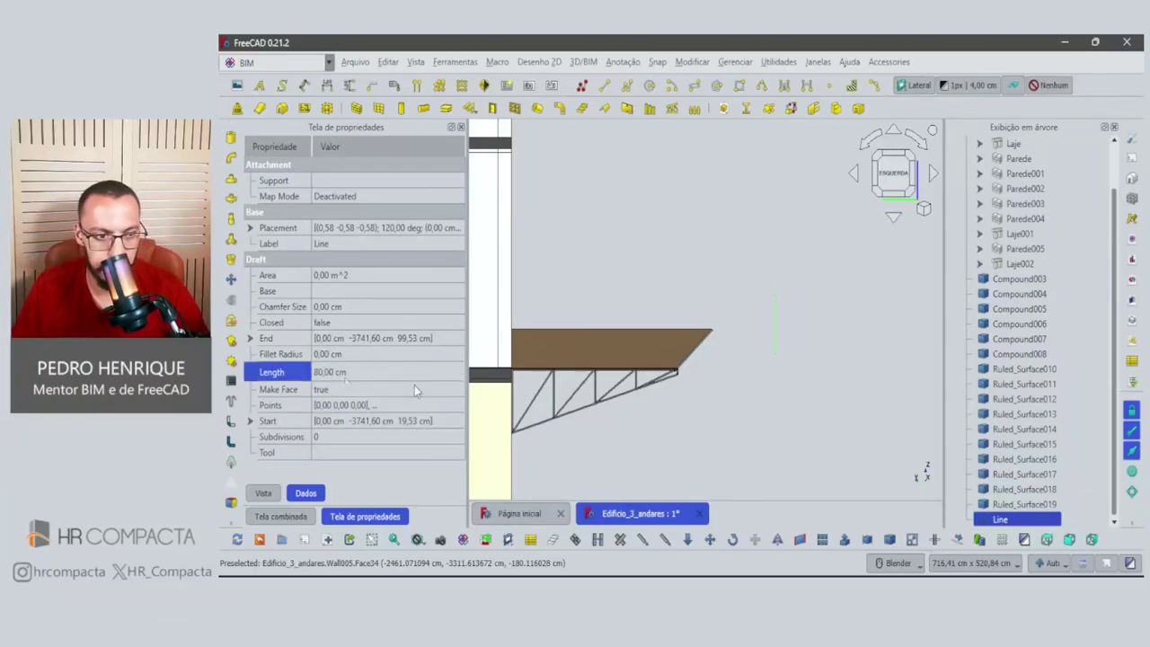
{"action": "left_click", "coordinate": [803, 393]}
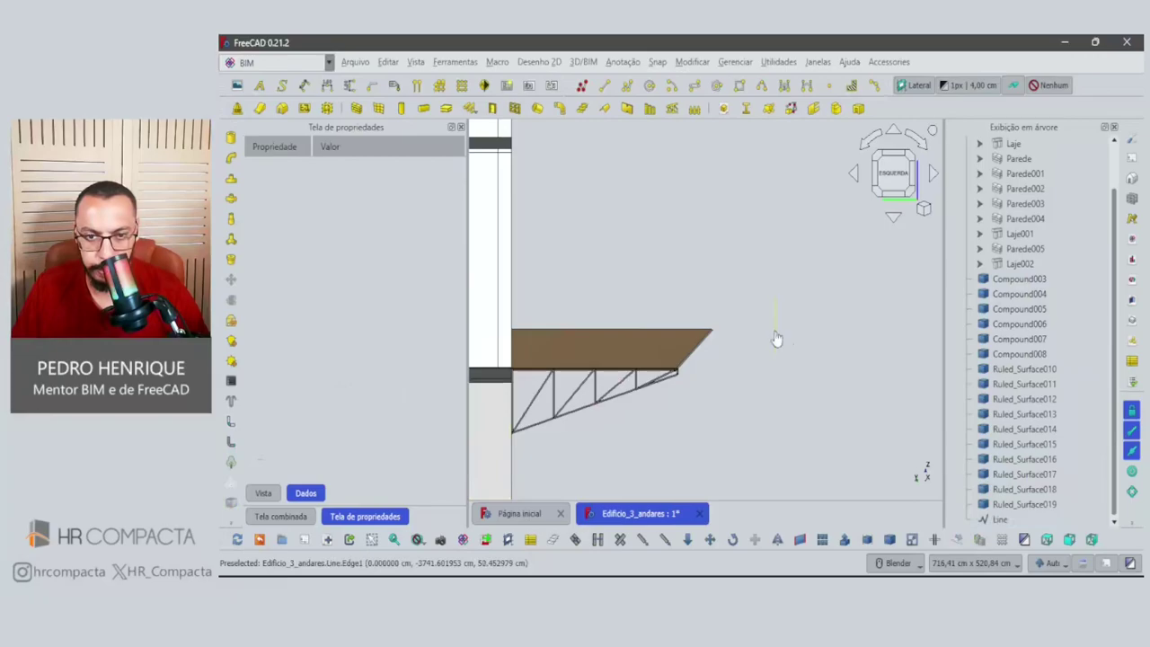
{"action": "left_click", "coordinate": [776, 339]}
{"action": "middle_click_drag", "start_coordinate": [894, 374], "coordinate": [863, 391]}
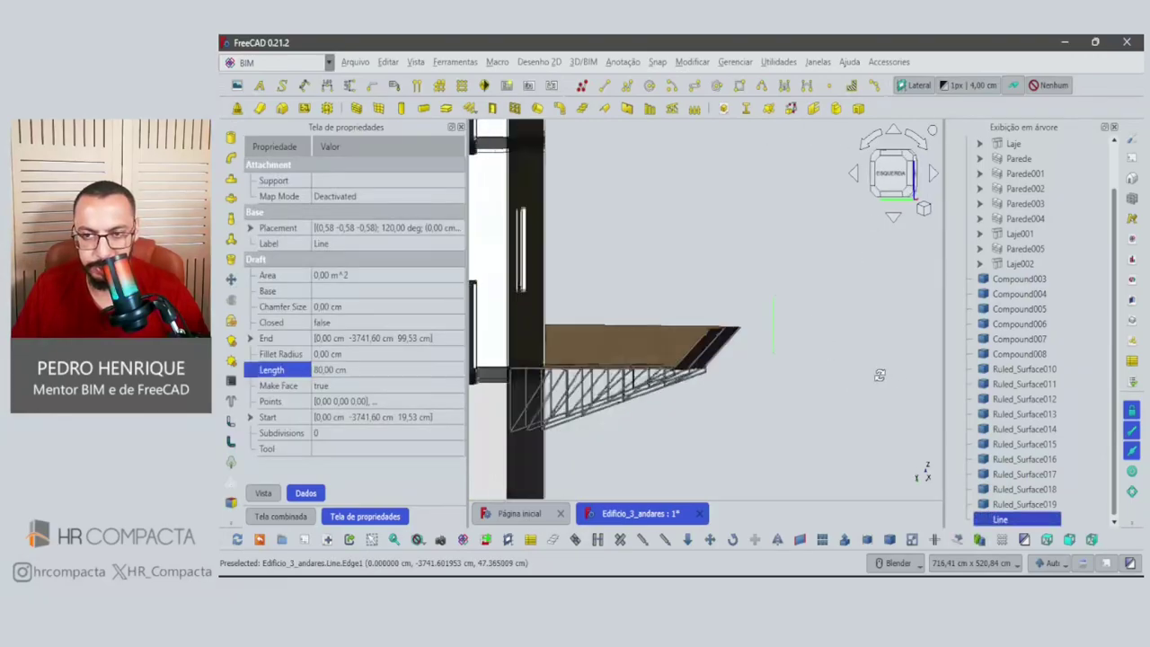
Draw a 2 × 3 cm rectangle profile at the guide line's upper end.
{"action": "left_click", "coordinate": [864, 392]}
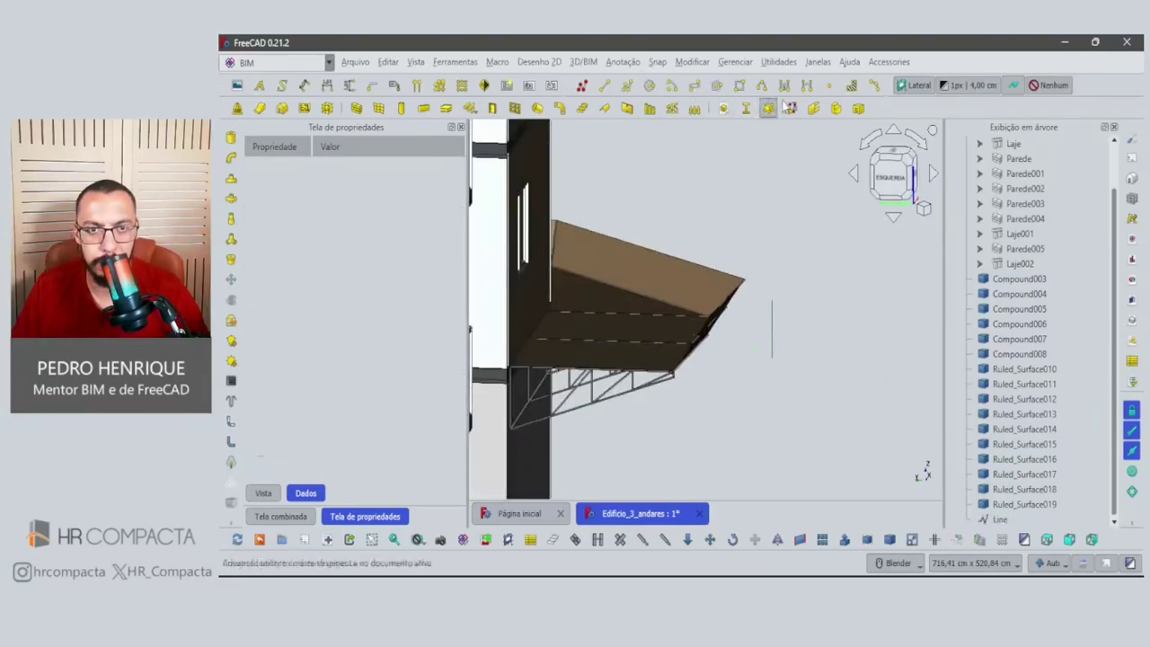
{"action": "left_click", "coordinate": [739, 85]}
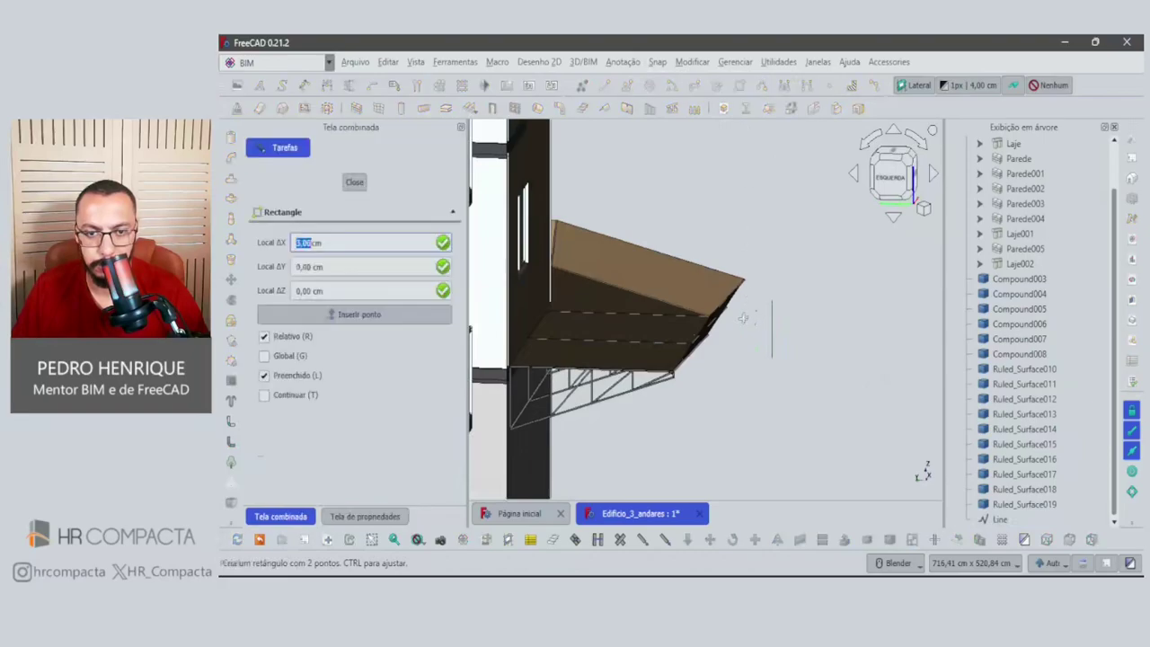
{"action": "left_click", "coordinate": [742, 364]}
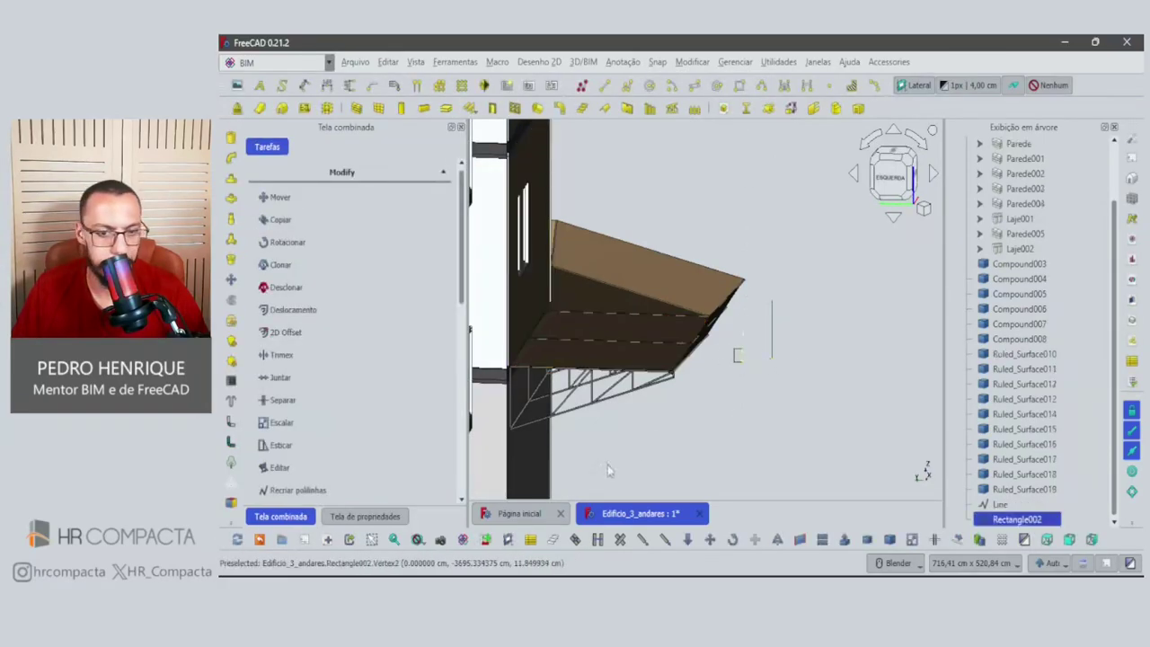
{"action": "left_click", "coordinate": [365, 516]}
{"action": "left_click", "coordinate": [325, 338]}
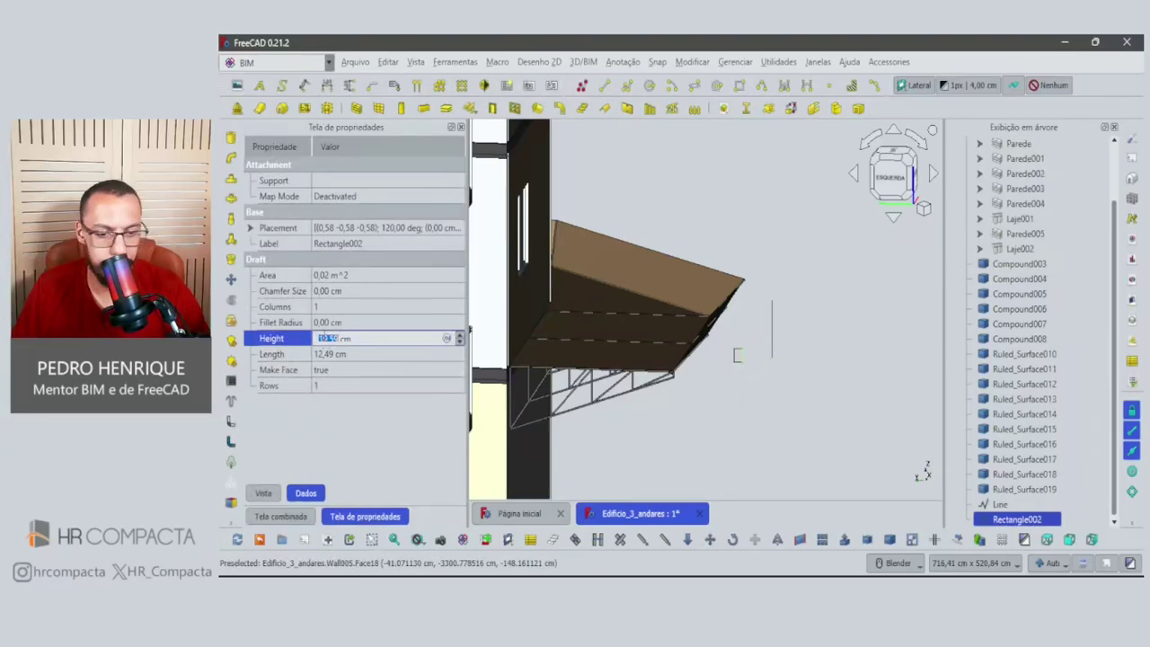
{"action": "left_click", "coordinate": [329, 353]}
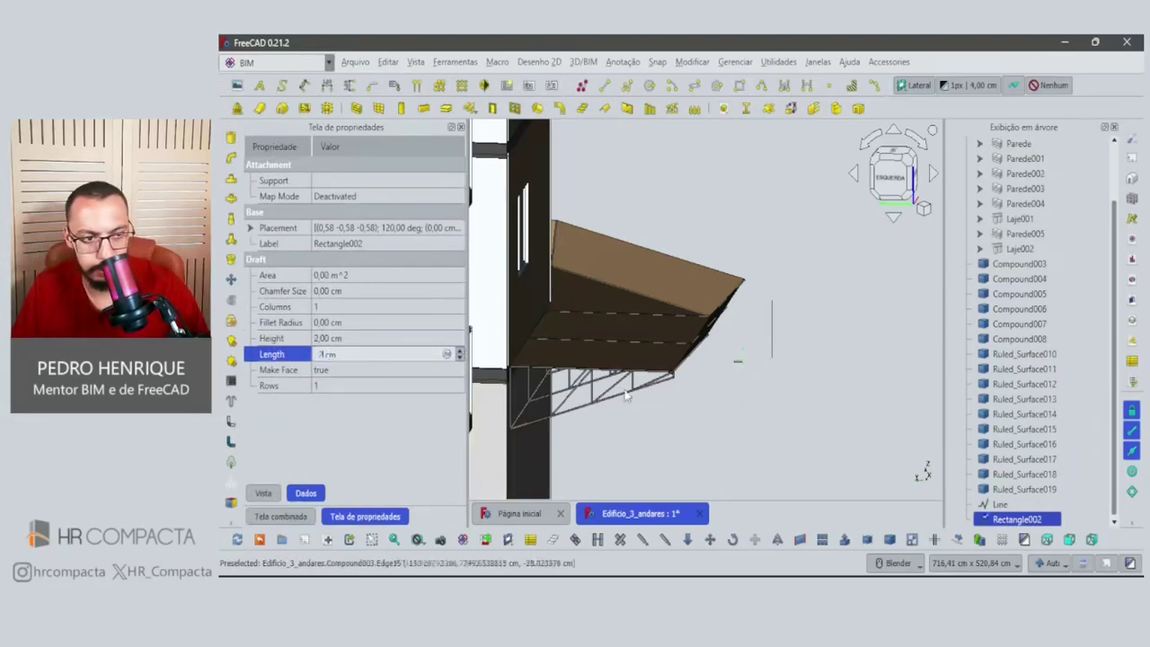
{"action": "type", "text": "2"}
{"action": "left_click", "coordinate": [756, 430]}
Combine Rectangle002 and the guide line into the Frame Quadro.
{"action": "left_click", "coordinate": [1016, 519]}
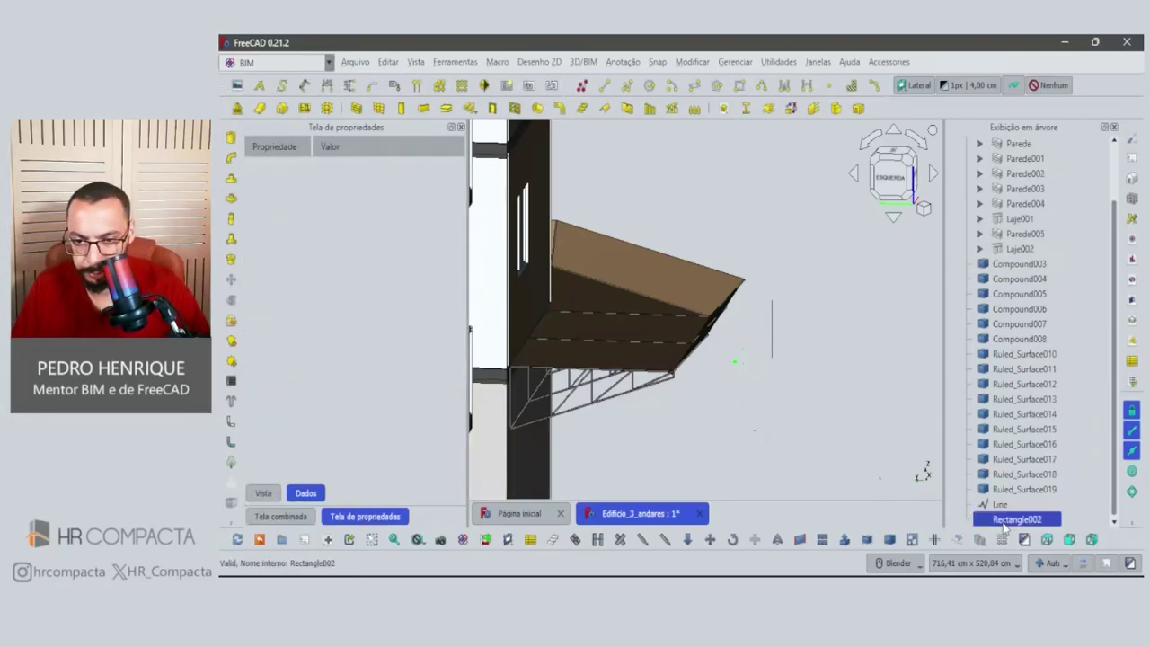
{"action": "left_click", "coordinate": [1000, 504], "text": "ctrl"}
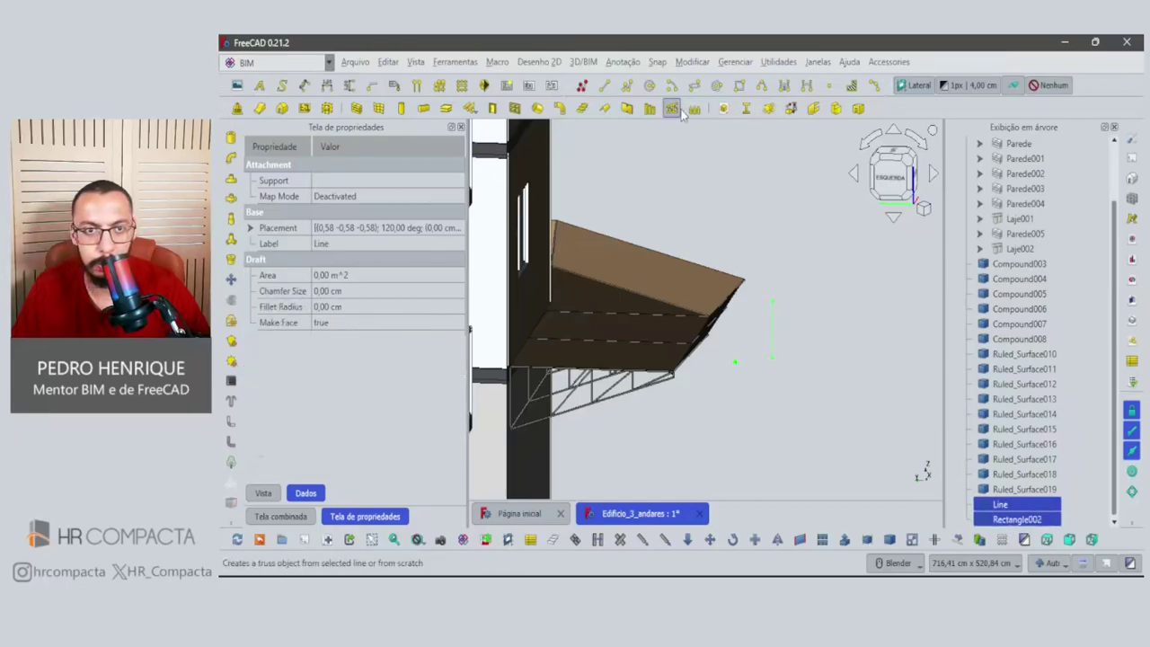
{"action": "left_click", "coordinate": [670, 109]}
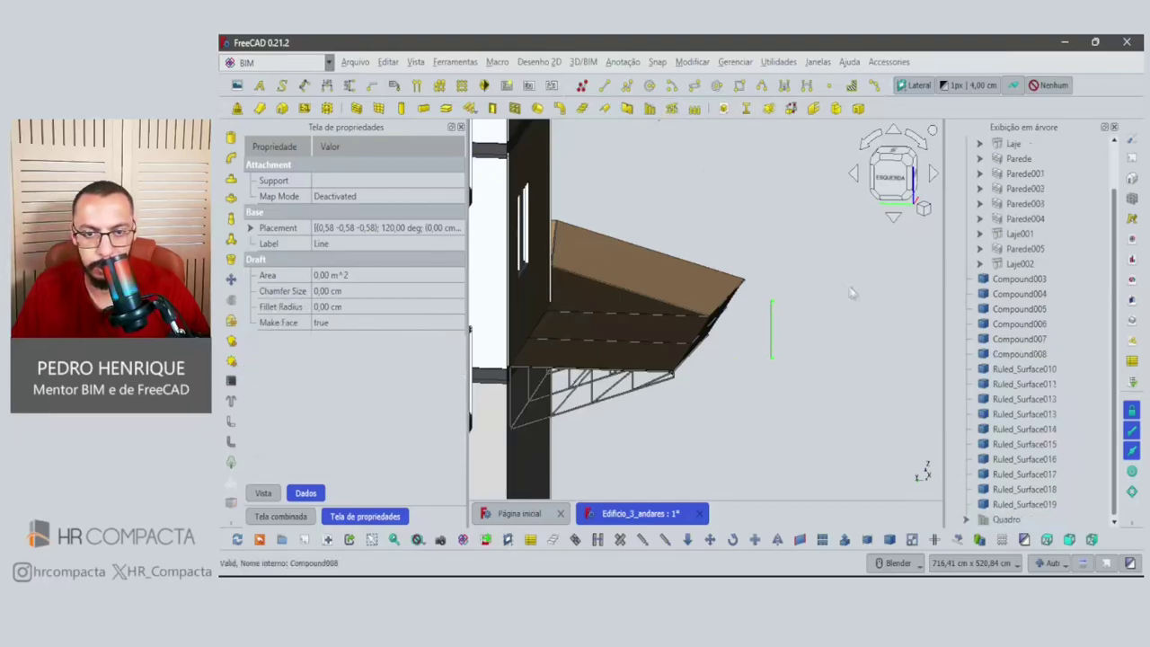
{"action": "left_click", "coordinate": [901, 154]}
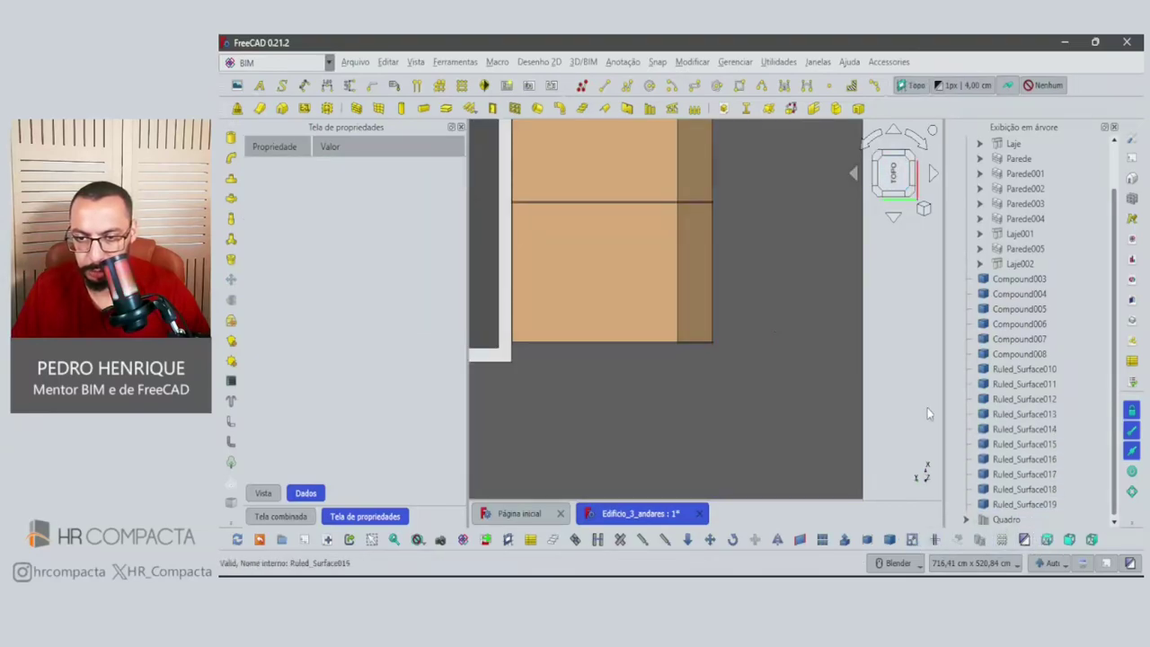
Lower the Quadro frame to a z position of -20 cm.
{"action": "left_click", "coordinate": [1006, 519]}
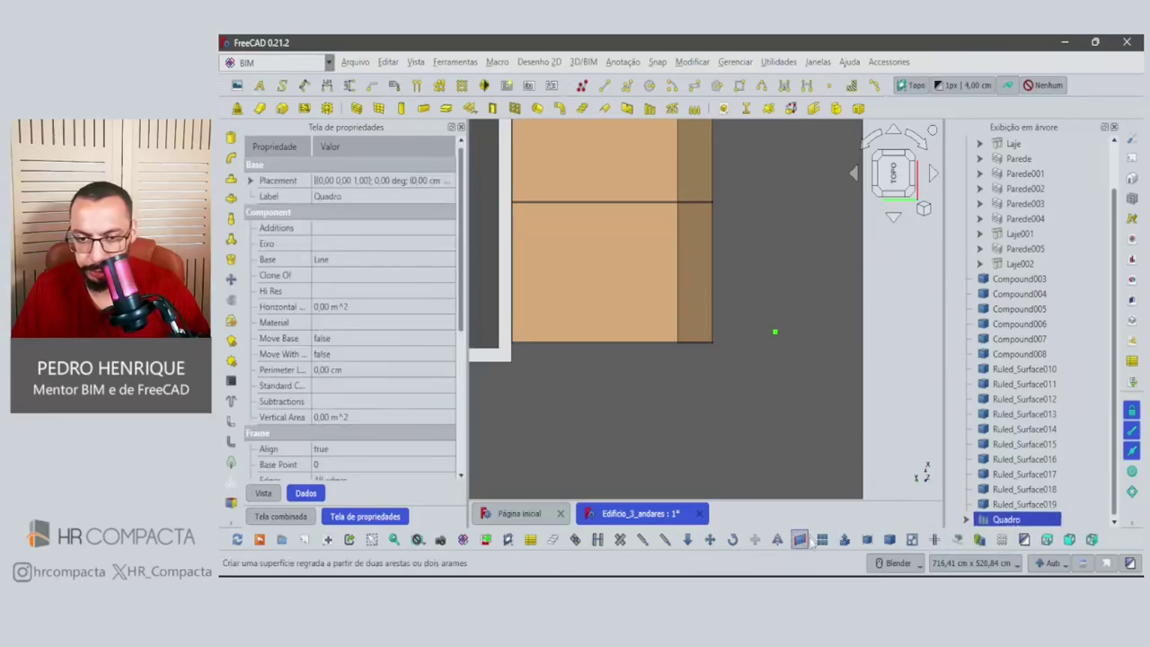
{"action": "left_click", "coordinate": [712, 540]}
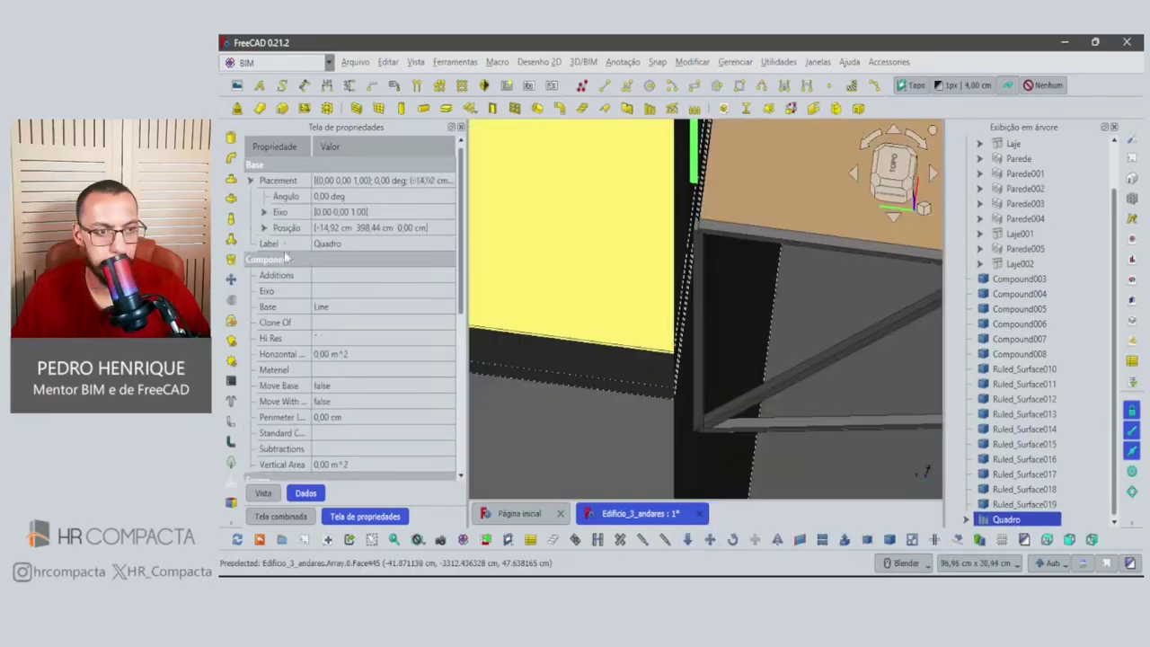
{"action": "left_click", "coordinate": [266, 228]}
{"action": "left_click", "coordinate": [342, 276]}
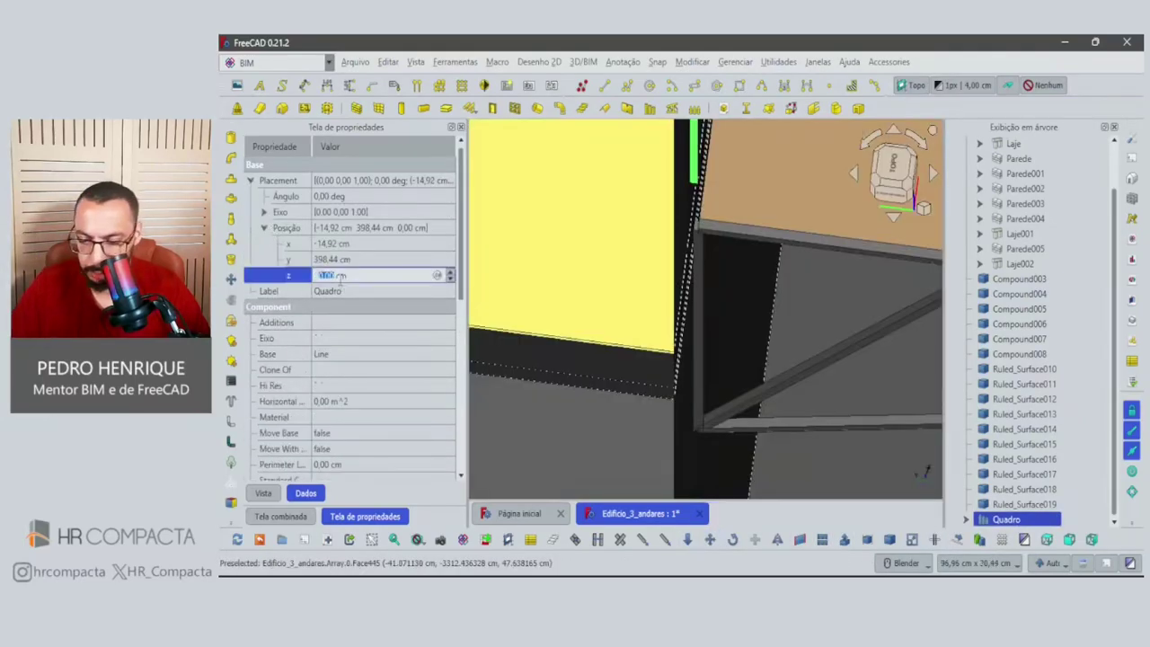
{"action": "type", "text": "-20"}
{"action": "key", "text": "Return"}
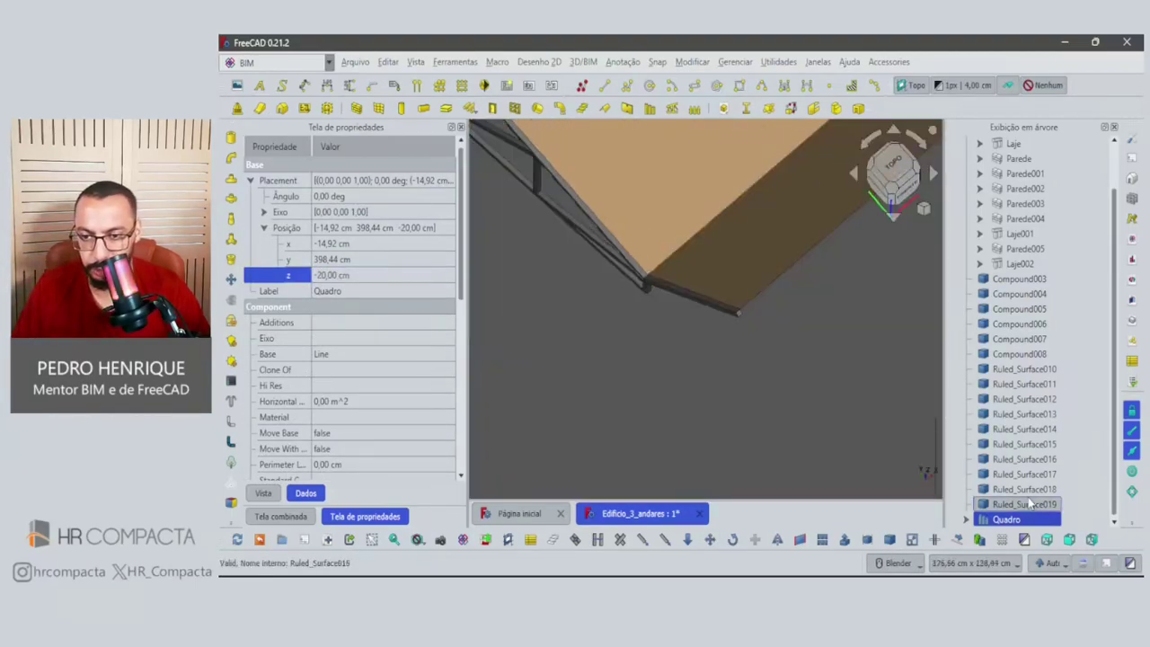
Check the frame's contents, then duplicate Quadro as Quadro001.
{"action": "left_click", "coordinate": [967, 519]}
{"action": "left_click", "coordinate": [999, 505]}
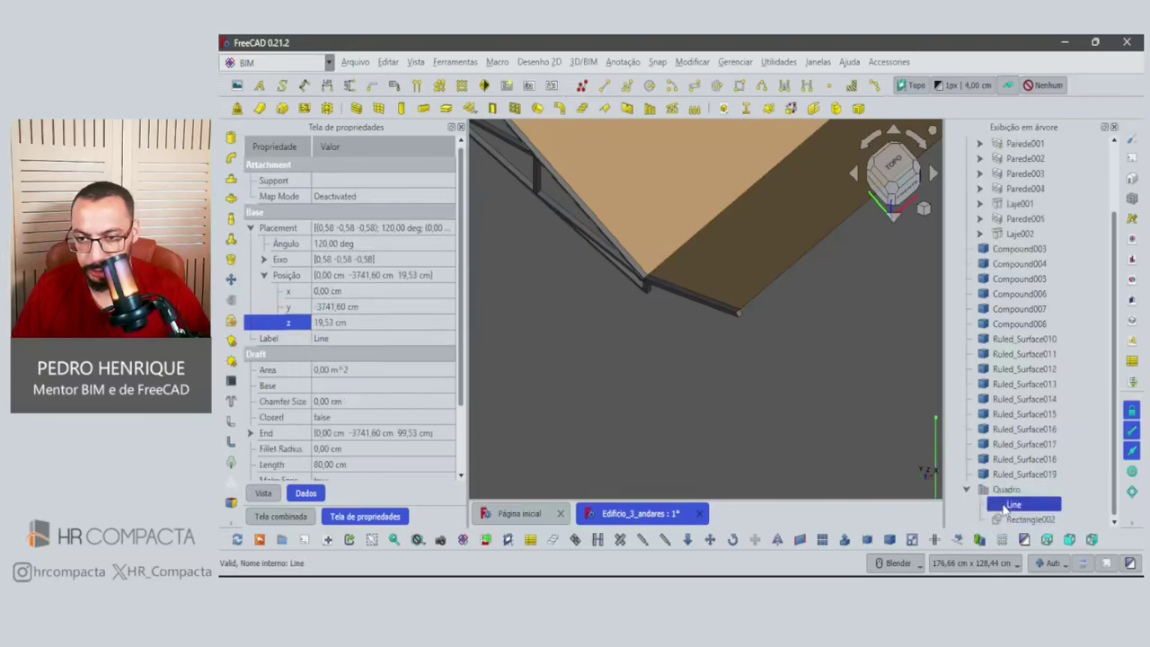
{"action": "left_click", "coordinate": [967, 489]}
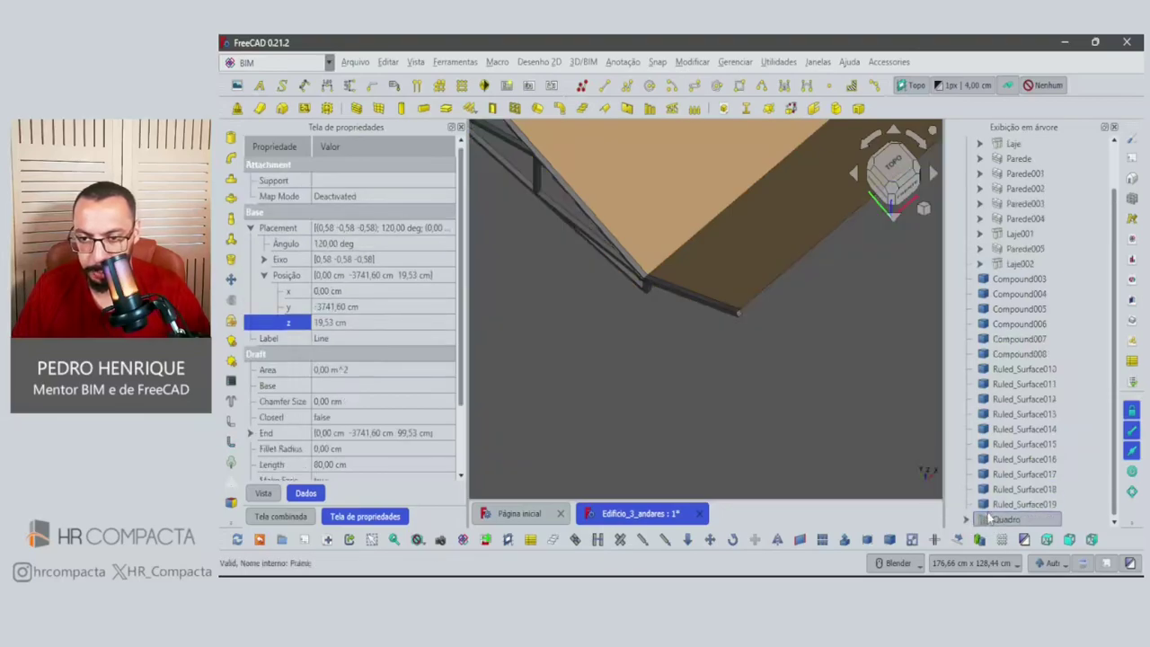
{"action": "left_click", "coordinate": [1004, 519]}
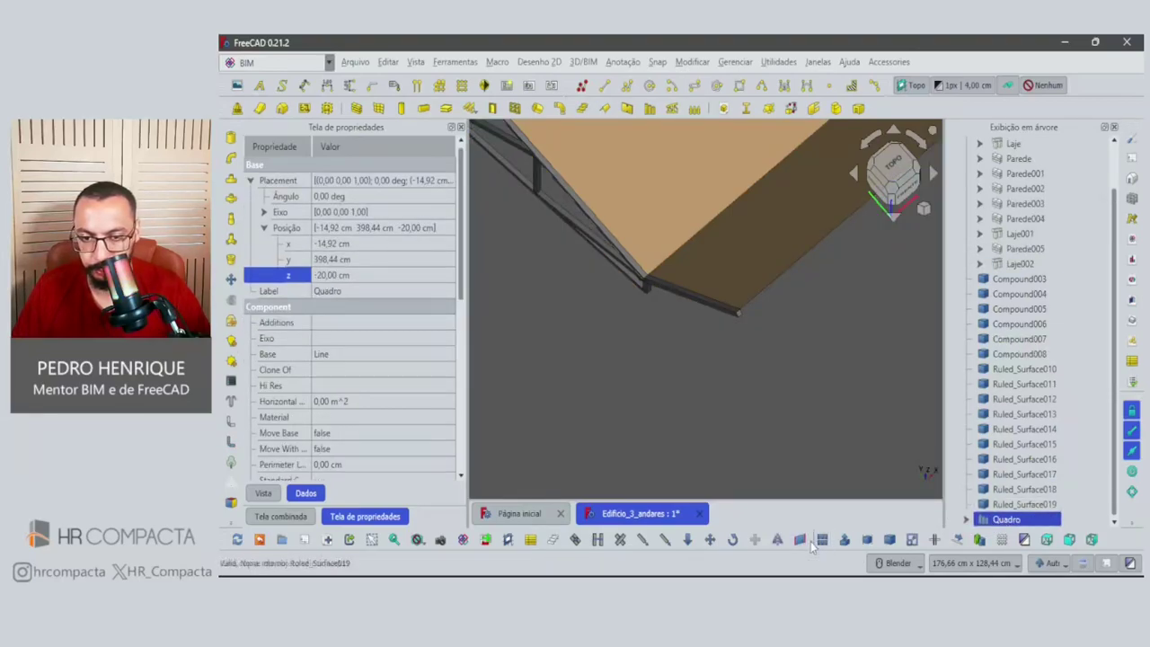
{"action": "left_click", "coordinate": [932, 537]}
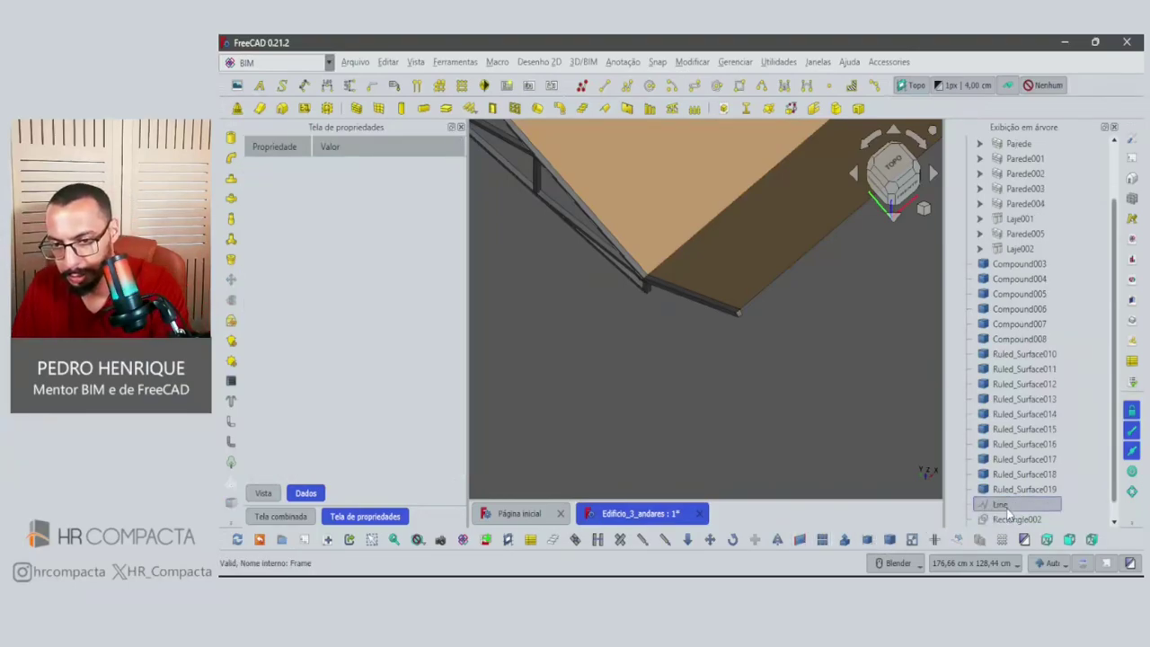
{"action": "left_click", "coordinate": [1009, 518]}
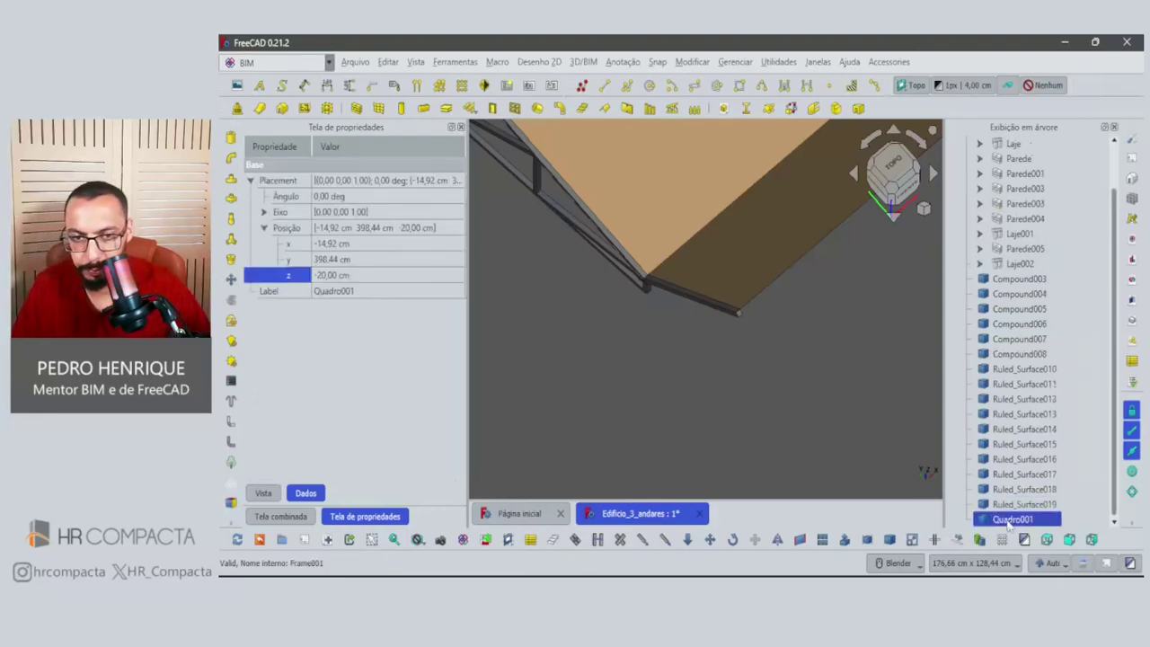
{"action": "scroll", "coordinate": [742, 387], "scroll_direction": "up", "scroll_amount": 2}
{"action": "scroll", "coordinate": [742, 386], "scroll_direction": "down", "scroll_amount": 2}
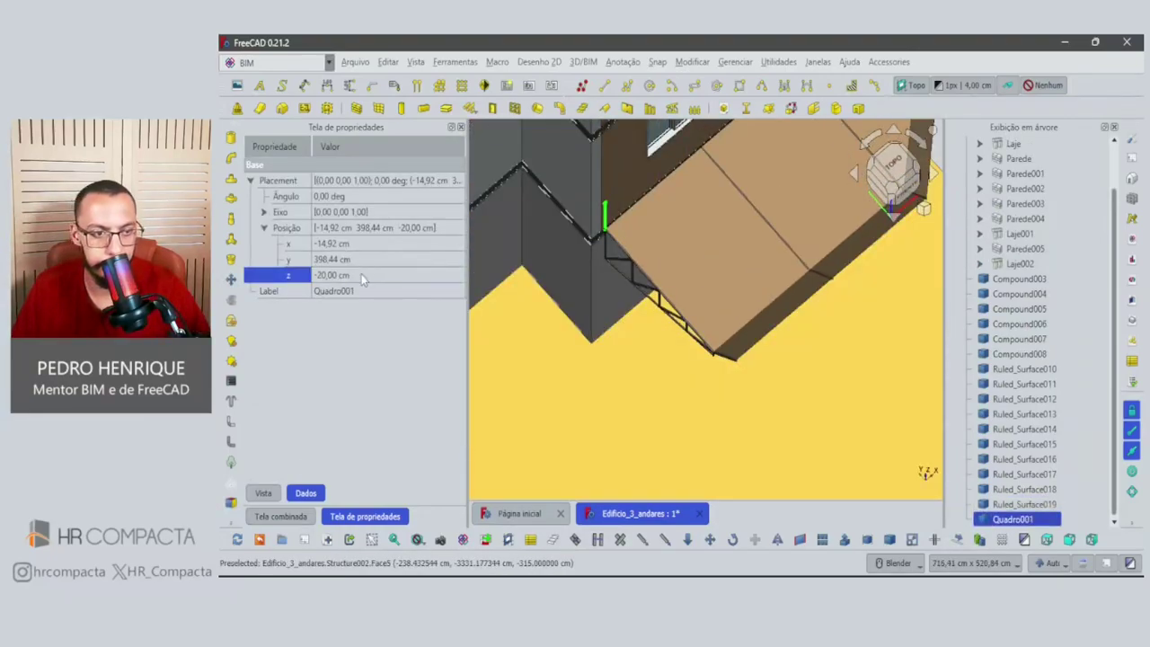
Give the Quadro001 copy a dark grey shape colour.
{"action": "left_click", "coordinate": [263, 493]}
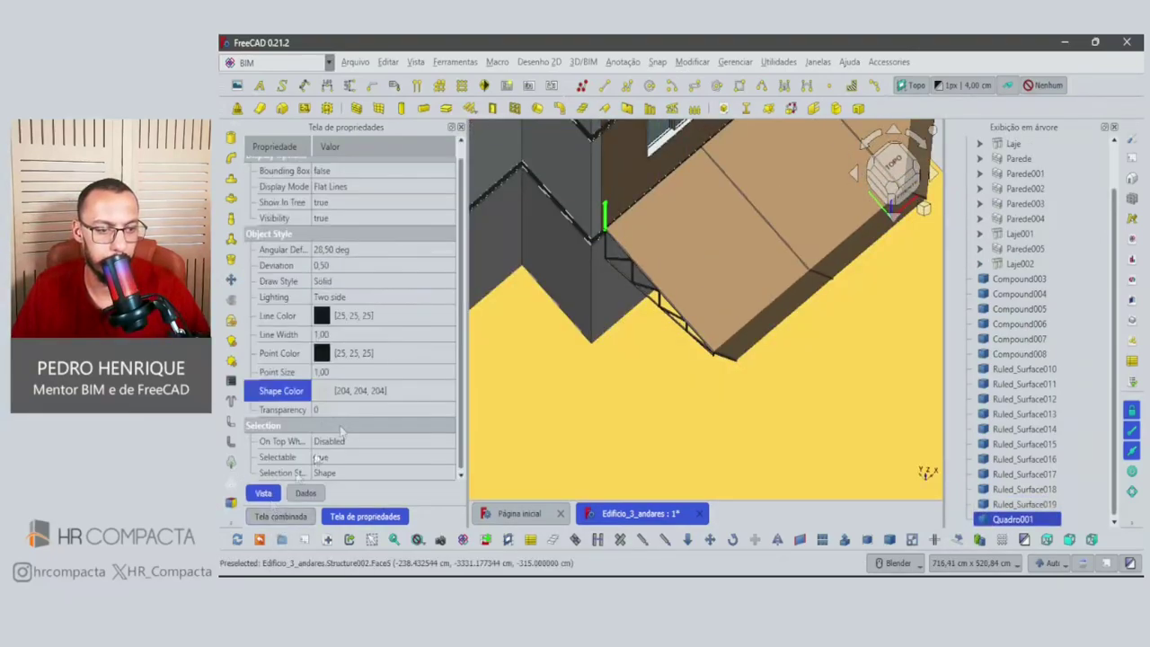
{"action": "double_click", "coordinate": [375, 393]}
{"action": "left_click", "coordinate": [534, 378]}
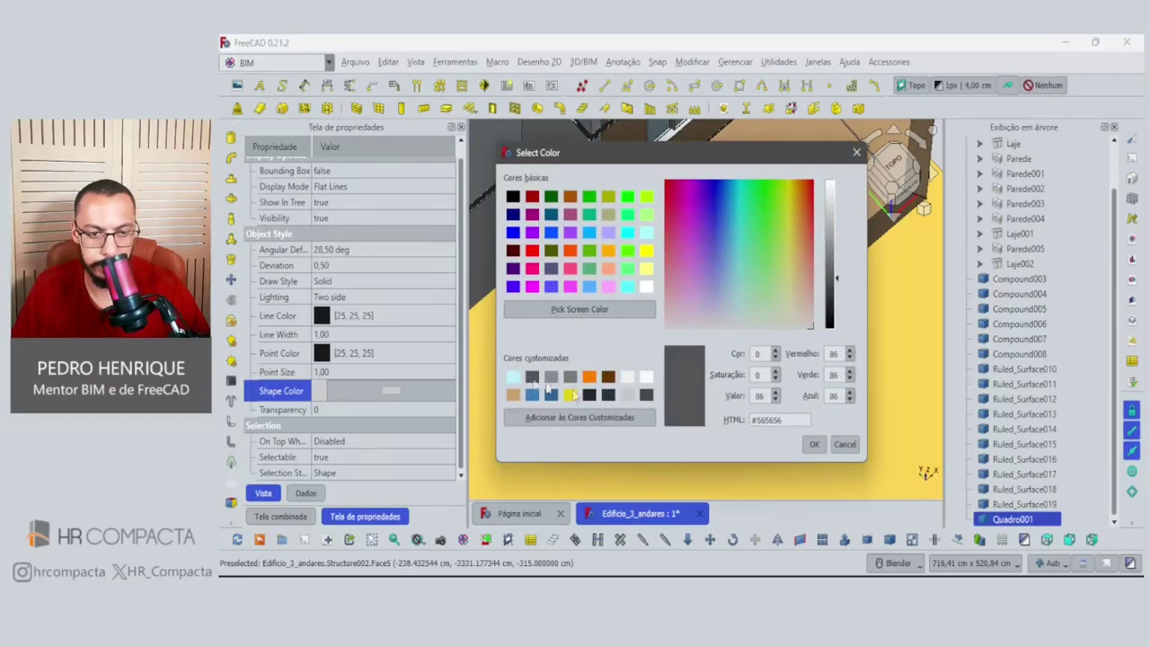
{"action": "left_click", "coordinate": [814, 445]}
{"action": "scroll", "coordinate": [745, 378], "scroll_direction": "up", "scroll_amount": 3}
{"action": "scroll", "coordinate": [745, 377], "scroll_direction": "up", "scroll_amount": 3}
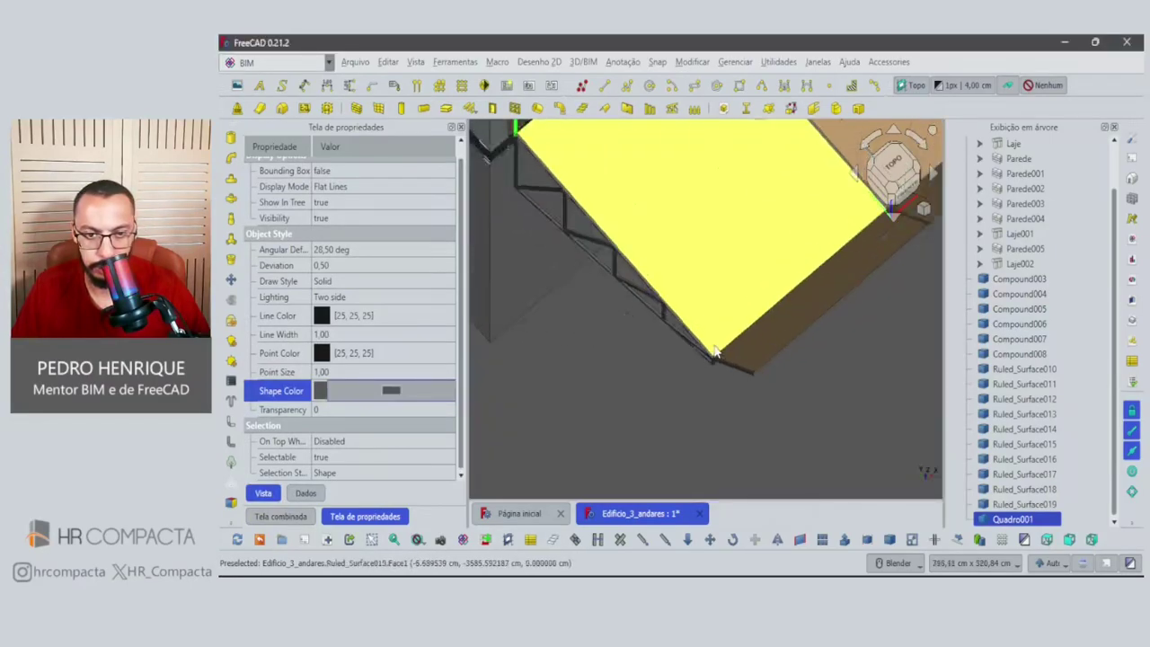
{"action": "scroll", "coordinate": [739, 419], "scroll_direction": "up", "scroll_amount": 3}
{"action": "scroll", "coordinate": [626, 353], "scroll_direction": "up", "scroll_amount": 3}
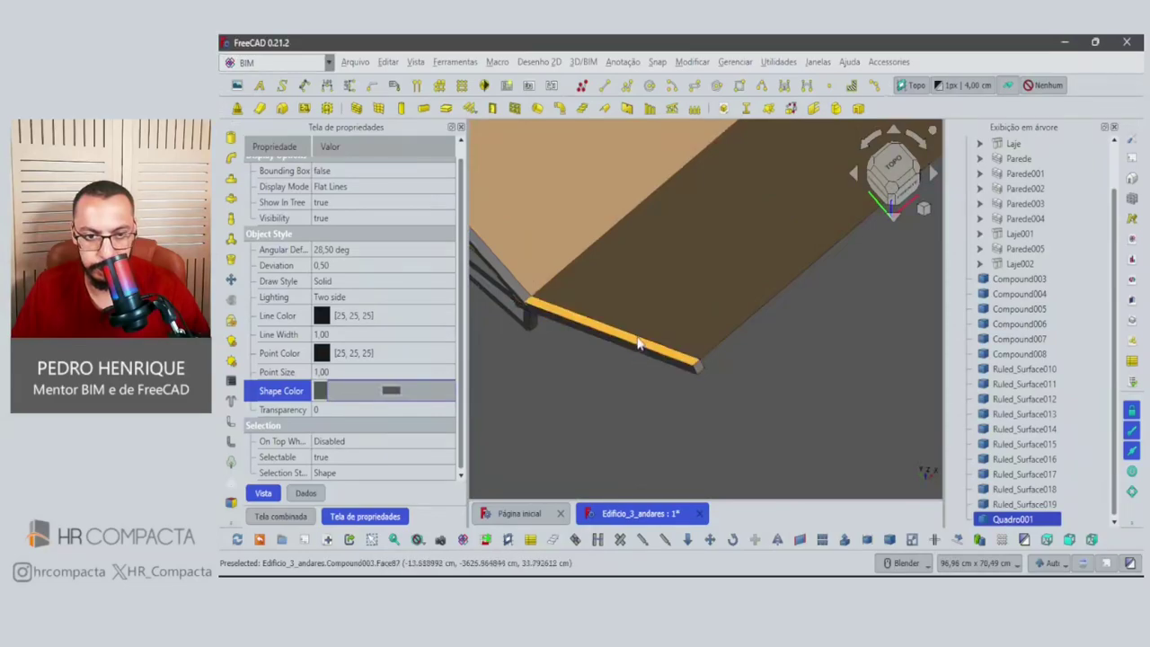
Create Ruled_Surface020 between the slab edge and the frame's vertical edge, deleting the extra surface.
{"action": "left_click", "coordinate": [639, 336]}
{"action": "scroll", "coordinate": [664, 353], "scroll_direction": "down", "scroll_amount": 3}
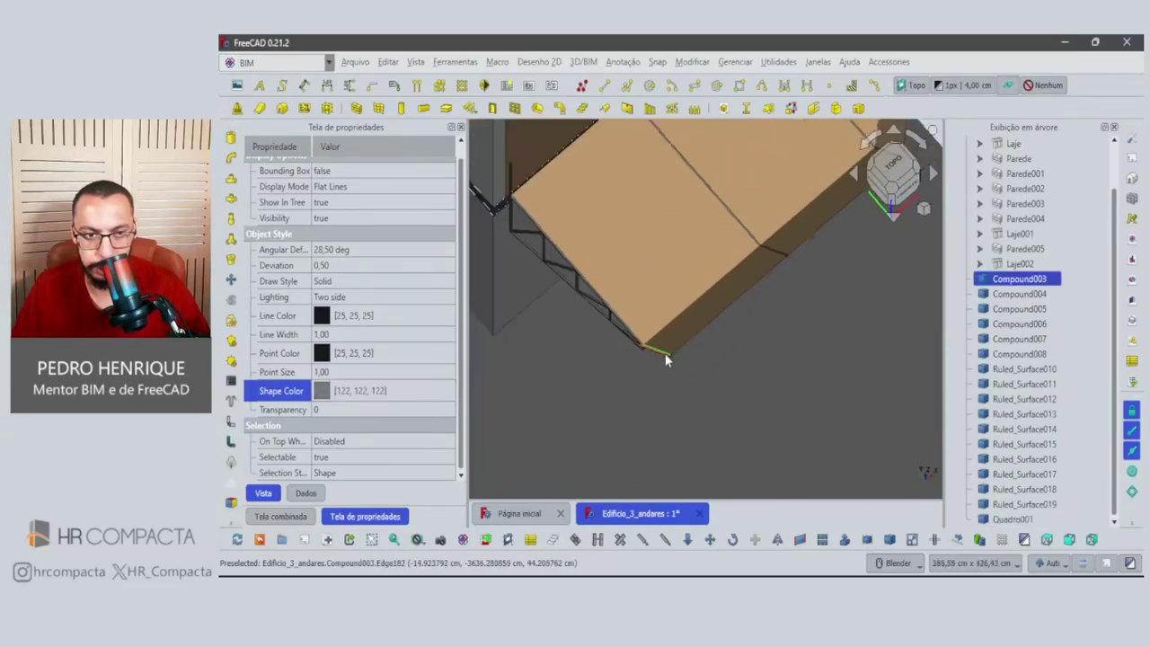
{"action": "scroll", "coordinate": [665, 353], "scroll_direction": "down", "scroll_amount": 3}
{"action": "scroll", "coordinate": [604, 285], "scroll_direction": "down", "scroll_amount": 3}
{"action": "scroll", "coordinate": [604, 285], "scroll_direction": "up", "scroll_amount": 5}
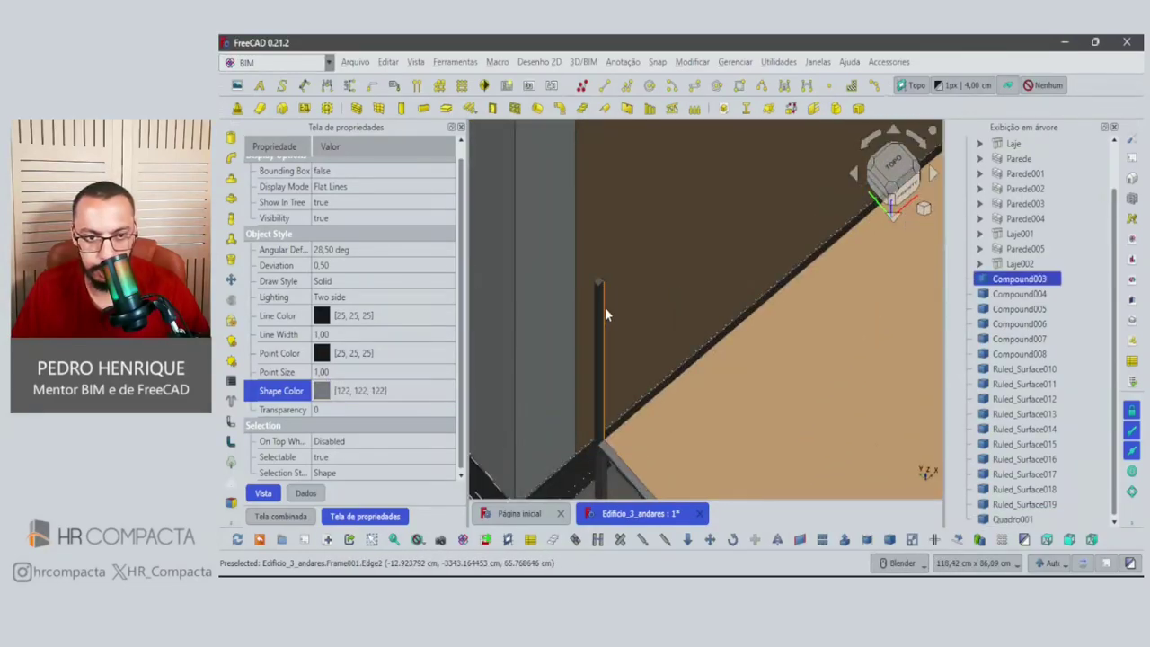
{"action": "left_click", "coordinate": [605, 307], "text": "ctrl"}
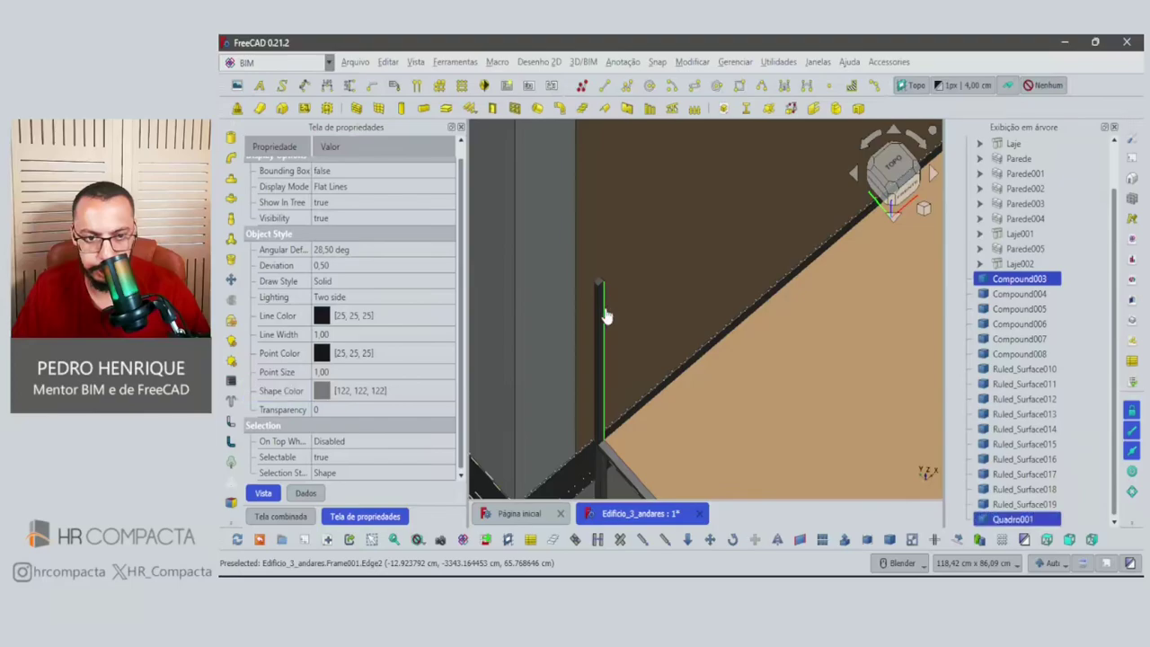
{"action": "left_click", "coordinate": [798, 539]}
{"action": "scroll", "coordinate": [691, 397], "scroll_direction": "down", "scroll_amount": 2}
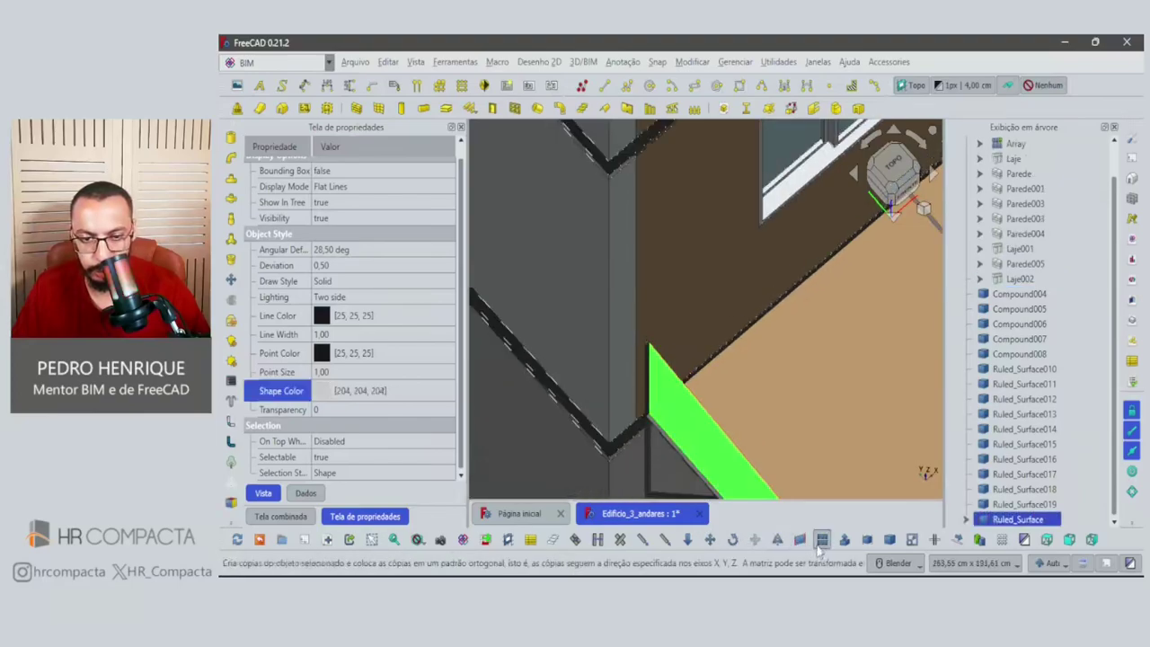
{"action": "left_click", "coordinate": [890, 540]}
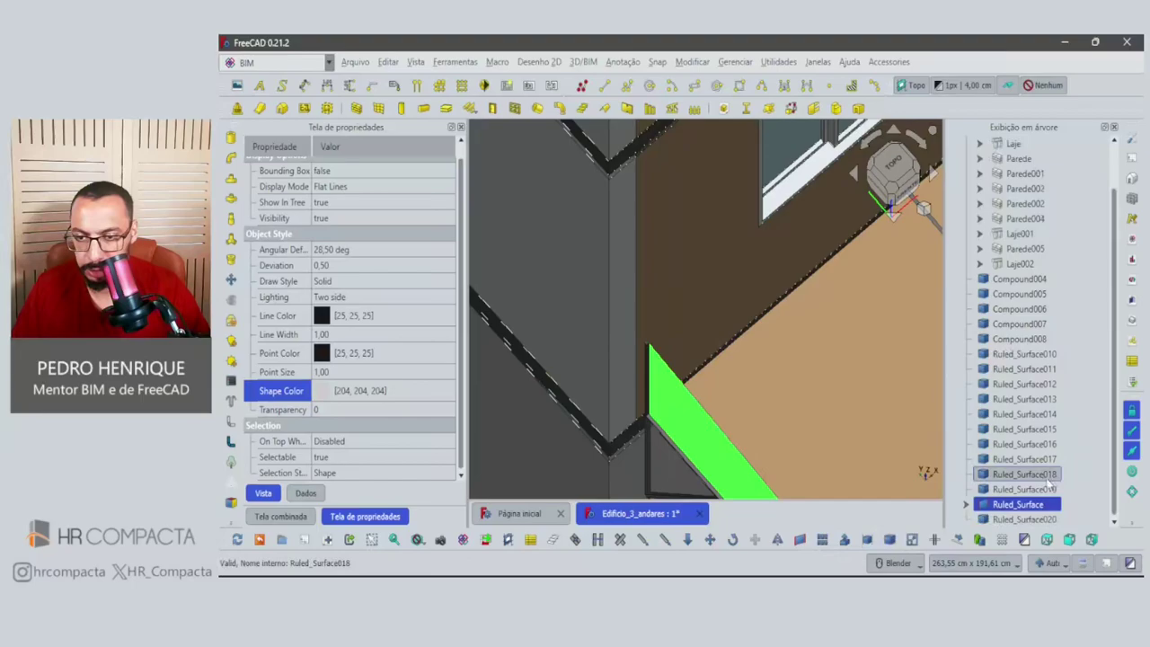
{"action": "key", "text": "Delete"}
Set Quadro001 to dark grey #565656 and Ruled_Surface020 to tan #cba06f.
{"action": "left_click", "coordinate": [1014, 518]}
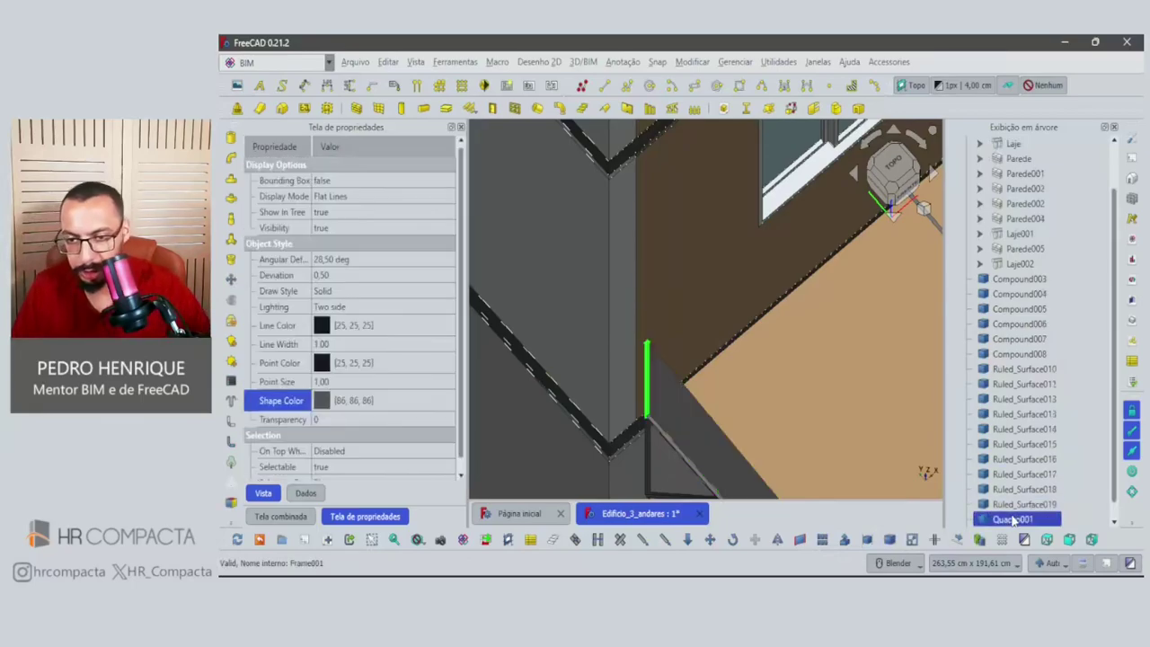
{"action": "left_click", "coordinate": [340, 401]}
{"action": "left_click", "coordinate": [444, 405]}
{"action": "left_click", "coordinate": [513, 396]}
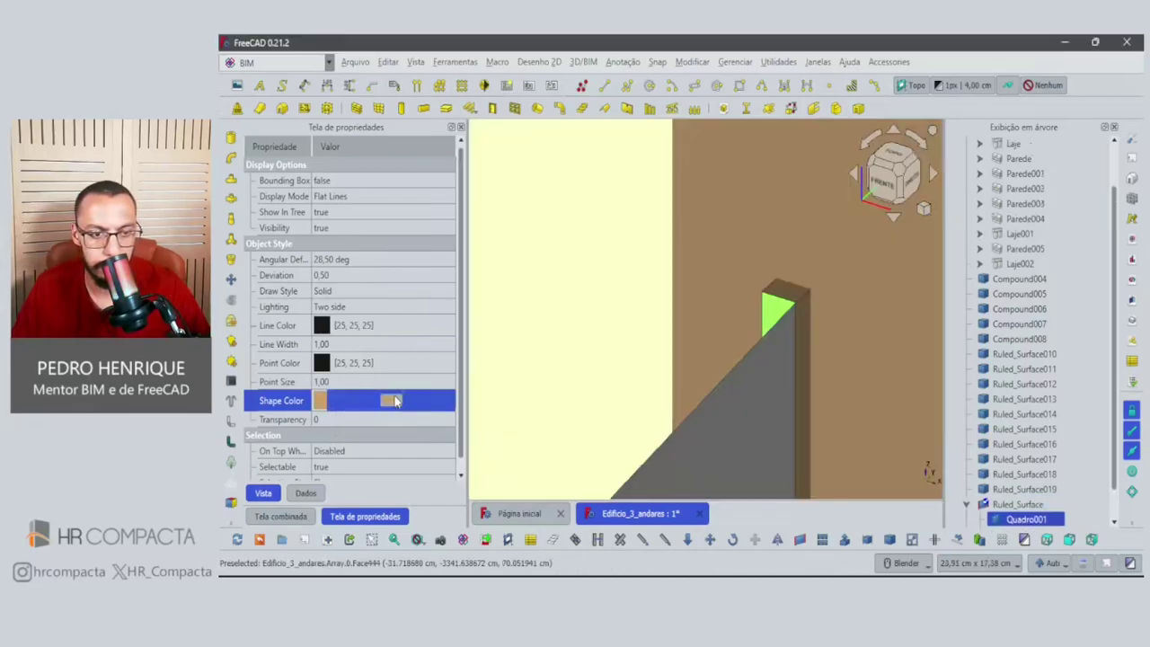
{"action": "left_click", "coordinate": [534, 379]}
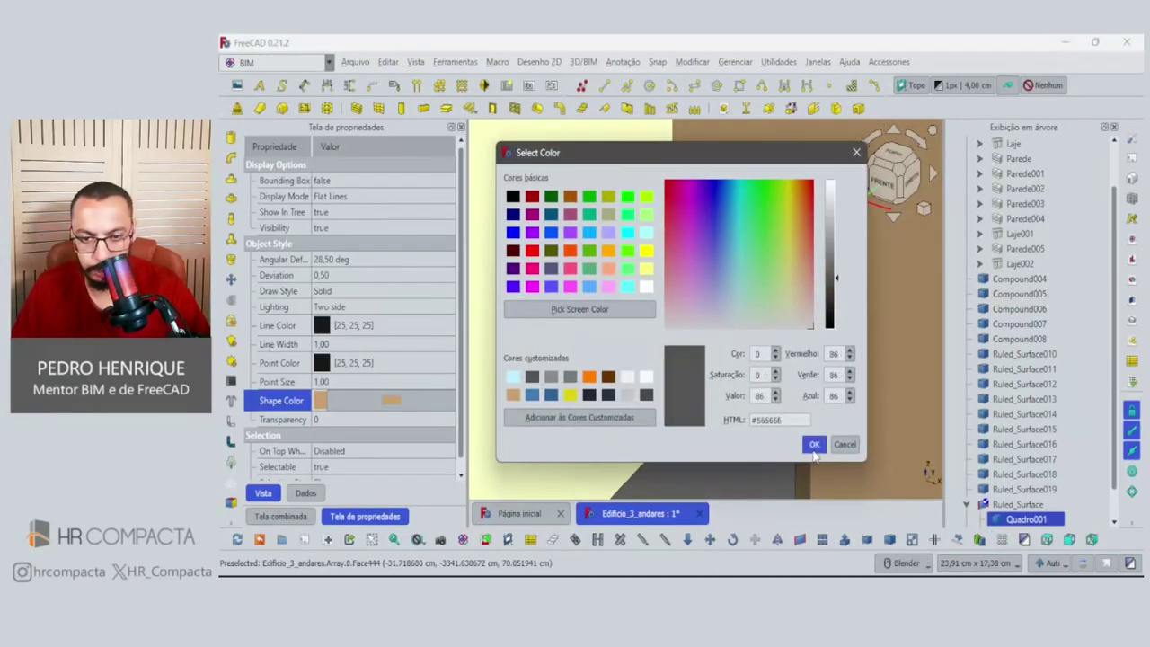
{"action": "left_click", "coordinate": [814, 447]}
{"action": "left_click", "coordinate": [384, 401]}
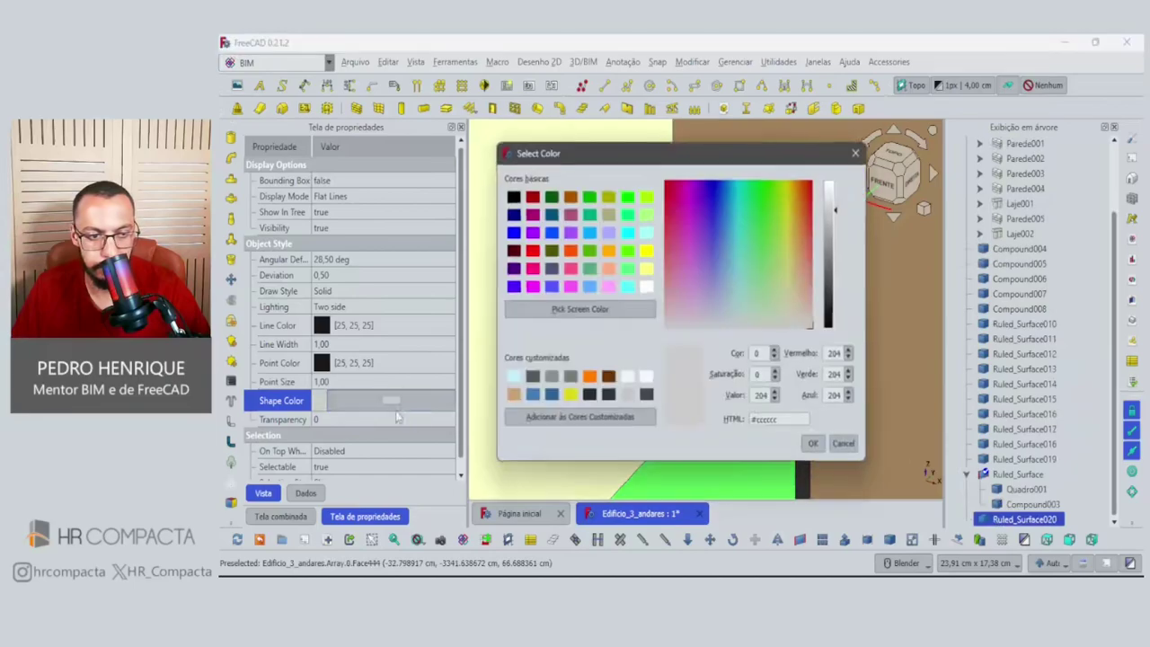
{"action": "left_click", "coordinate": [513, 395]}
{"action": "left_click", "coordinate": [814, 444]}
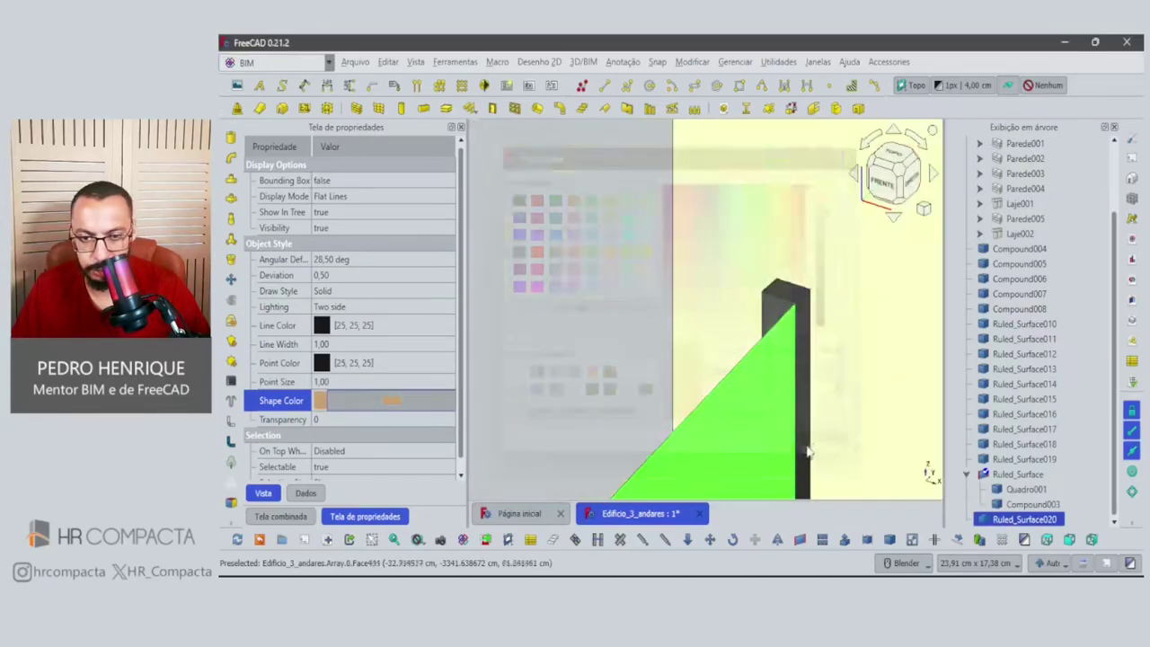
{"action": "scroll", "coordinate": [732, 413], "scroll_direction": "up", "scroll_amount": 5}
Delete the leftover Ruled_Surface grouping, keeping its child objects.
{"action": "scroll", "coordinate": [744, 423], "scroll_direction": "down", "scroll_amount": 3}
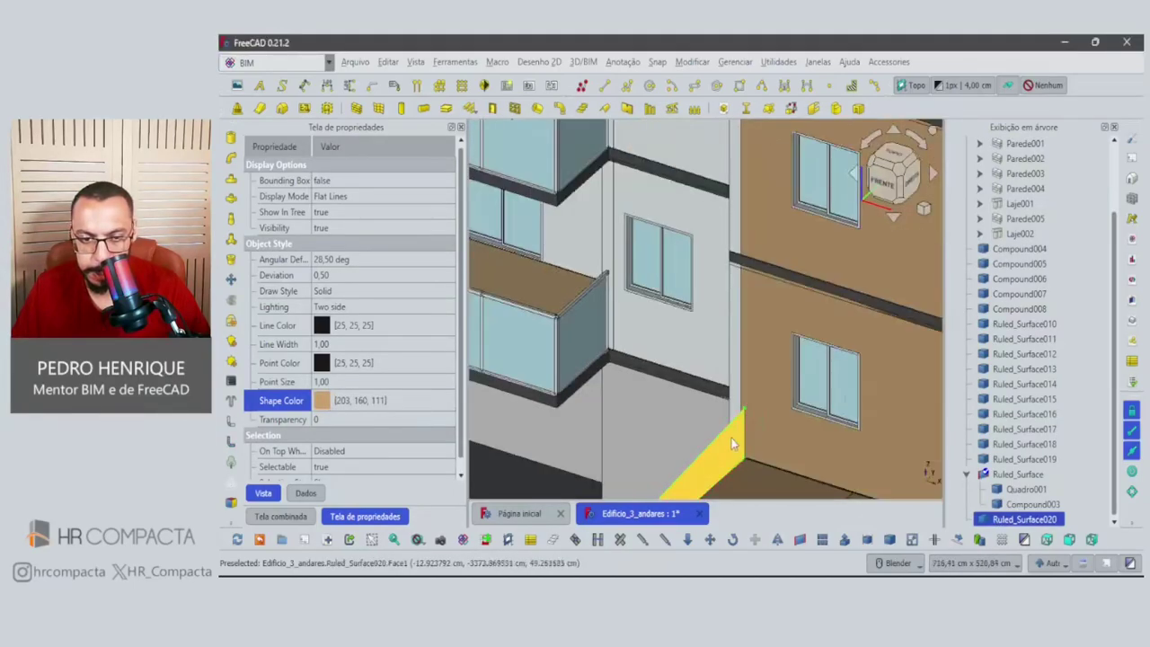
{"action": "left_click", "coordinate": [729, 438]}
{"action": "scroll", "coordinate": [714, 424], "scroll_direction": "down", "scroll_amount": 2}
{"action": "mouse_move", "coordinate": [711, 423]}
{"action": "middle_mouse_down"}
{"action": "mouse_move", "coordinate": [845, 421]}
{"action": "mouse_move", "coordinate": [597, 375]}
{"action": "mouse_move", "coordinate": [668, 370]}
{"action": "middle_mouse_up"}
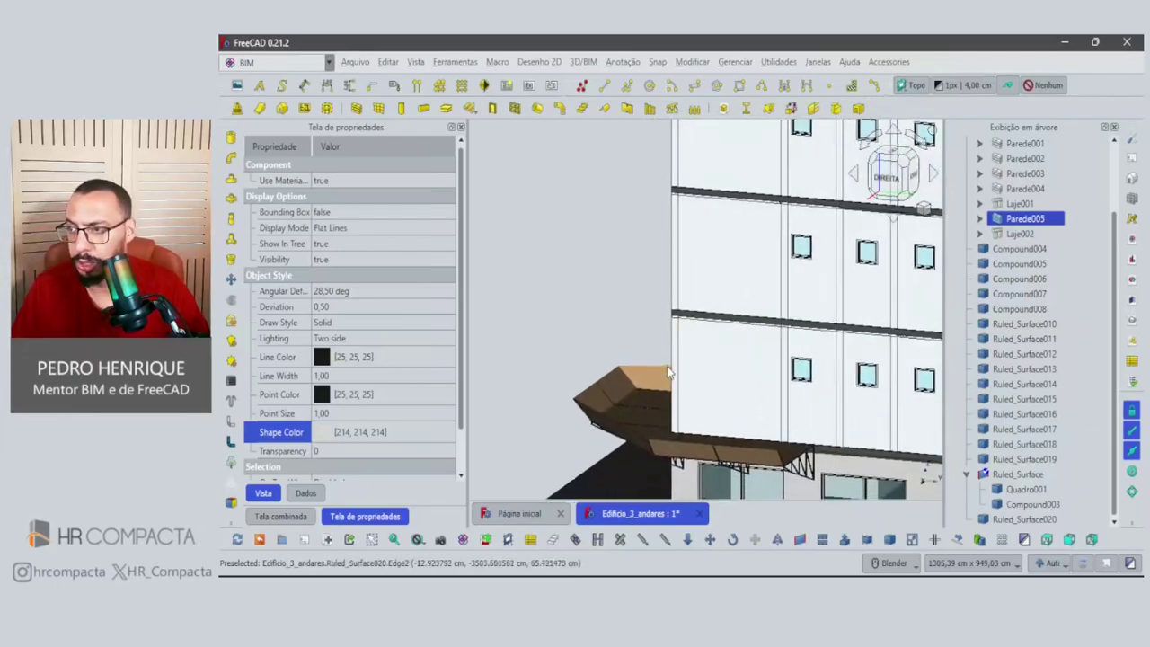
{"action": "middle_click_drag", "start_coordinate": [707, 438], "coordinate": [707, 437]}
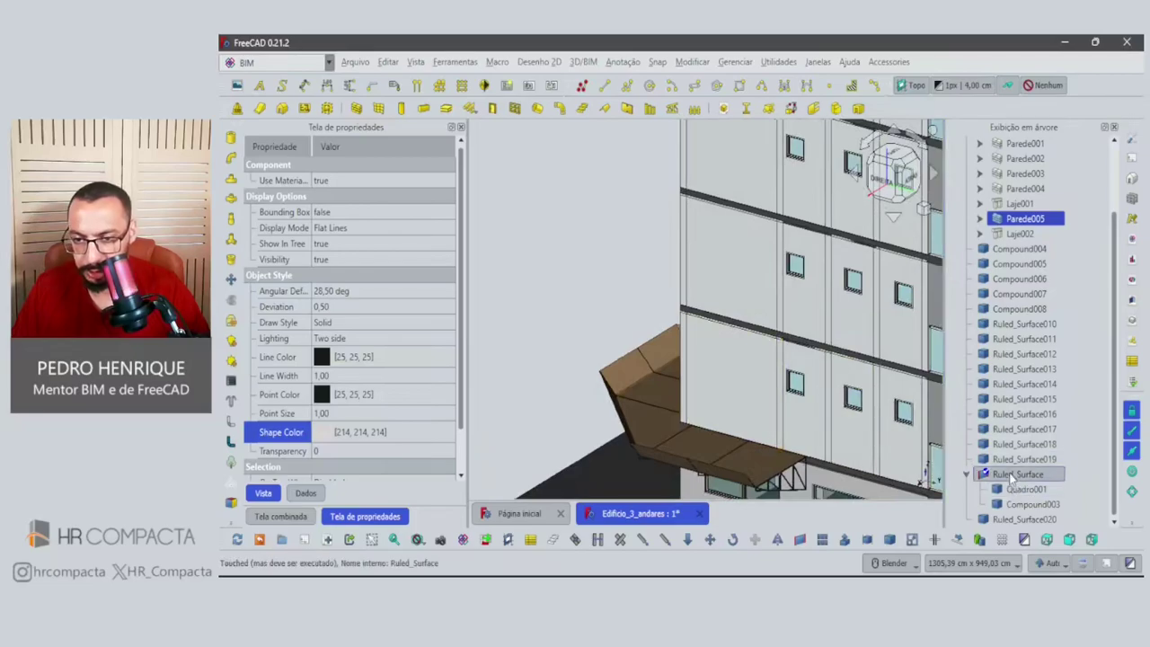
{"action": "left_click", "coordinate": [1013, 474]}
{"action": "middle_click_drag", "start_coordinate": [731, 360], "coordinate": [730, 413]}
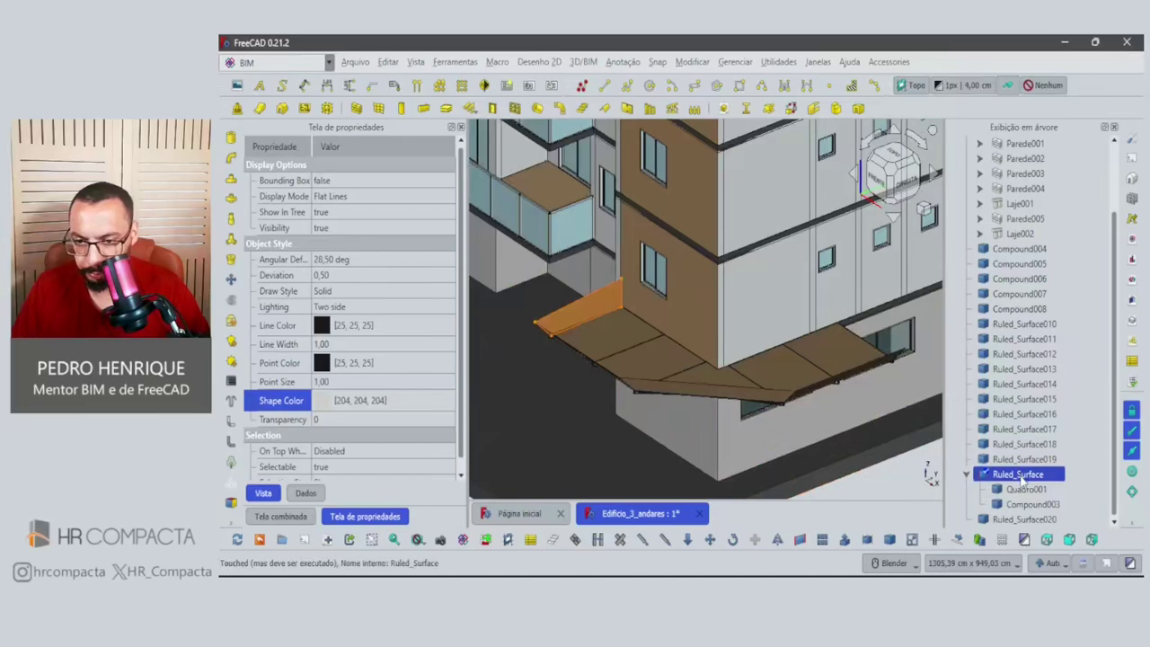
{"action": "key", "text": "Delete"}
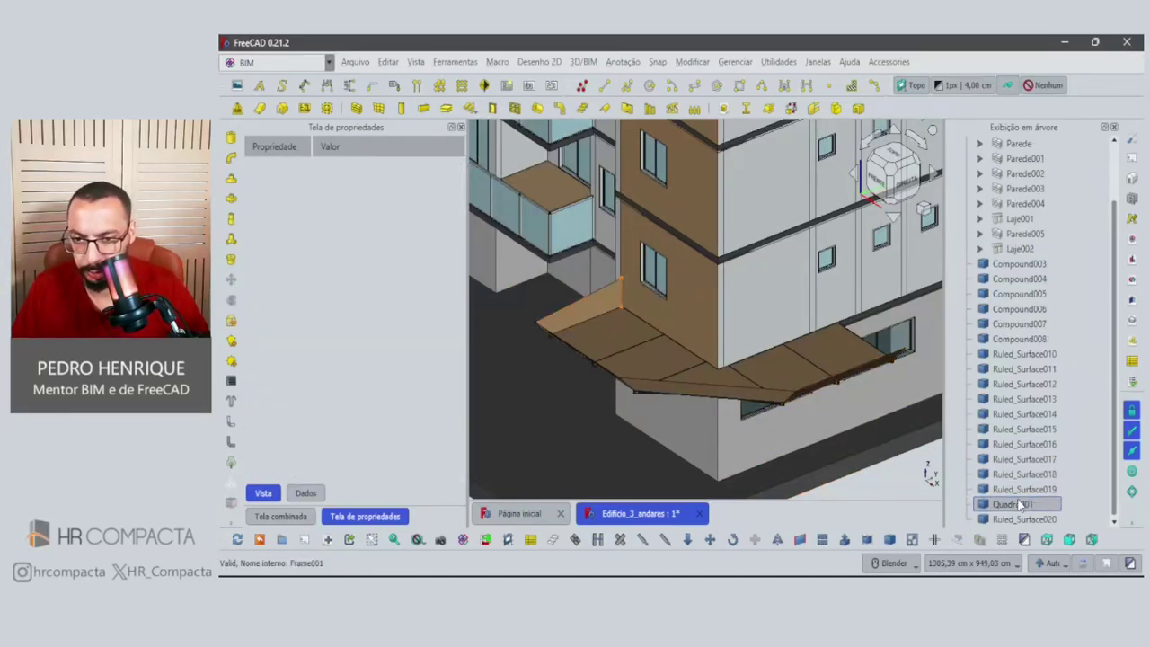
Copy Quadro001 as Quadro002, cancel the move, and select Ruled_Surface019's edge.
{"action": "left_click", "coordinate": [1020, 505]}
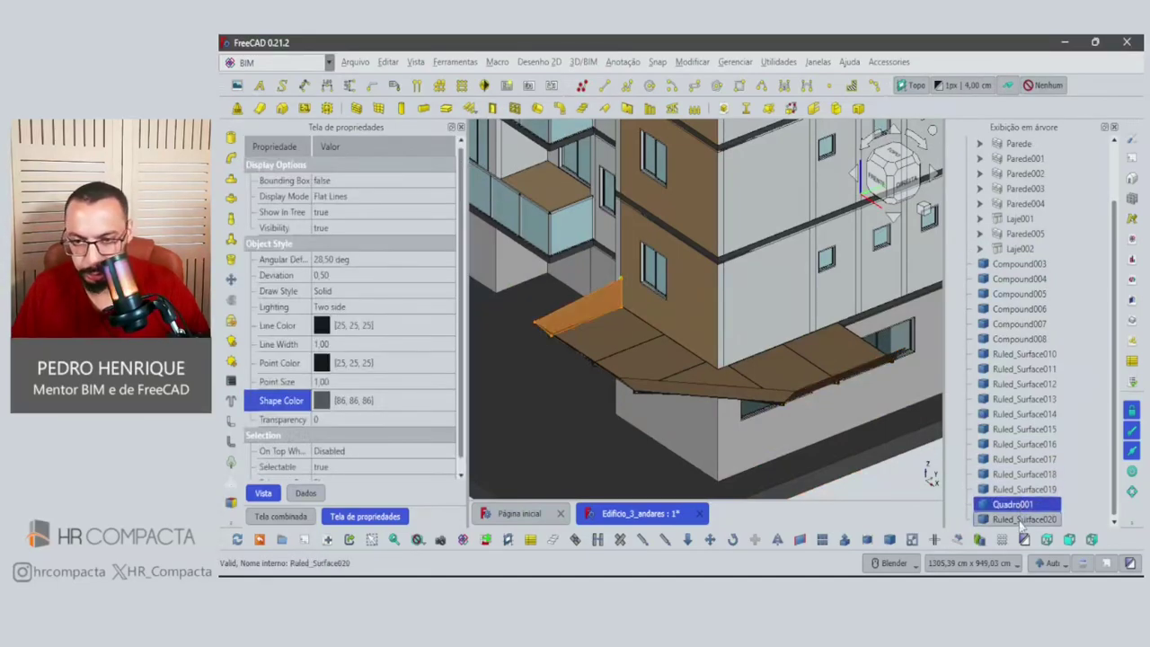
{"action": "scroll", "coordinate": [1024, 523], "scroll_direction": "down", "scroll_amount": 1}
{"action": "left_click", "coordinate": [1023, 520]}
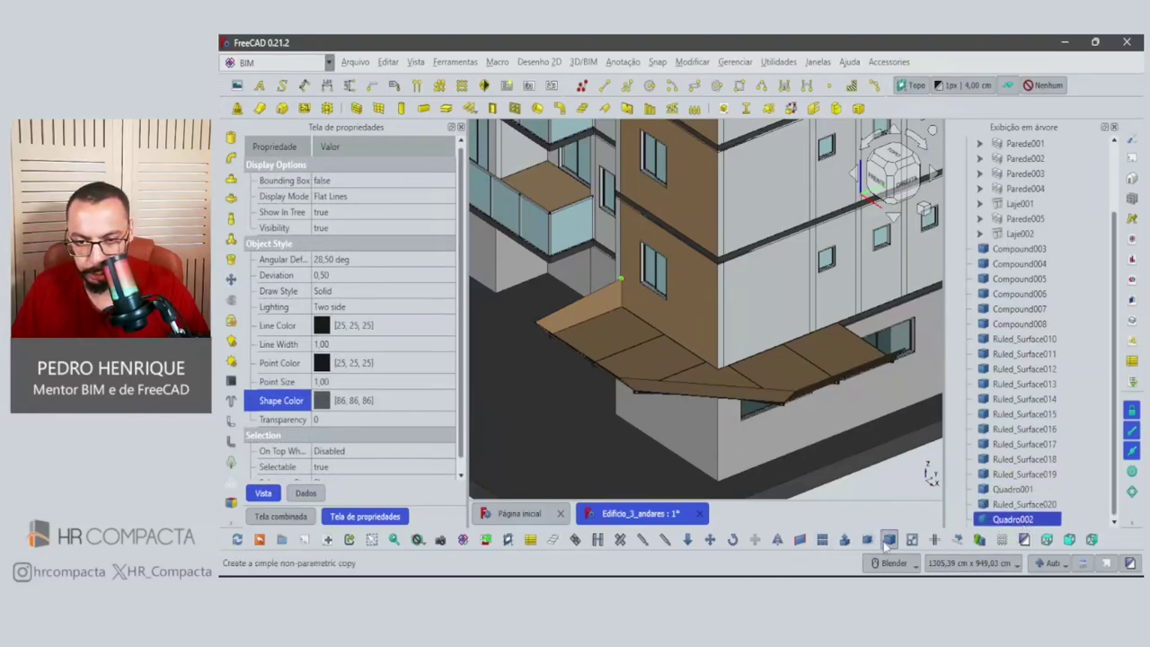
{"action": "left_click", "coordinate": [709, 539]}
{"action": "scroll", "coordinate": [637, 297], "scroll_direction": "up", "scroll_amount": 3}
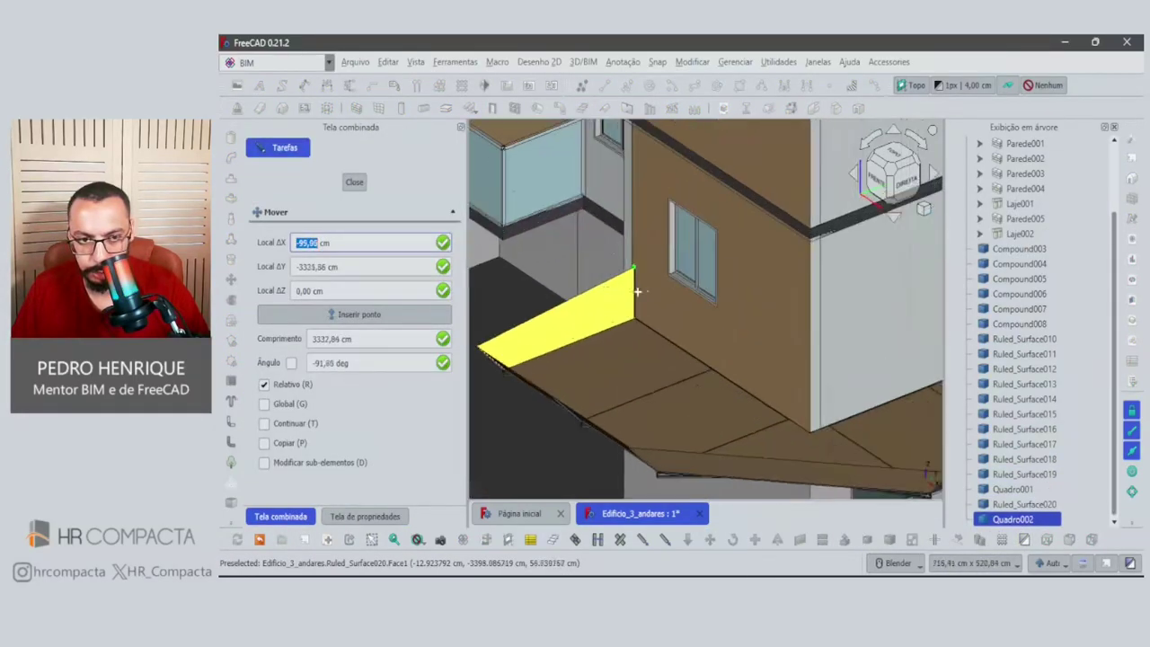
{"action": "scroll", "coordinate": [637, 291], "scroll_direction": "up", "scroll_amount": 5}
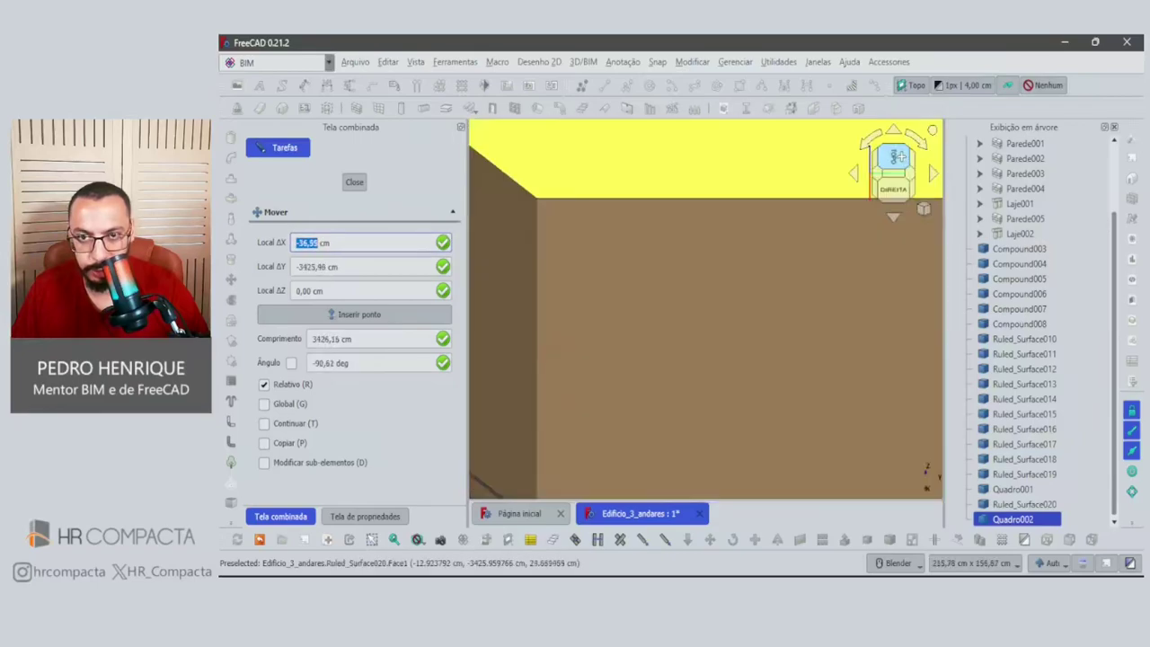
{"action": "left_click", "coordinate": [896, 157]}
{"action": "key", "text": "Escape"}
{"action": "mouse_move", "coordinate": [890, 162]}
{"action": "middle_mouse_down"}
{"action": "mouse_move", "coordinate": [668, 321]}
{"action": "mouse_move", "coordinate": [850, 391]}
{"action": "mouse_move", "coordinate": [901, 379]}
{"action": "mouse_move", "coordinate": [777, 393]}
{"action": "middle_mouse_up"}
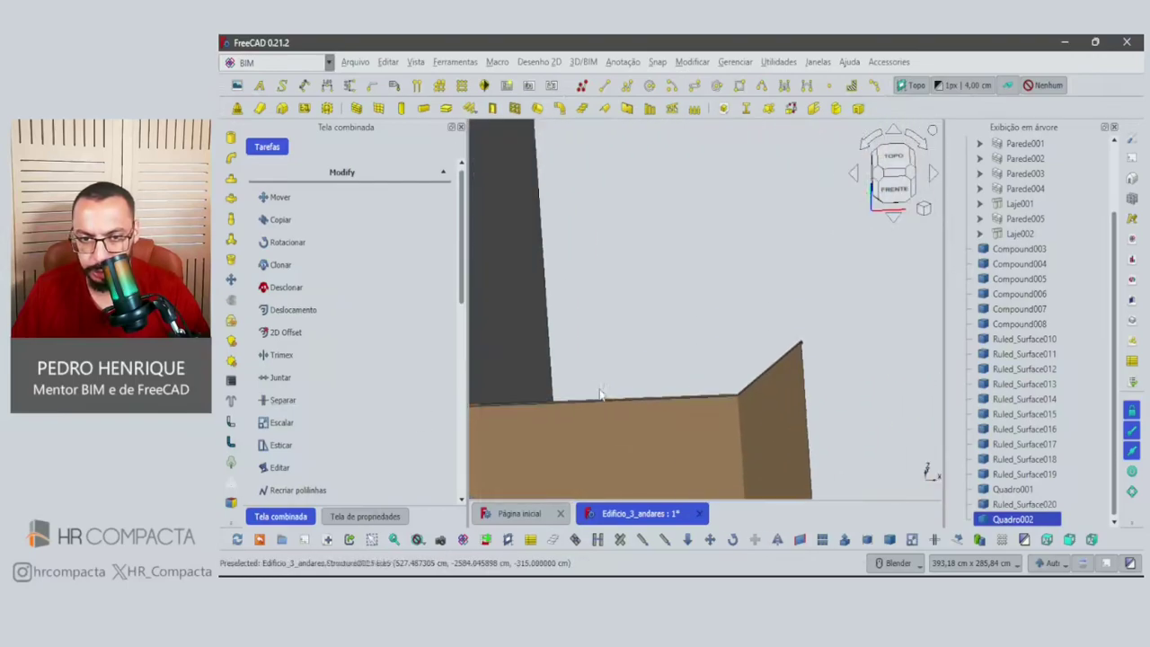
{"action": "scroll", "coordinate": [755, 386], "scroll_direction": "up", "scroll_amount": 5}
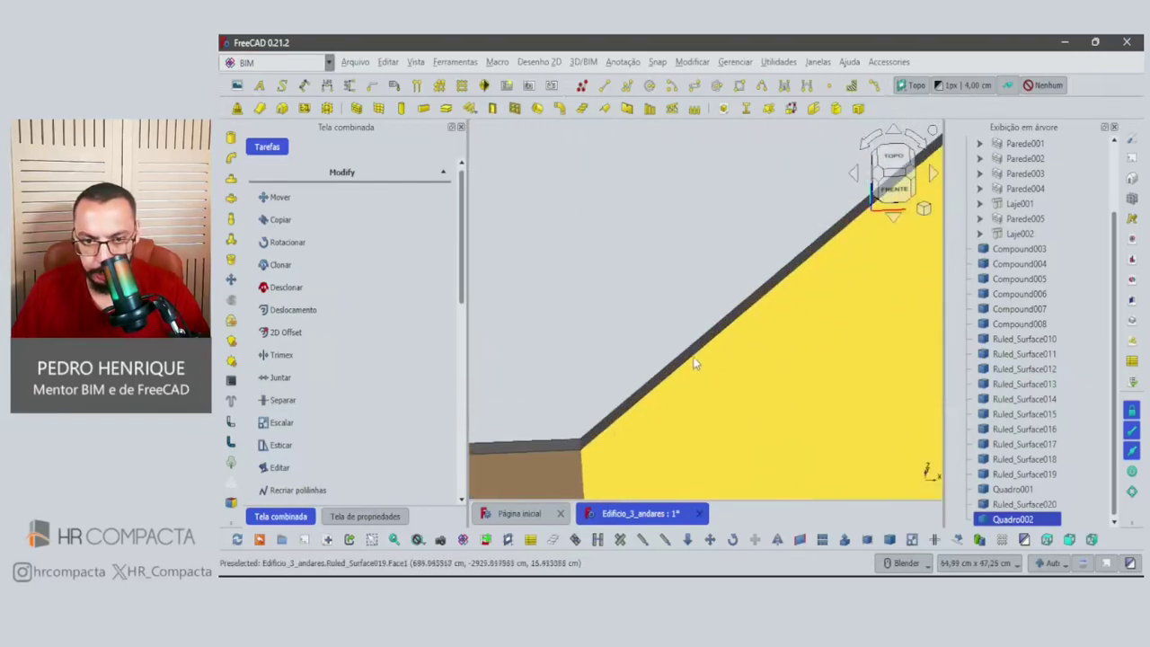
{"action": "left_click", "coordinate": [732, 449], "text": "ctrl"}
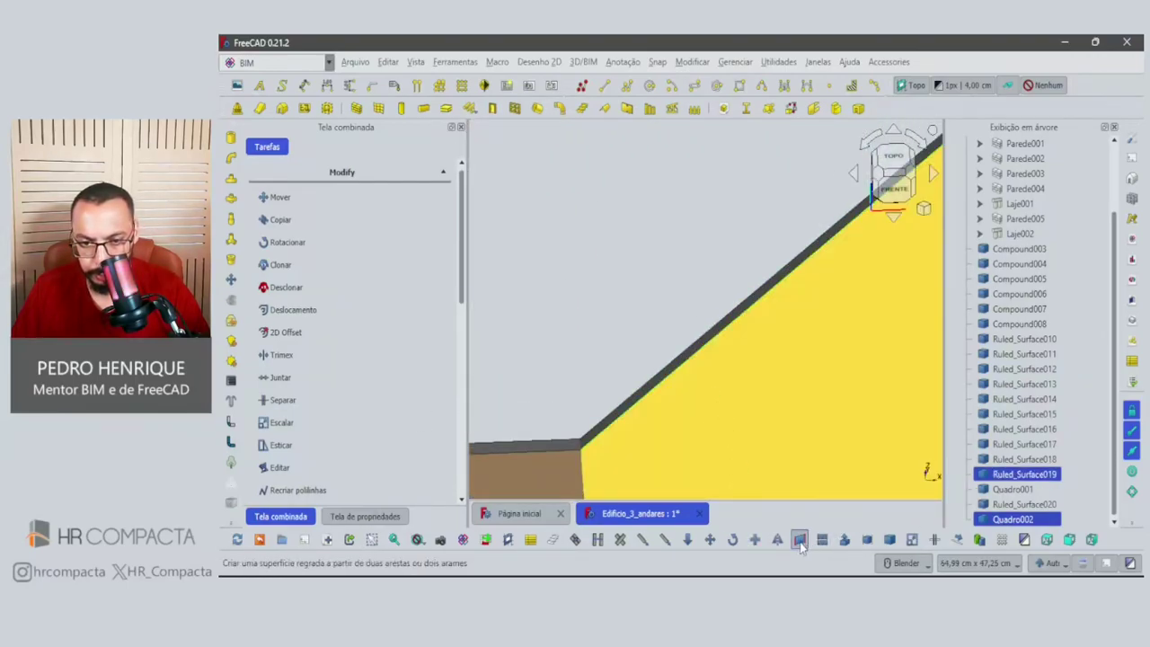
Create Ruled_Surface021 between Ruled_Surface019 and Quadro002 and color it tan.
{"action": "left_click", "coordinate": [799, 540]}
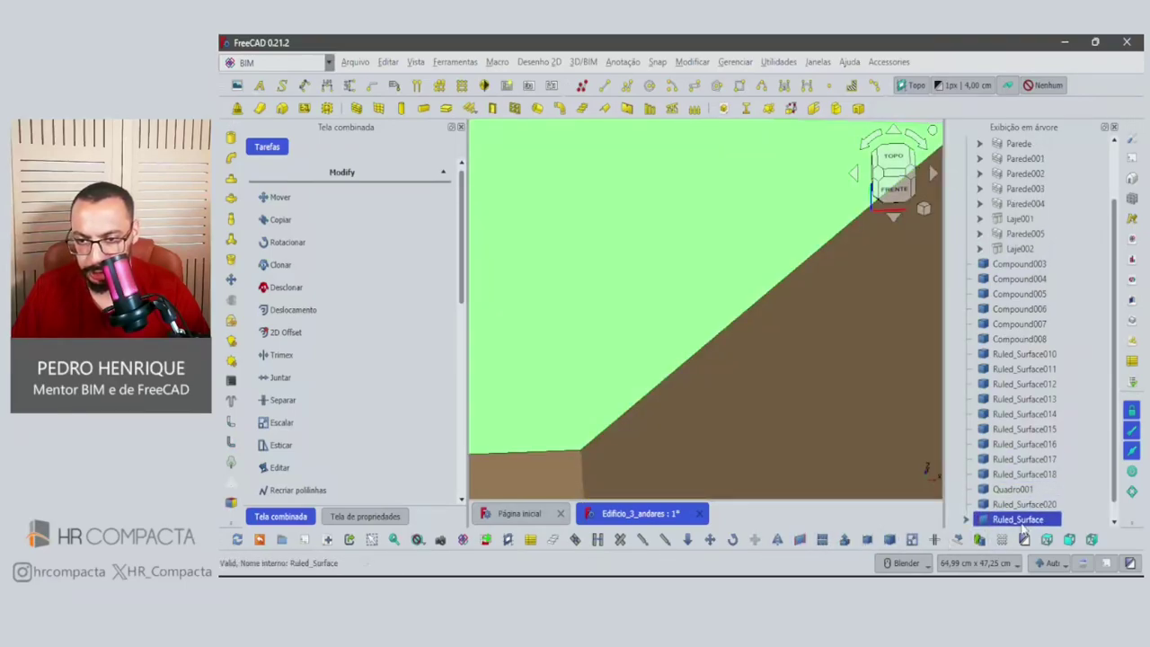
{"action": "left_click", "coordinate": [1023, 532]}
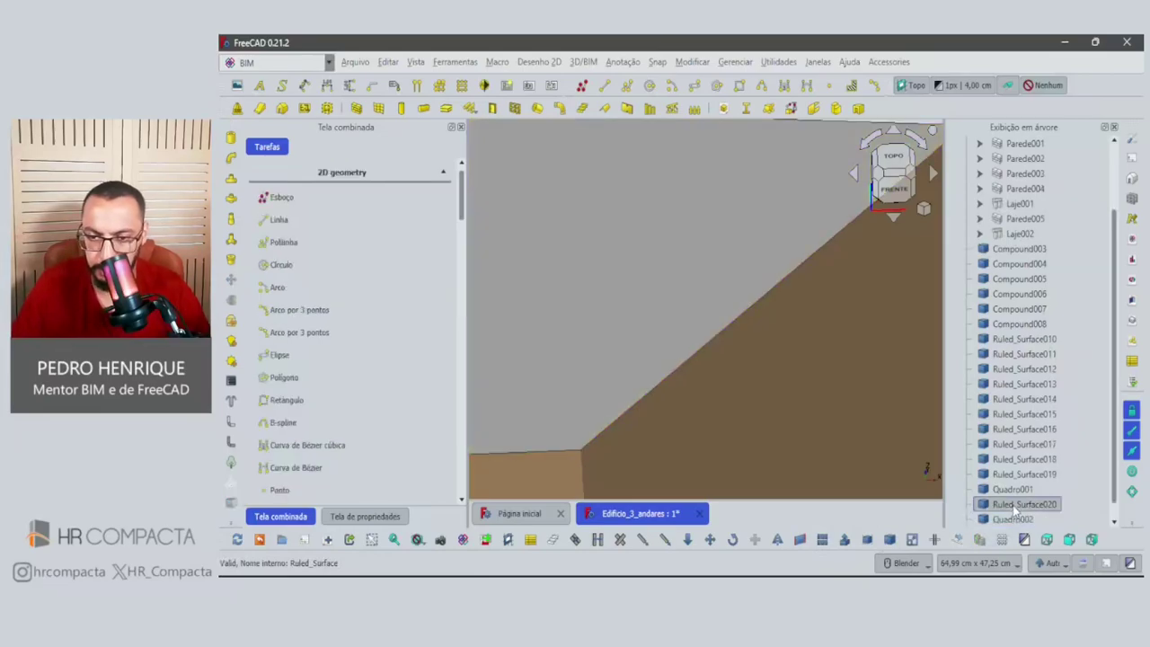
{"action": "left_click", "coordinate": [363, 517]}
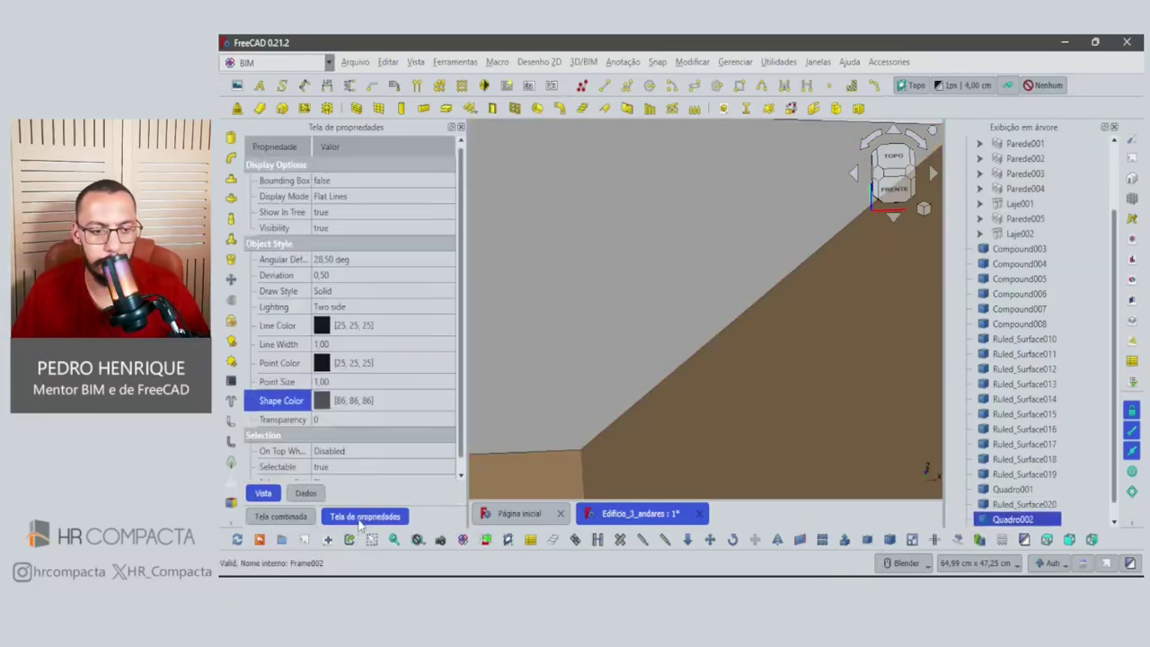
{"action": "double_click", "coordinate": [358, 406]}
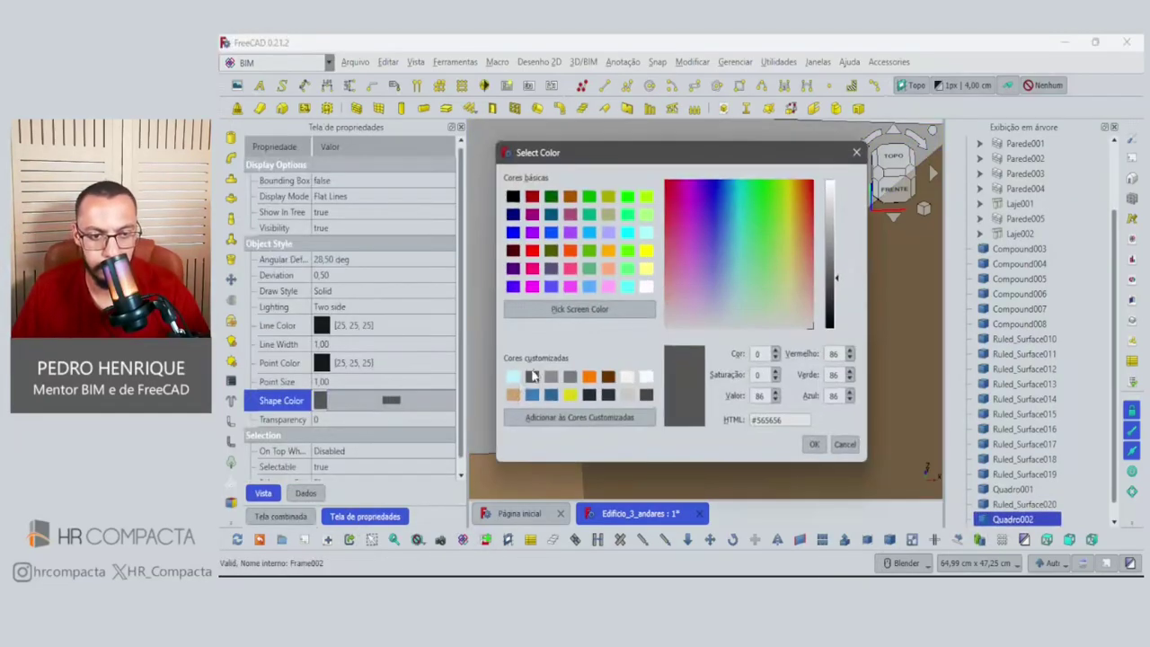
{"action": "left_click", "coordinate": [512, 395]}
{"action": "left_click", "coordinate": [819, 446]}
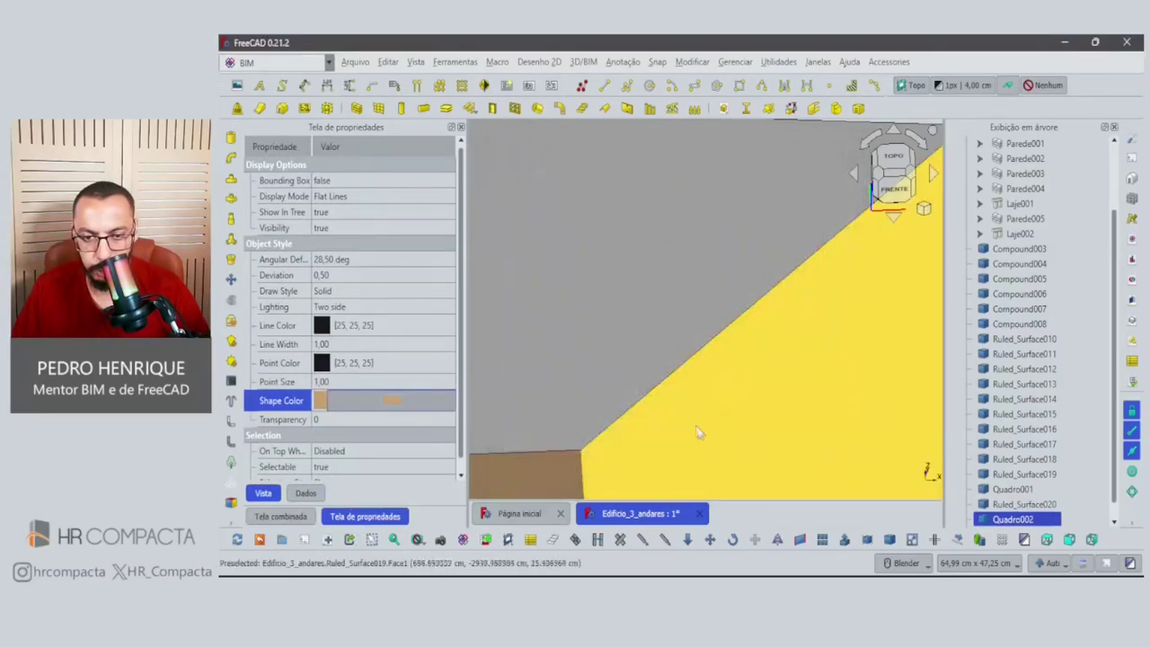
{"action": "left_click", "coordinate": [729, 249]}
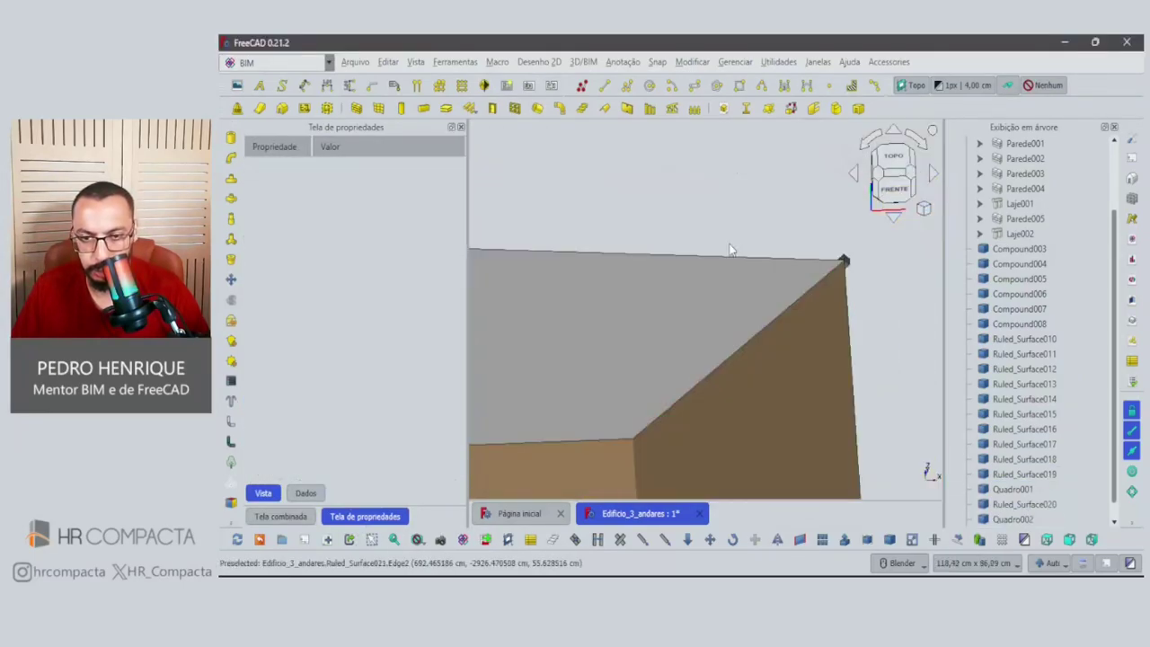
{"action": "left_click", "coordinate": [683, 297]}
{"action": "left_click", "coordinate": [349, 400]}
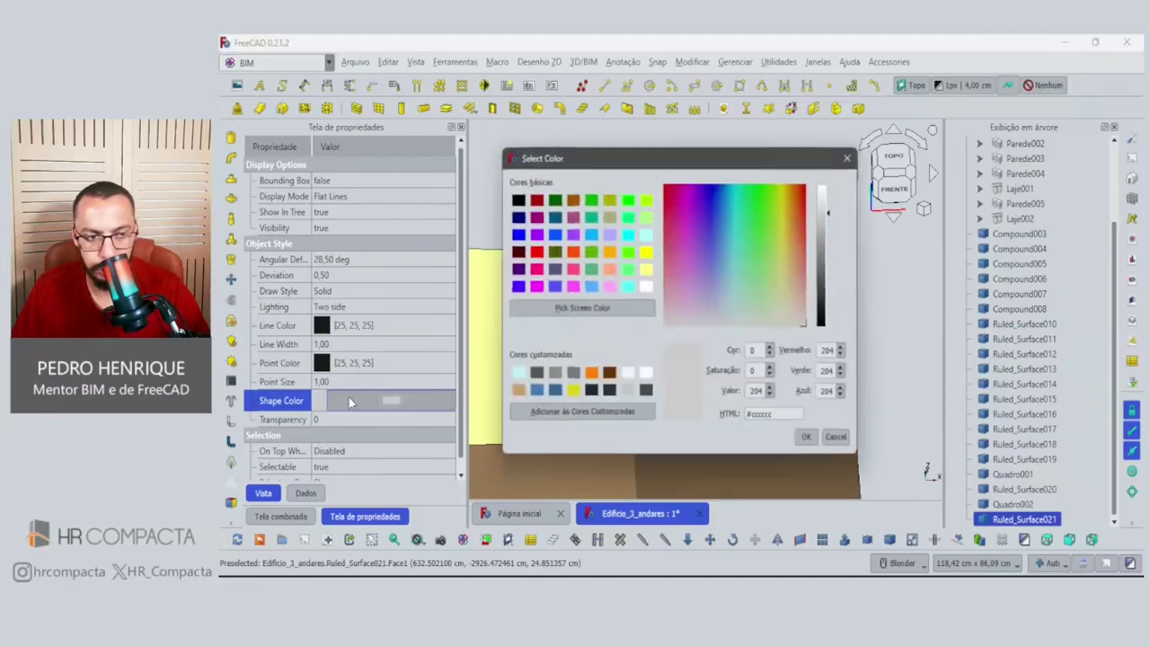
{"action": "key", "text": "Return"}
Make the Quadro002 frame dark grey.
{"action": "left_click", "coordinate": [611, 321]}
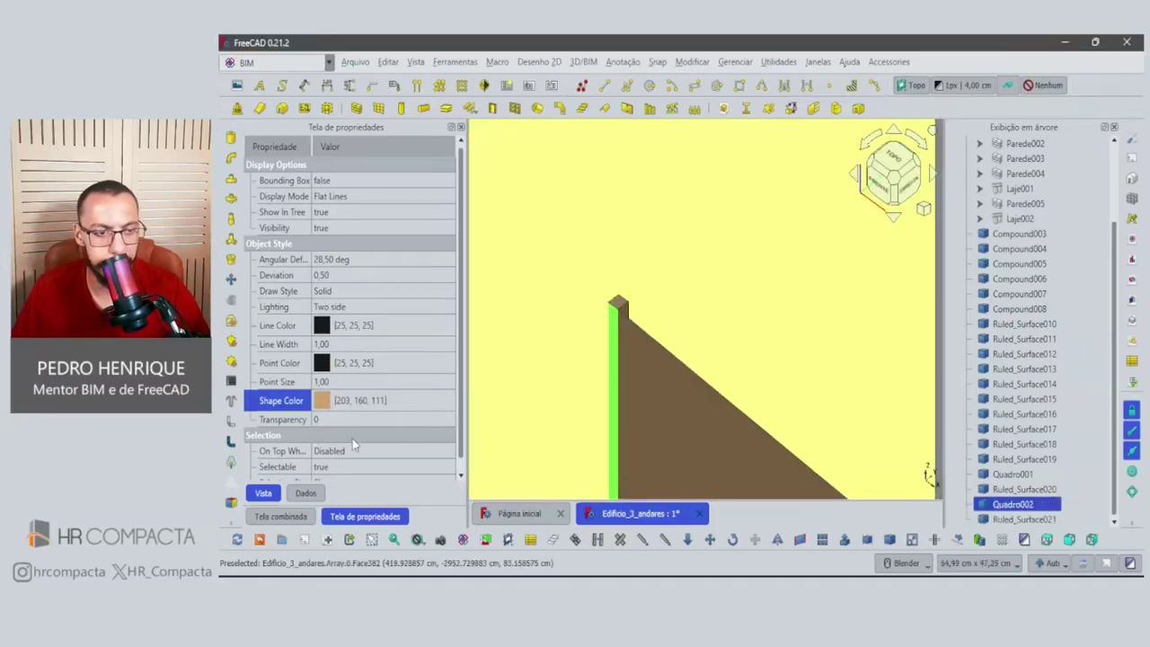
{"action": "left_click", "coordinate": [359, 404]}
{"action": "left_click", "coordinate": [532, 377]}
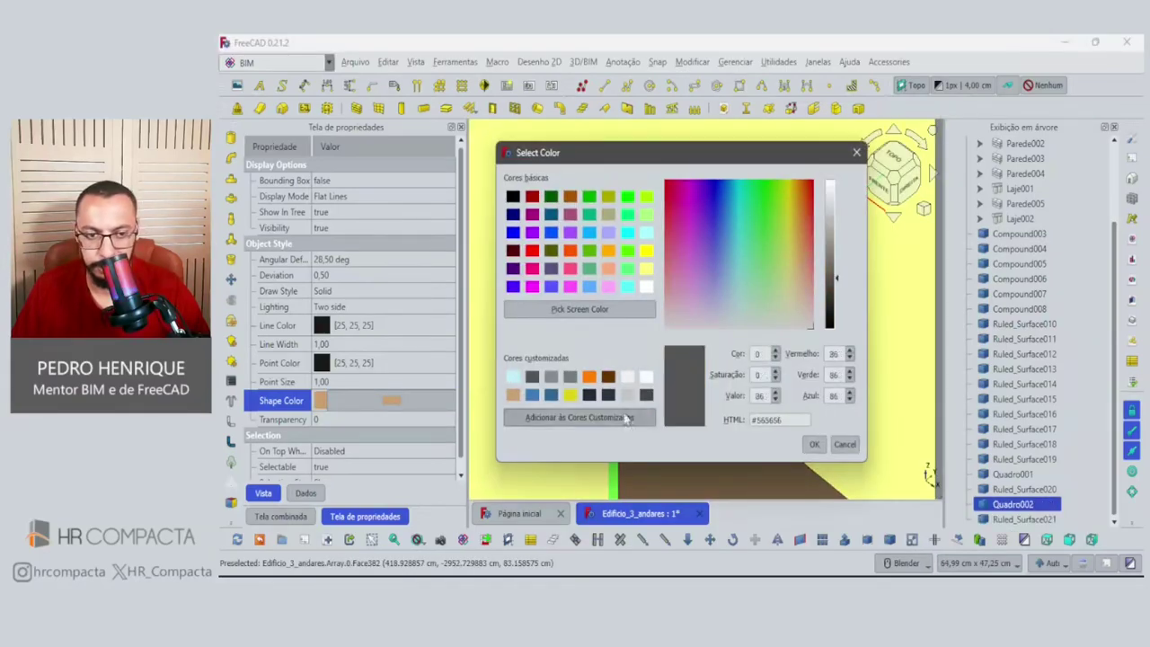
{"action": "left_click", "coordinate": [813, 444]}
{"action": "scroll", "coordinate": [648, 400], "scroll_direction": "down", "scroll_amount": 3}
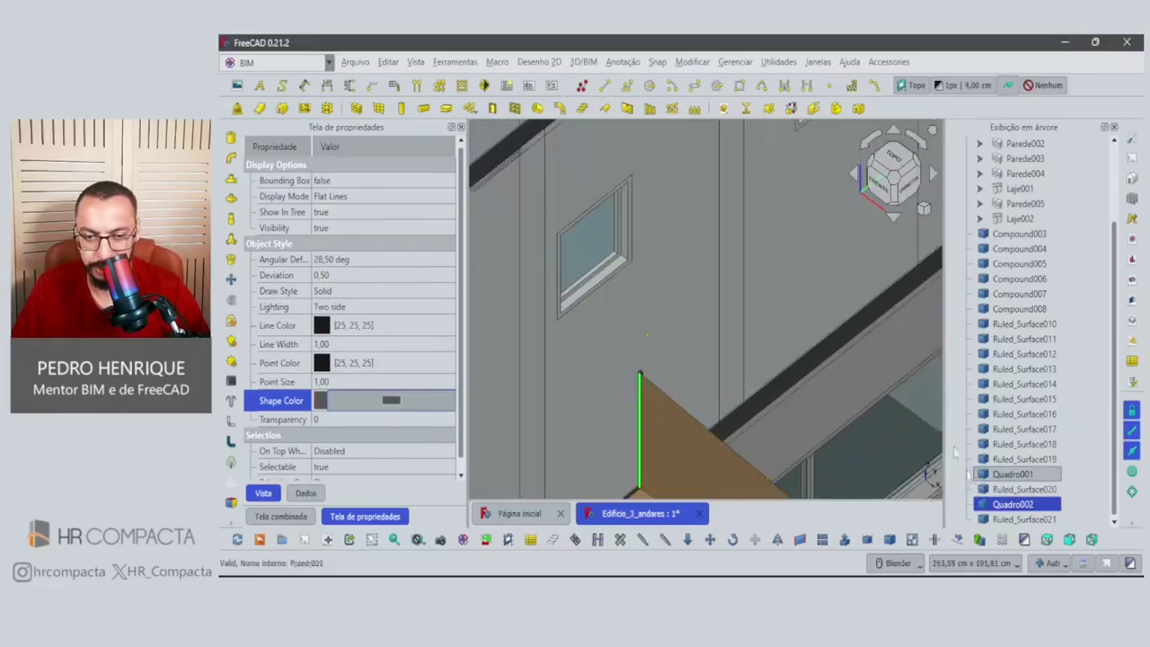
{"action": "left_click", "coordinate": [877, 432]}
Hide the lower slab Laje002 to look under the canopy.
{"action": "scroll", "coordinate": [877, 432], "scroll_direction": "up", "scroll_amount": 2}
{"action": "scroll", "coordinate": [815, 449], "scroll_direction": "up", "scroll_amount": 2}
{"action": "scroll", "coordinate": [808, 454], "scroll_direction": "down", "scroll_amount": 3}
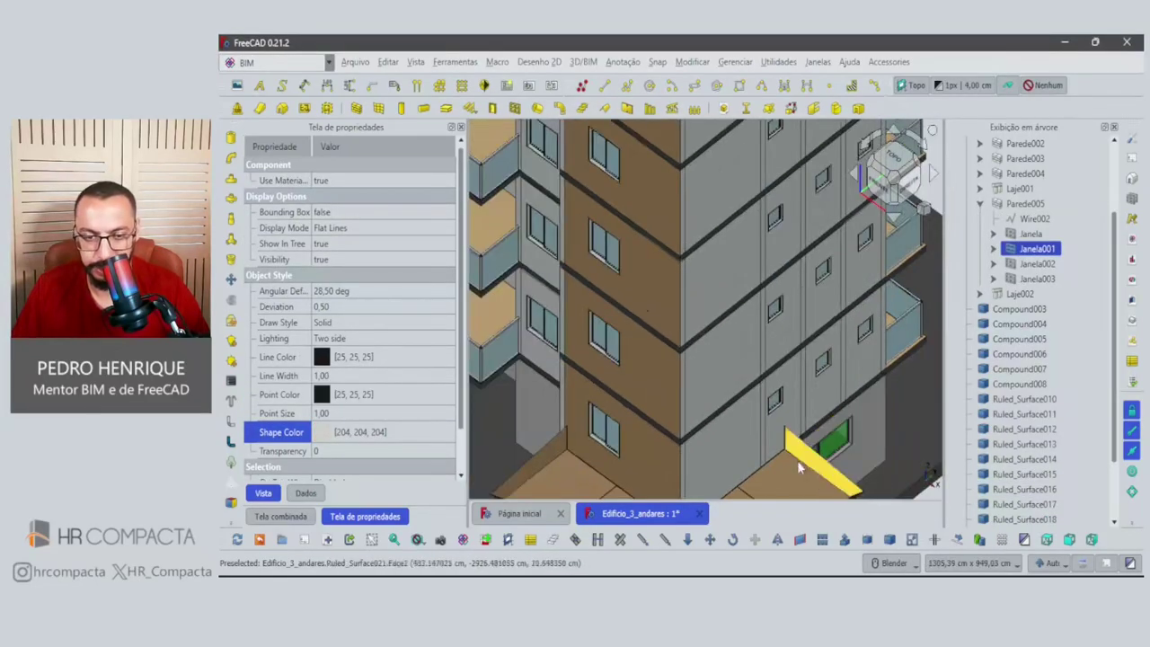
{"action": "mouse_move", "coordinate": [797, 460]}
{"action": "middle_mouse_down"}
{"action": "mouse_move", "coordinate": [637, 355]}
{"action": "mouse_move", "coordinate": [752, 263]}
{"action": "mouse_move", "coordinate": [647, 405]}
{"action": "middle_mouse_up"}
{"action": "scroll", "coordinate": [637, 355], "scroll_direction": "up", "scroll_amount": 3}
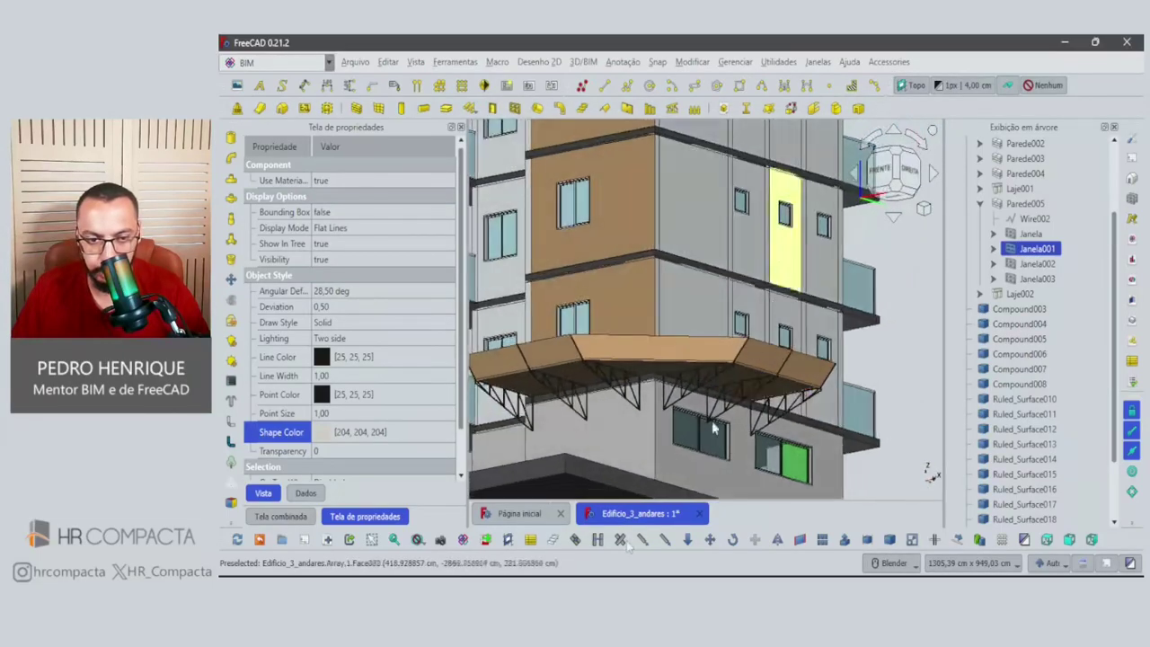
{"action": "left_click", "coordinate": [563, 491]}
{"action": "key", "text": "space"}
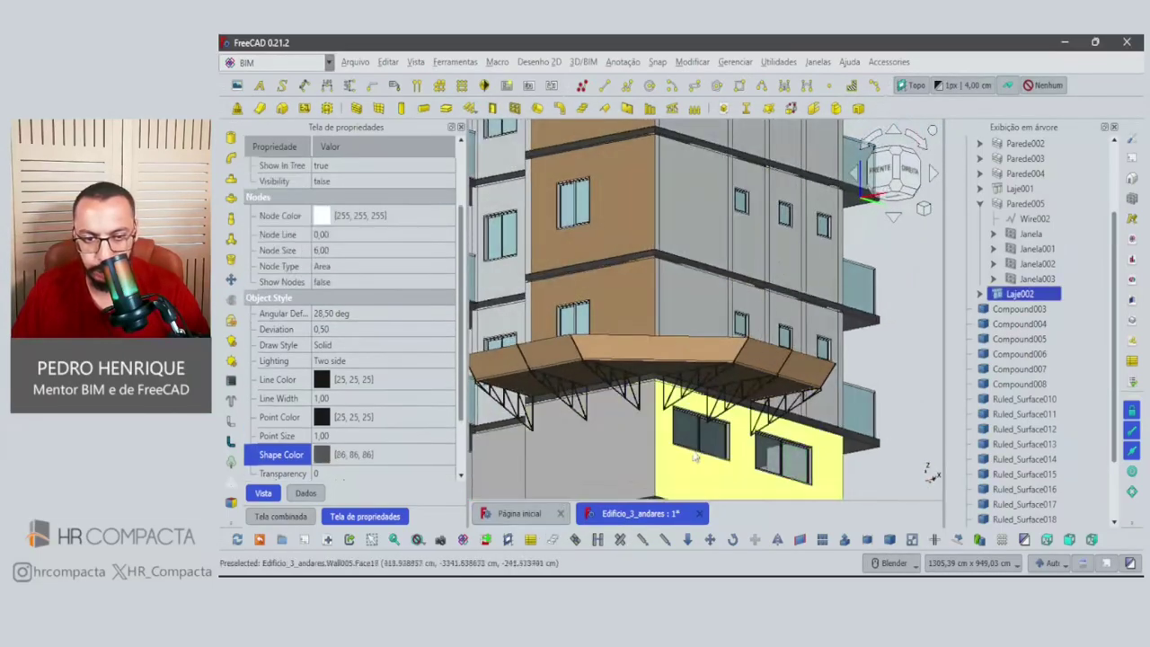
{"action": "middle_click_drag", "start_coordinate": [563, 490], "coordinate": [780, 406]}
Zoom and orbit to view the canopy from the low front and from above.
{"action": "scroll", "coordinate": [780, 406], "scroll_direction": "up", "scroll_amount": 2}
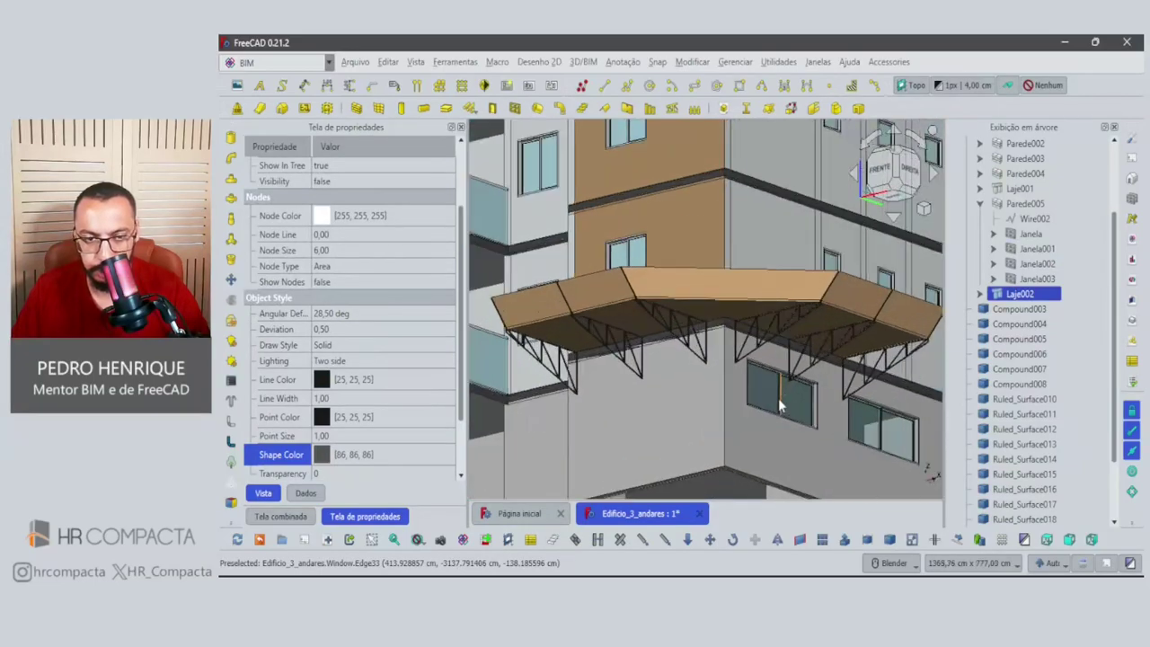
{"action": "scroll", "coordinate": [779, 399], "scroll_direction": "down", "scroll_amount": 1}
{"action": "scroll", "coordinate": [778, 399], "scroll_direction": "down", "scroll_amount": 2}
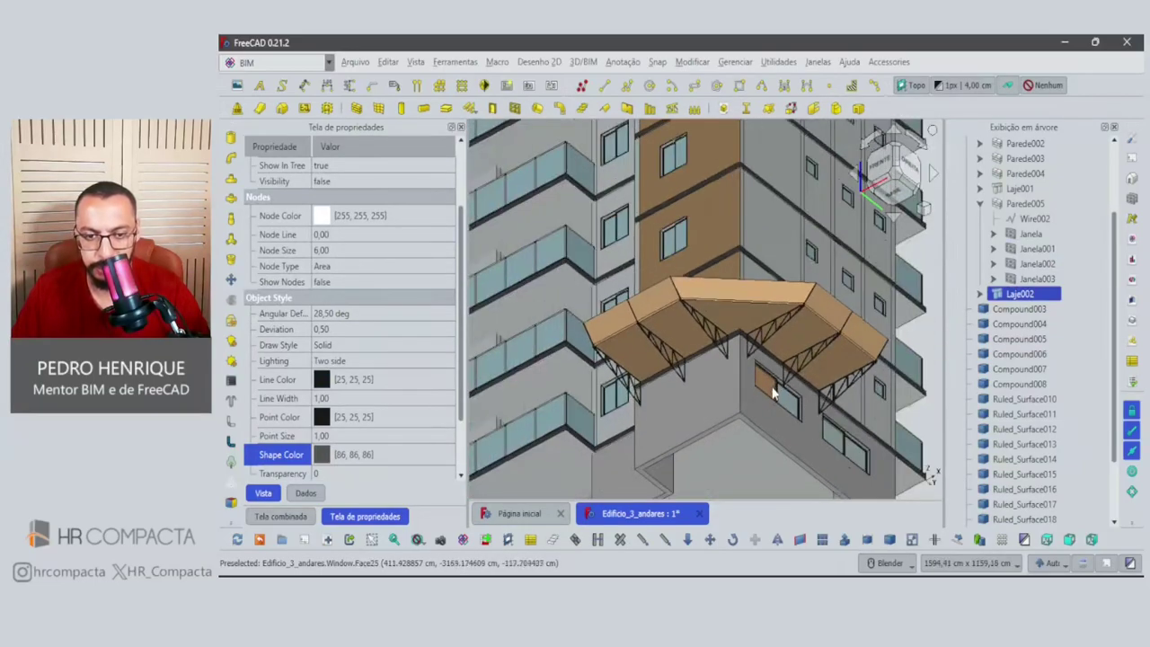
{"action": "scroll", "coordinate": [773, 398], "scroll_direction": "down", "scroll_amount": 2}
{"action": "scroll", "coordinate": [770, 398], "scroll_direction": "down", "scroll_amount": 2}
{"action": "scroll", "coordinate": [768, 401], "scroll_direction": "up", "scroll_amount": 1}
{"action": "scroll", "coordinate": [766, 404], "scroll_direction": "up", "scroll_amount": 3}
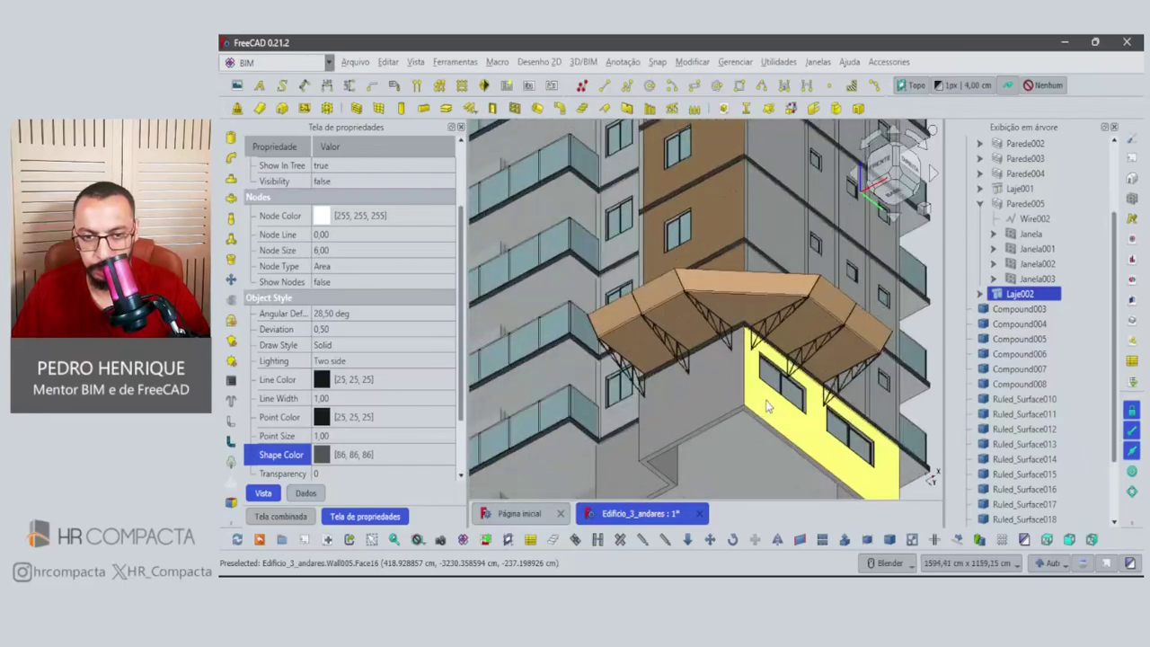
{"action": "scroll", "coordinate": [765, 405], "scroll_direction": "up", "scroll_amount": 1}
{"action": "middle_click_drag", "start_coordinate": [766, 405], "coordinate": [760, 479]}
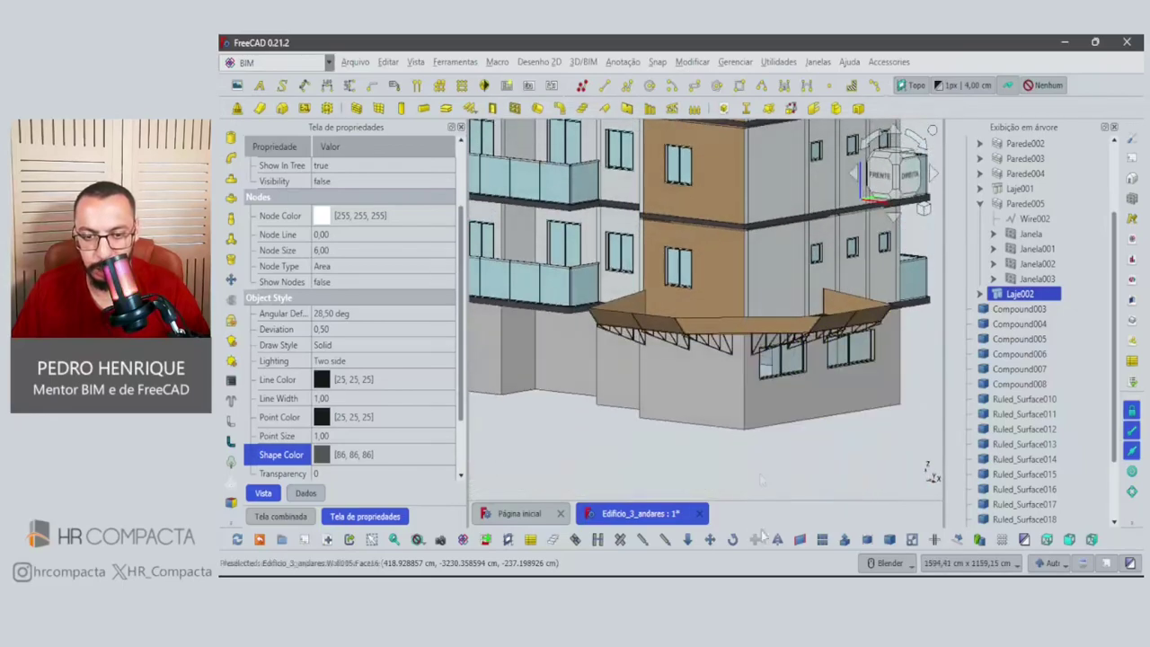
{"action": "middle_click_drag", "start_coordinate": [761, 422], "coordinate": [745, 408]}
Merge Compound003 through Ruled_Surface021 into one new compound, Compound009.
{"action": "key", "text": "1"}
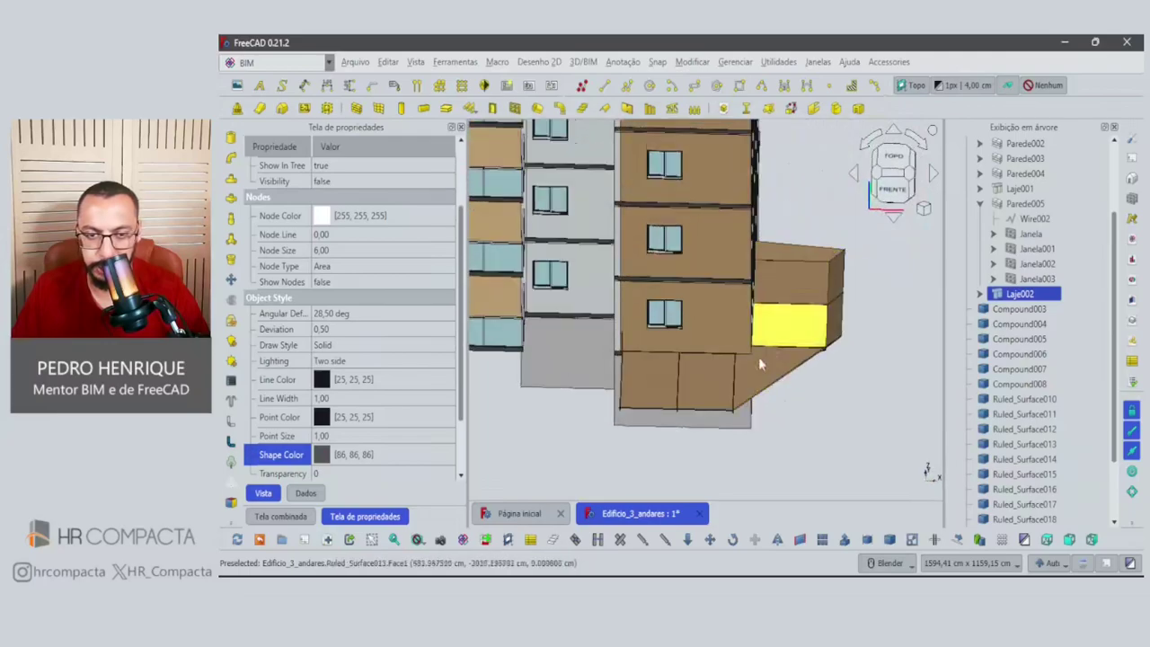
{"action": "left_click", "coordinate": [674, 395]}
{"action": "left_click", "coordinate": [1024, 308]}
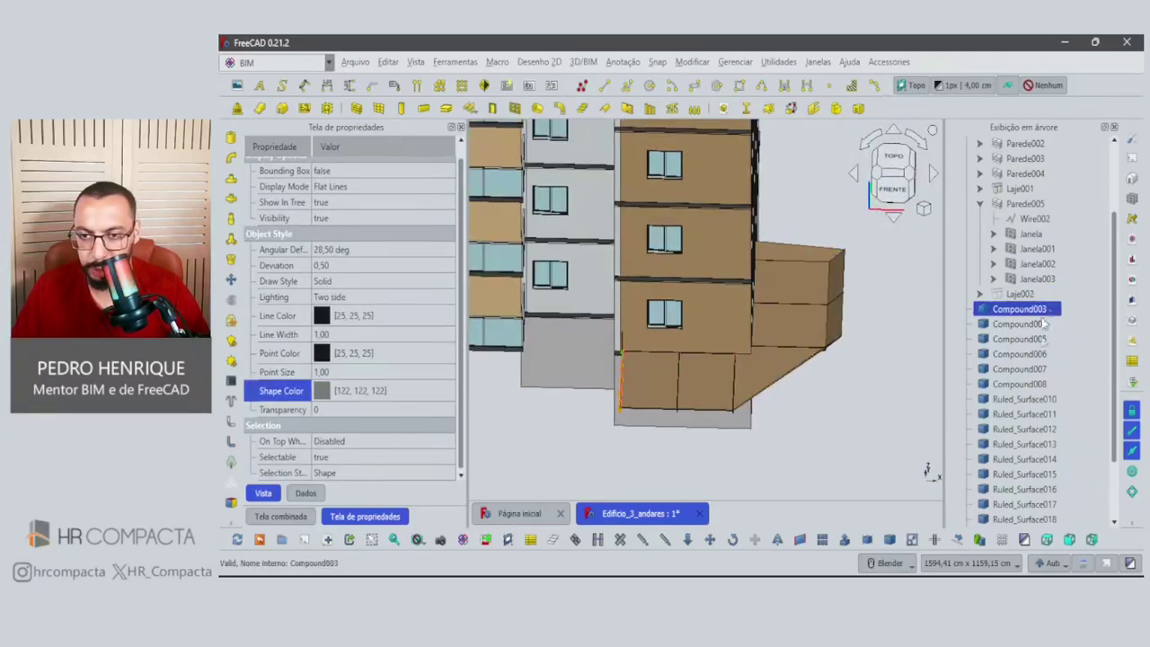
{"action": "scroll", "coordinate": [1024, 445], "scroll_direction": "down", "scroll_amount": 2}
{"action": "left_click", "coordinate": [1023, 519], "text": "shift"}
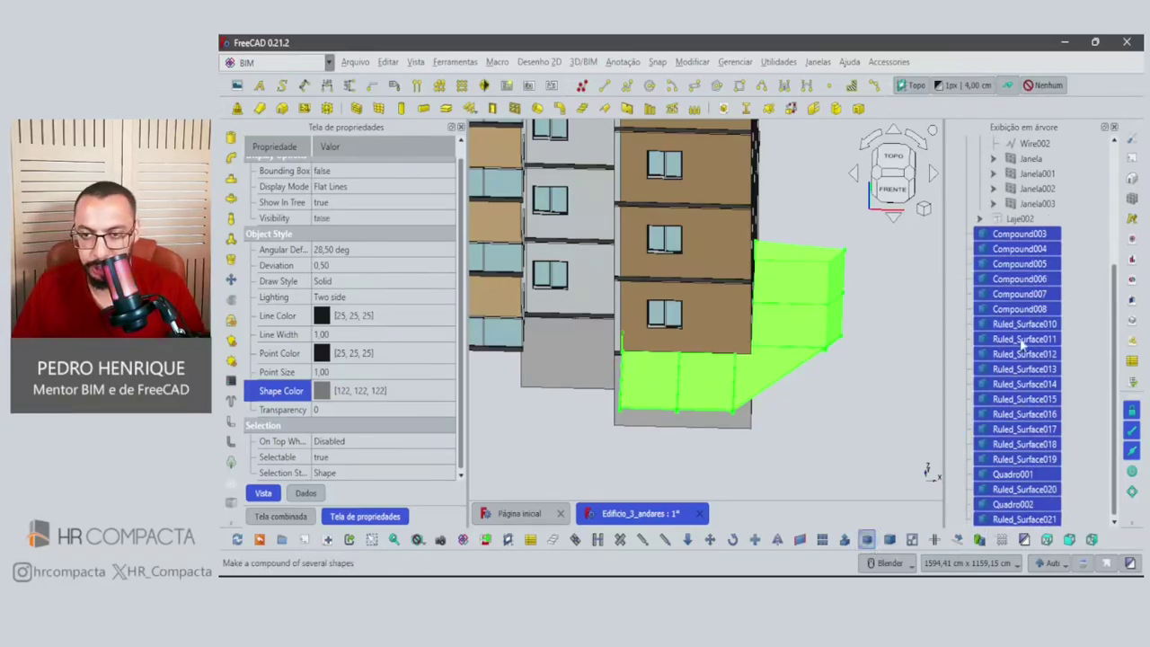
{"action": "left_click", "coordinate": [1006, 402]}
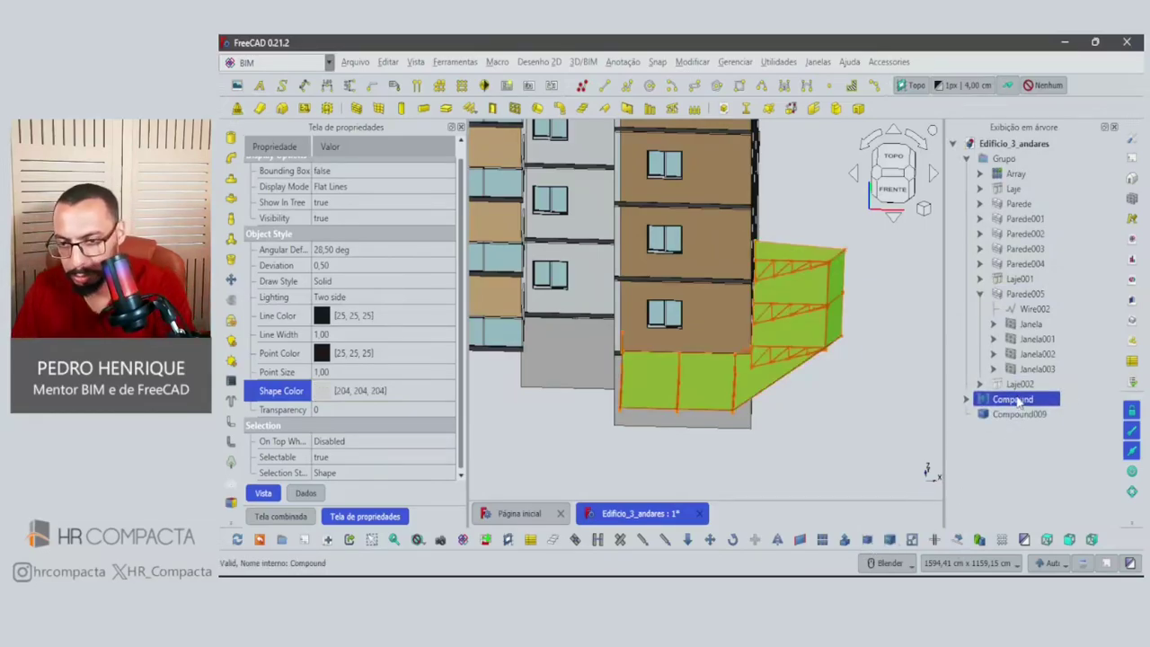
{"action": "key", "text": "ctrl+z"}
{"action": "left_click", "coordinate": [1015, 401]}
{"action": "scroll", "coordinate": [1013, 411], "scroll_direction": "down", "scroll_amount": 4}
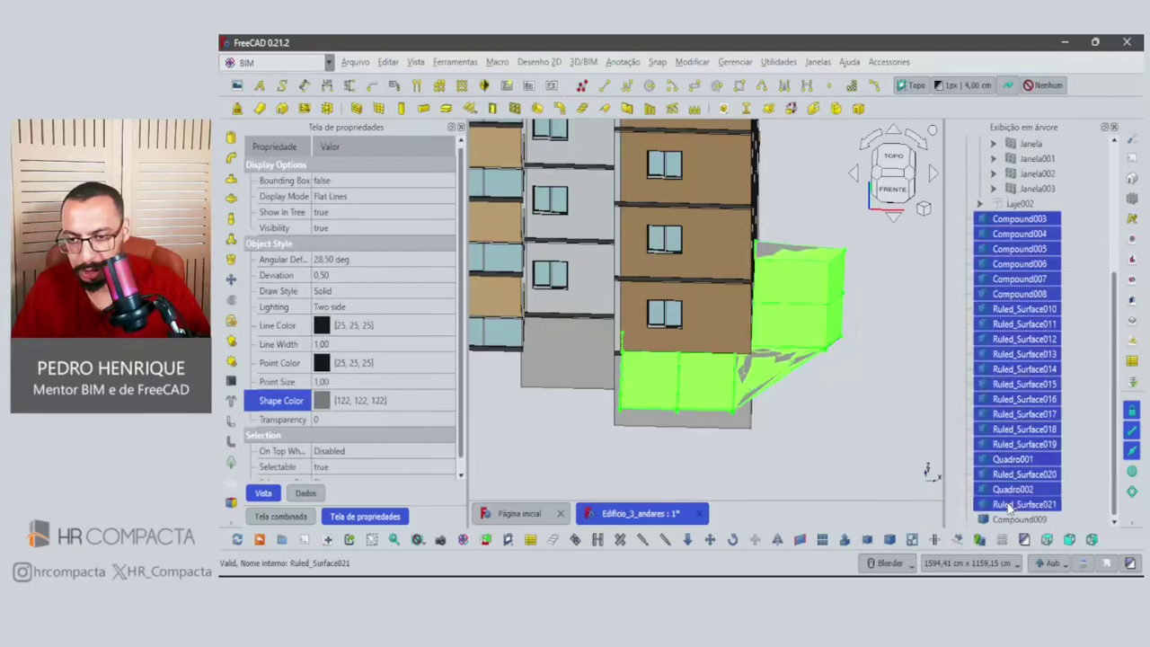
{"action": "left_click", "coordinate": [1016, 505], "text": "shift"}
Turn Compound009 into the BIM component Componente and review its data properties.
{"action": "left_click", "coordinate": [1013, 401]}
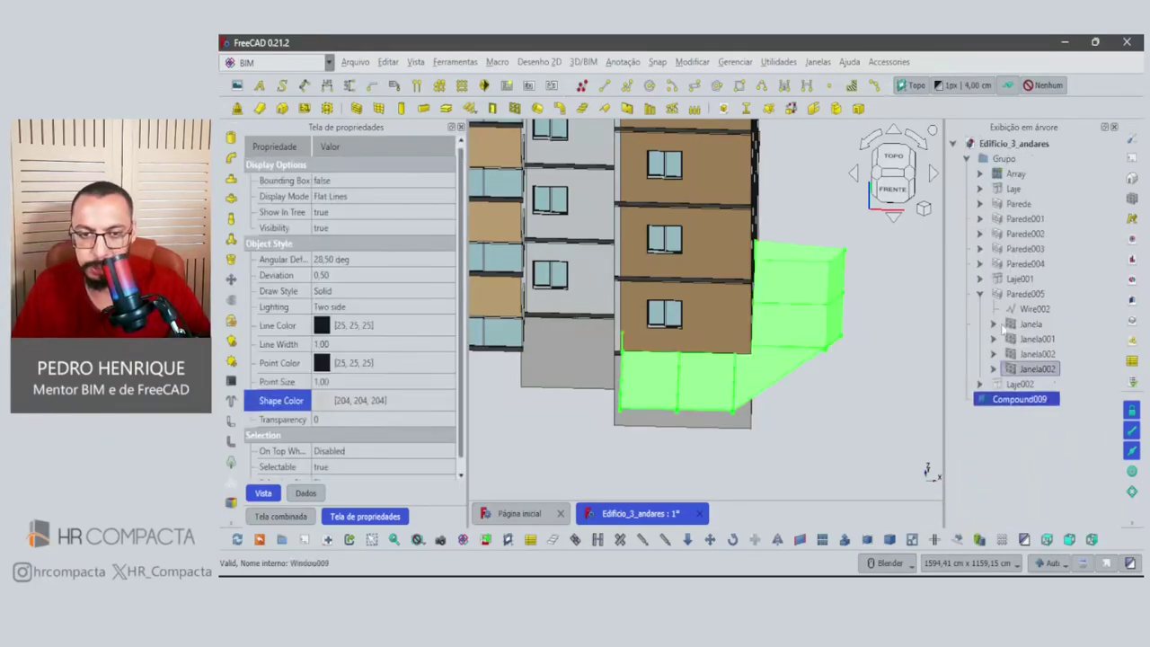
{"action": "left_click", "coordinate": [858, 110]}
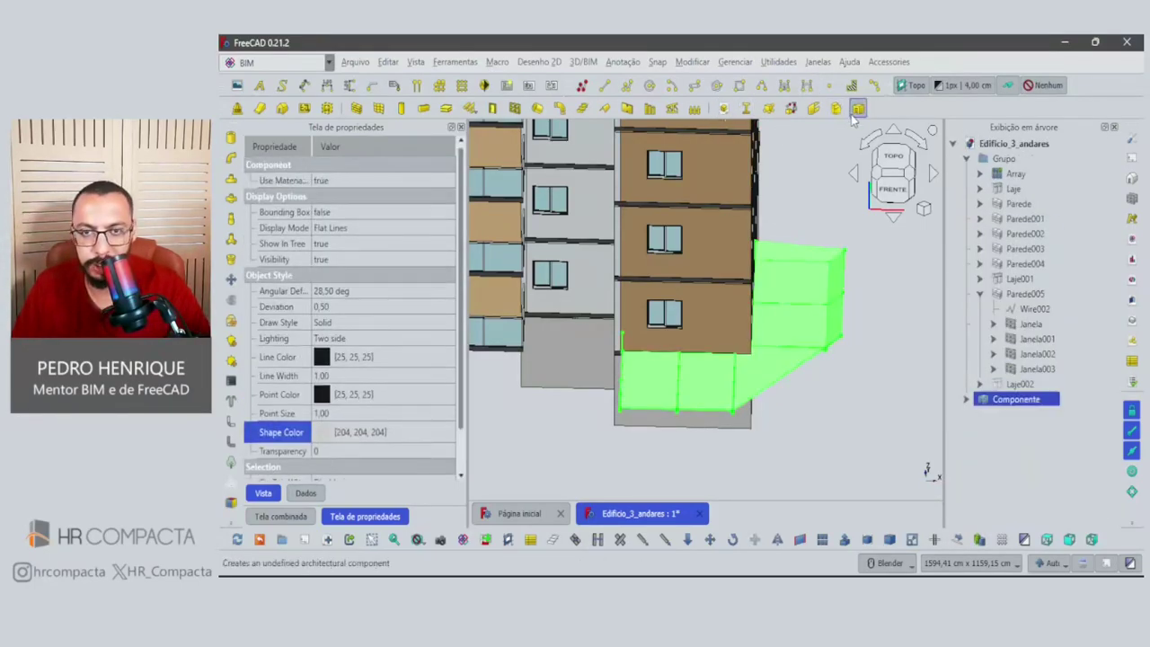
{"action": "scroll", "coordinate": [384, 454], "scroll_direction": "down", "scroll_amount": 1}
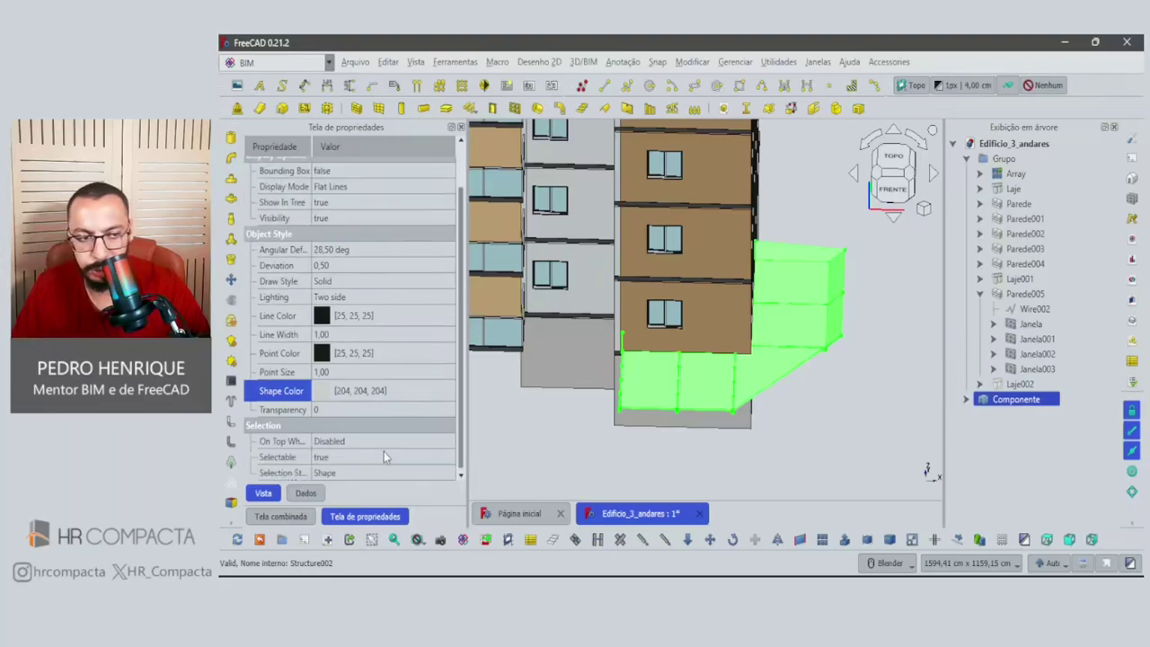
{"action": "left_click", "coordinate": [306, 493]}
{"action": "scroll", "coordinate": [337, 362], "scroll_direction": "down", "scroll_amount": 5}
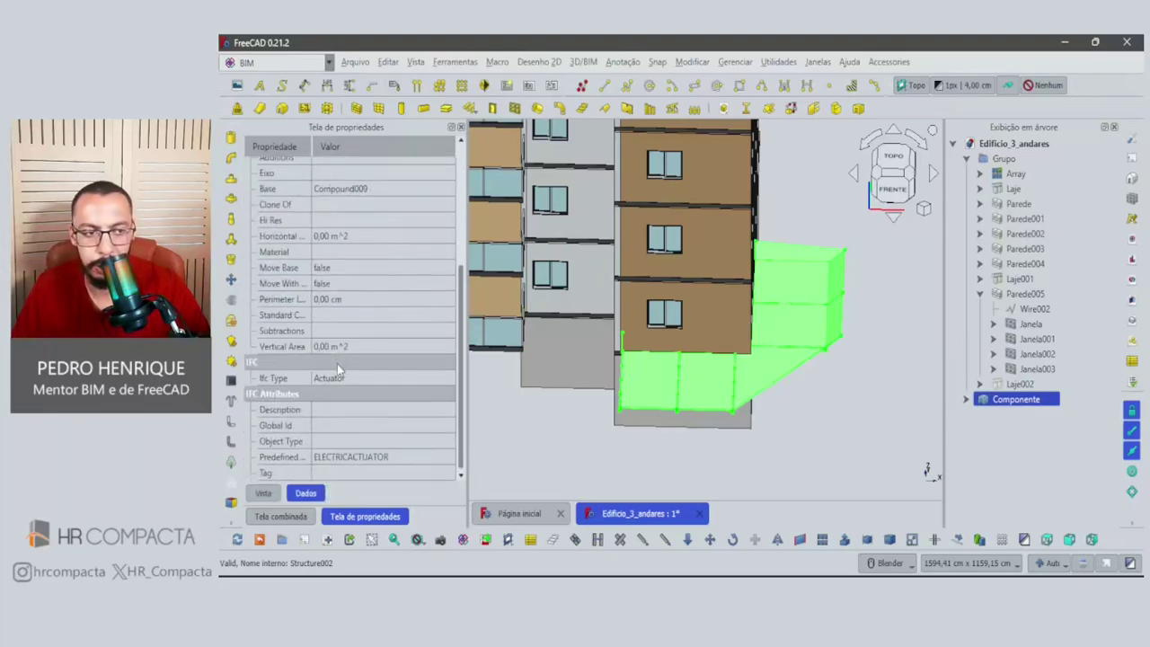
Set Componente's shape colour to tan #cba06f (203, 160, 111).
{"action": "left_click", "coordinate": [844, 427]}
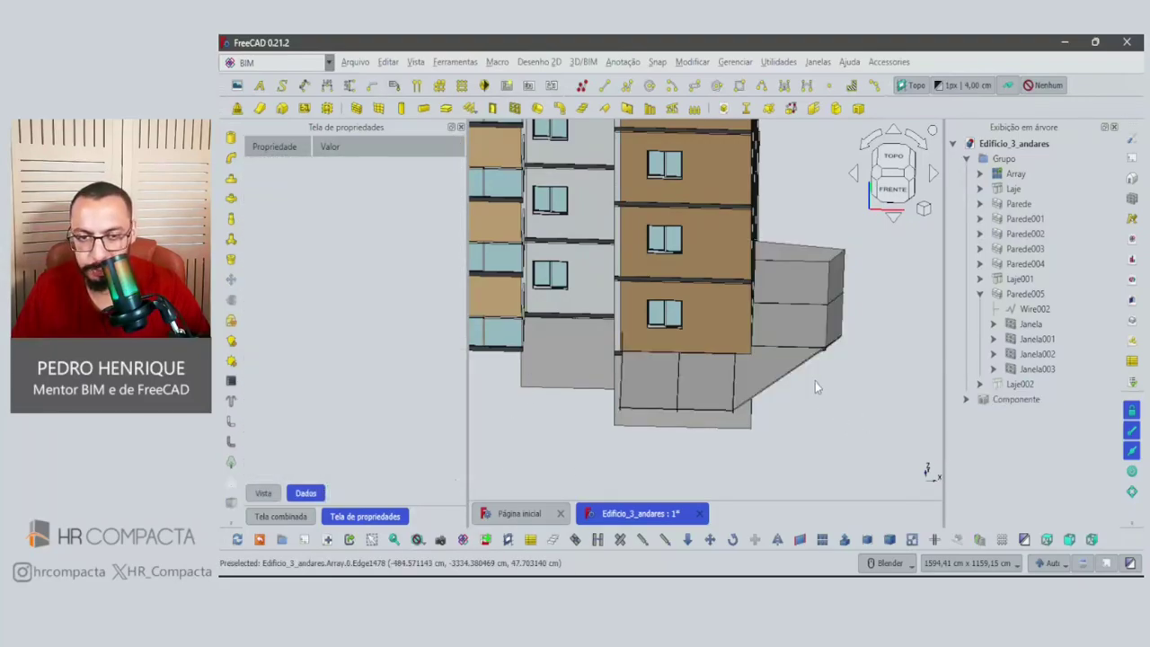
{"action": "middle_click_drag", "start_coordinate": [814, 383], "coordinate": [726, 334]}
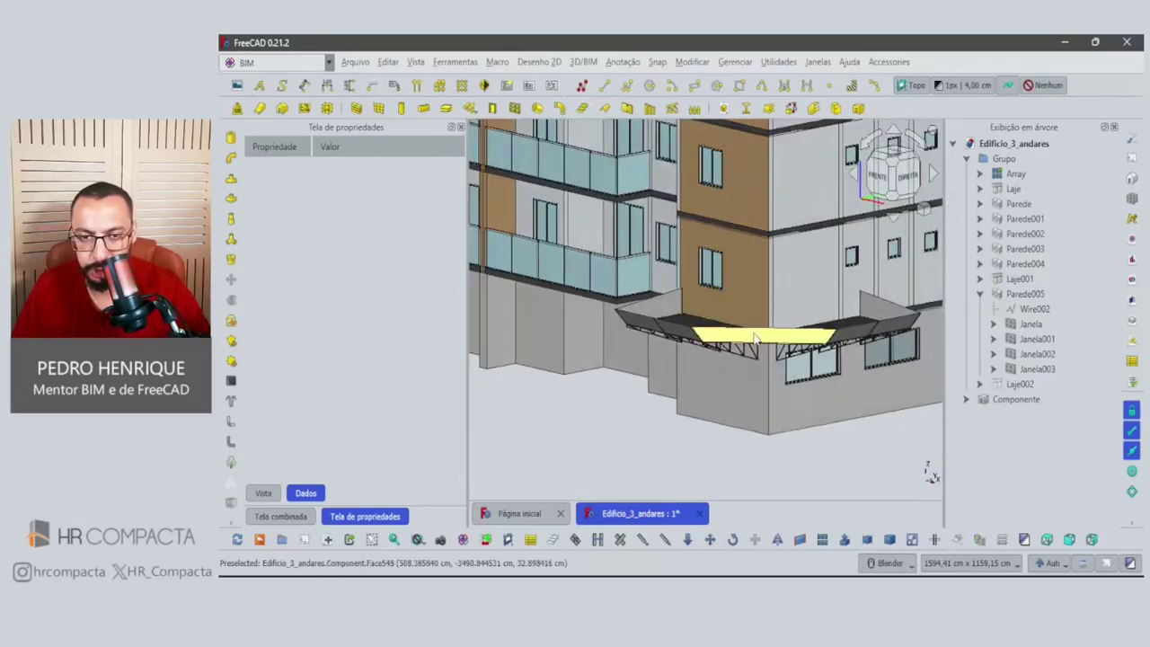
{"action": "left_click", "coordinate": [755, 340]}
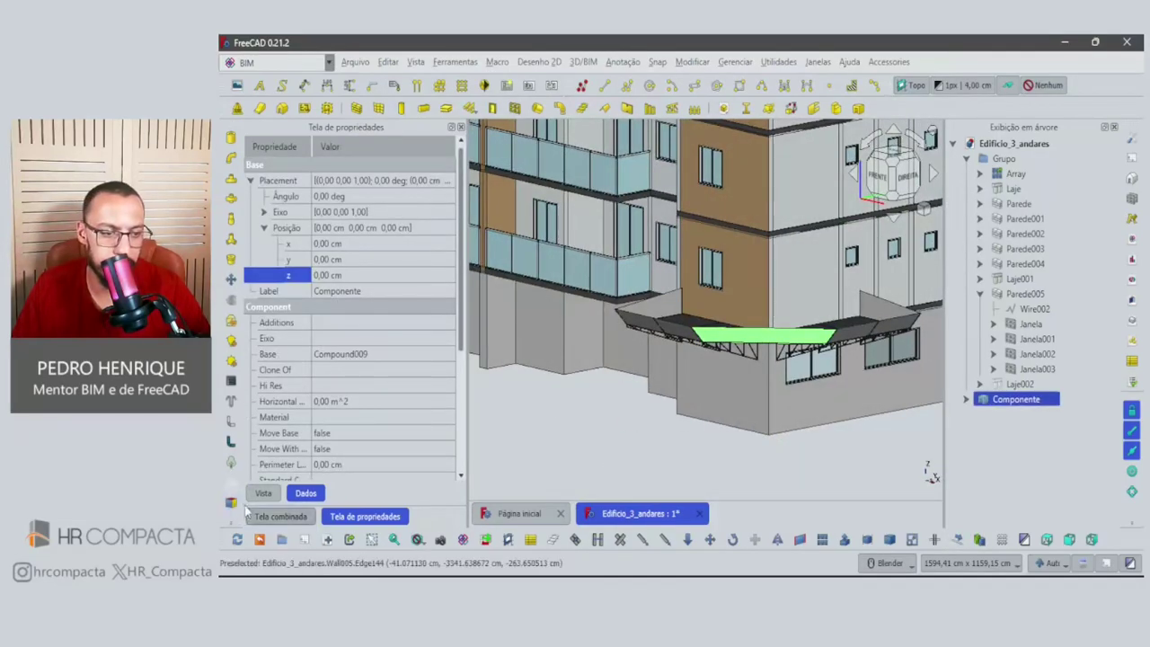
{"action": "left_click", "coordinate": [262, 494]}
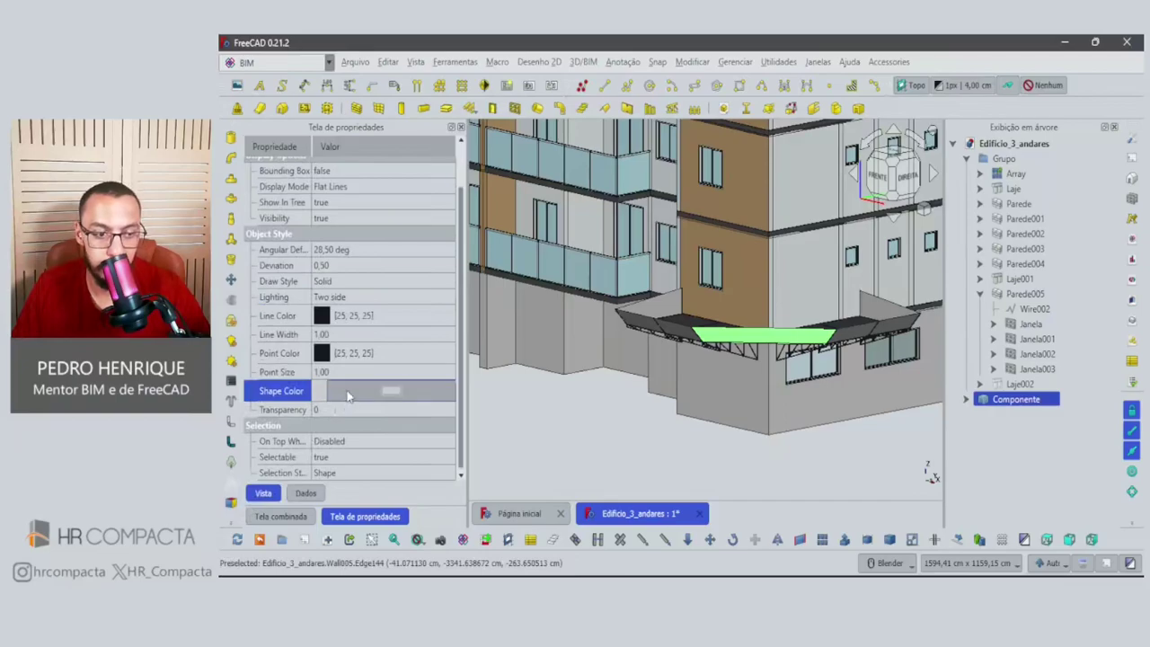
{"action": "left_click", "coordinate": [388, 397]}
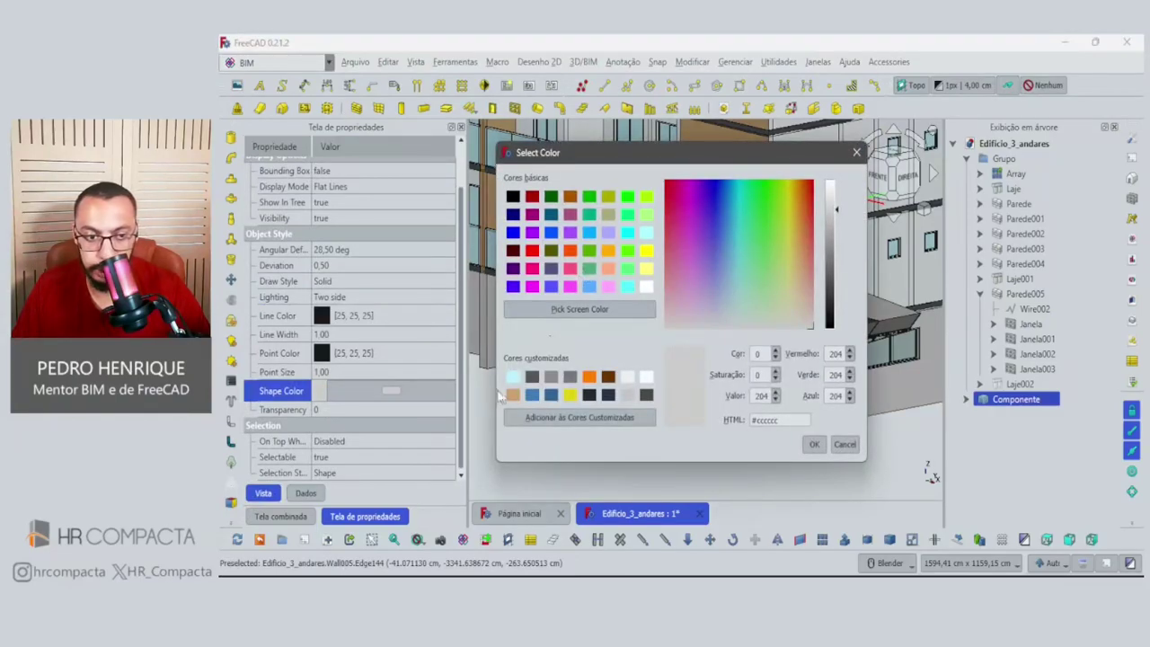
{"action": "left_click", "coordinate": [513, 395]}
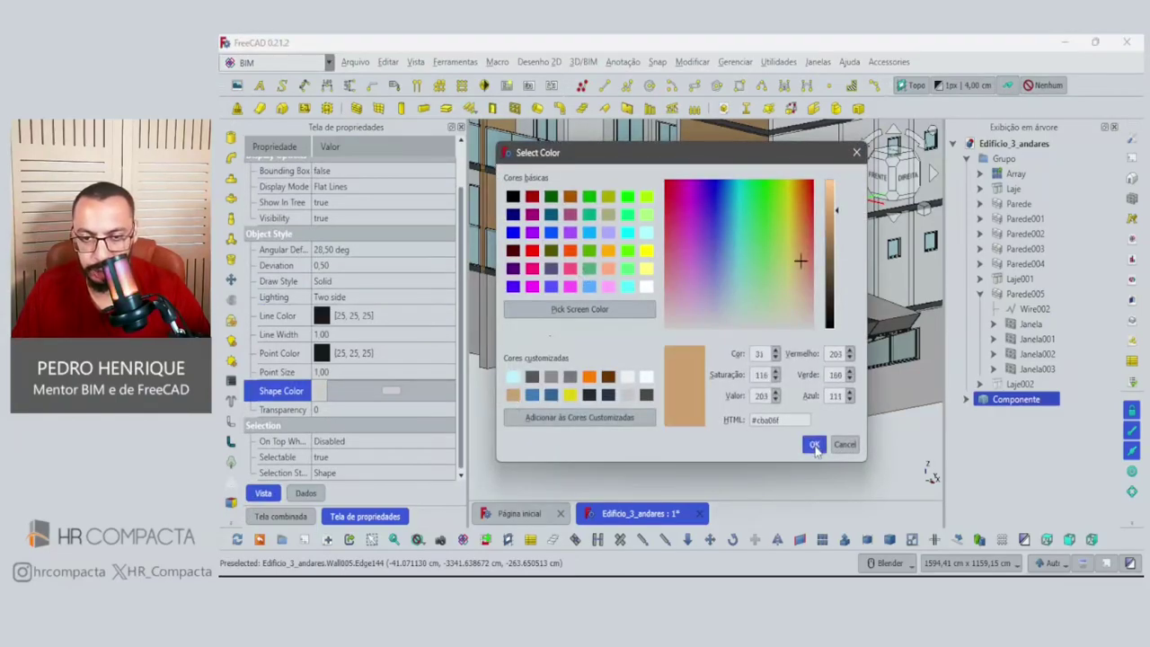
{"action": "left_click", "coordinate": [815, 446]}
Inspect the tan canopy and truss from the side, then bring up the reference photo.
{"action": "scroll", "coordinate": [731, 353], "scroll_direction": "up", "scroll_amount": 3}
{"action": "middle_click_drag", "start_coordinate": [747, 380], "coordinate": [690, 346]}
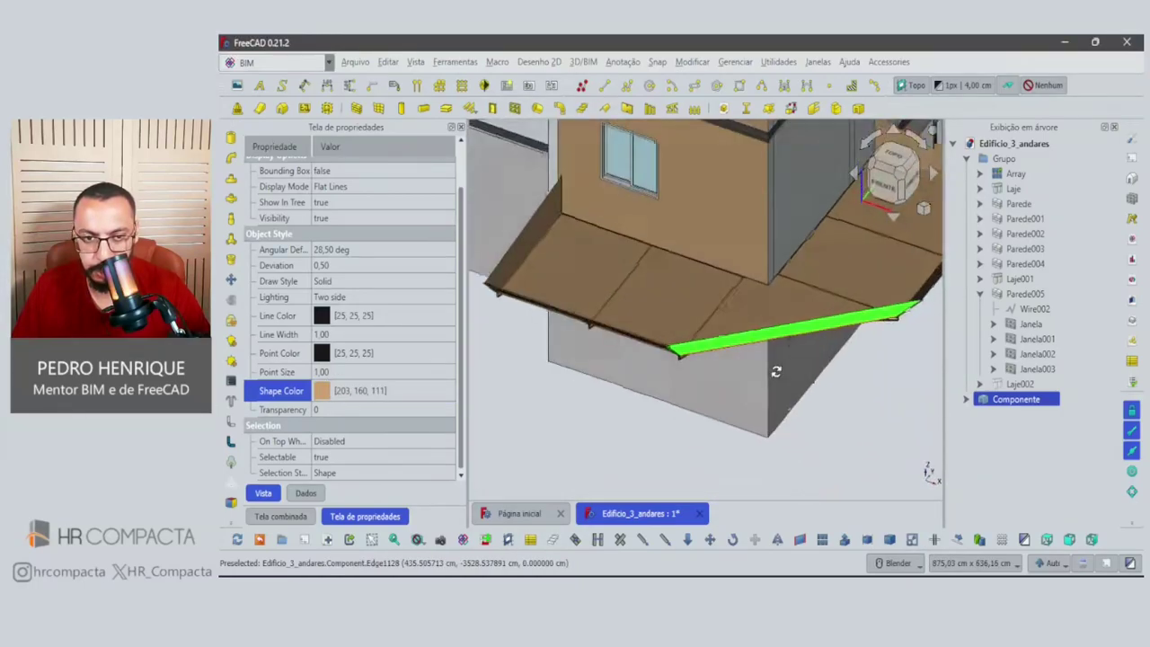
{"action": "scroll", "coordinate": [708, 372], "scroll_direction": "up", "scroll_amount": 3}
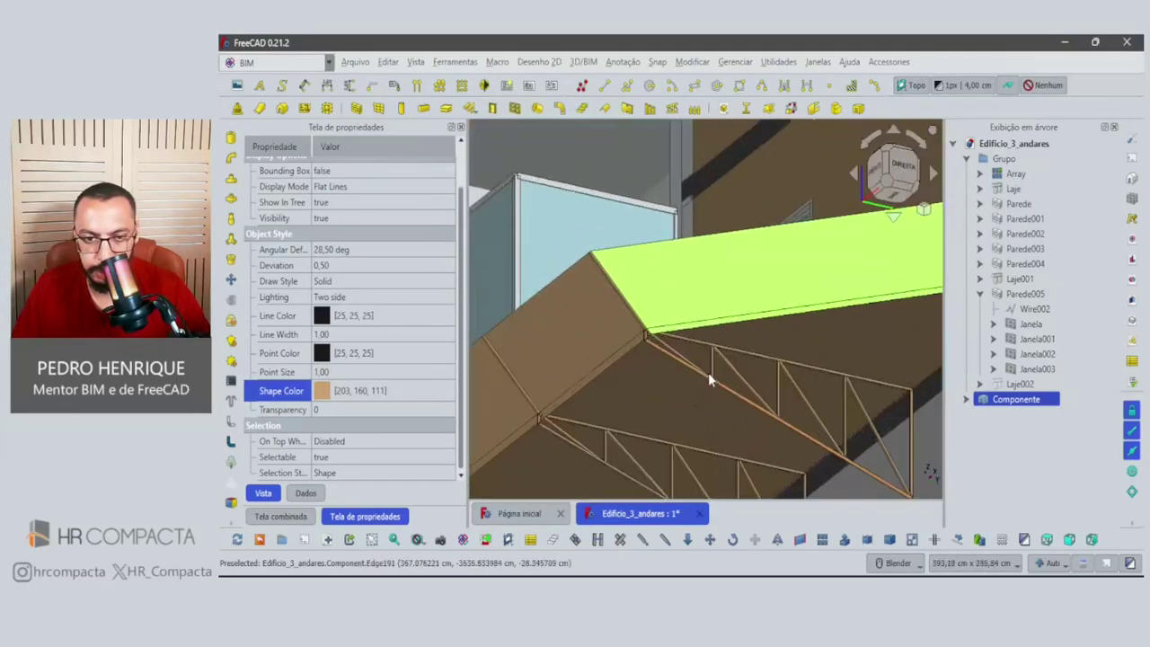
{"action": "scroll", "coordinate": [708, 372], "scroll_direction": "down", "scroll_amount": 3}
{"action": "key", "text": "alt+Tab"}
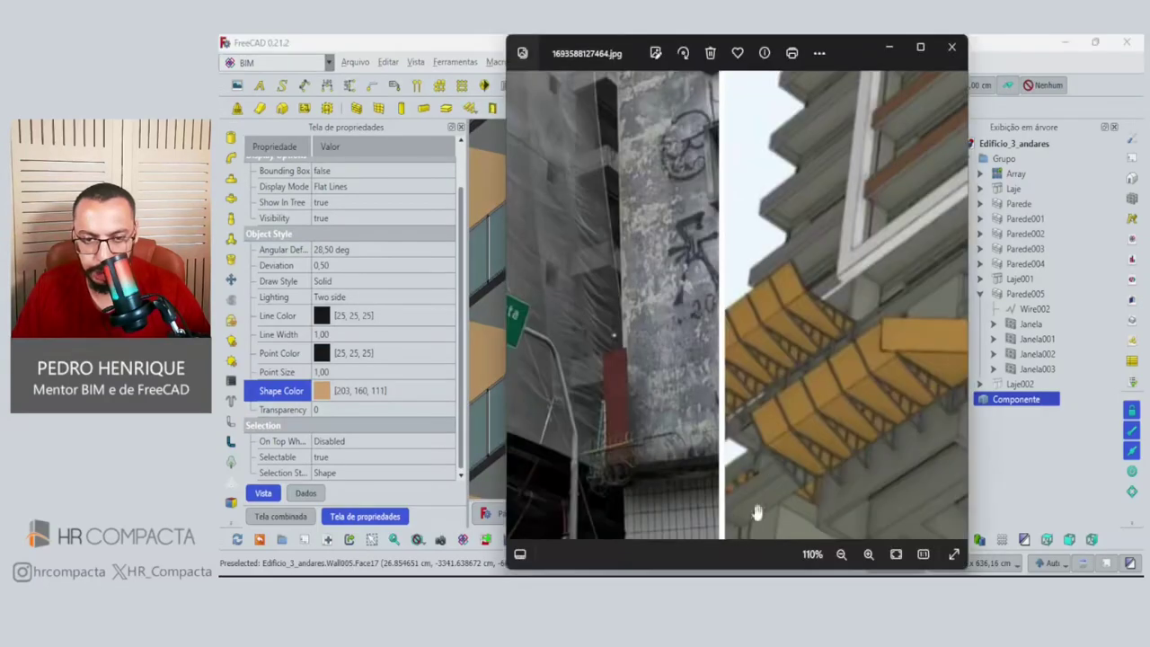
Zoom in and out of the building photo to compare it, then return to FreeCAD.
{"action": "scroll", "coordinate": [536, 363], "scroll_direction": "down", "scroll_amount": 4}
{"action": "scroll", "coordinate": [566, 382], "scroll_direction": "down", "scroll_amount": 1}
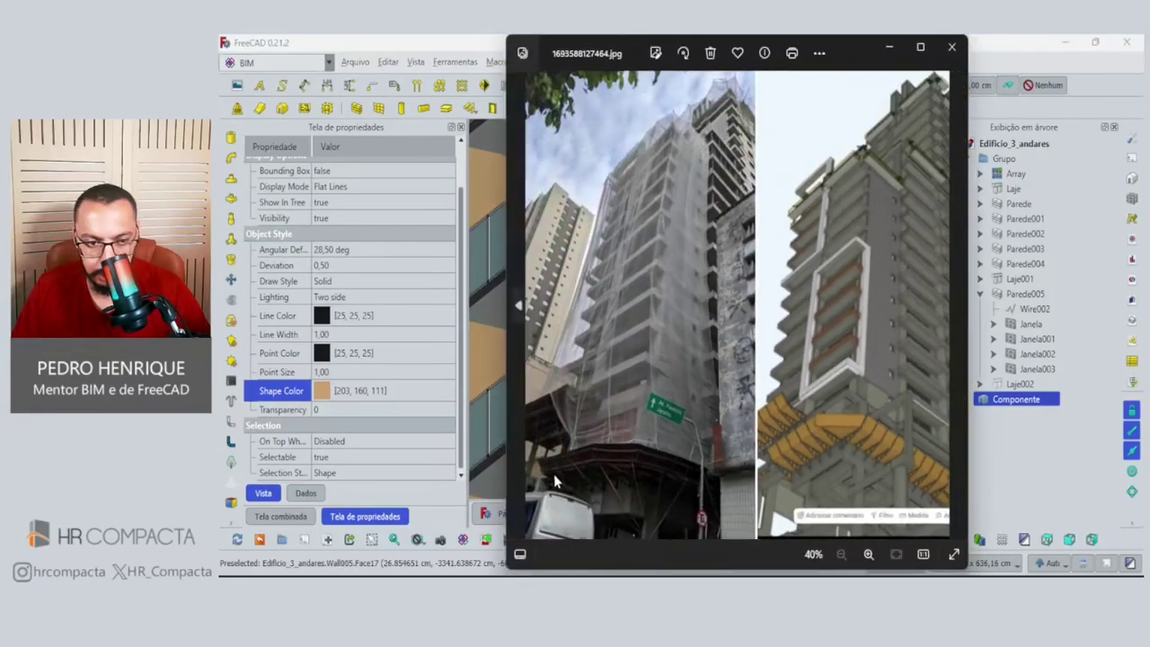
{"action": "scroll", "coordinate": [561, 476], "scroll_direction": "up", "scroll_amount": 2}
{"action": "scroll", "coordinate": [642, 477], "scroll_direction": "up", "scroll_amount": 3}
{"action": "scroll", "coordinate": [602, 457], "scroll_direction": "up", "scroll_amount": 1}
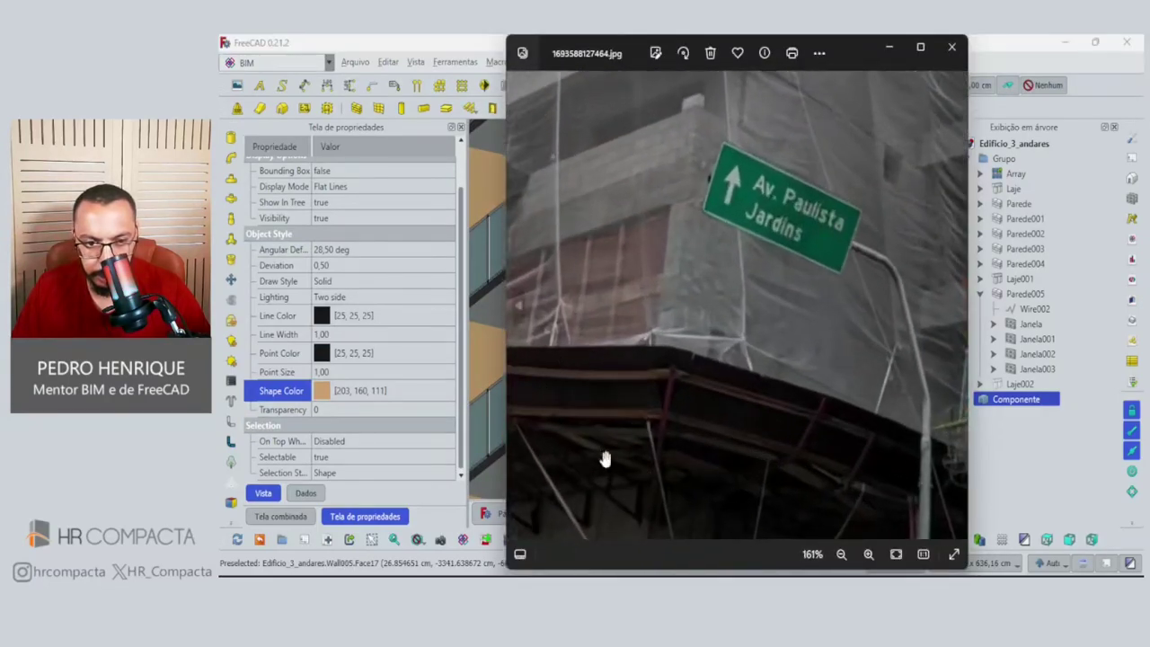
{"action": "scroll", "coordinate": [744, 407], "scroll_direction": "up", "scroll_amount": 1}
{"action": "scroll", "coordinate": [744, 407], "scroll_direction": "down", "scroll_amount": 3}
{"action": "scroll", "coordinate": [745, 428], "scroll_direction": "down", "scroll_amount": 2}
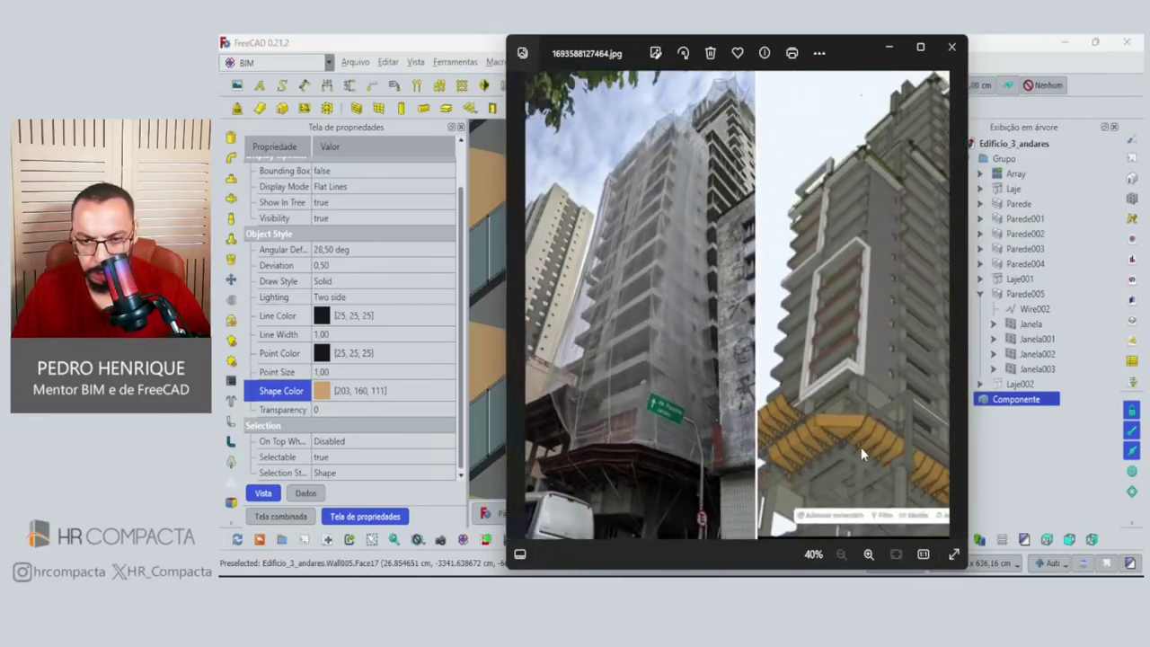
{"action": "scroll", "coordinate": [831, 464], "scroll_direction": "up", "scroll_amount": 1}
{"action": "scroll", "coordinate": [832, 464], "scroll_direction": "down", "scroll_amount": 1}
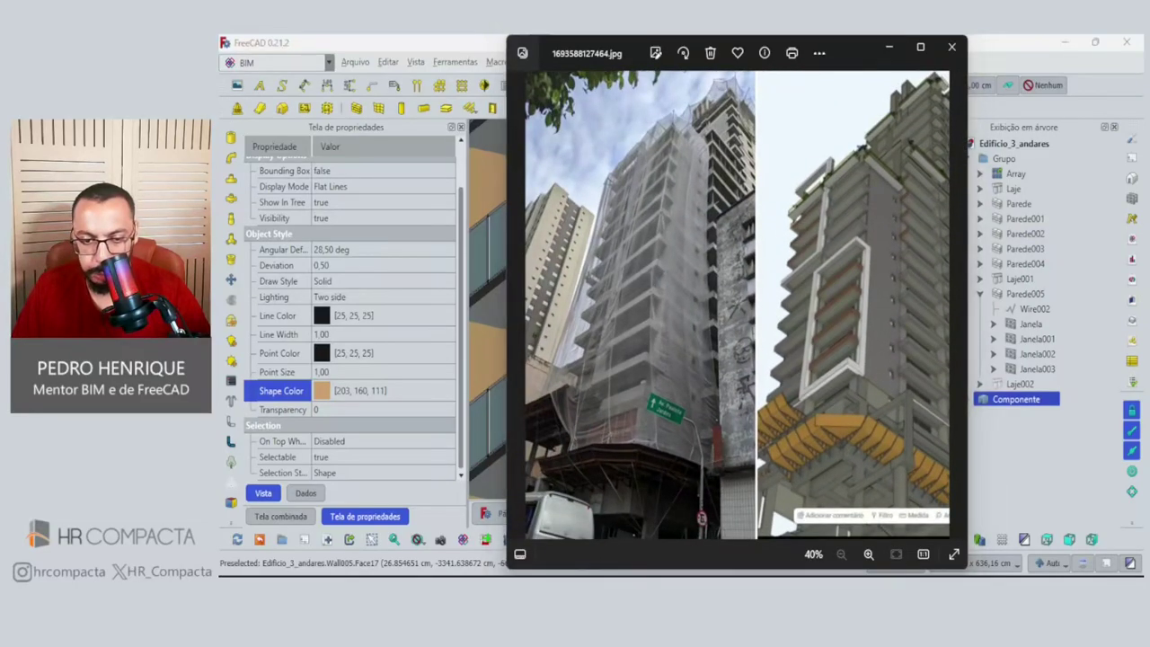
{"action": "key", "text": "alt+Tab"}
Zoom out and orbit to a lower frontal view of the tan canopy on the building.
{"action": "scroll", "coordinate": [764, 426], "scroll_direction": "down", "scroll_amount": 3}
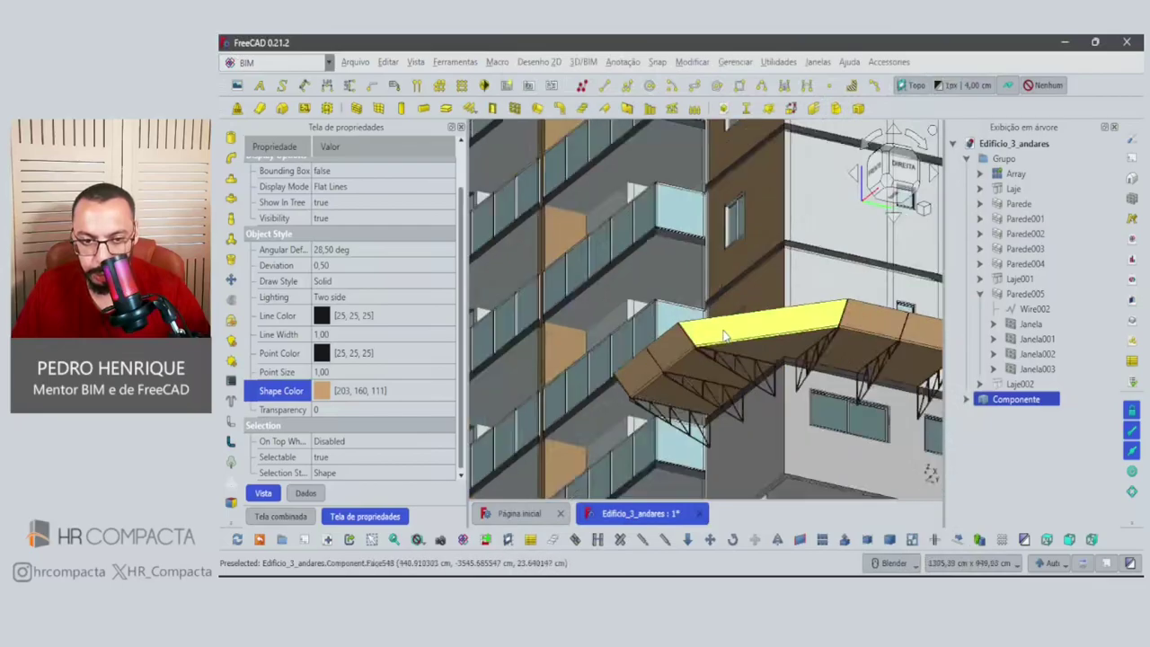
{"action": "scroll", "coordinate": [763, 426], "scroll_direction": "down", "scroll_amount": 2}
{"action": "mouse_move", "coordinate": [764, 387]}
{"action": "middle_mouse_down"}
{"action": "mouse_move", "coordinate": [752, 446]}
{"action": "mouse_move", "coordinate": [686, 470]}
{"action": "mouse_move", "coordinate": [761, 431]}
{"action": "middle_mouse_up"}
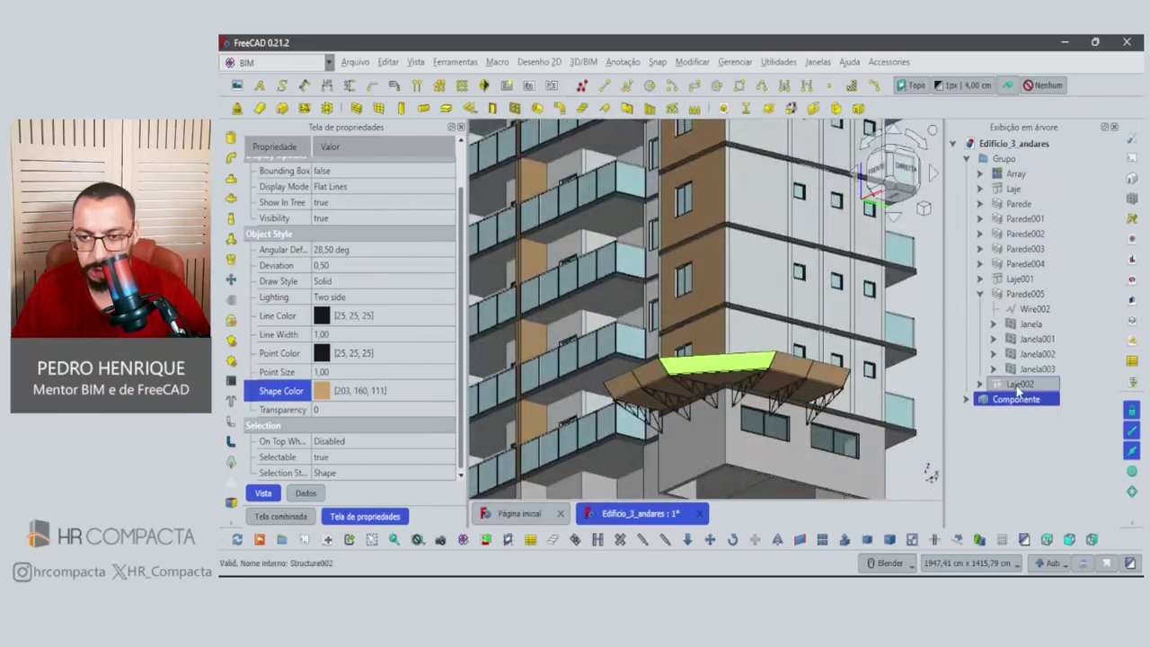